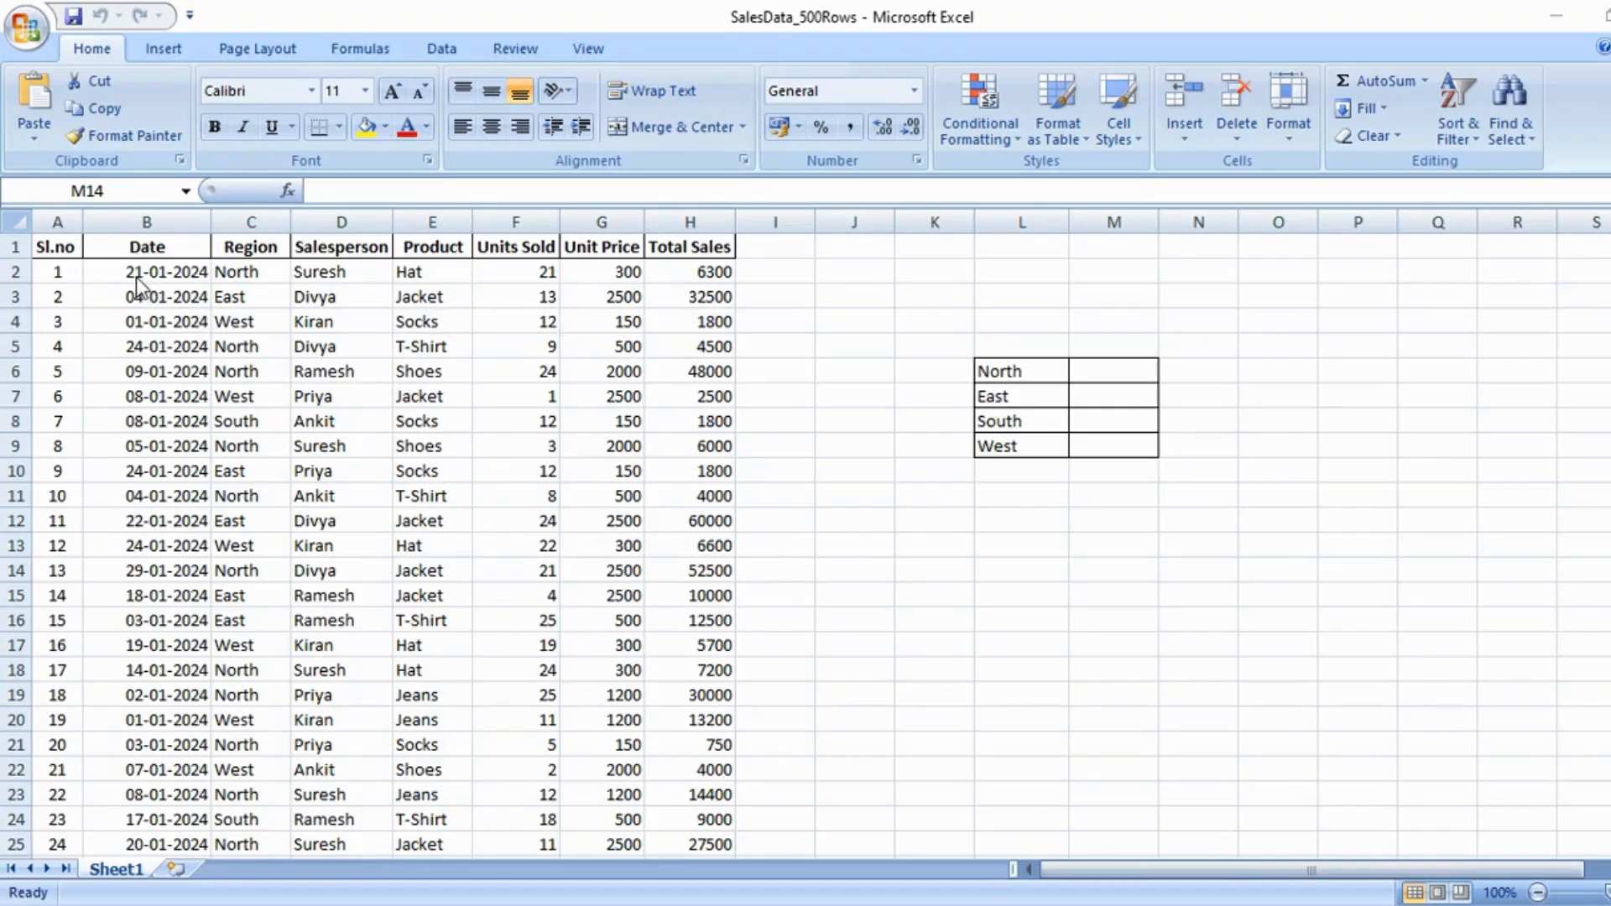
Look over the sales records on Sheet1, paying attention to the Total Sales and Region columns.
left_click(277, 301)
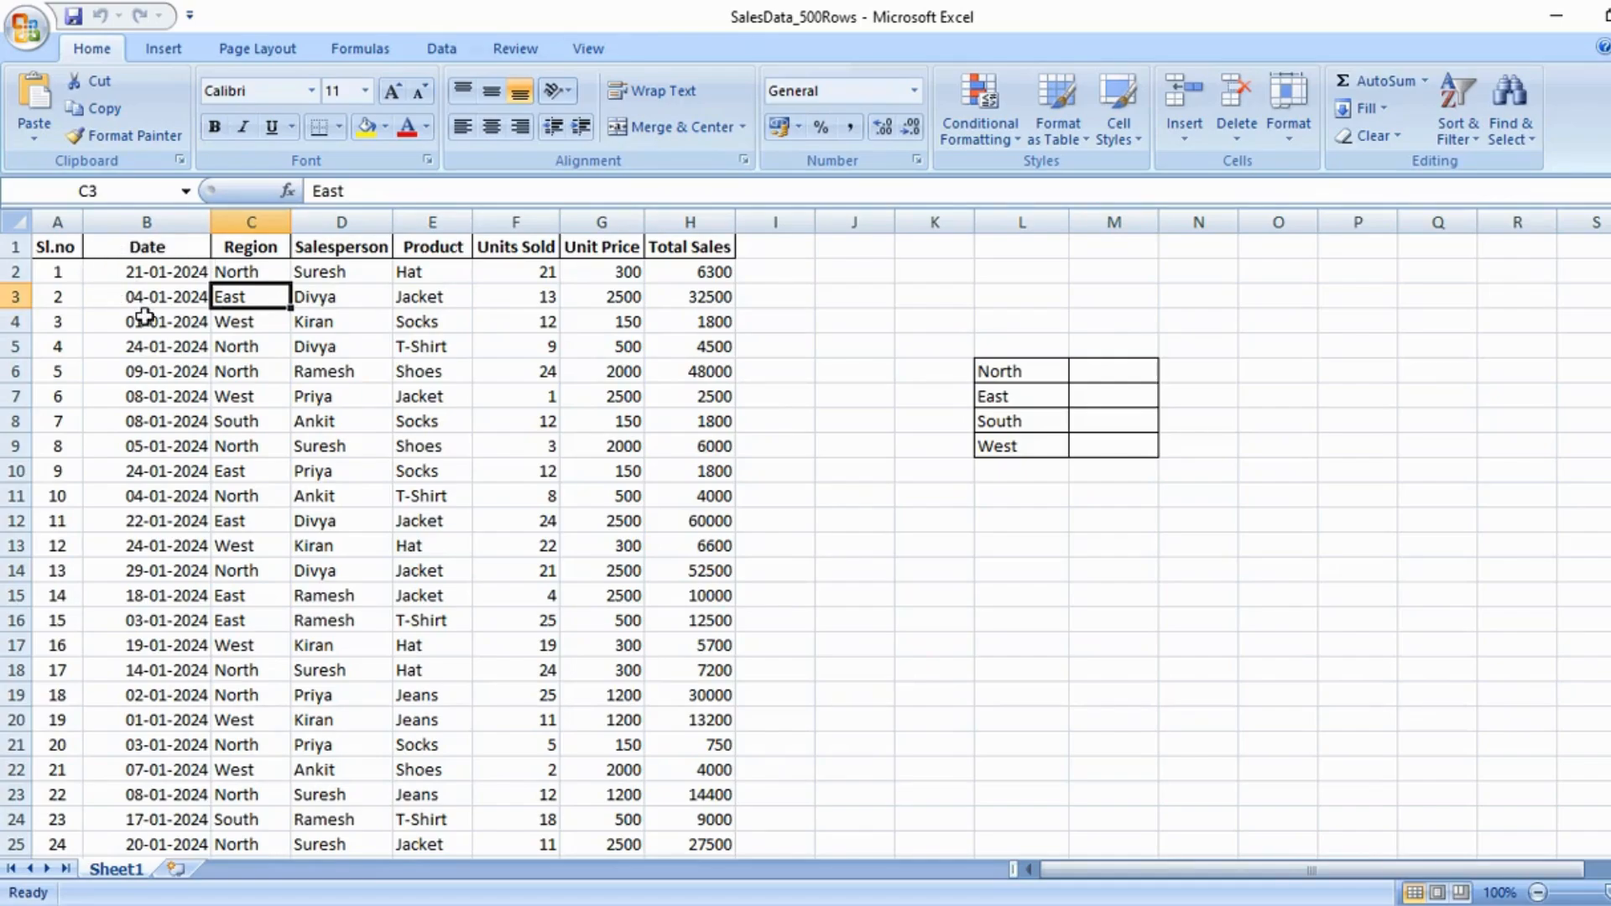
left_click(456, 370)
left_click(828, 389)
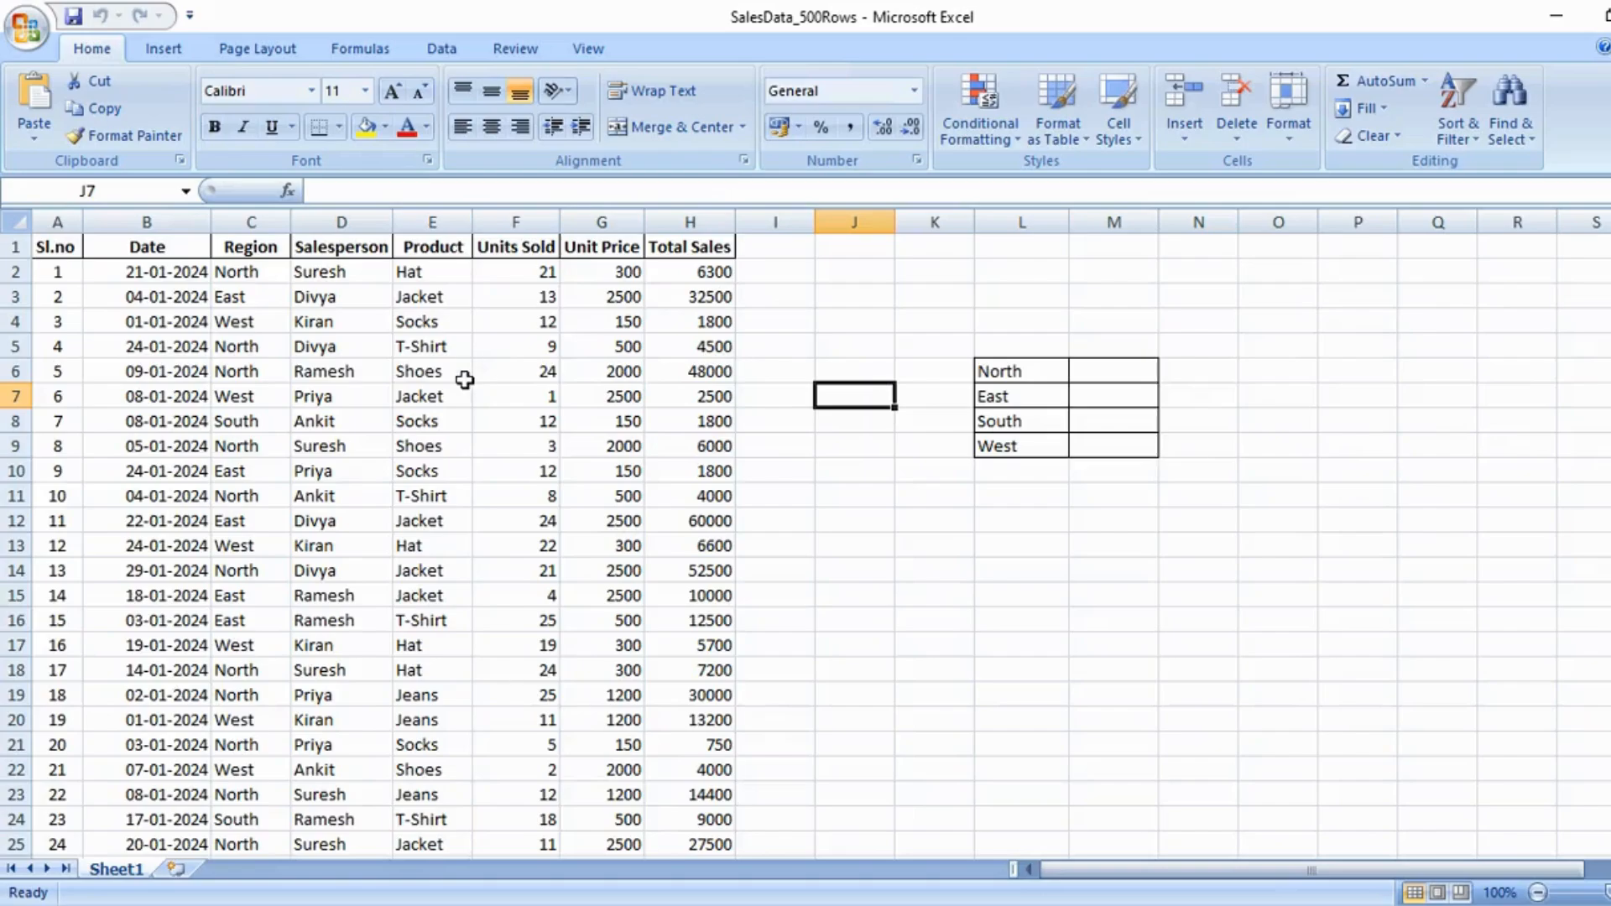
scroll(499, 382, "down", 6)
scroll(857, 520, "up", 6)
left_click(875, 349)
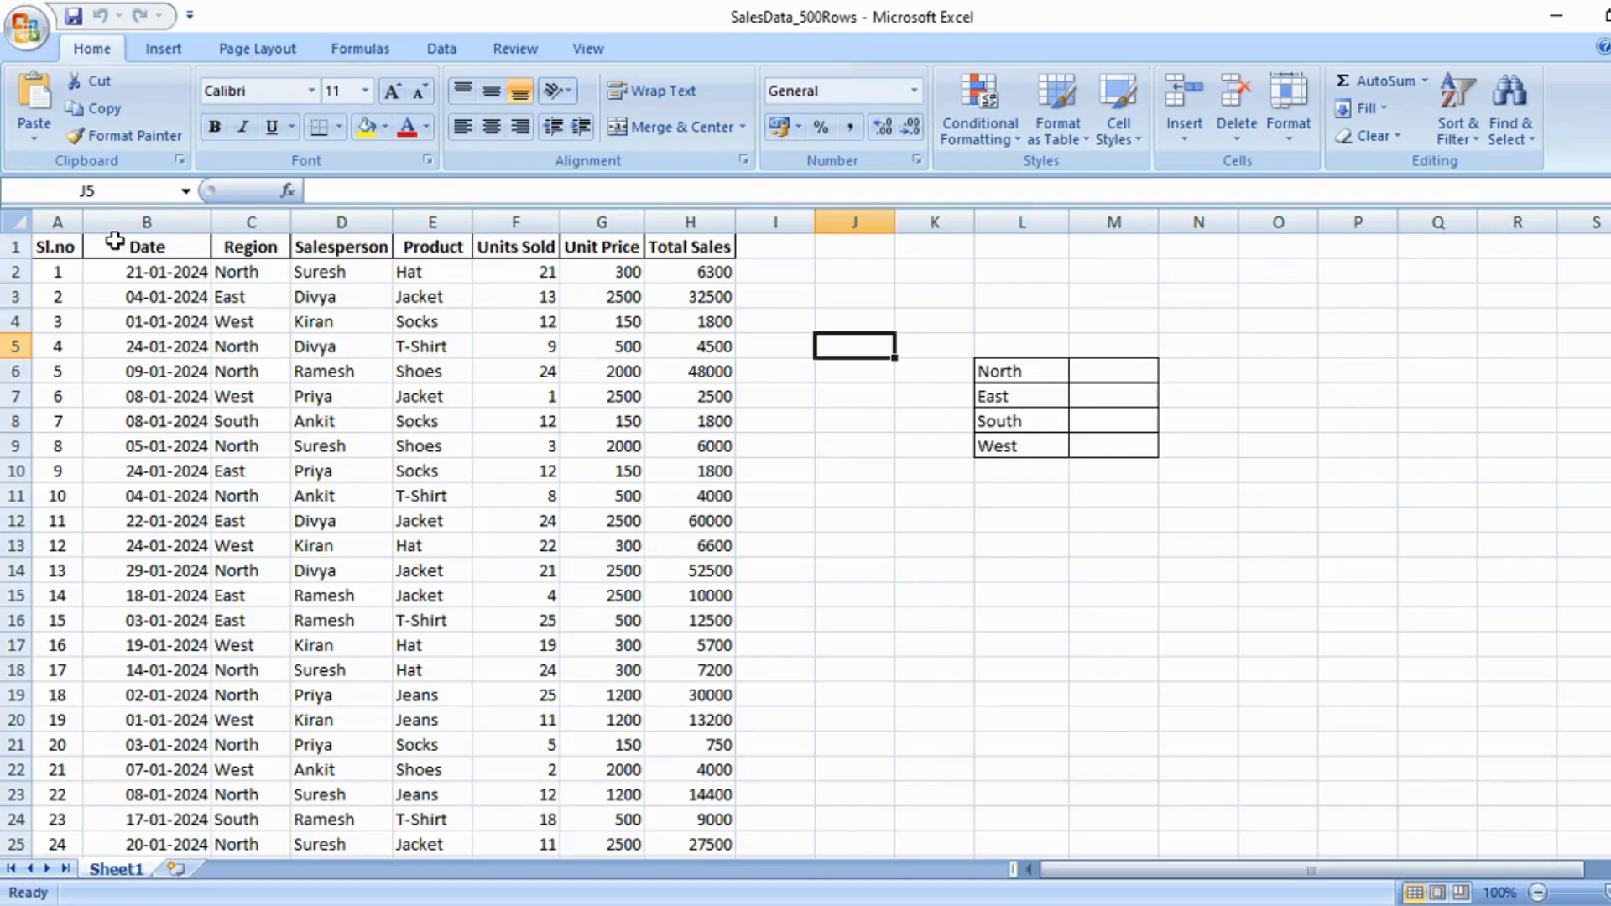
left_click(696, 223)
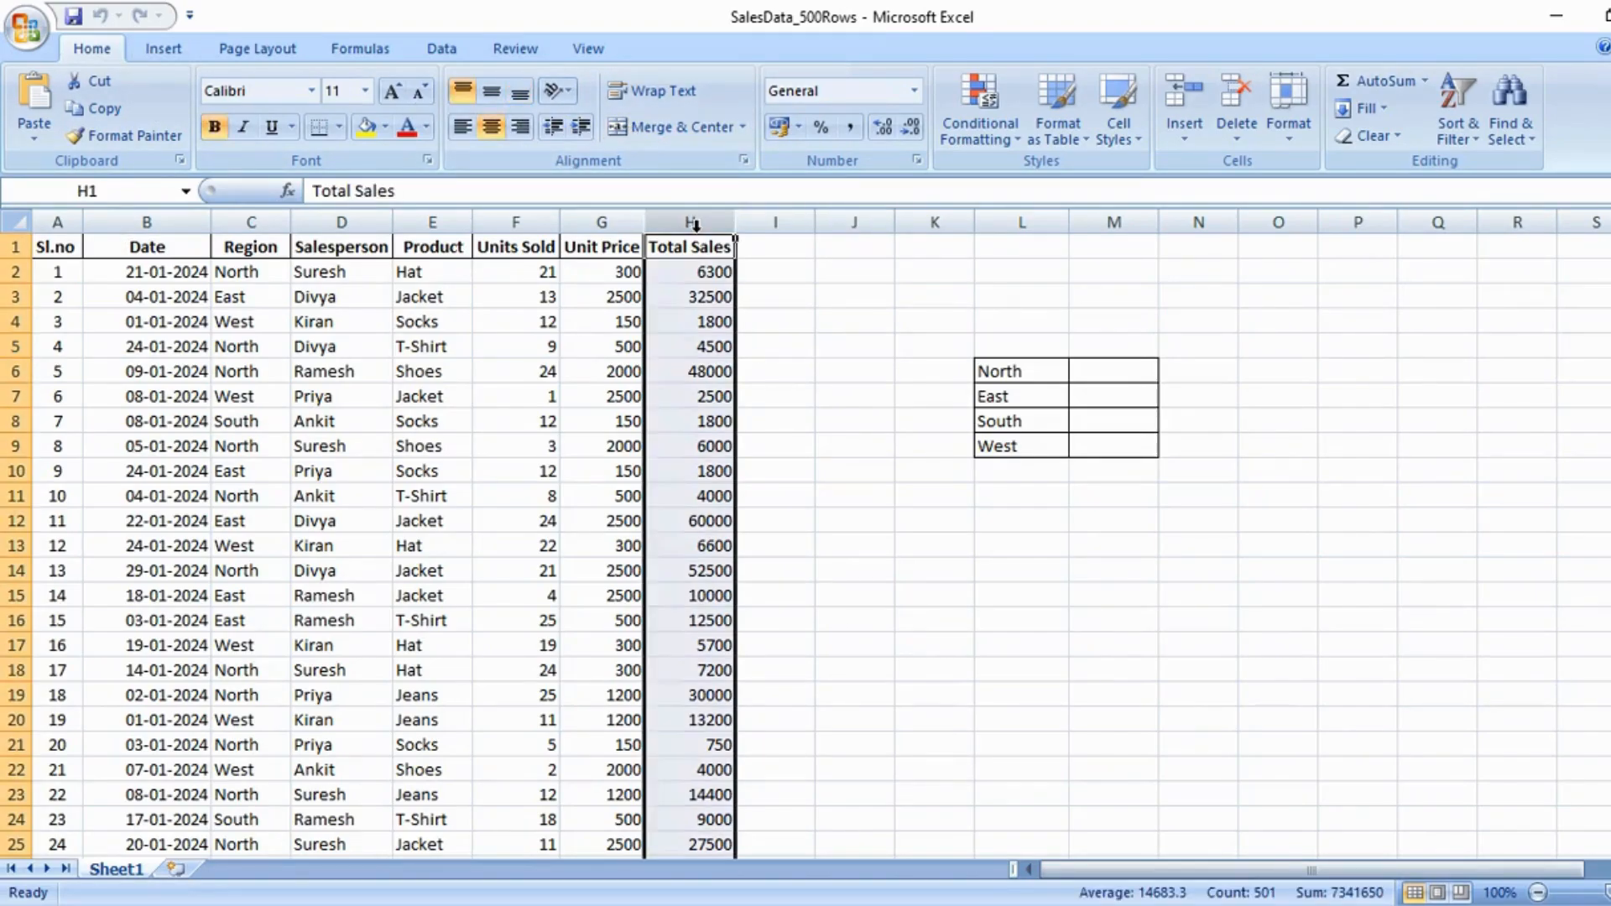
left_click(699, 292)
key("Up")
key("Up")
key("ctrl+shift+Down")
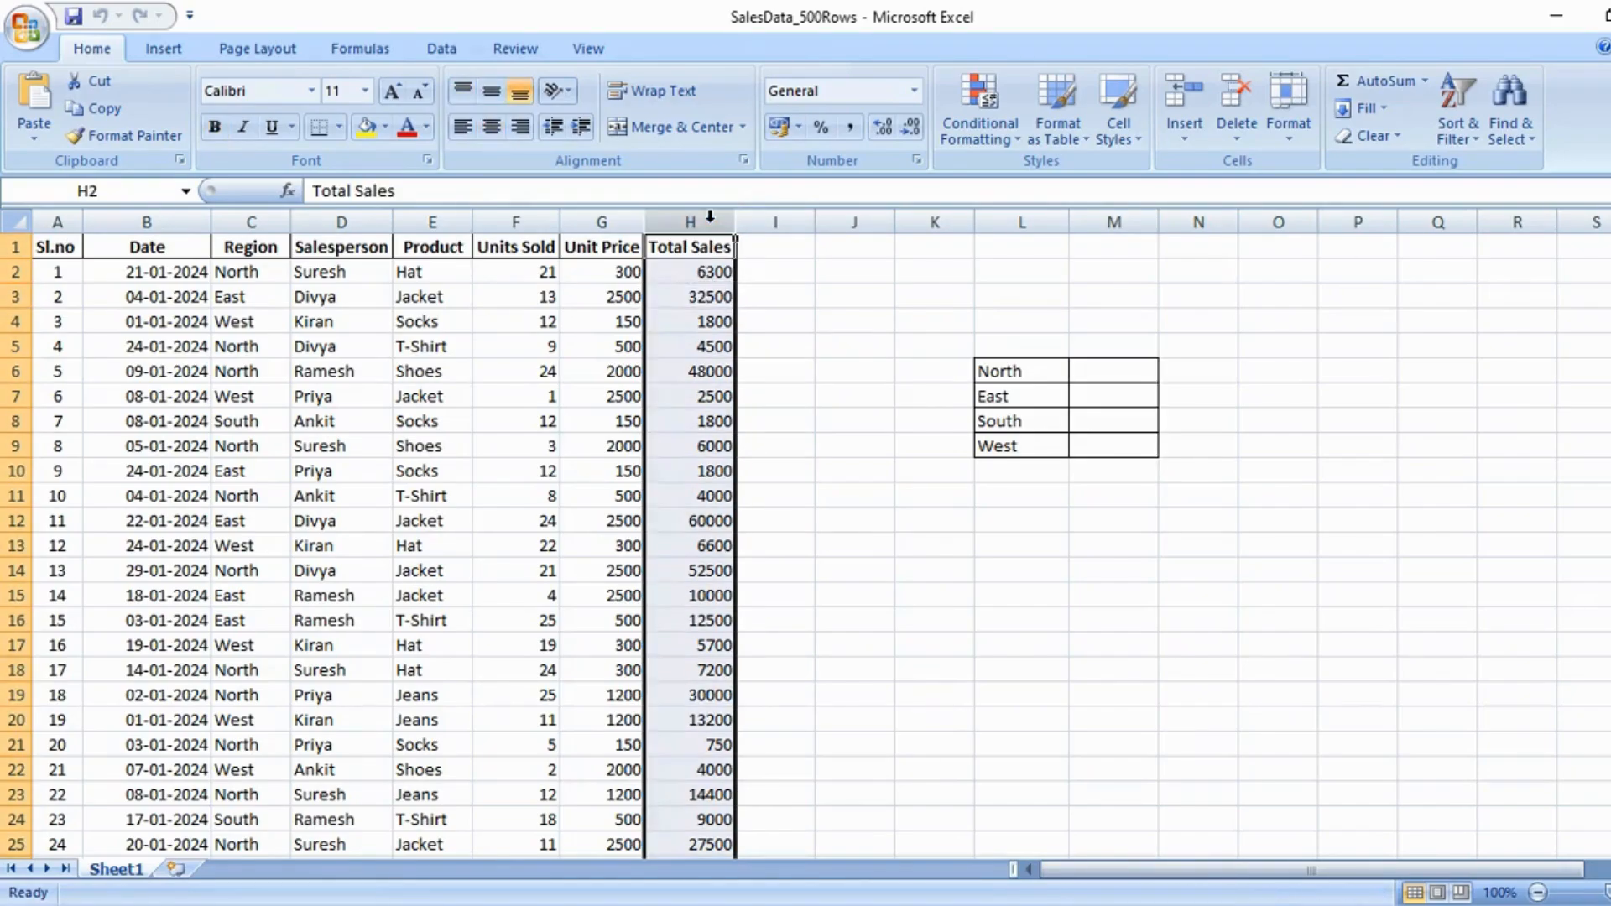
left_click(705, 295)
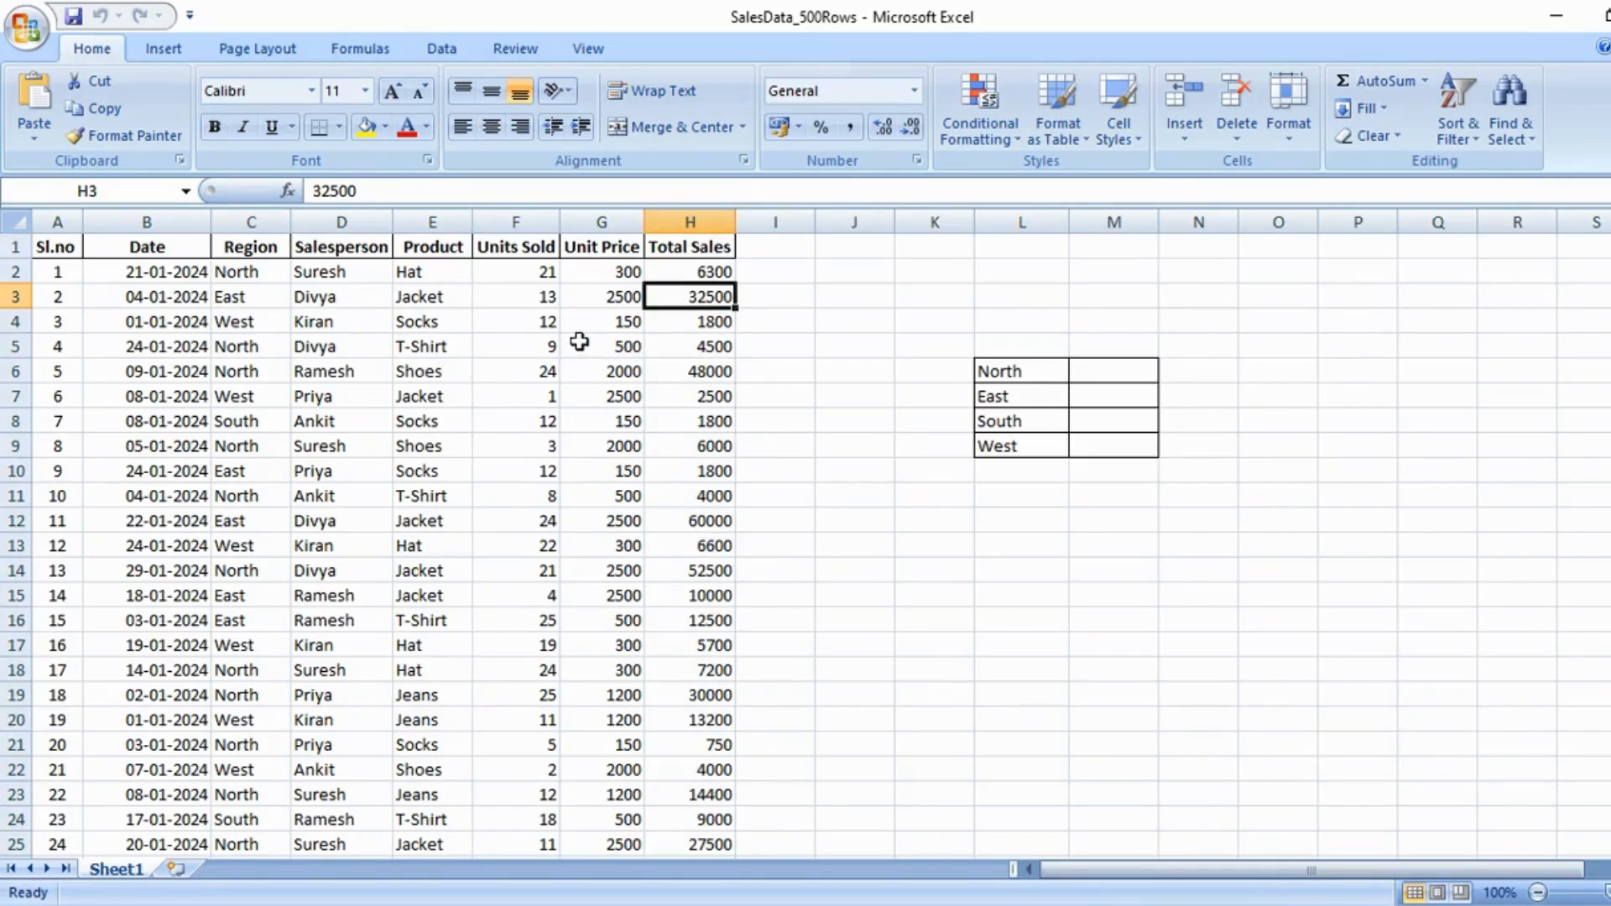
left_click(264, 247)
key("ctrl+shift+Down")
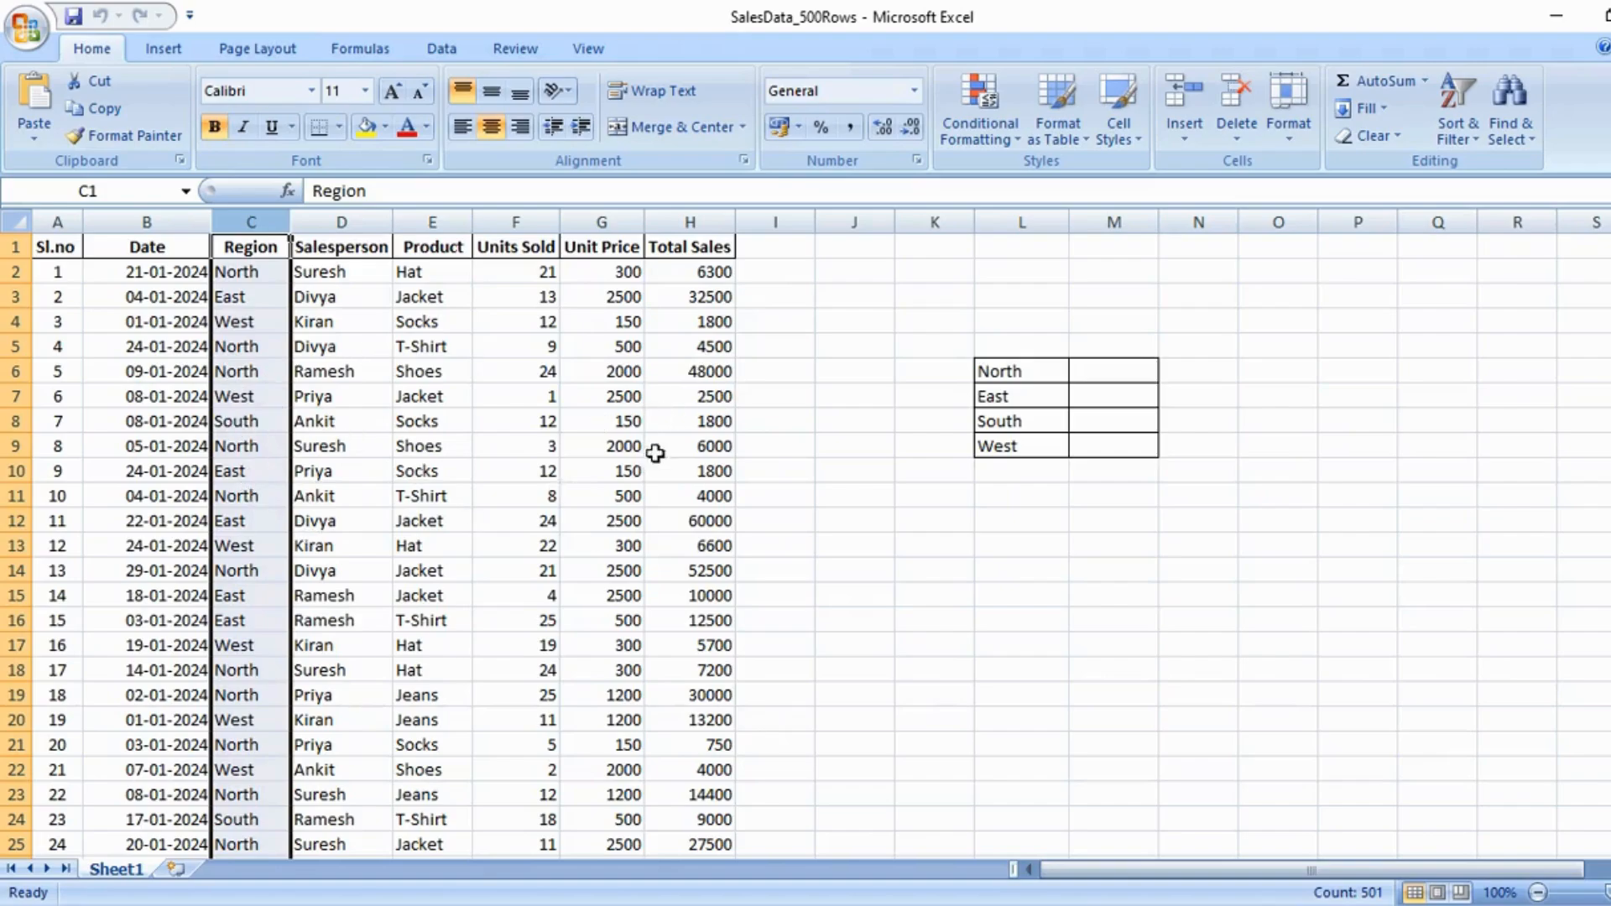
Start a PivotTable from the sales data and check the extent of its proposed source range.
left_click(245, 347)
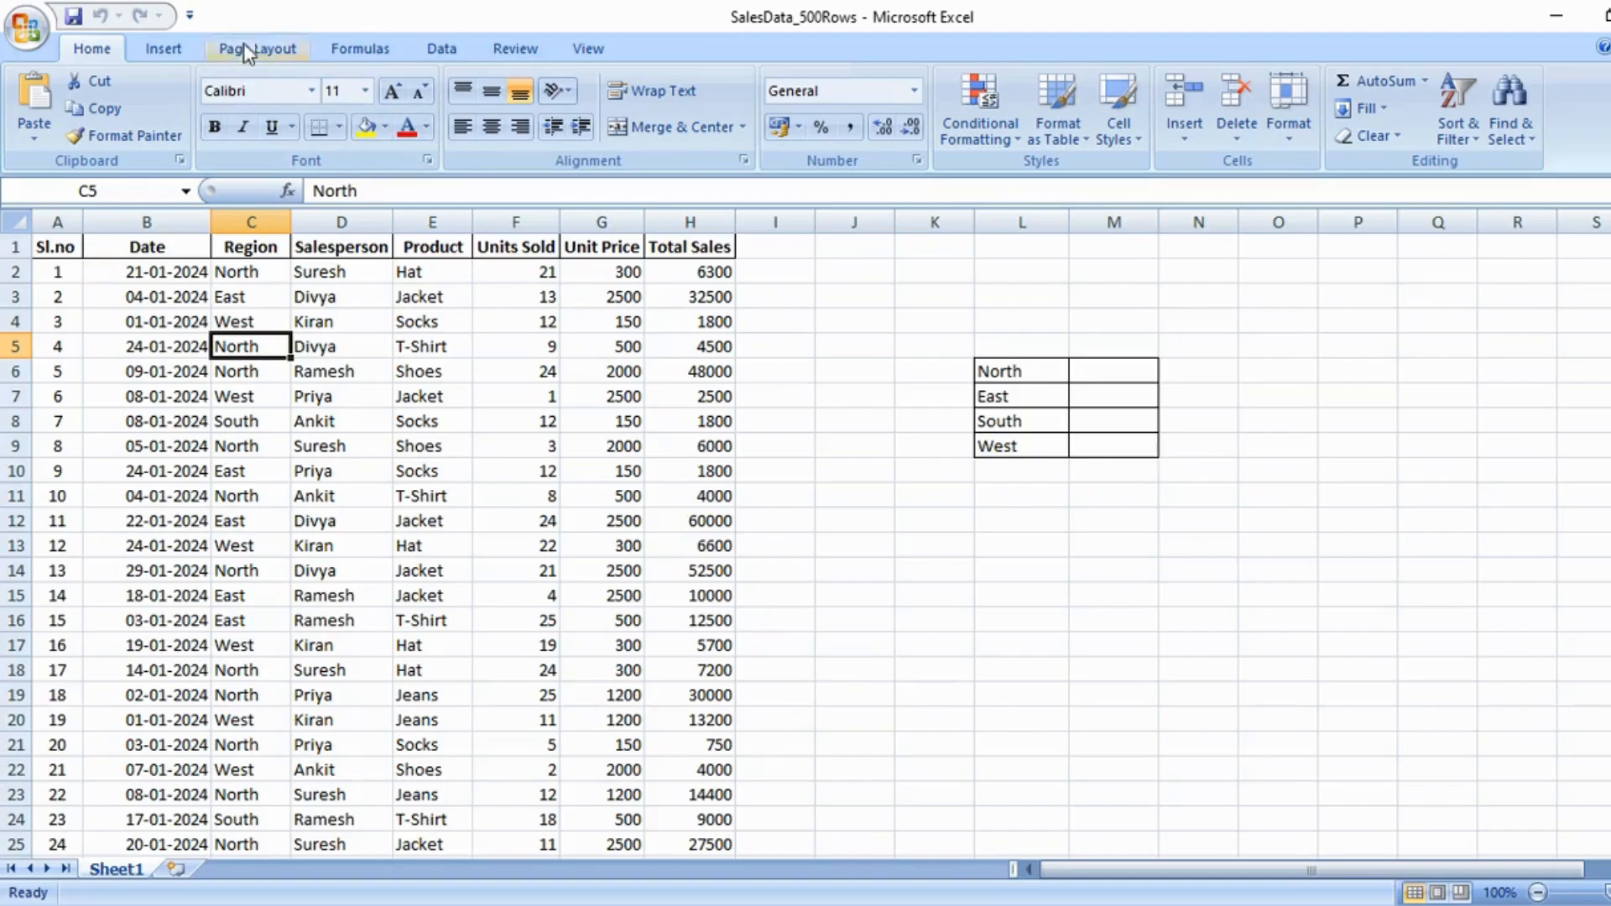
left_click(174, 51)
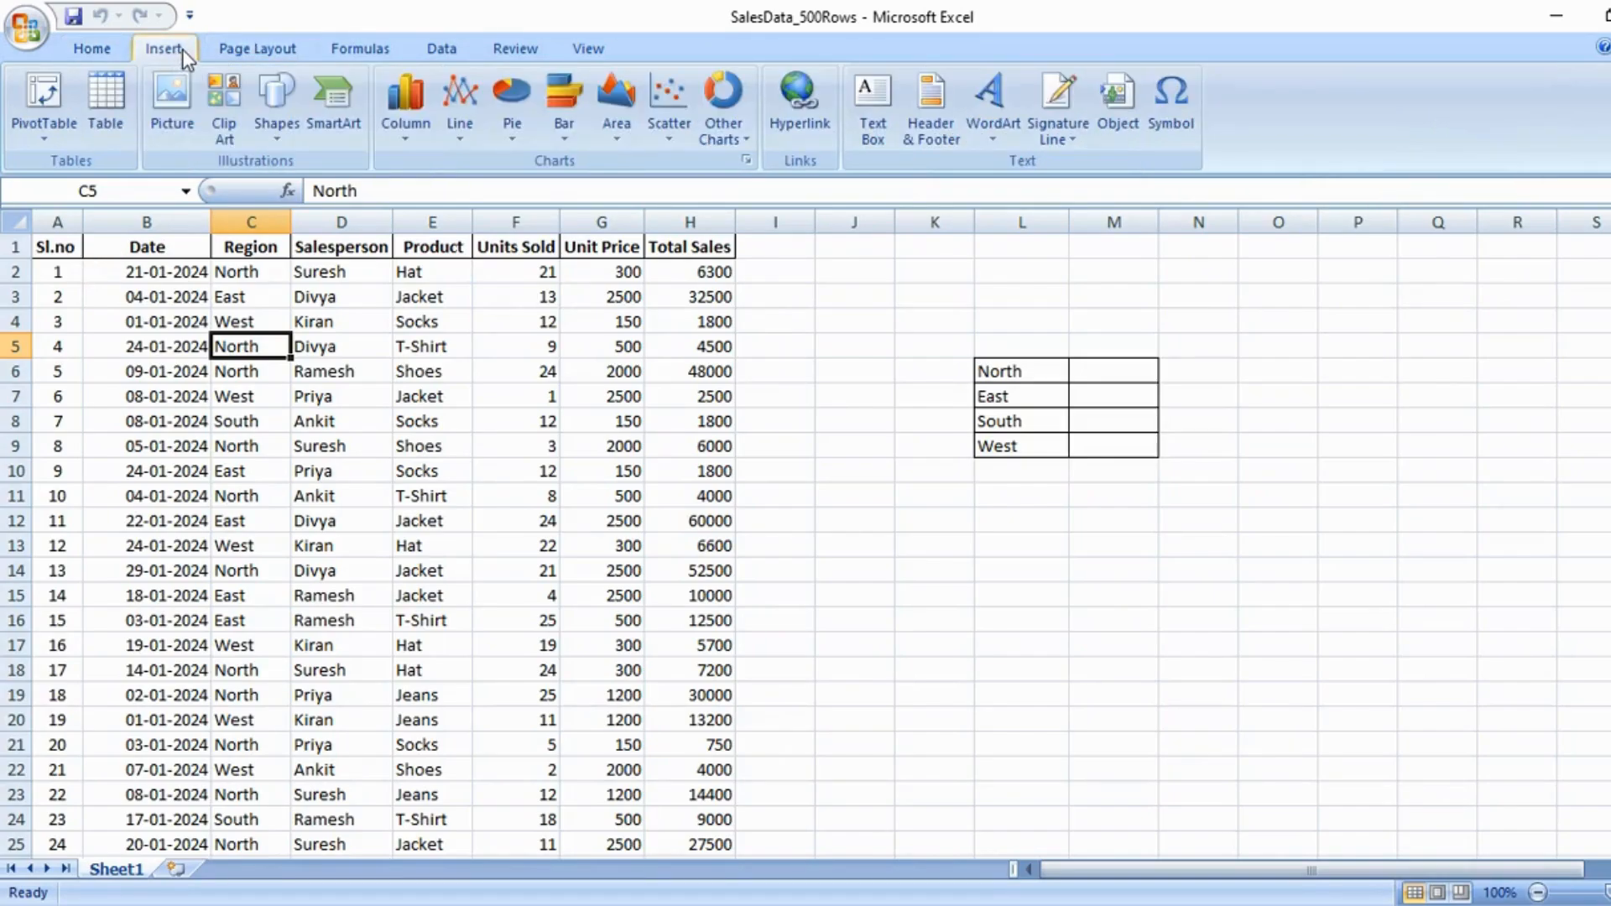
left_click(37, 104)
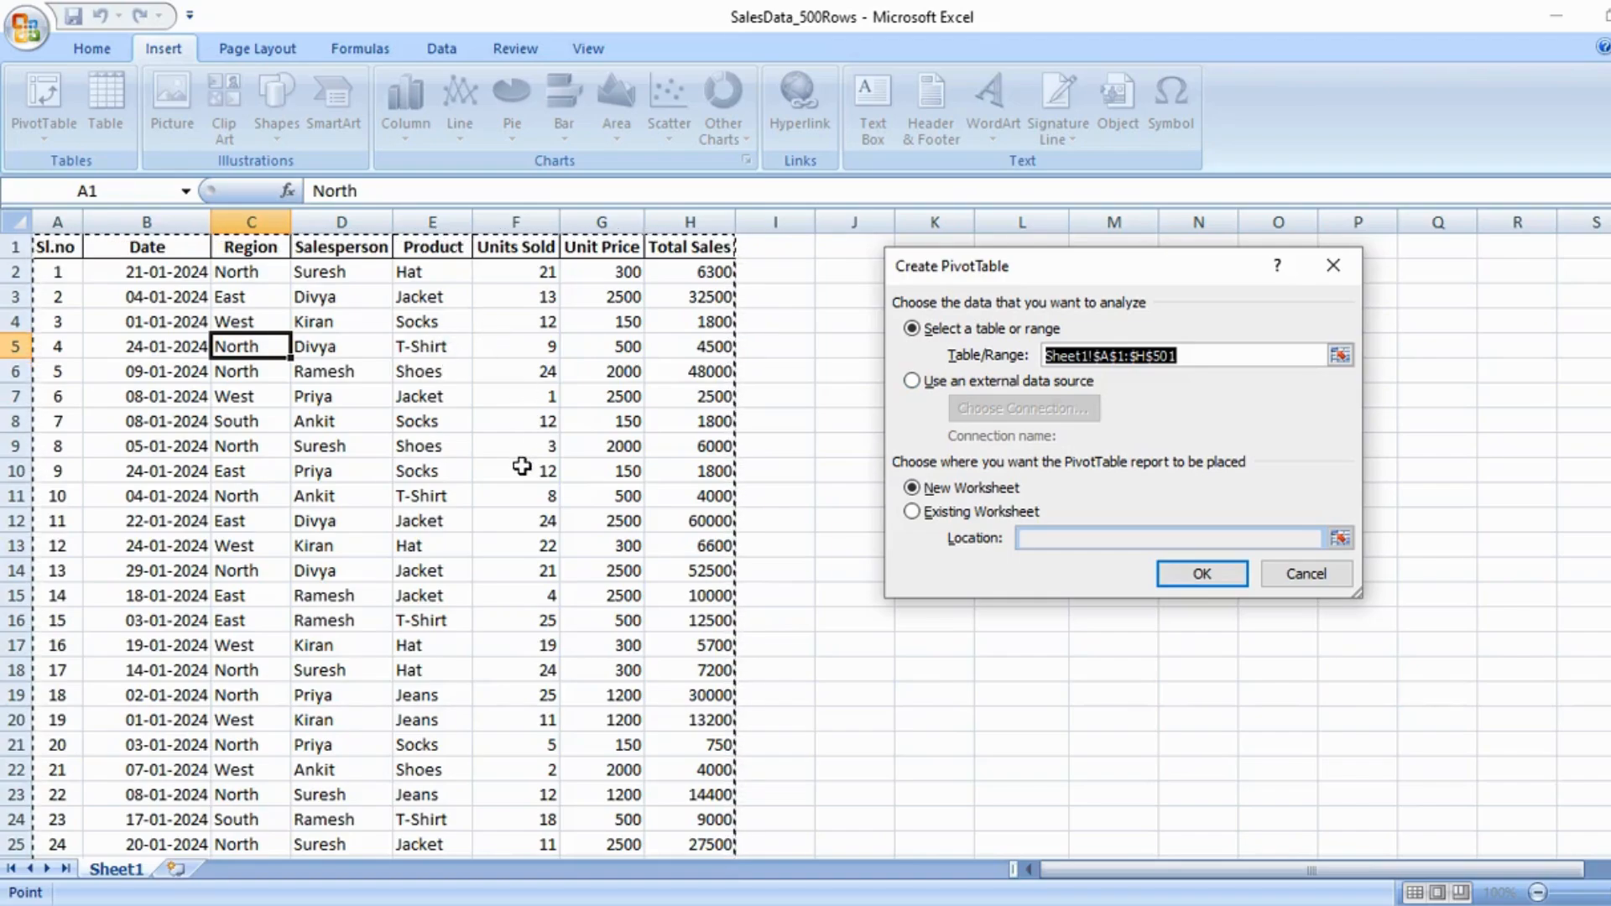
scroll(521, 467, "down", 14)
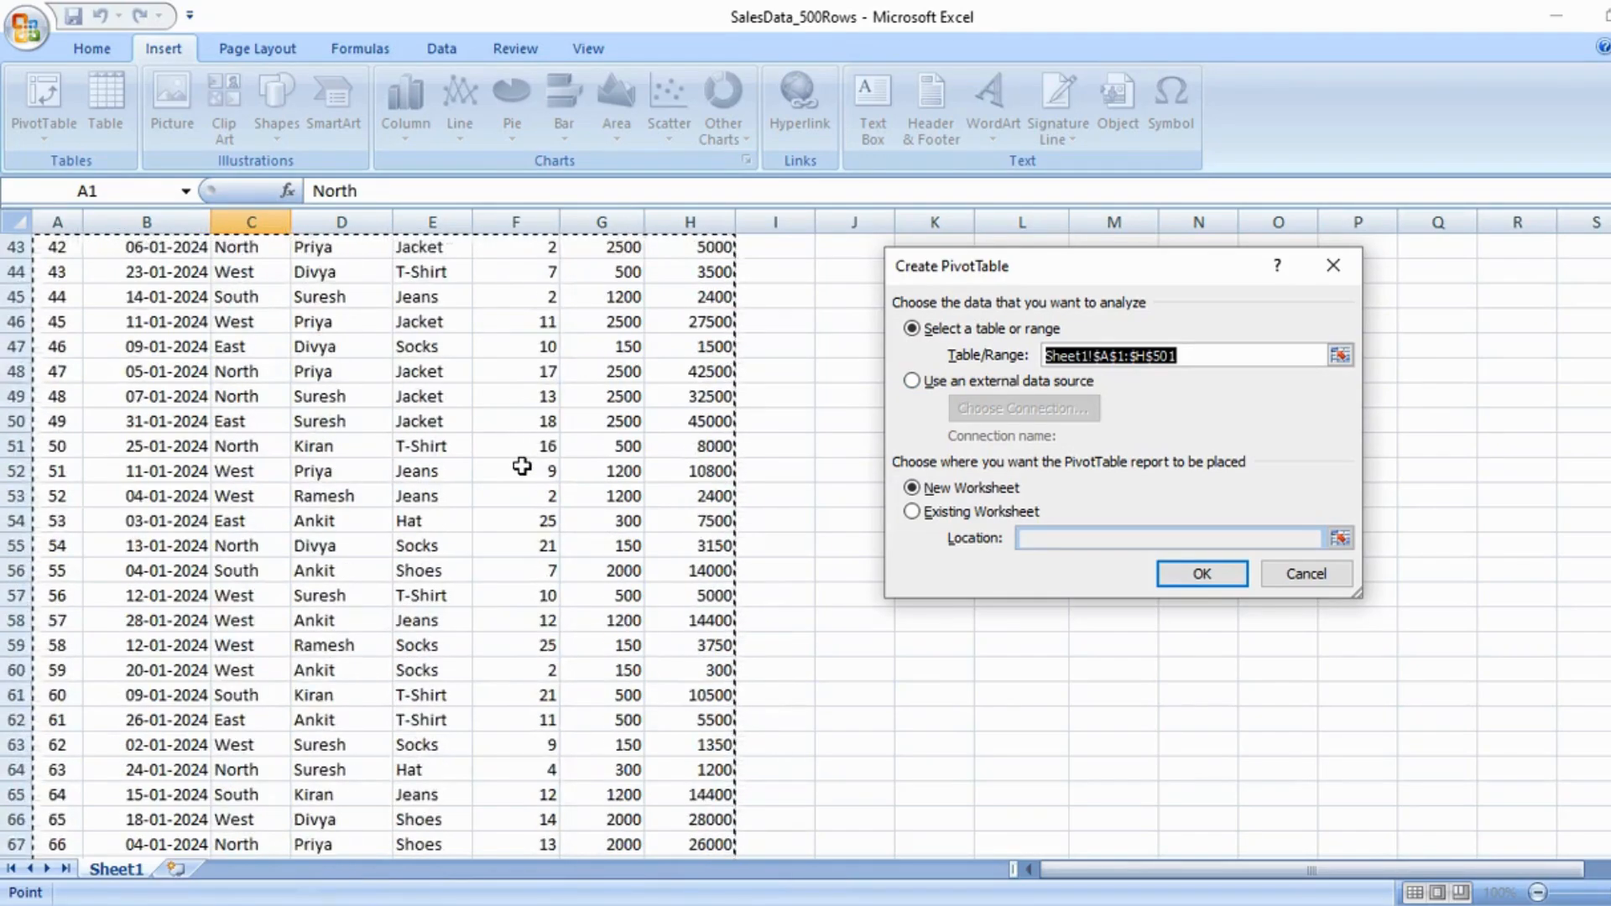
scroll(522, 466, "down", 20)
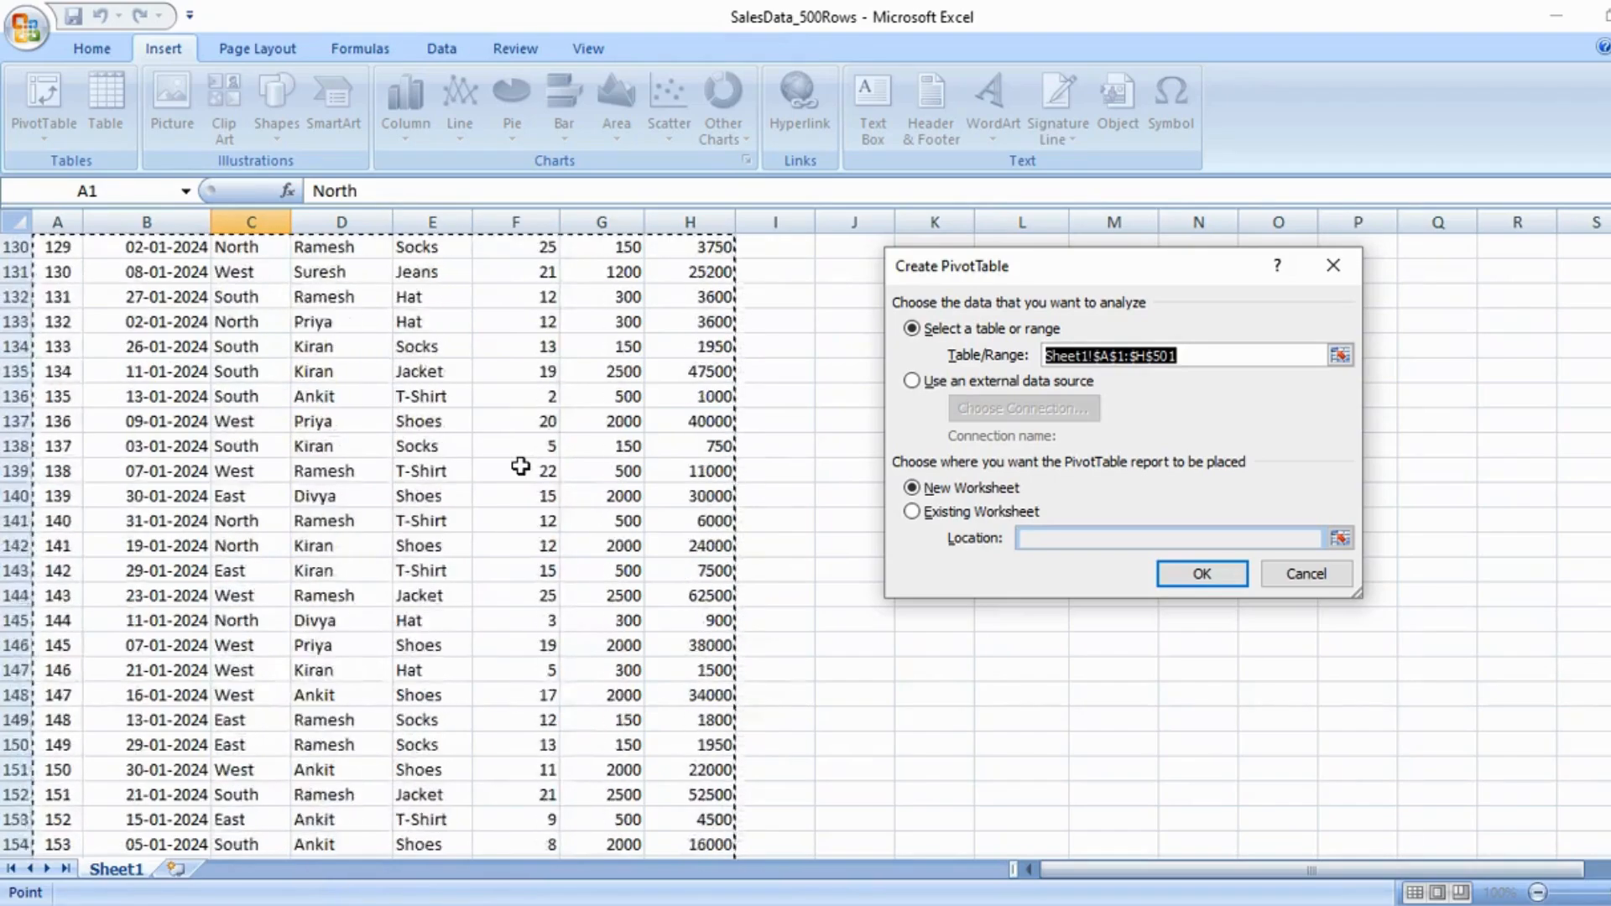
scroll(521, 466, "down", 20)
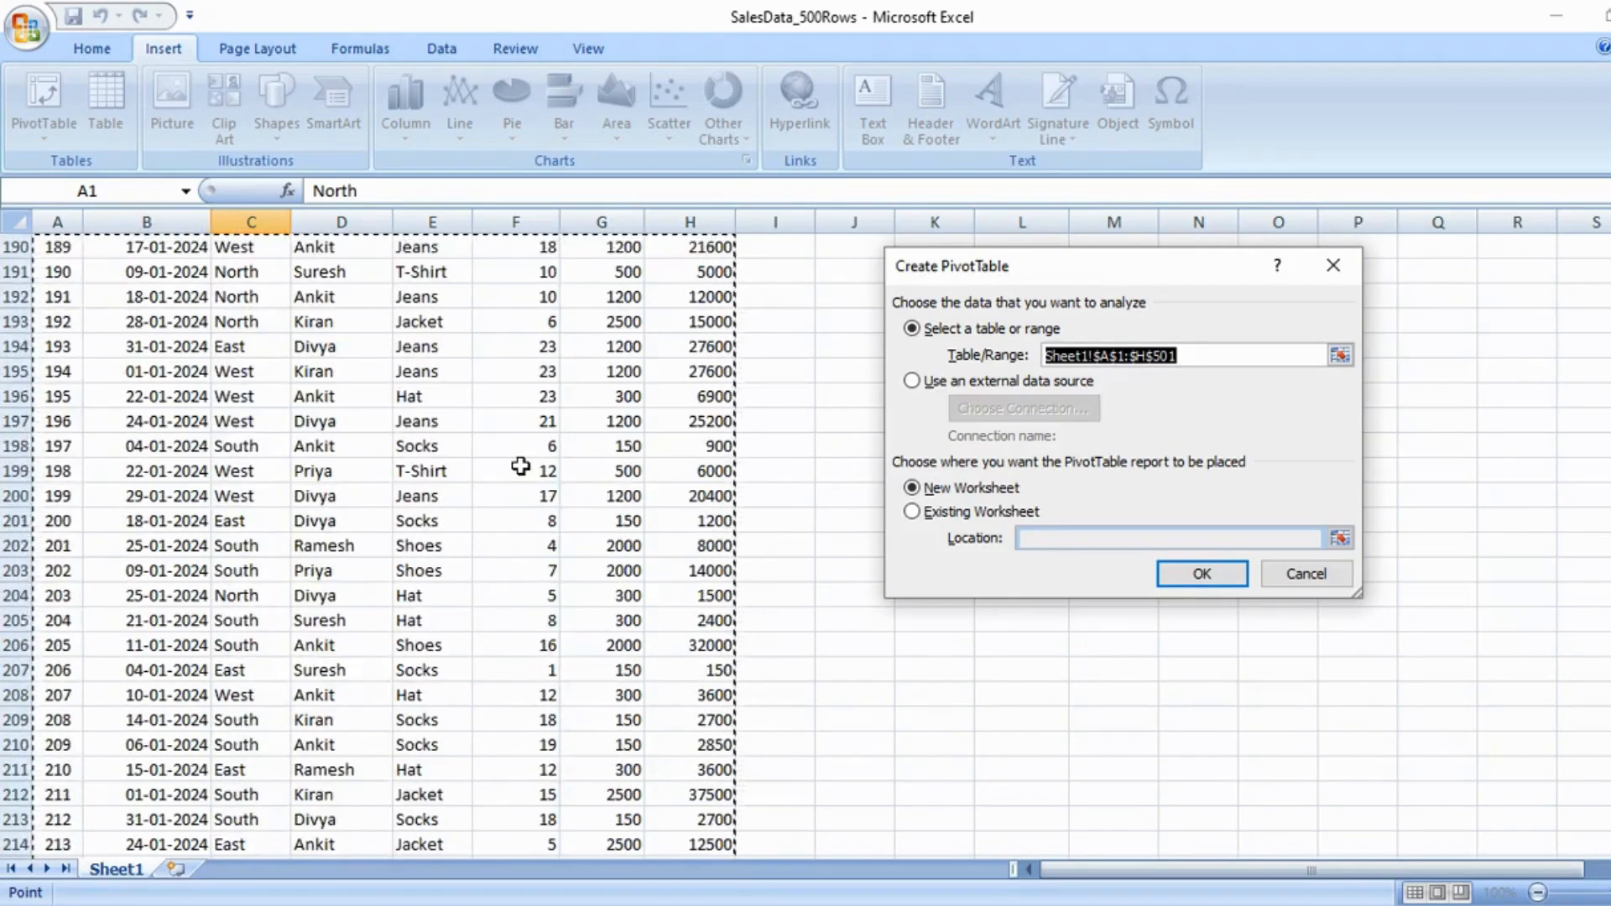
scroll(521, 467, "down", 11)
scroll(521, 467, "up", 20)
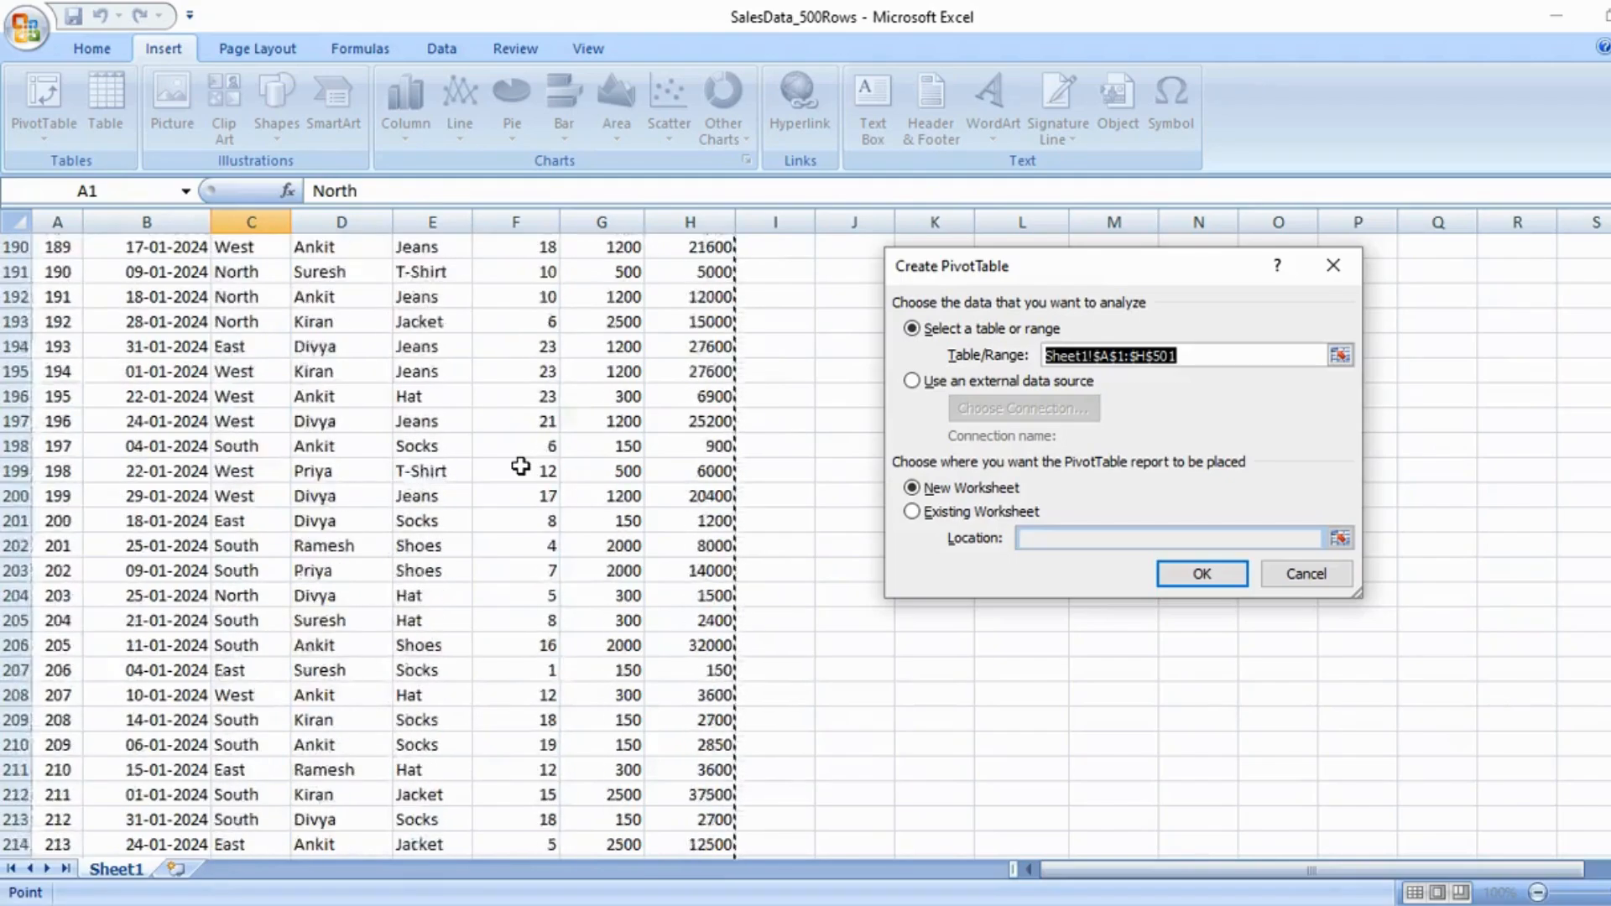
scroll(521, 467, "up", 20)
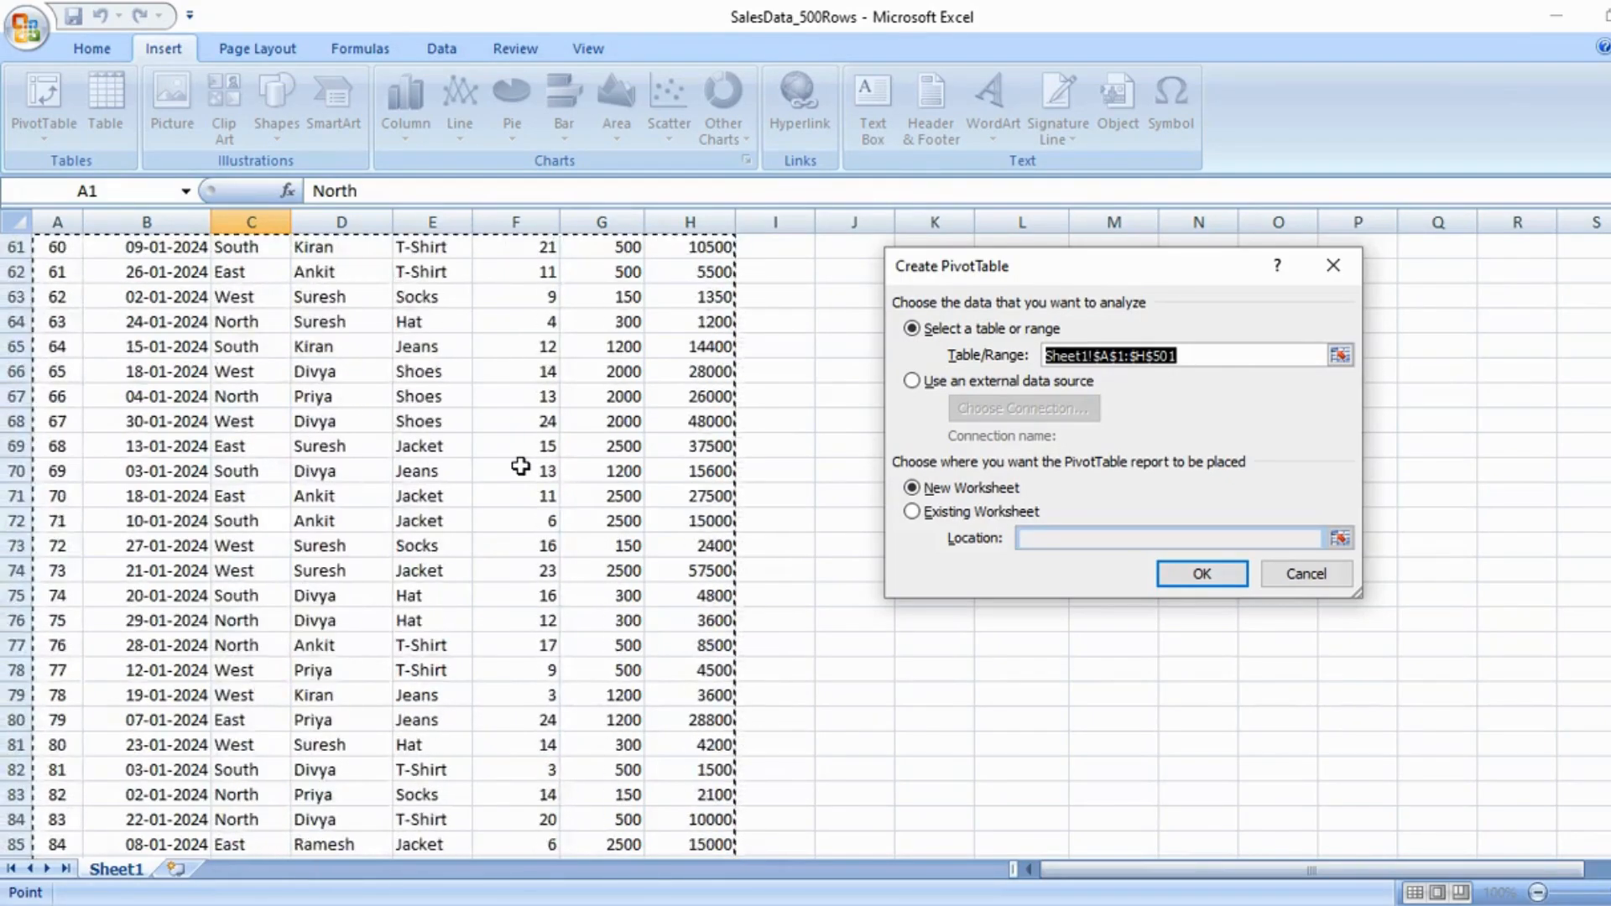
scroll(521, 466, "up", 11)
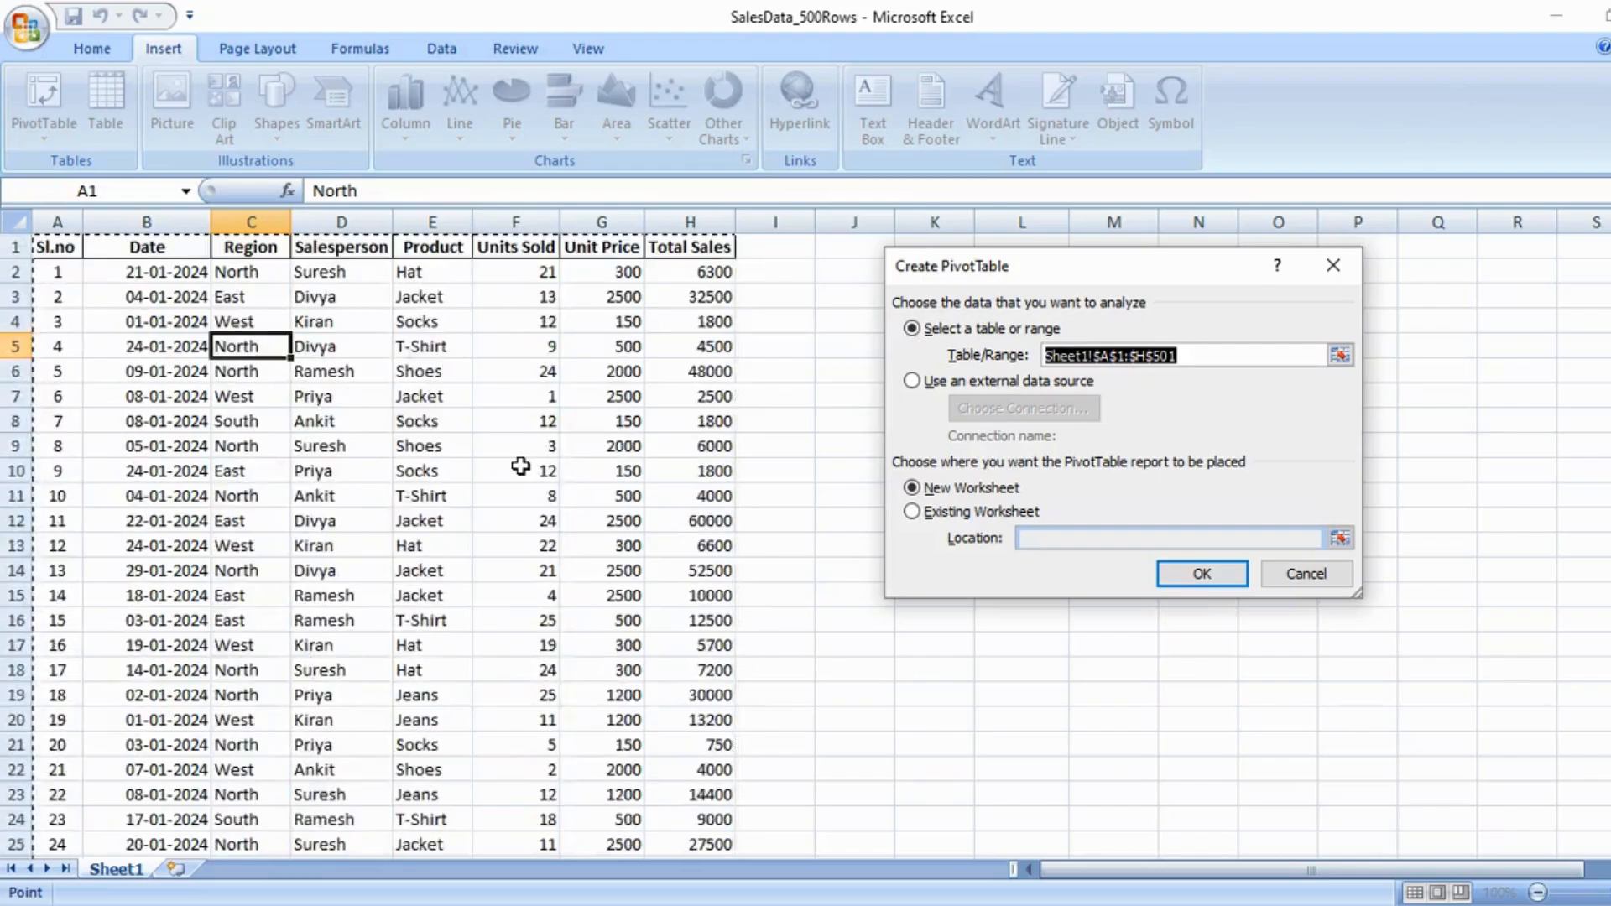
Reselect Sheet1 A1:H501 as the source range and create the PivotTable on a new worksheet.
left_click(1198, 356)
key("BackSpace")
key("BackSpace")
key("BackSpace")
key("BackSpace")
key("BackSpace")
key("BackSpace")
key("BackSpace")
key("BackSpace")
key("BackSpace")
key("BackSpace")
key("BackSpace")
key("BackSpace")
key("BackSpace")
key("BackSpace")
key("BackSpace")
key("BackSpace")
key("BackSpace")
key("BackSpace")
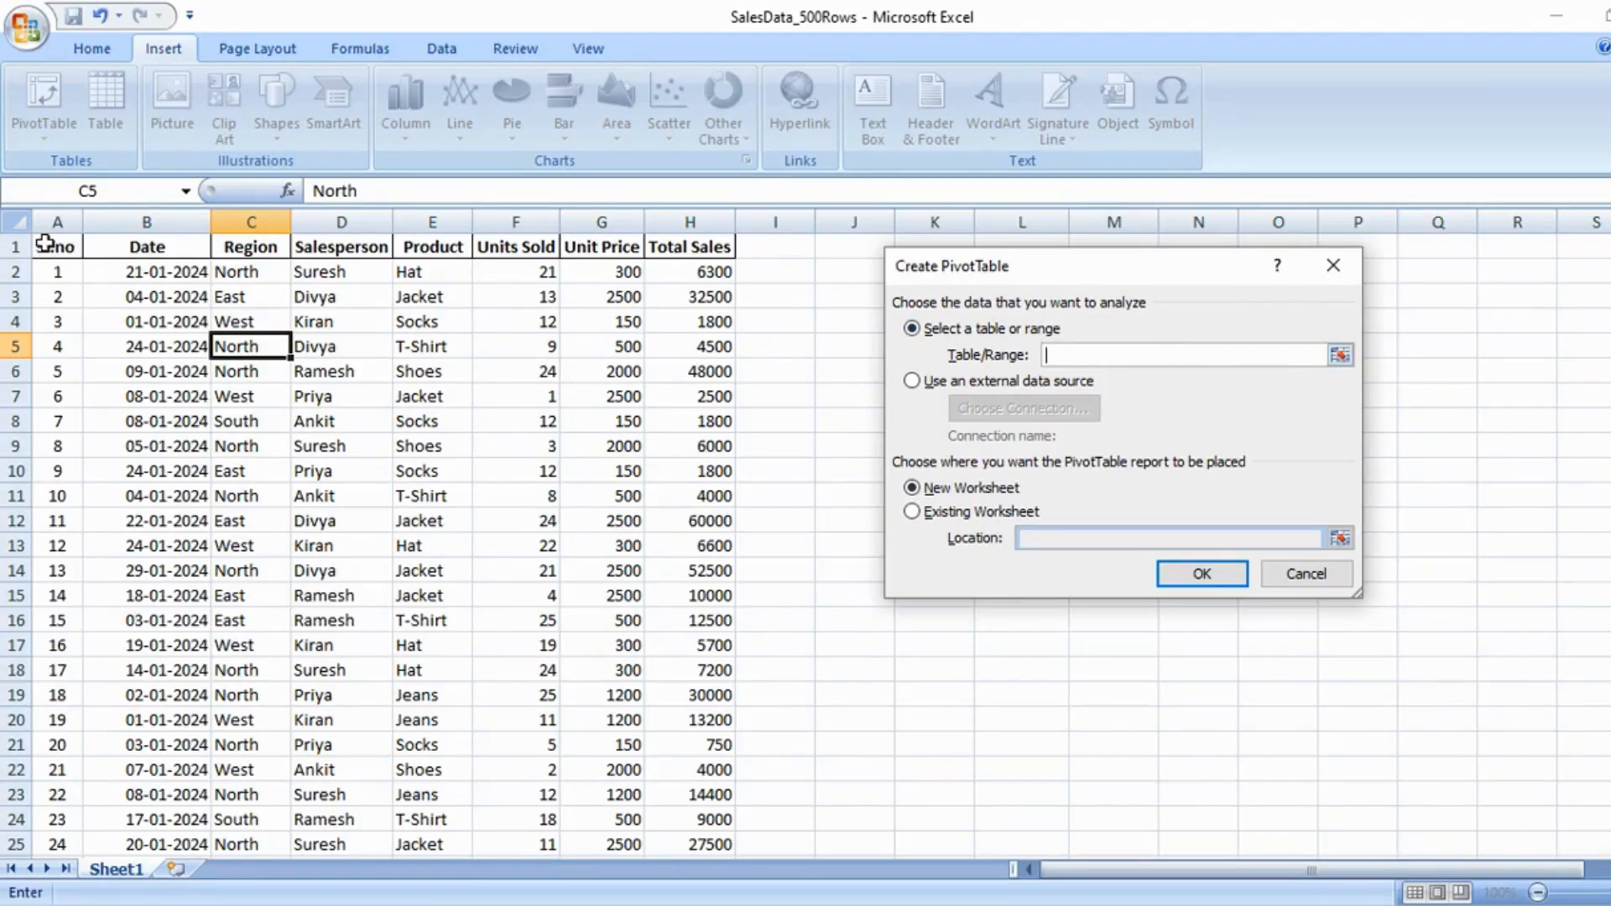
left_click_drag(46, 247, 679, 570)
left_click_drag(705, 877, 685, 797)
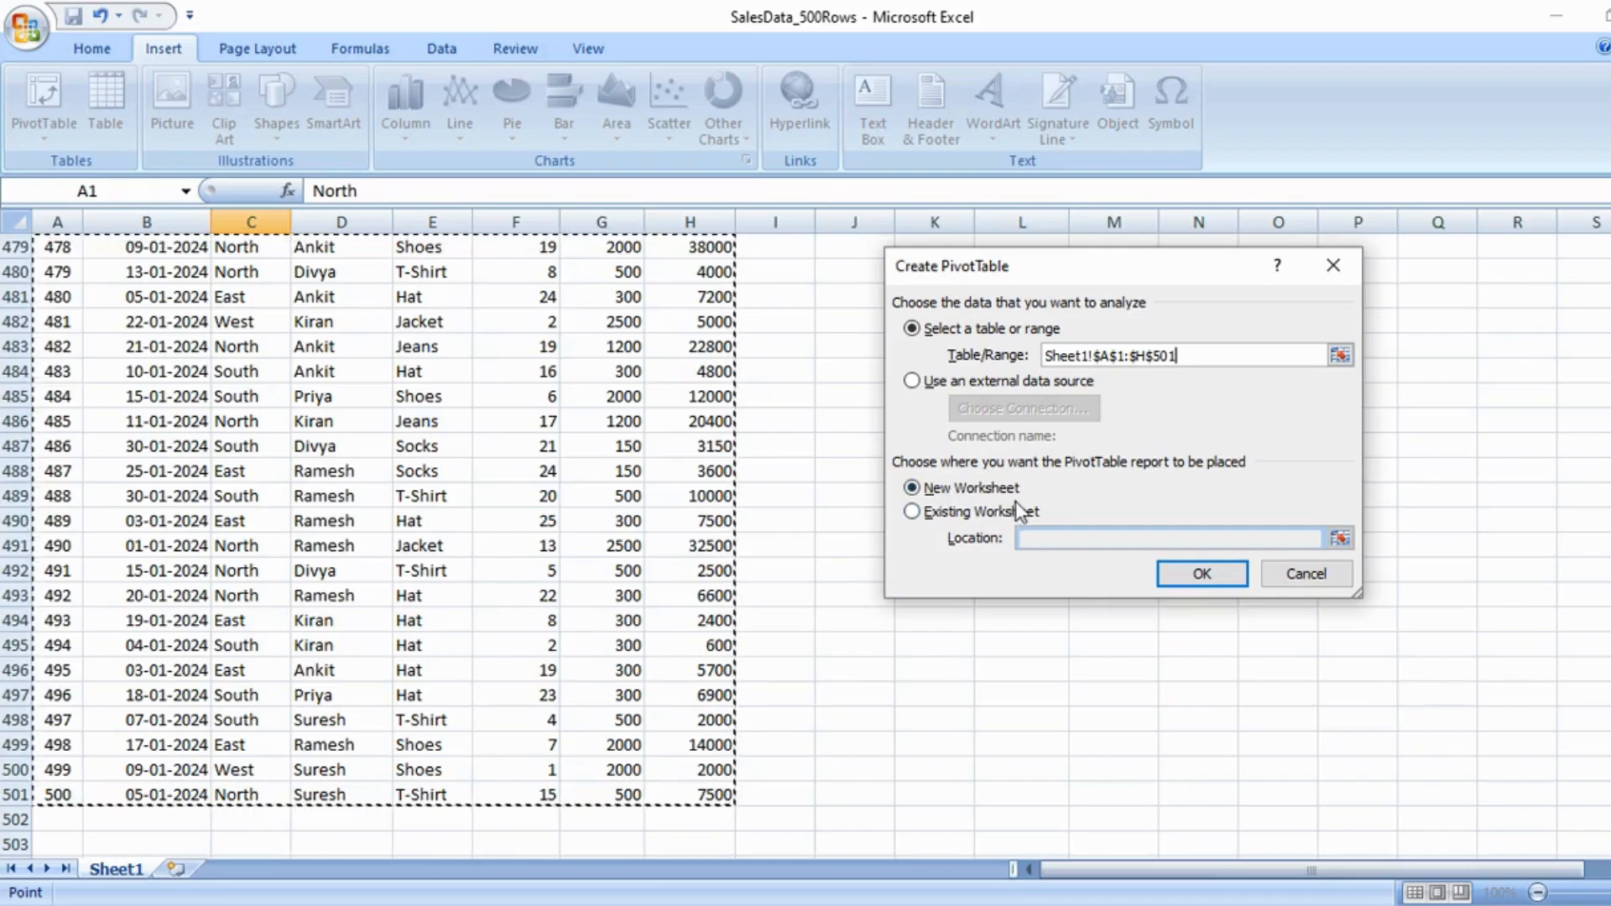
left_click(1187, 577)
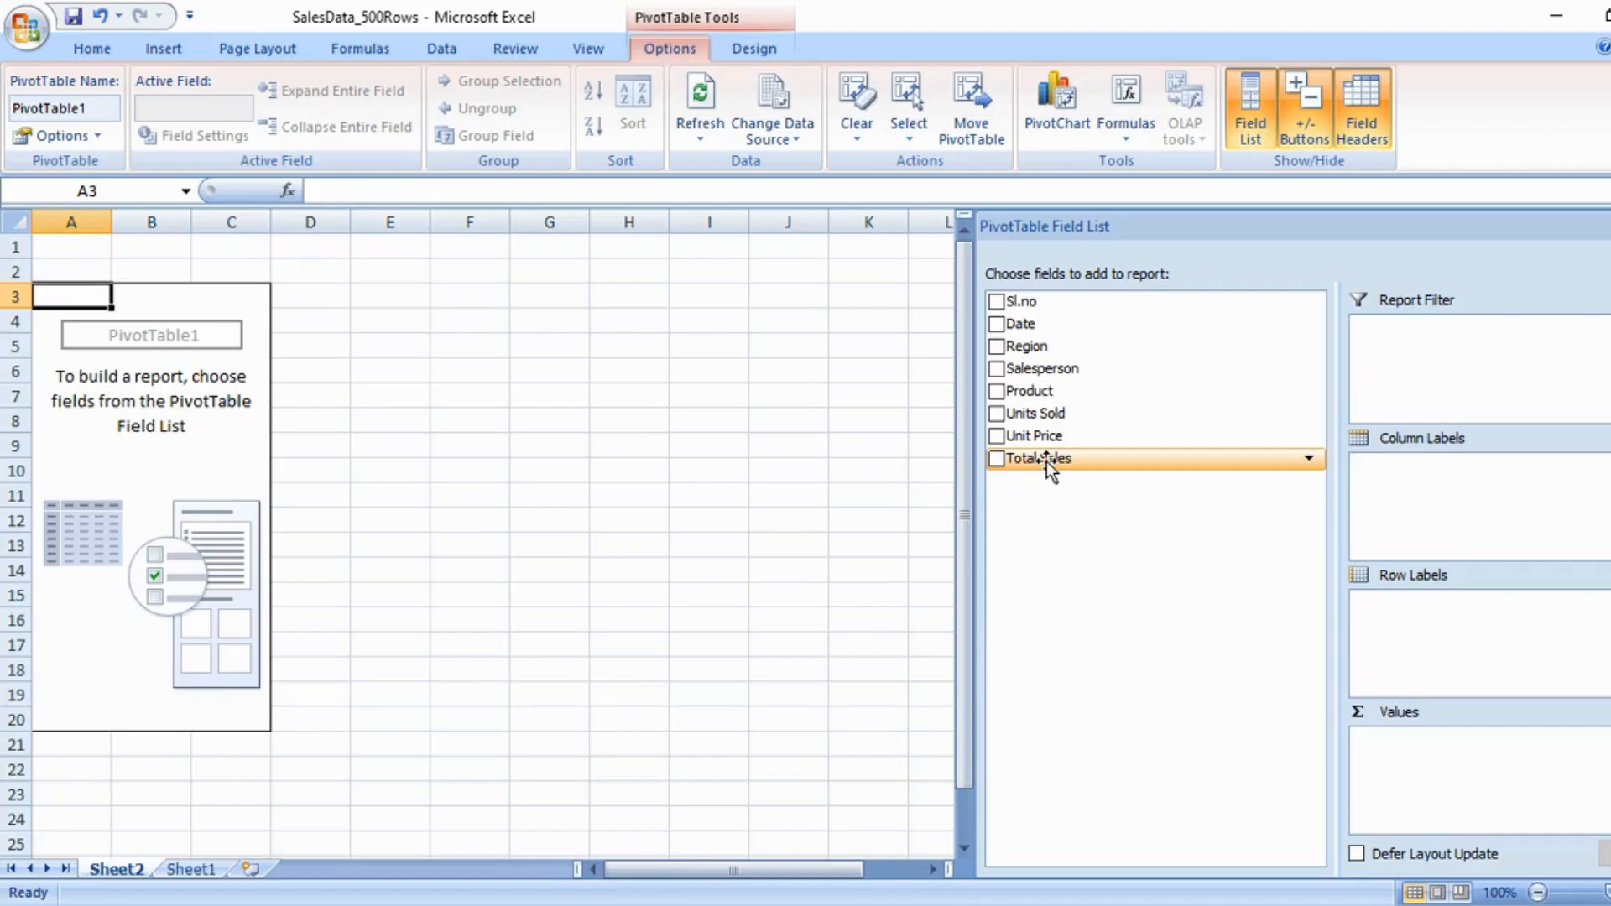
Add Total Sales as a summed value and Region as the row labels of the PivotTable.
left_click_drag(1045, 461, 1388, 792)
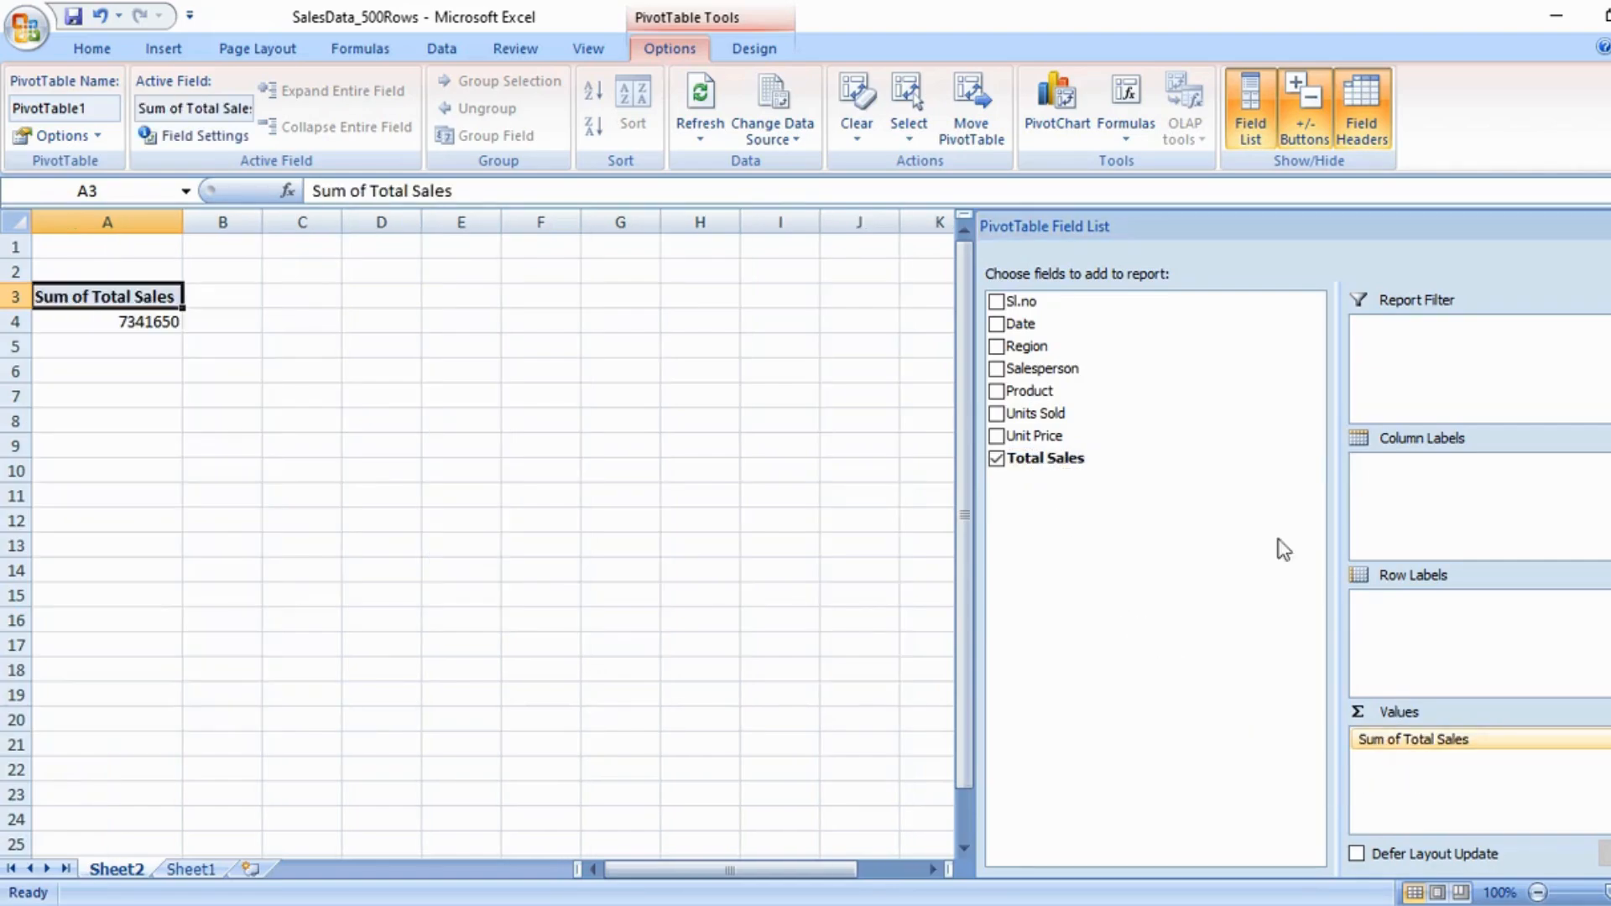
left_click_drag(1055, 342, 1418, 644)
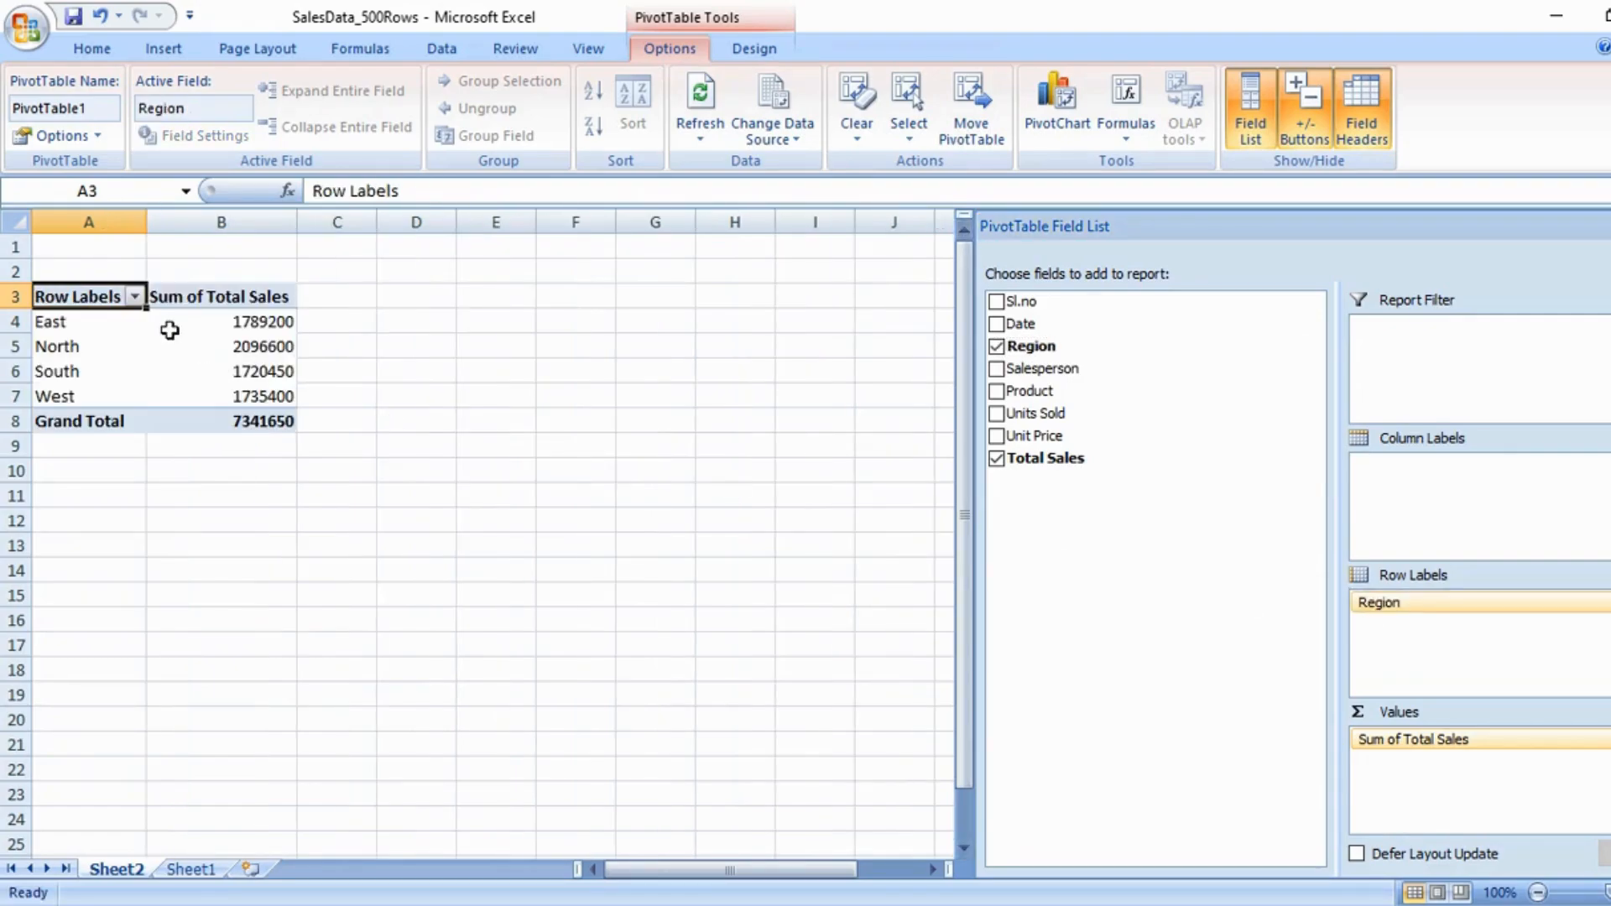
left_click(44, 320)
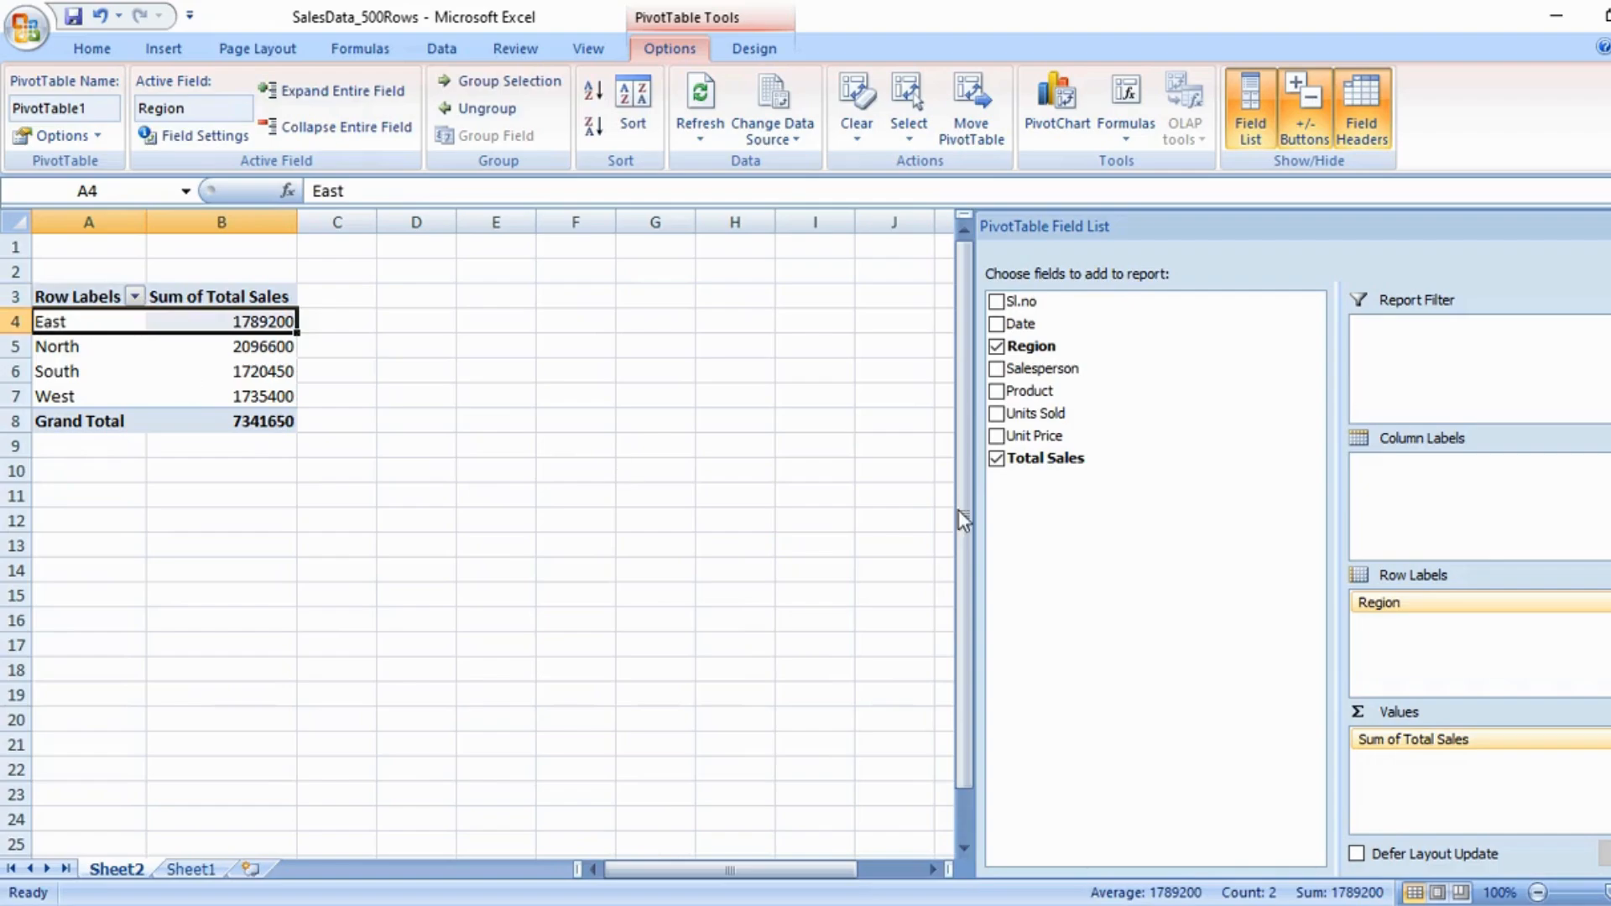
Try Region as the PivotTable's column labels, view the layout, and return it to the row labels.
left_click_drag(1382, 602, 1392, 513)
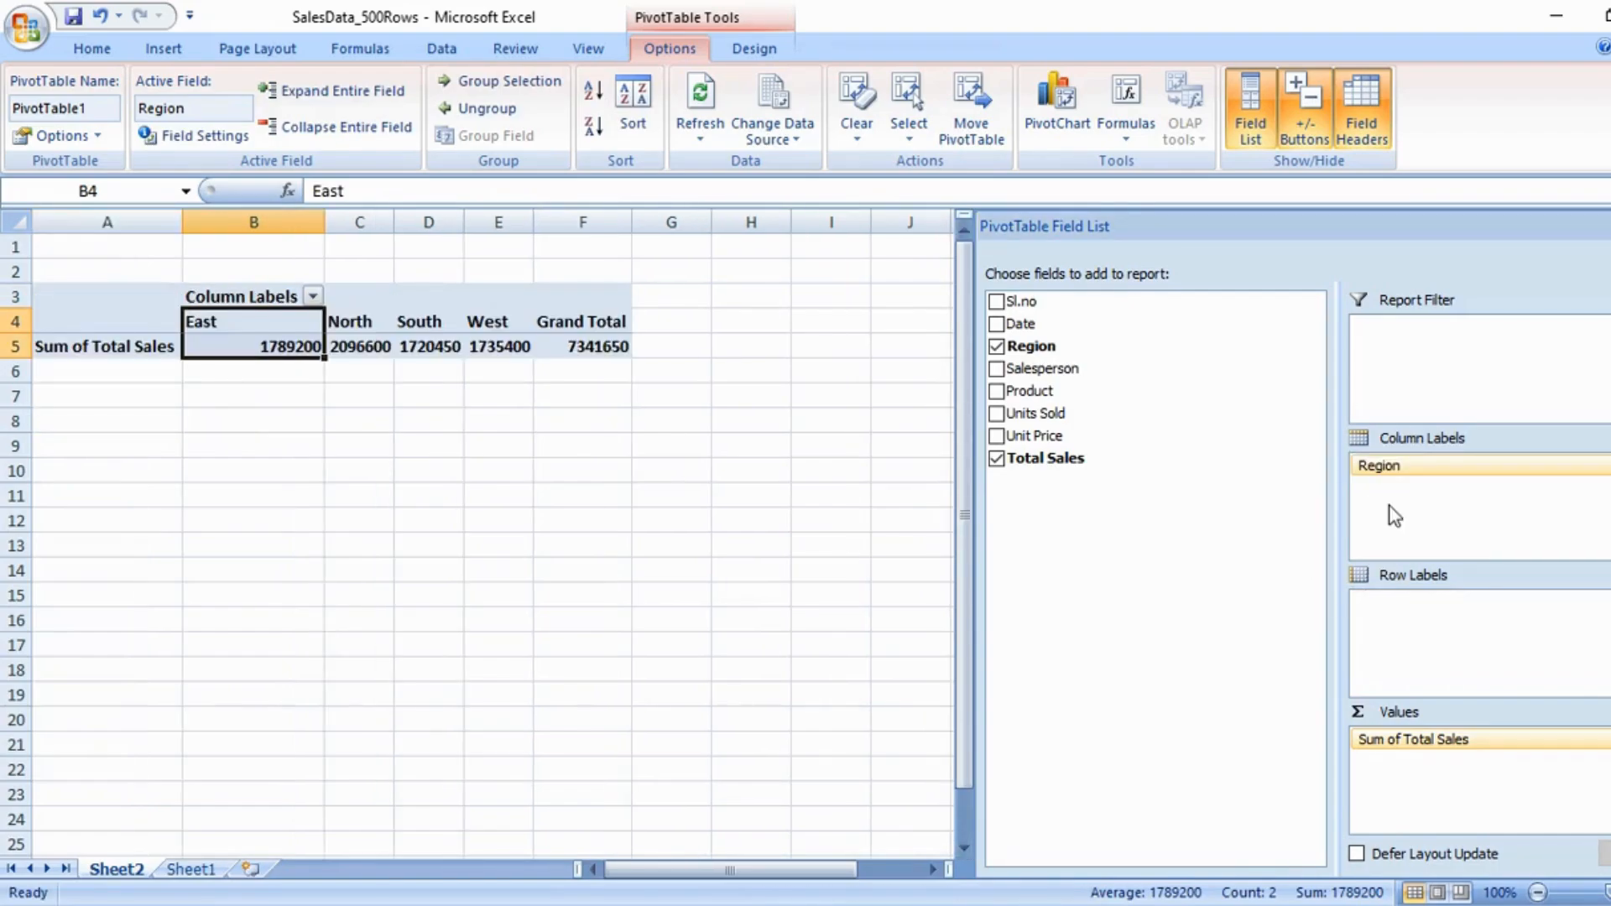
left_click(225, 393)
left_click(285, 326)
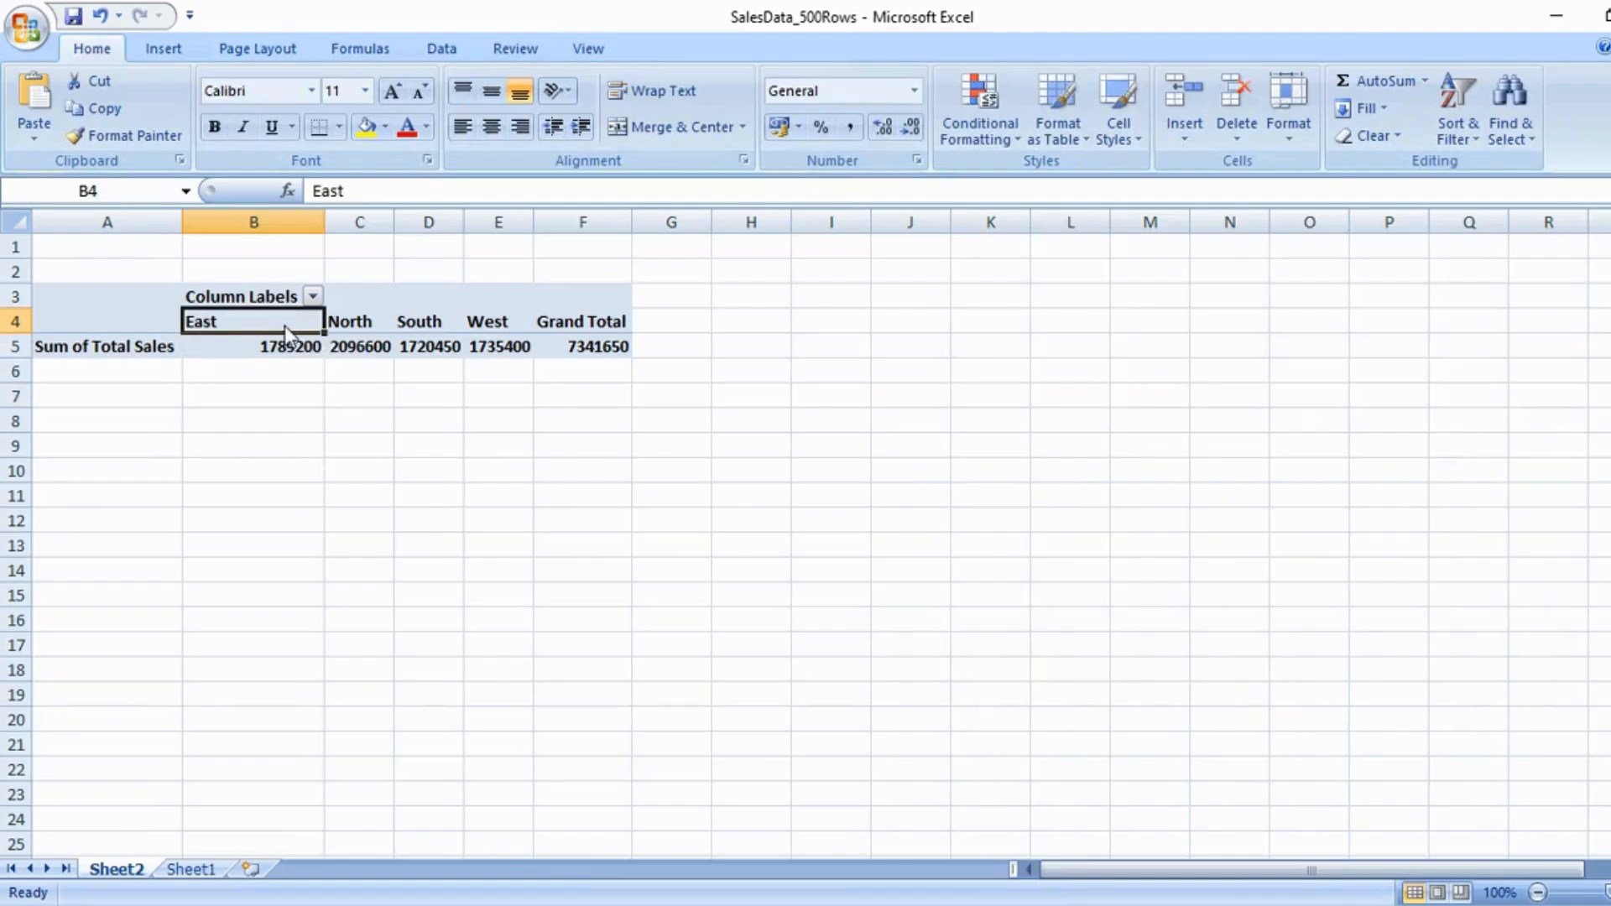
left_click(366, 295)
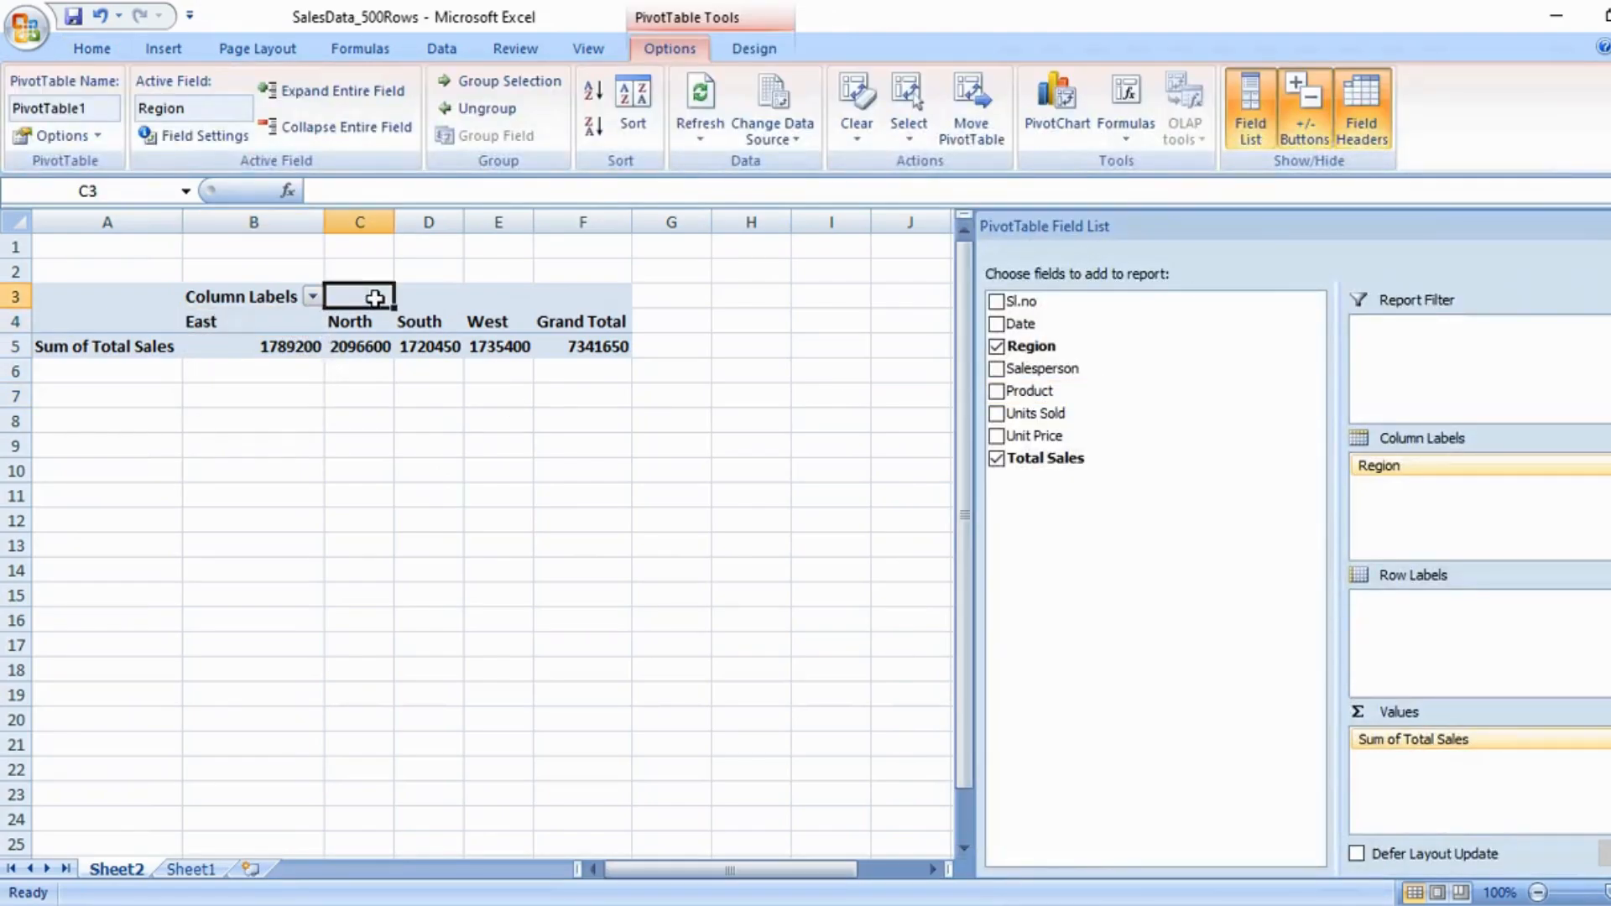
left_click(398, 352)
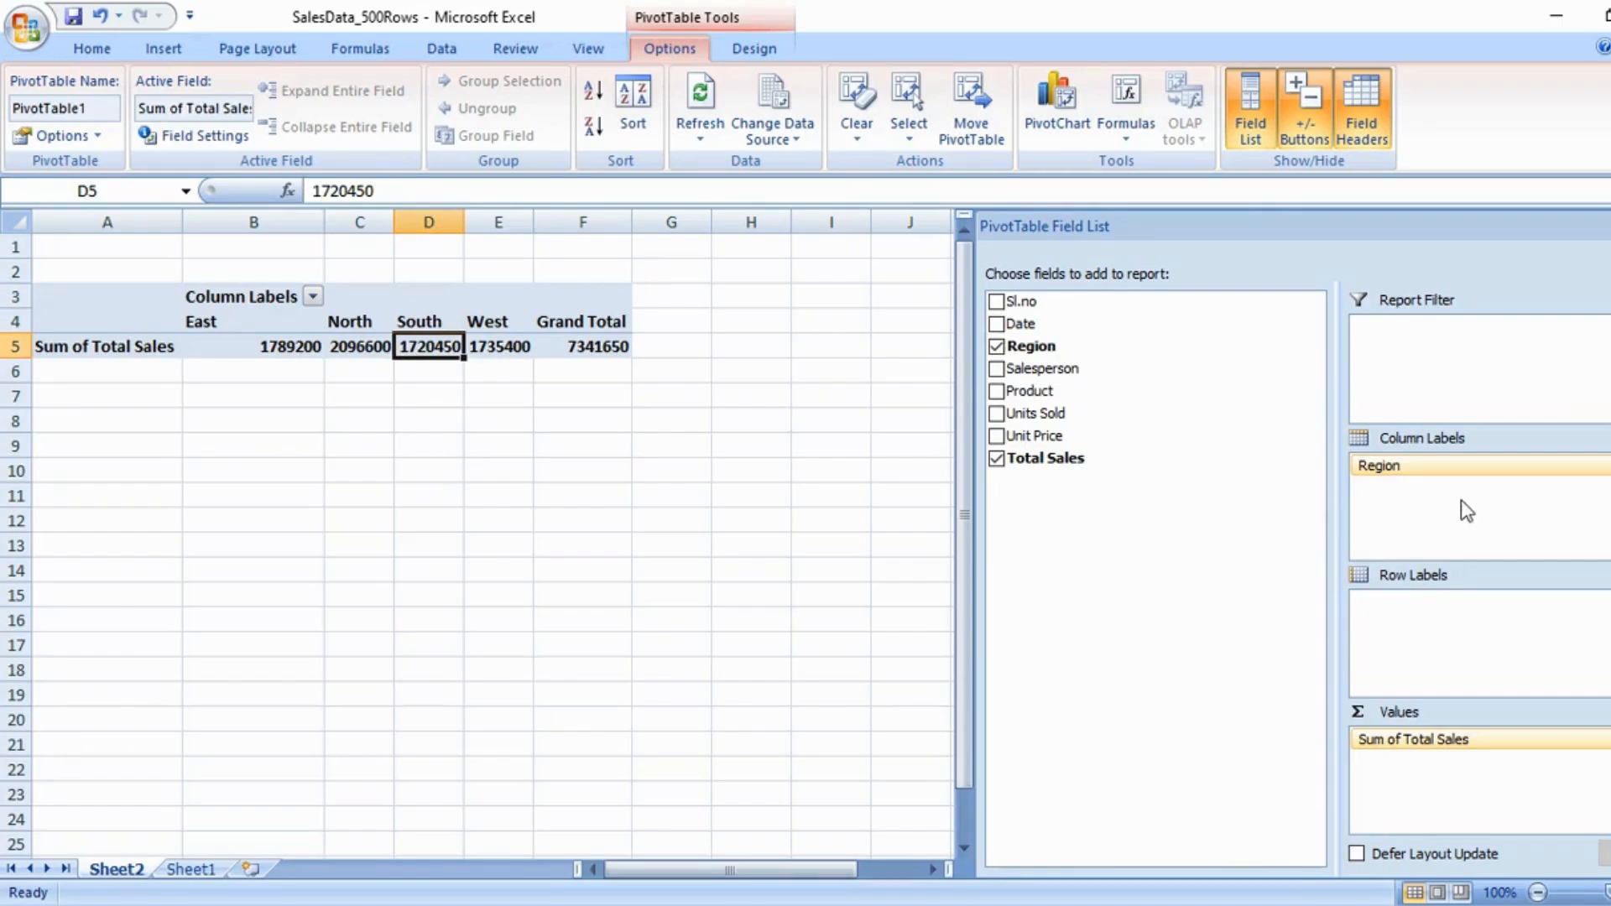
left_click_drag(1467, 470, 1459, 635)
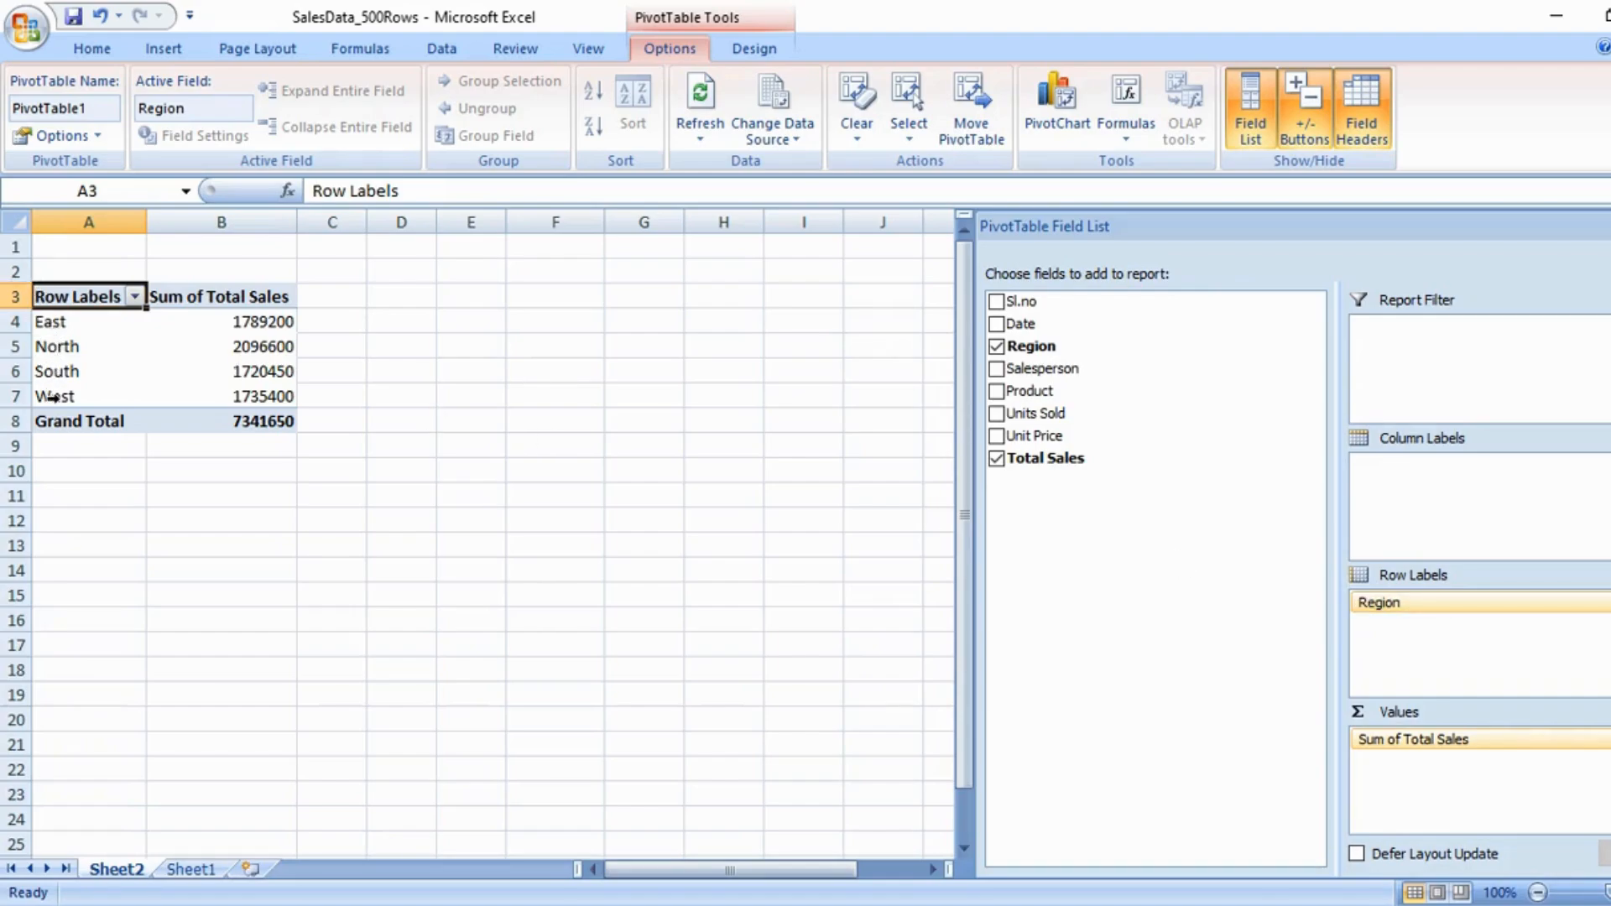
Examine the region labels and their sales totals in the PivotTable.
left_click_drag(84, 321, 92, 365)
left_click(198, 344)
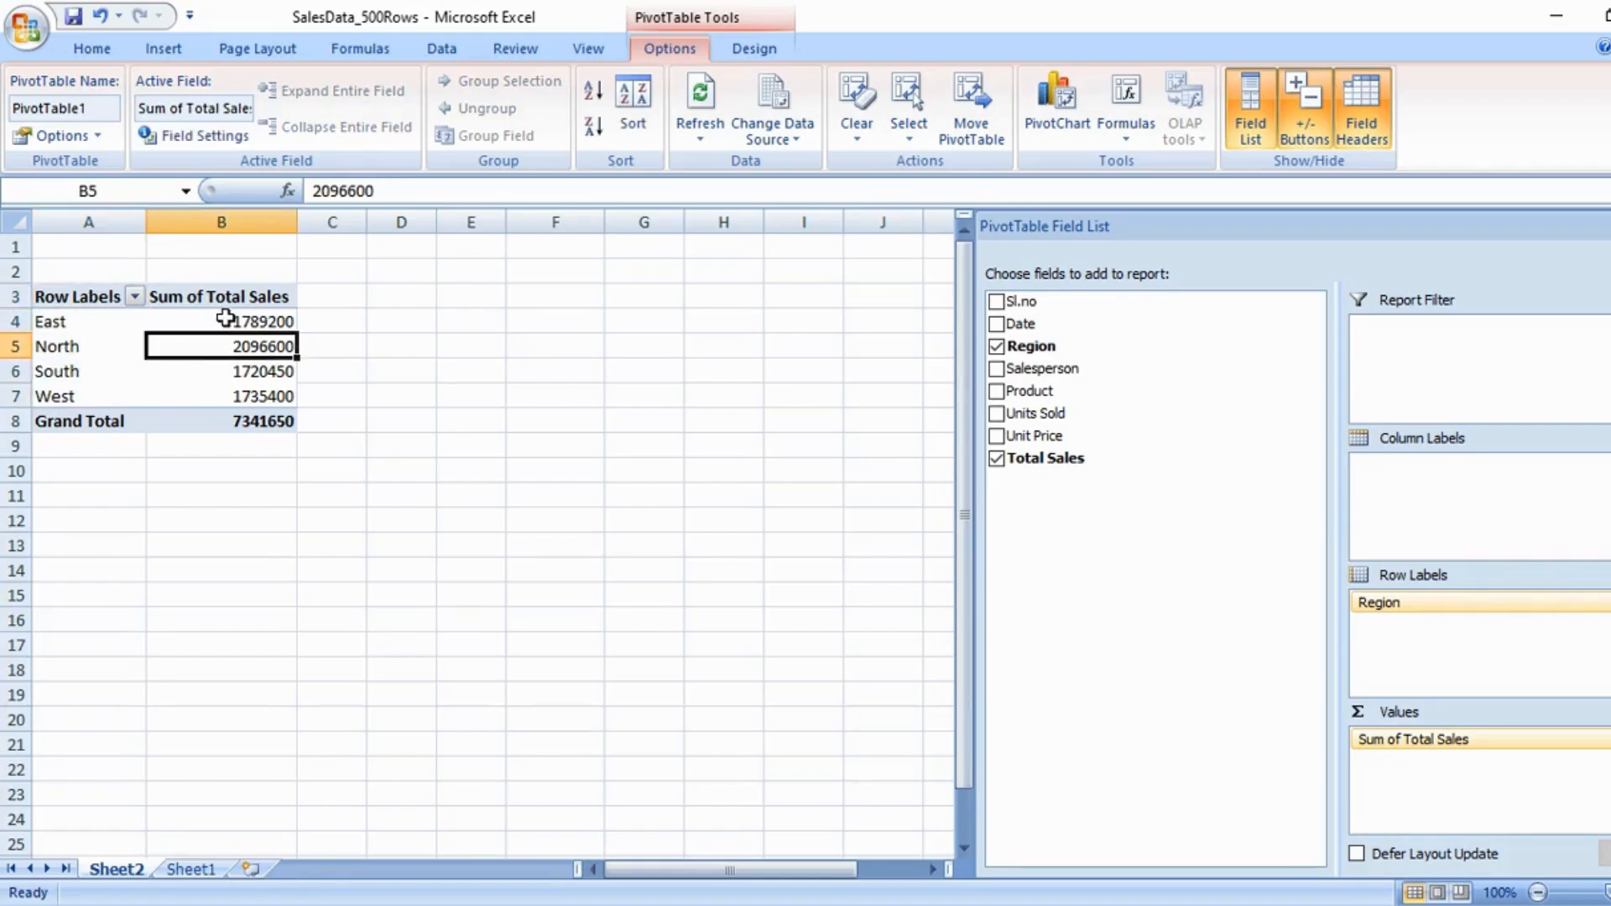
left_click(224, 326)
left_click_drag(224, 335, 205, 393)
left_click(224, 398)
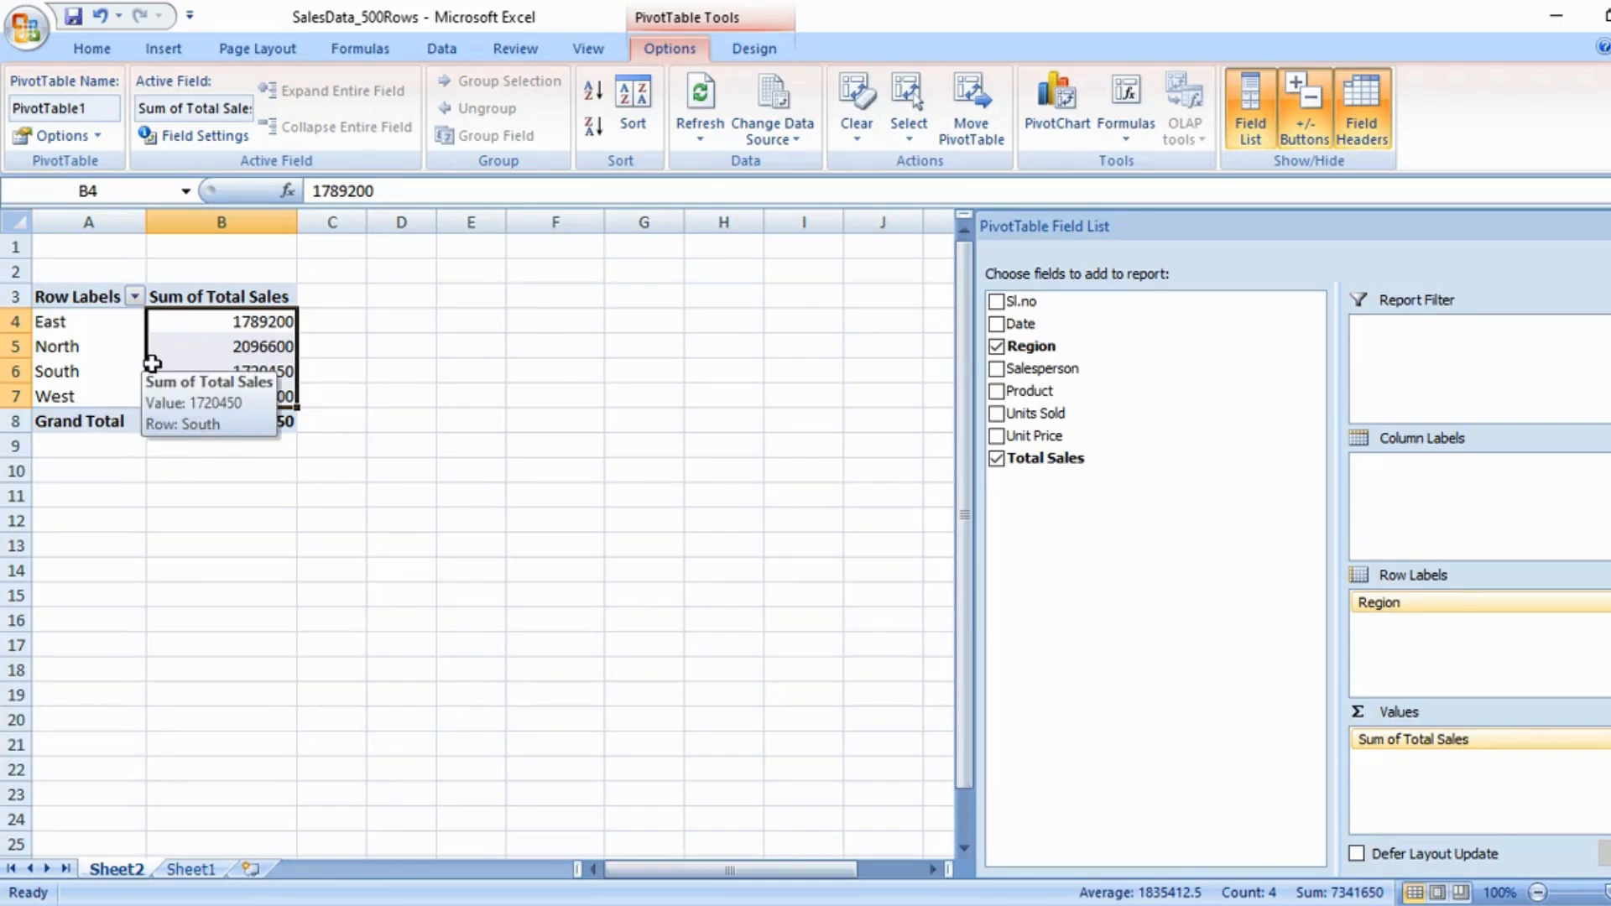
left_click(104, 377)
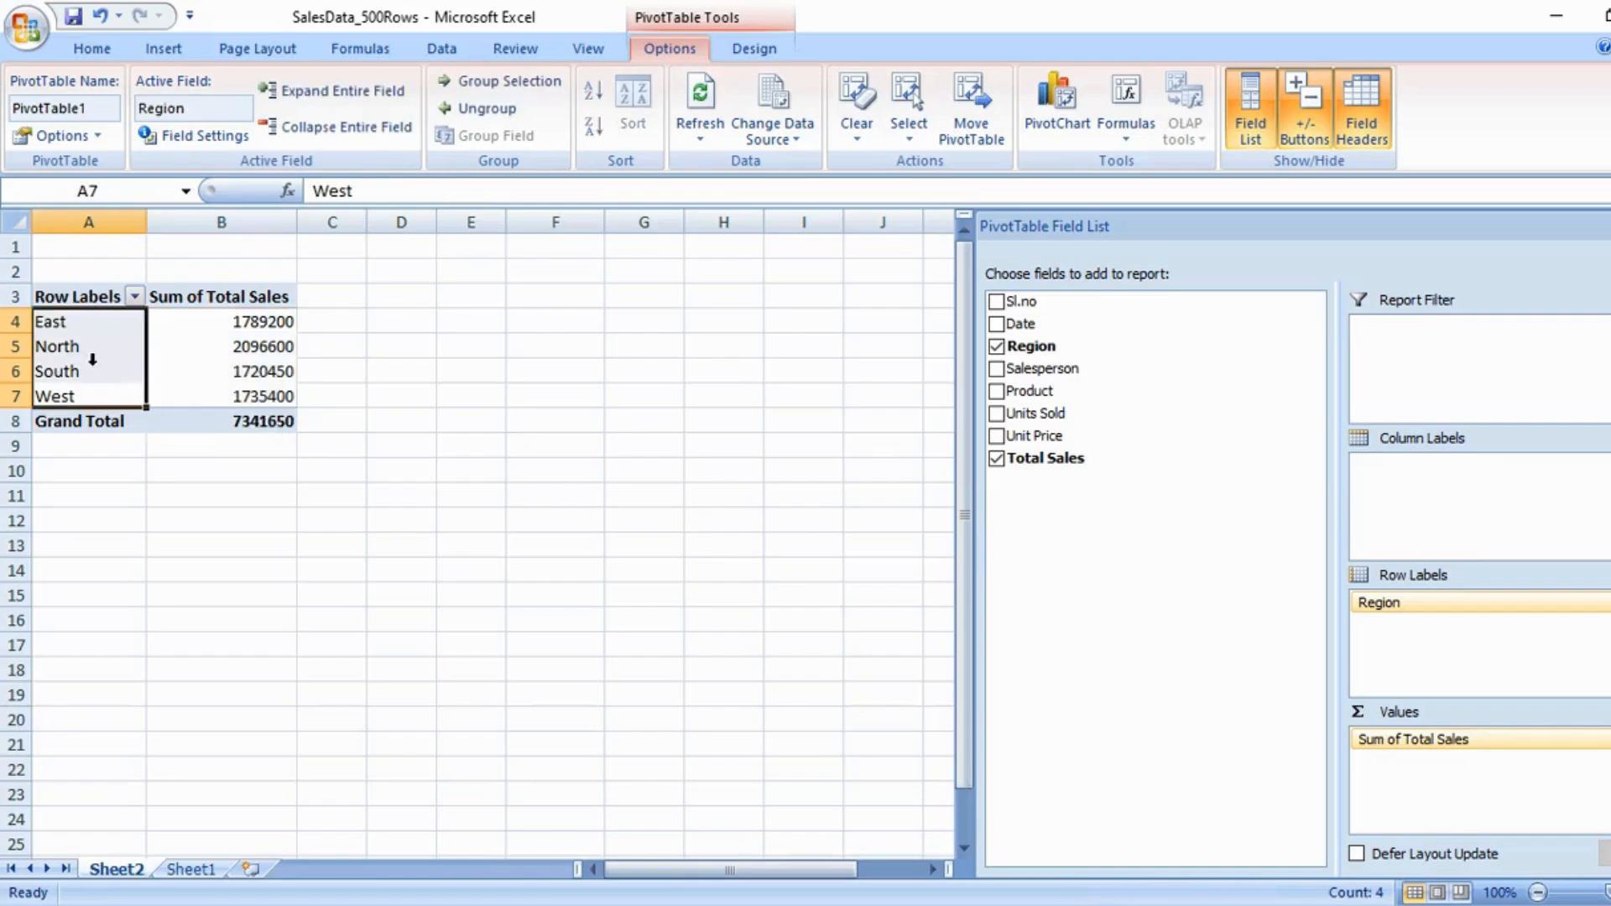
left_click(247, 356)
left_click_drag(87, 325, 281, 370)
left_click(349, 392)
left_click(252, 351)
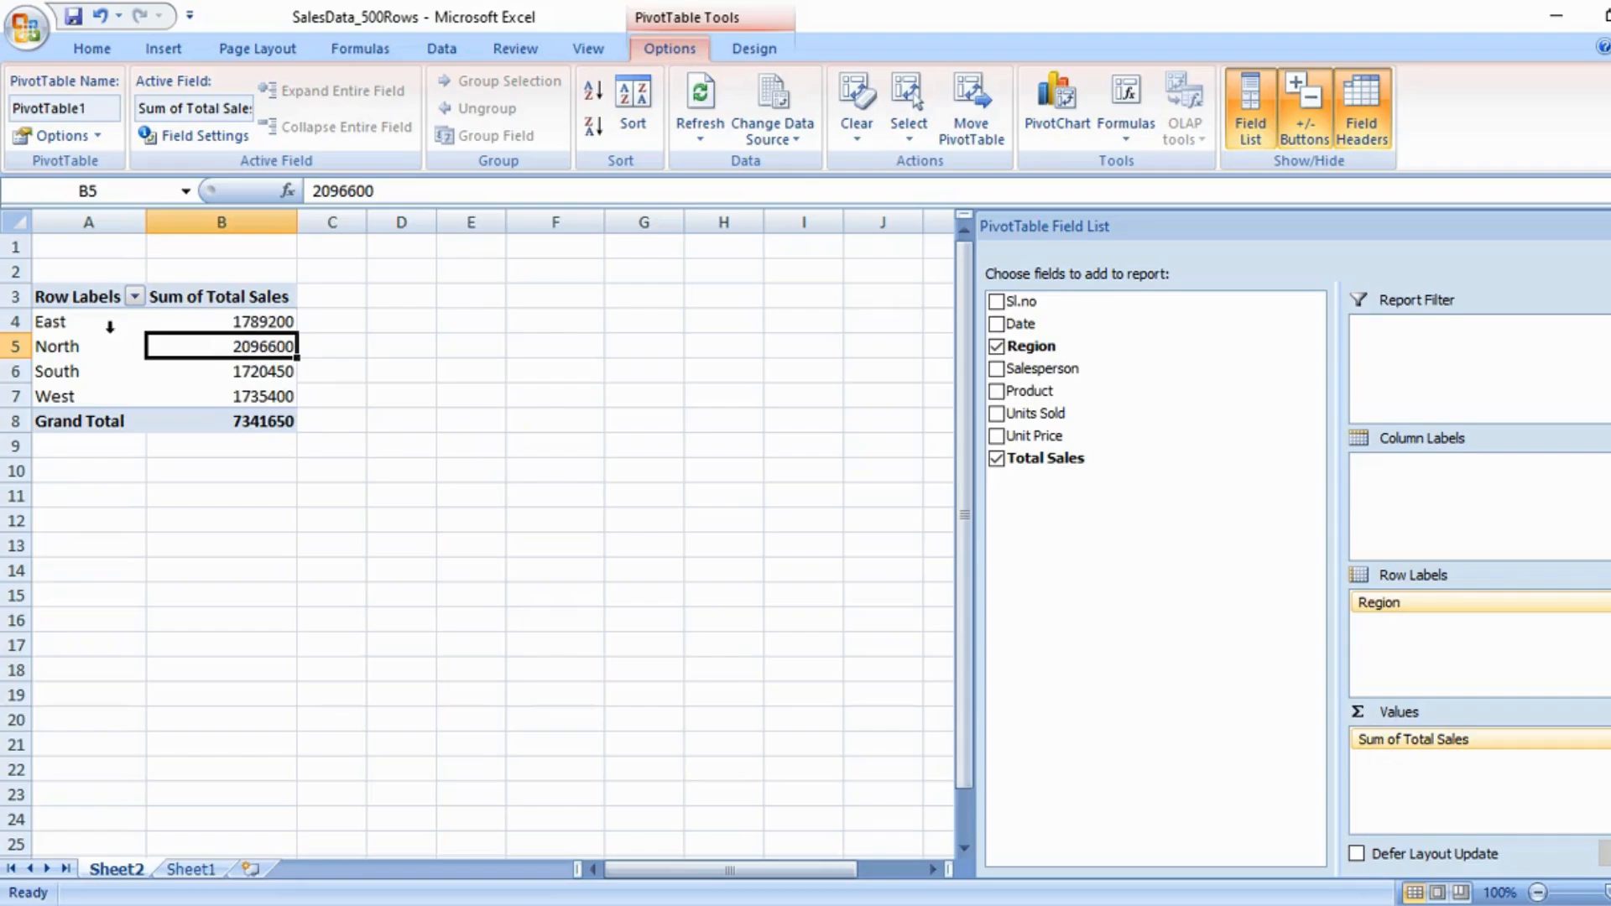
Highlight the single highest of the four regional sales totals with a Top 10 Items rule set to 1 and Green Fill with Dark Green Text.
left_click_drag(198, 321, 199, 392)
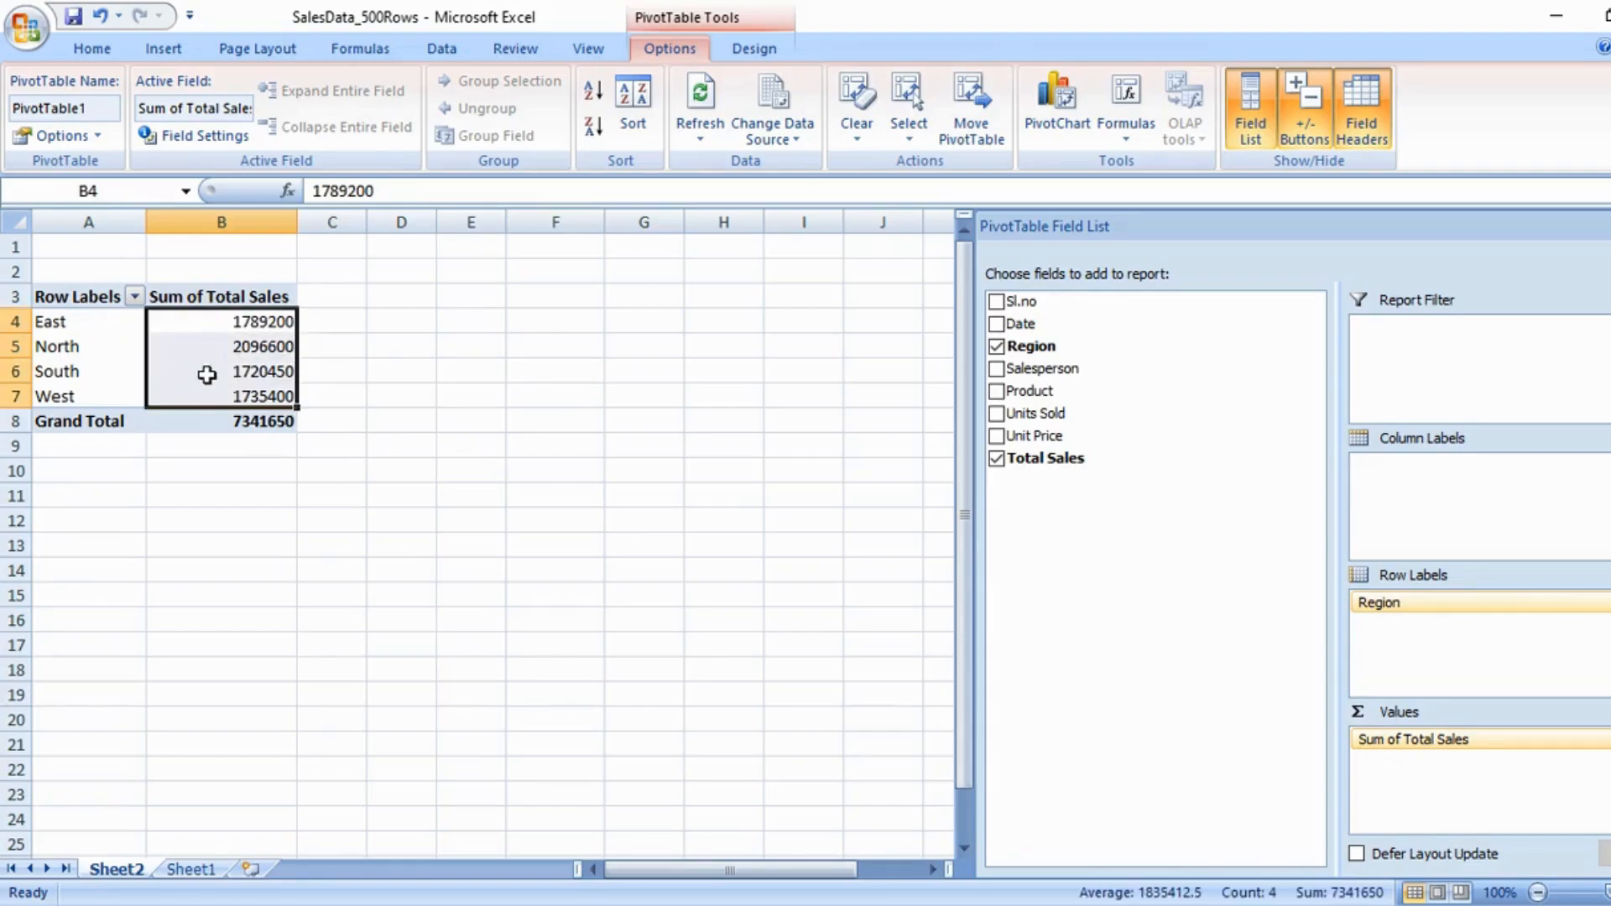
left_click(166, 49)
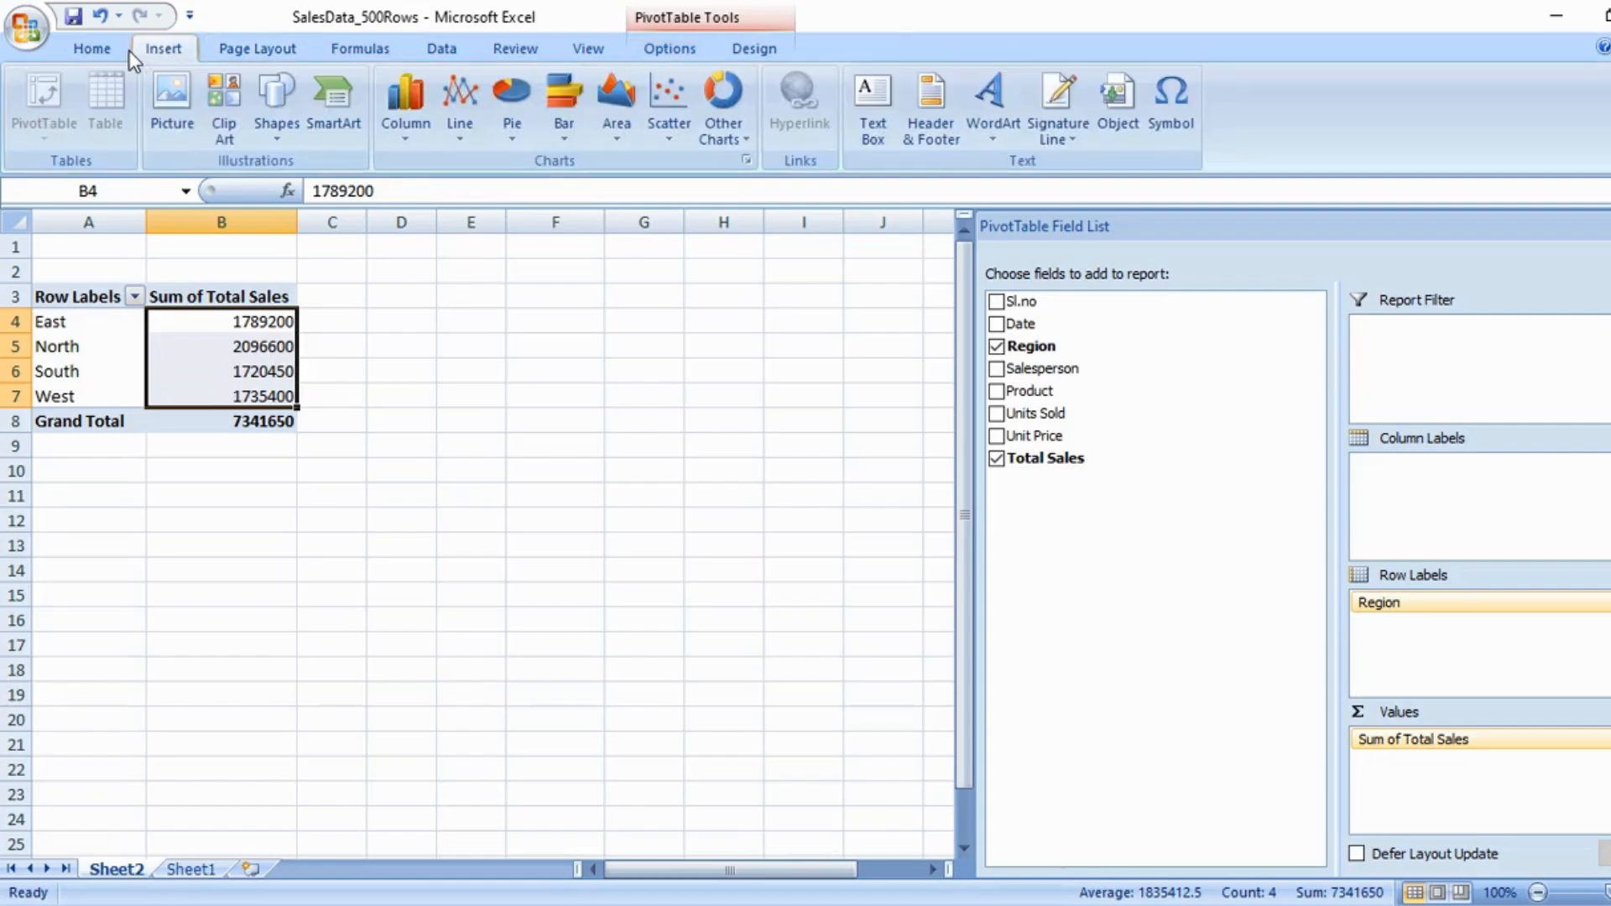
left_click(84, 51)
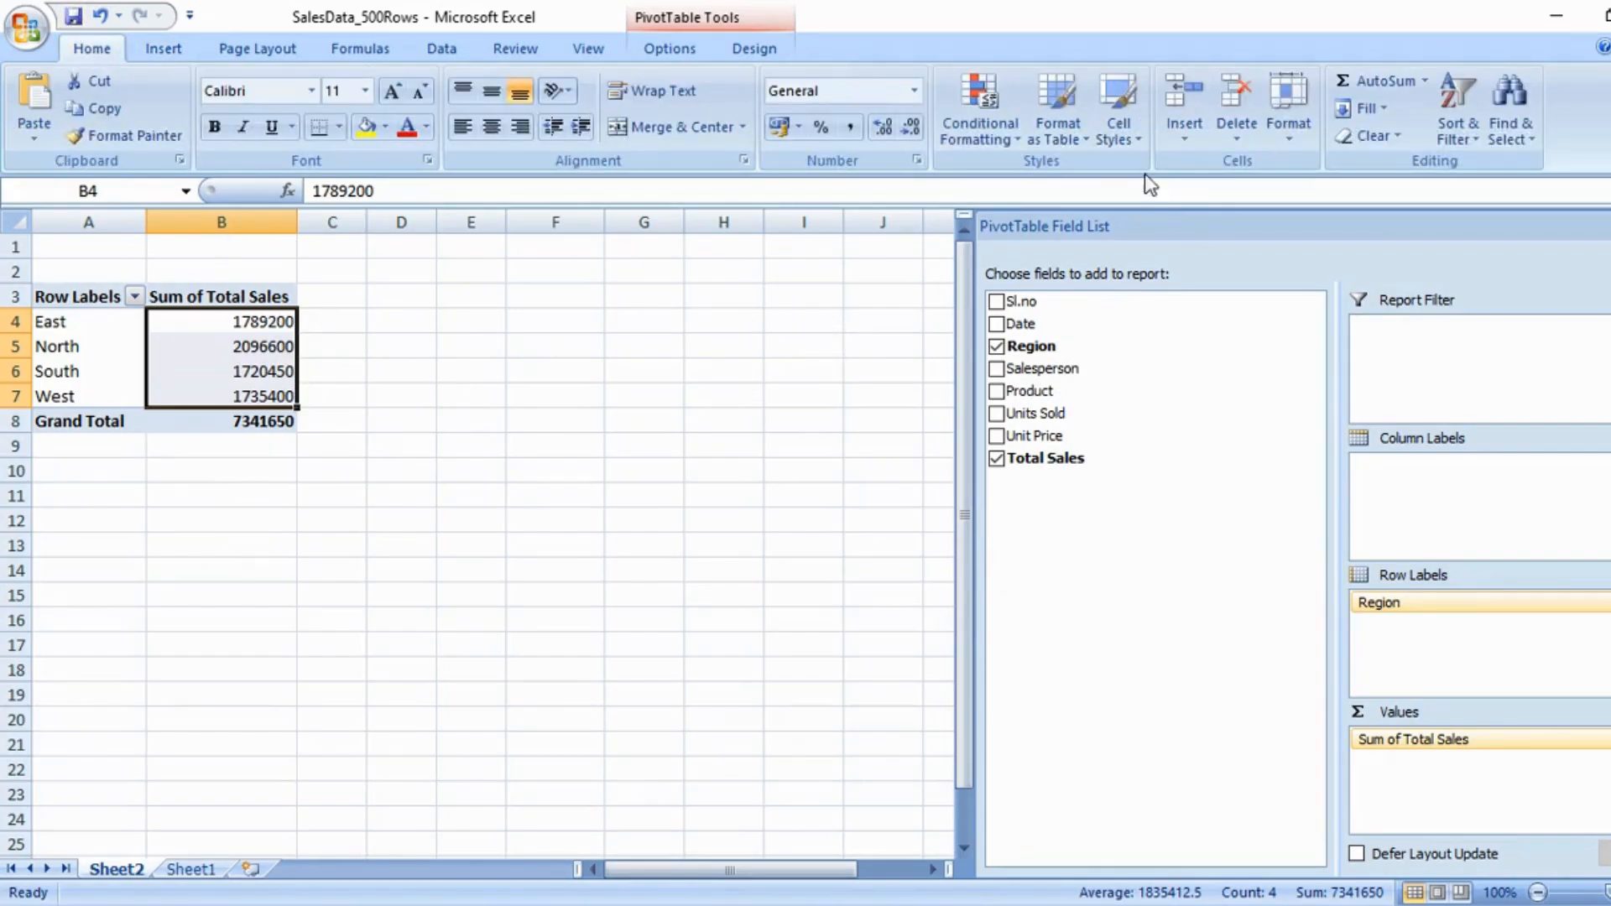
left_click(982, 105)
mouse_move(1033, 233)
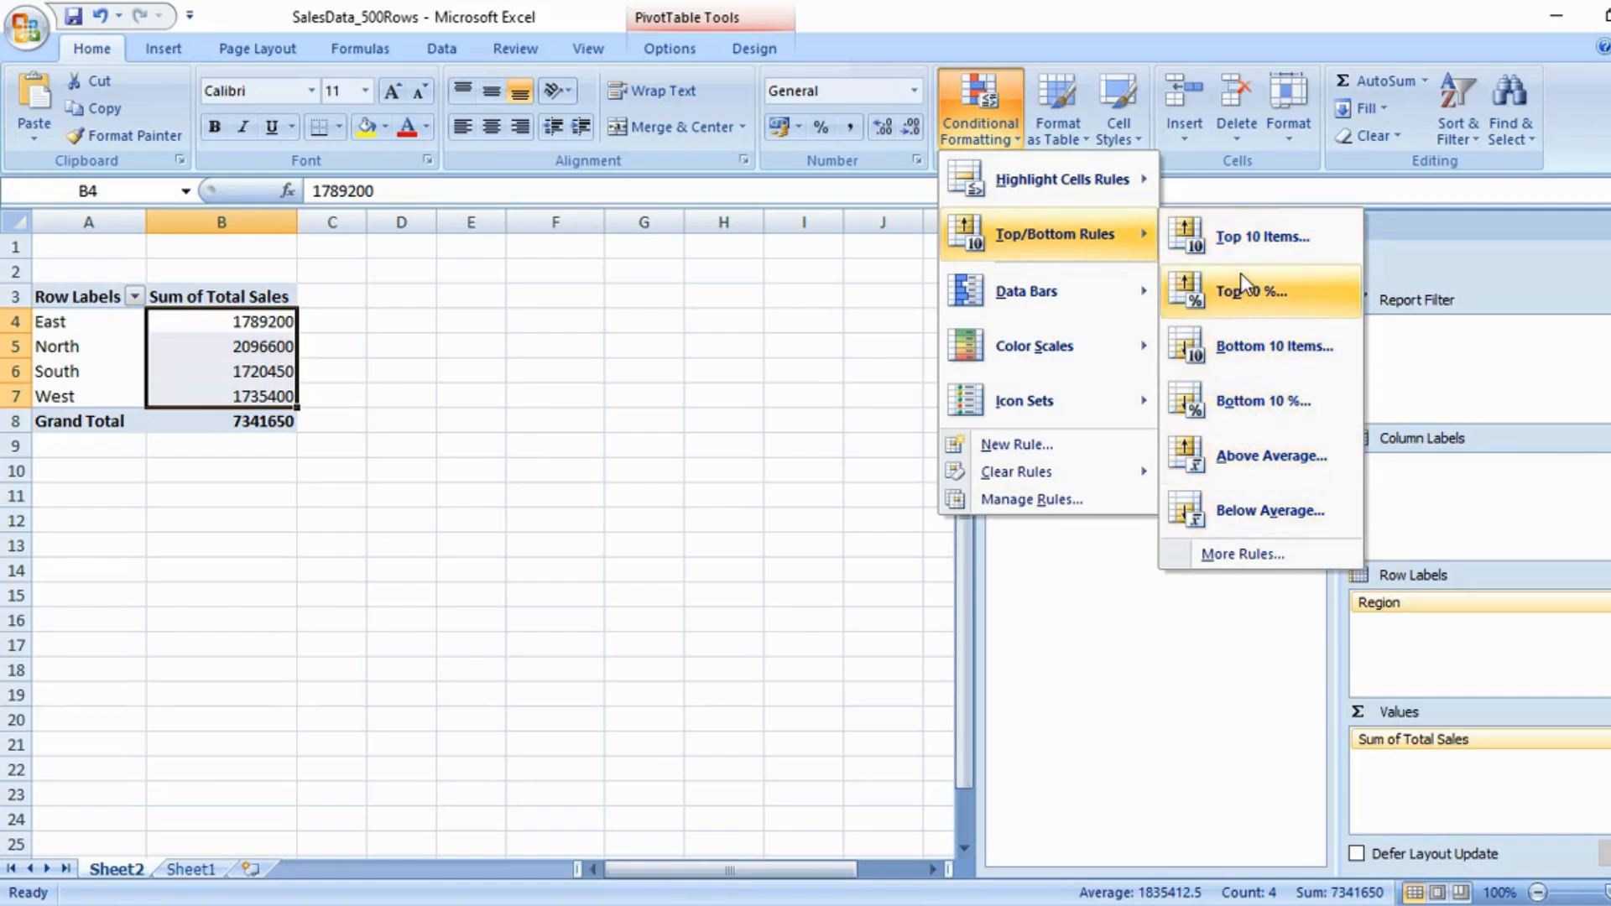
left_click(1255, 252)
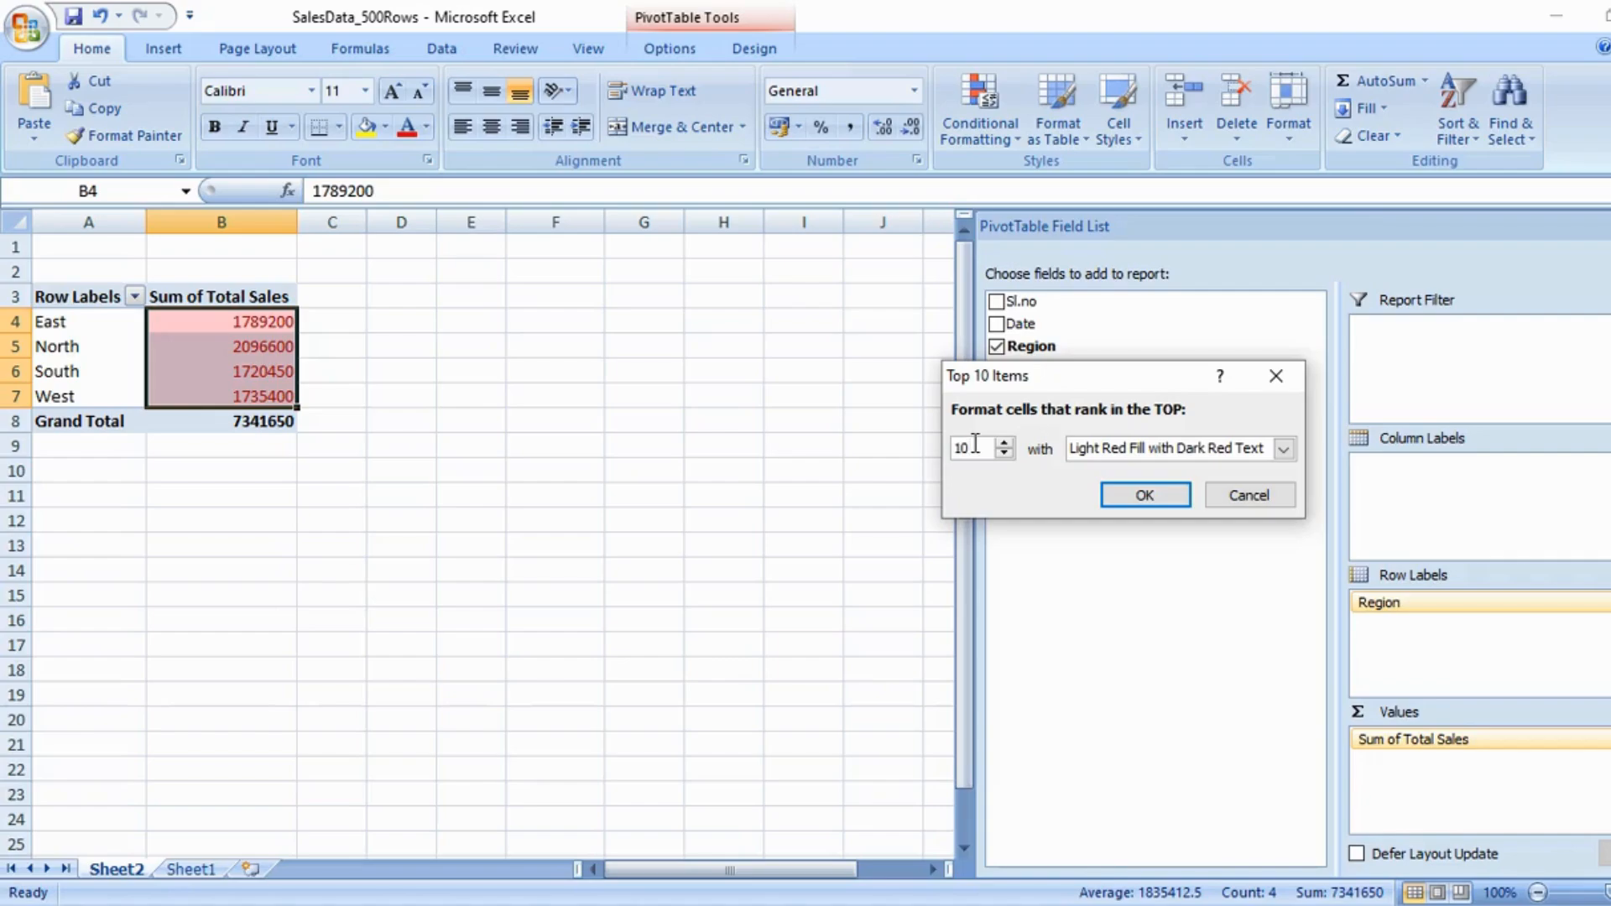
key("BackSpace")
key("BackSpace")
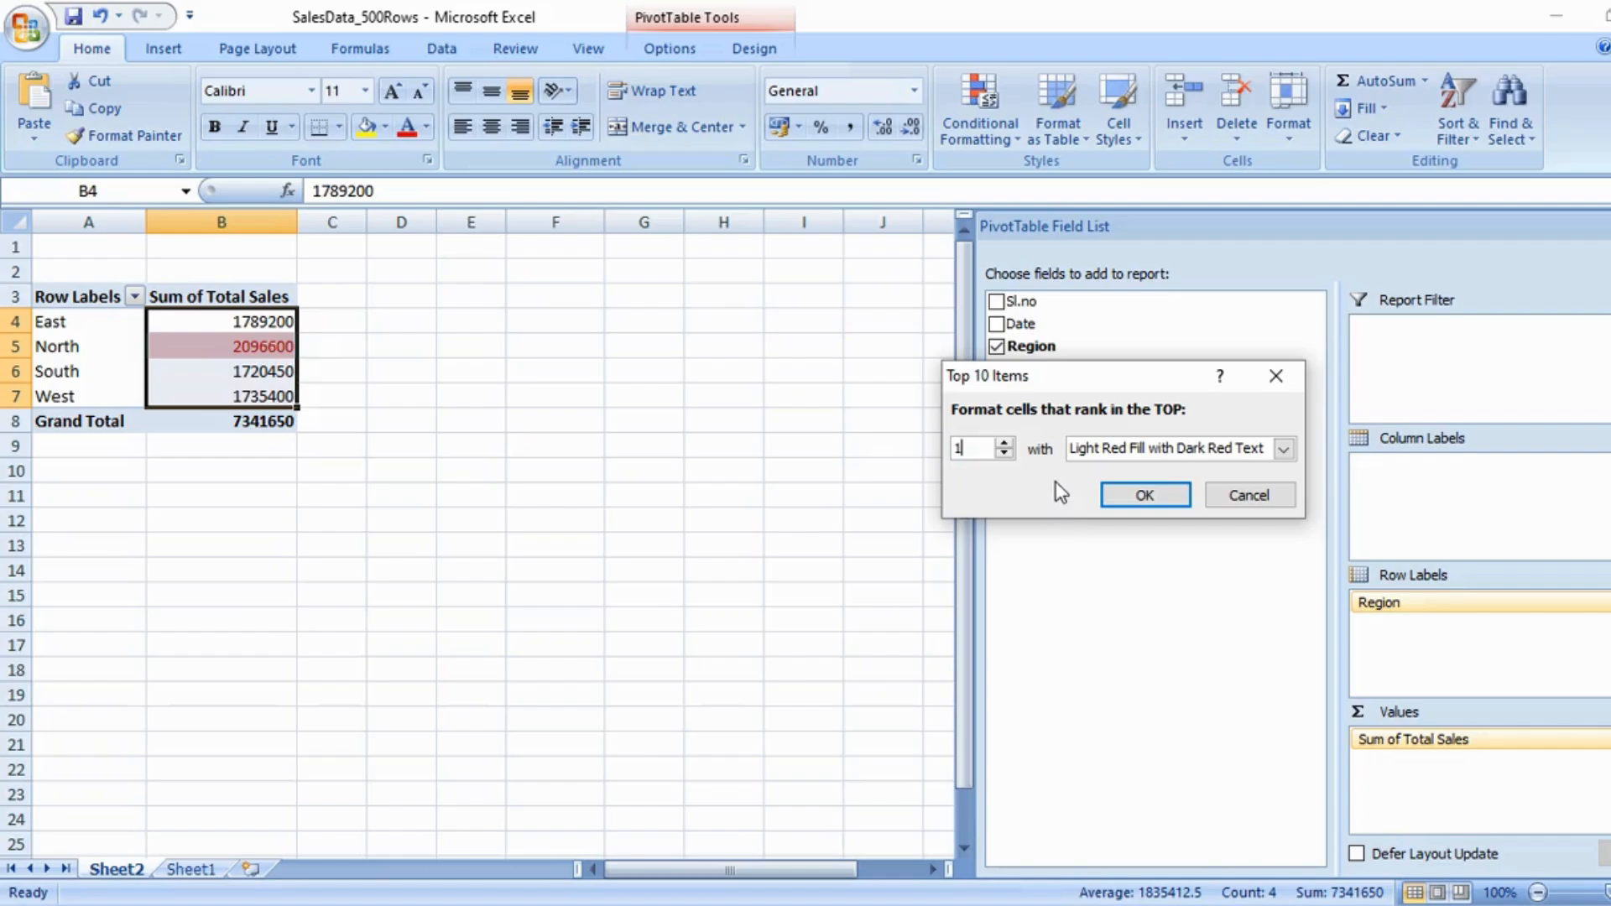
left_click(1284, 448)
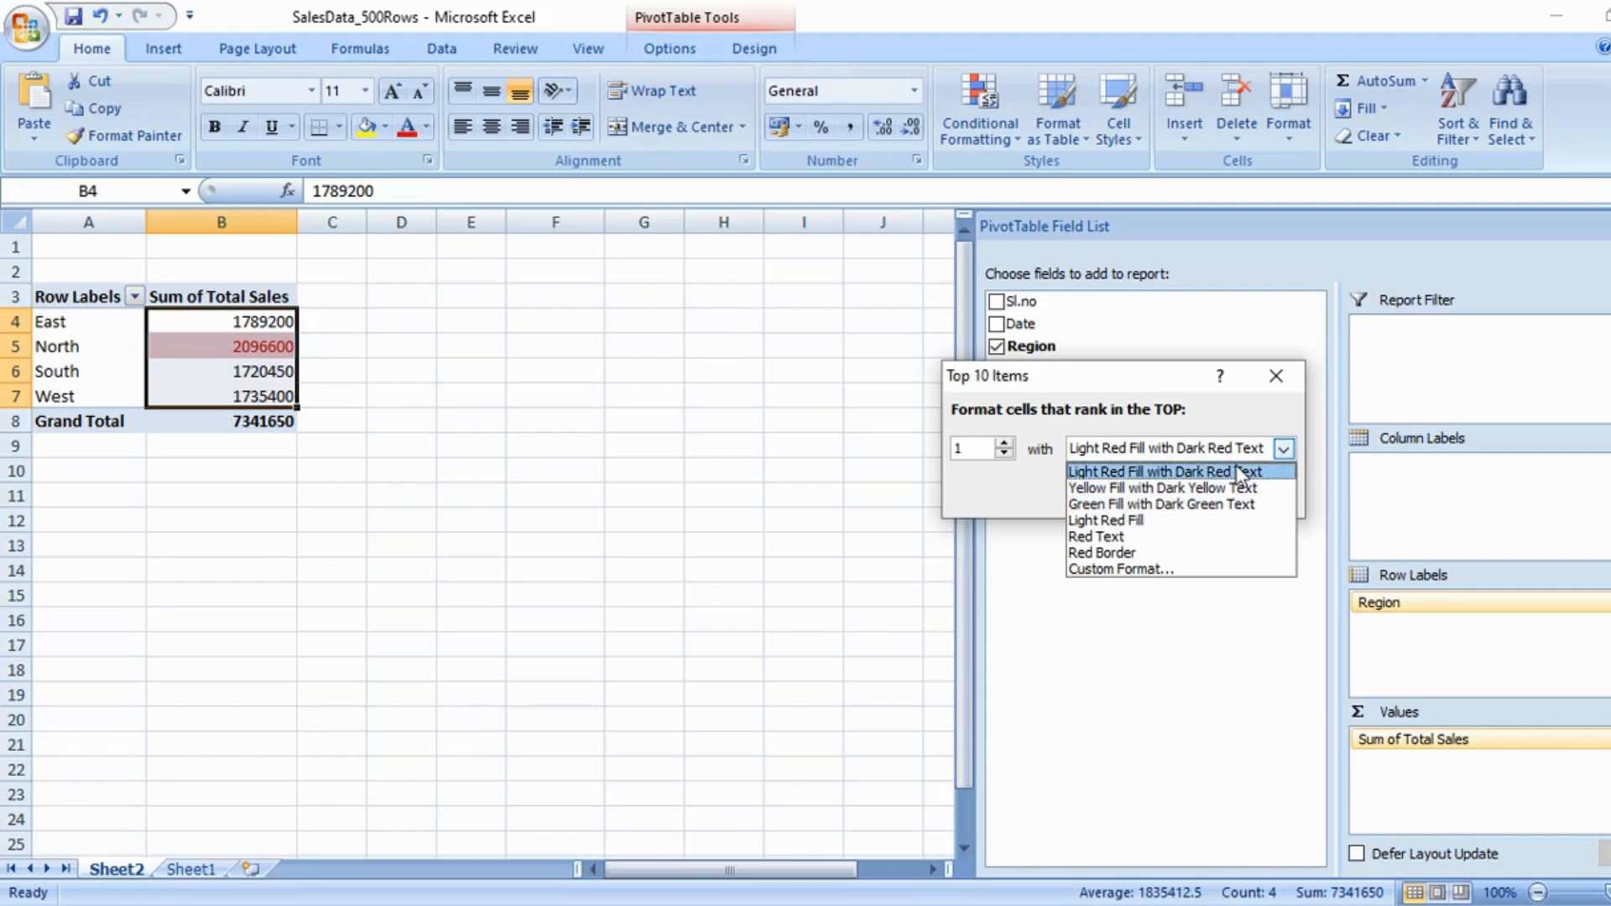
left_click(1222, 506)
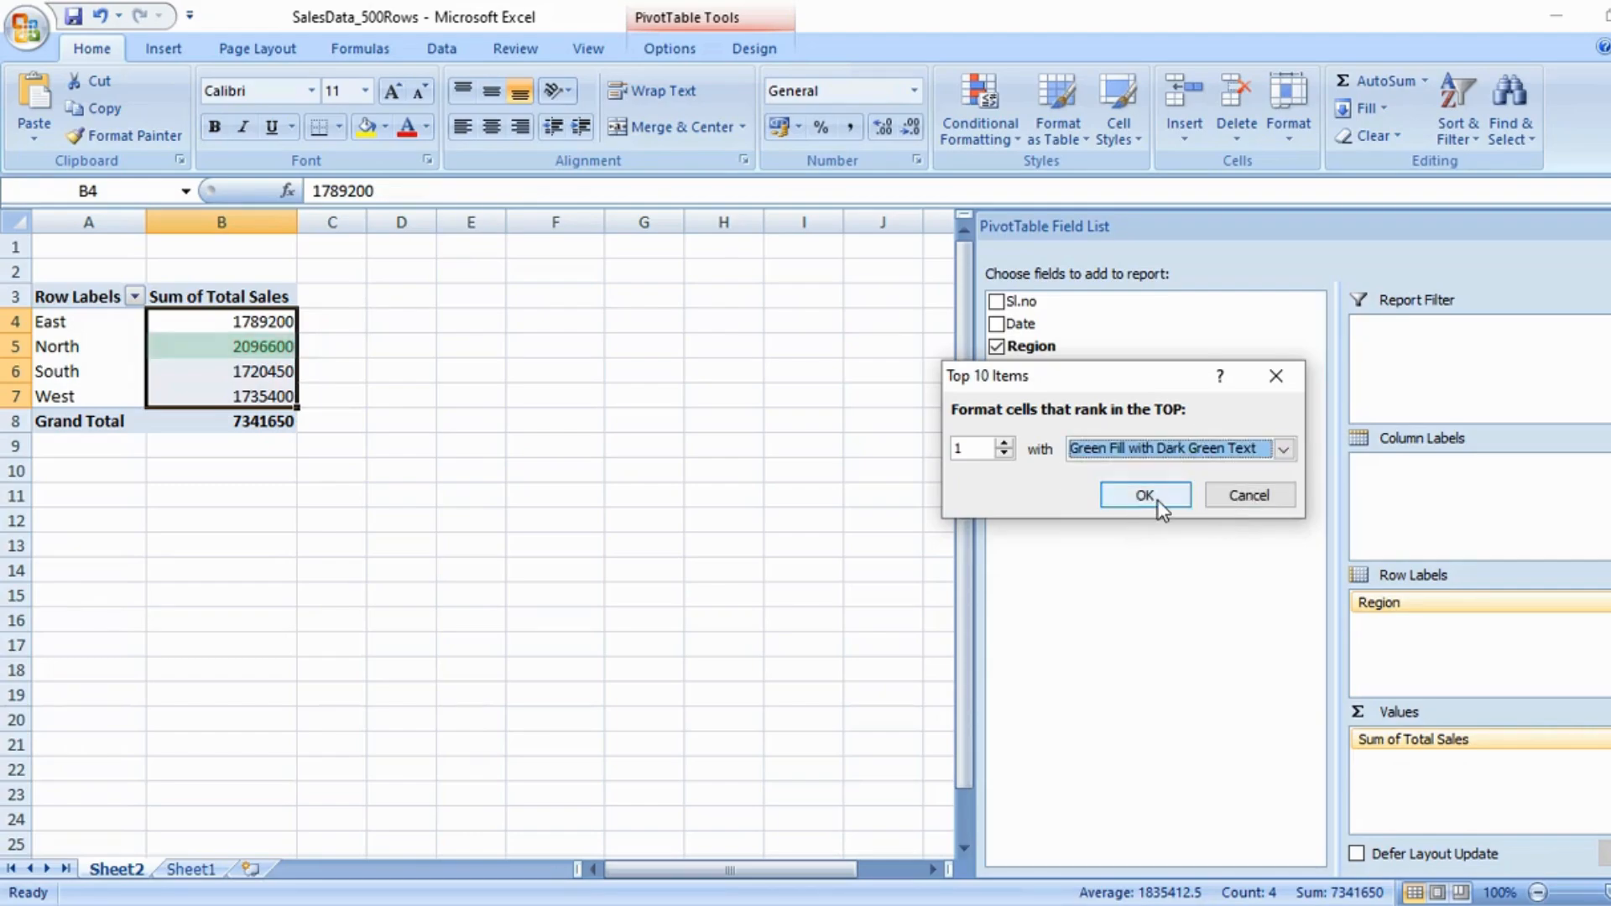
left_click(1145, 495)
left_click(883, 444)
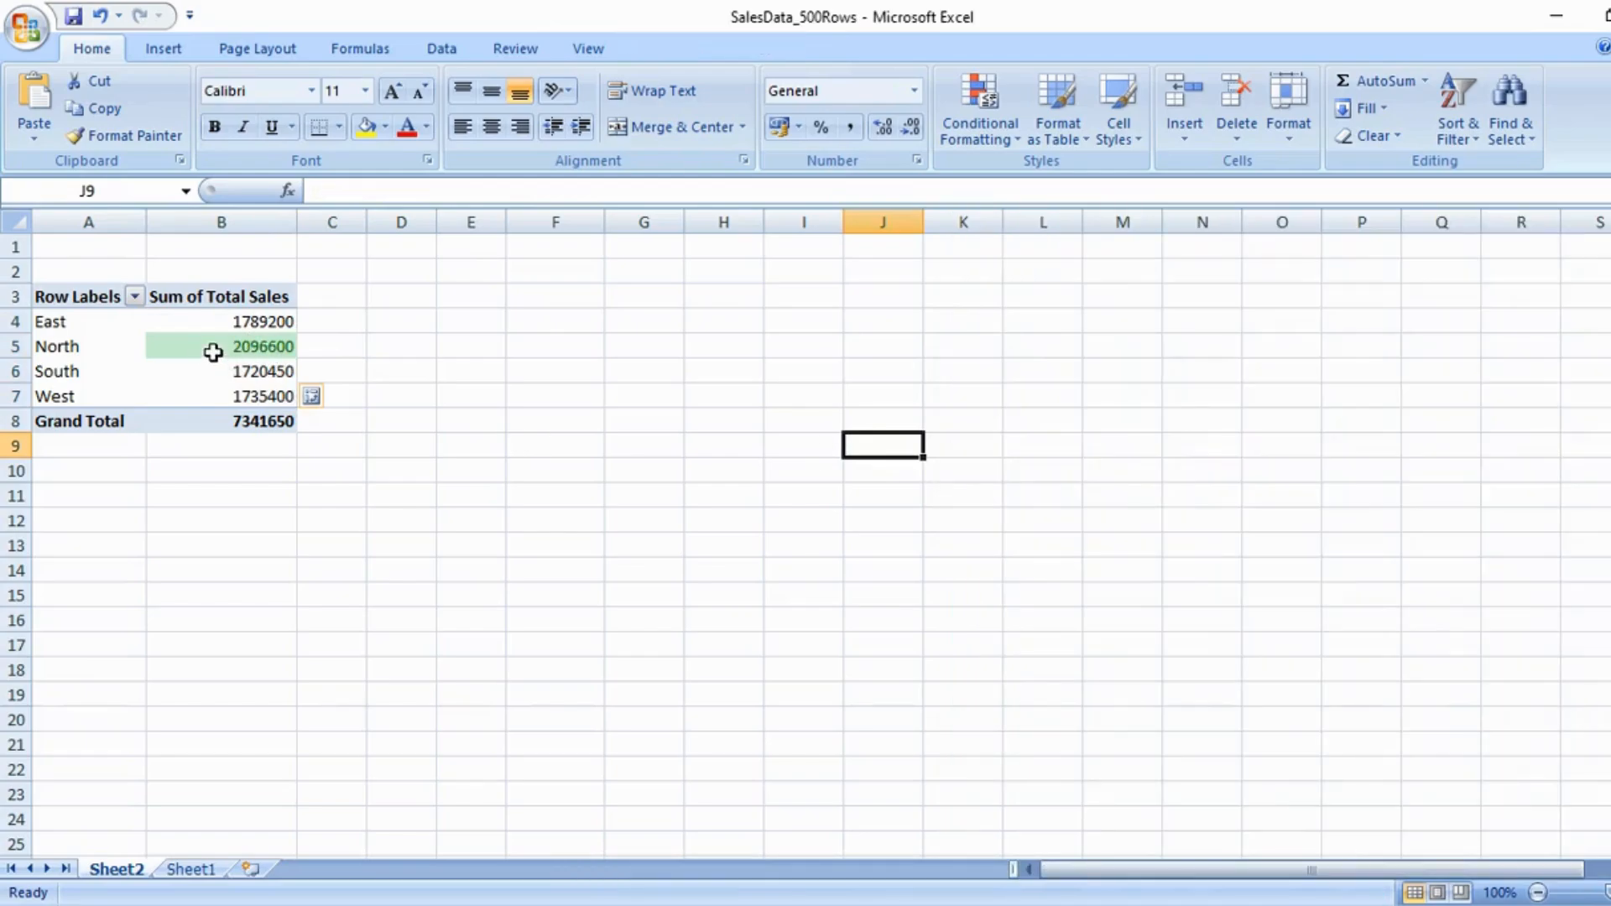
Add Units Sold as a second summed value in the PivotTable and compare it with Total Sales for the South and North regions.
left_click(84, 353)
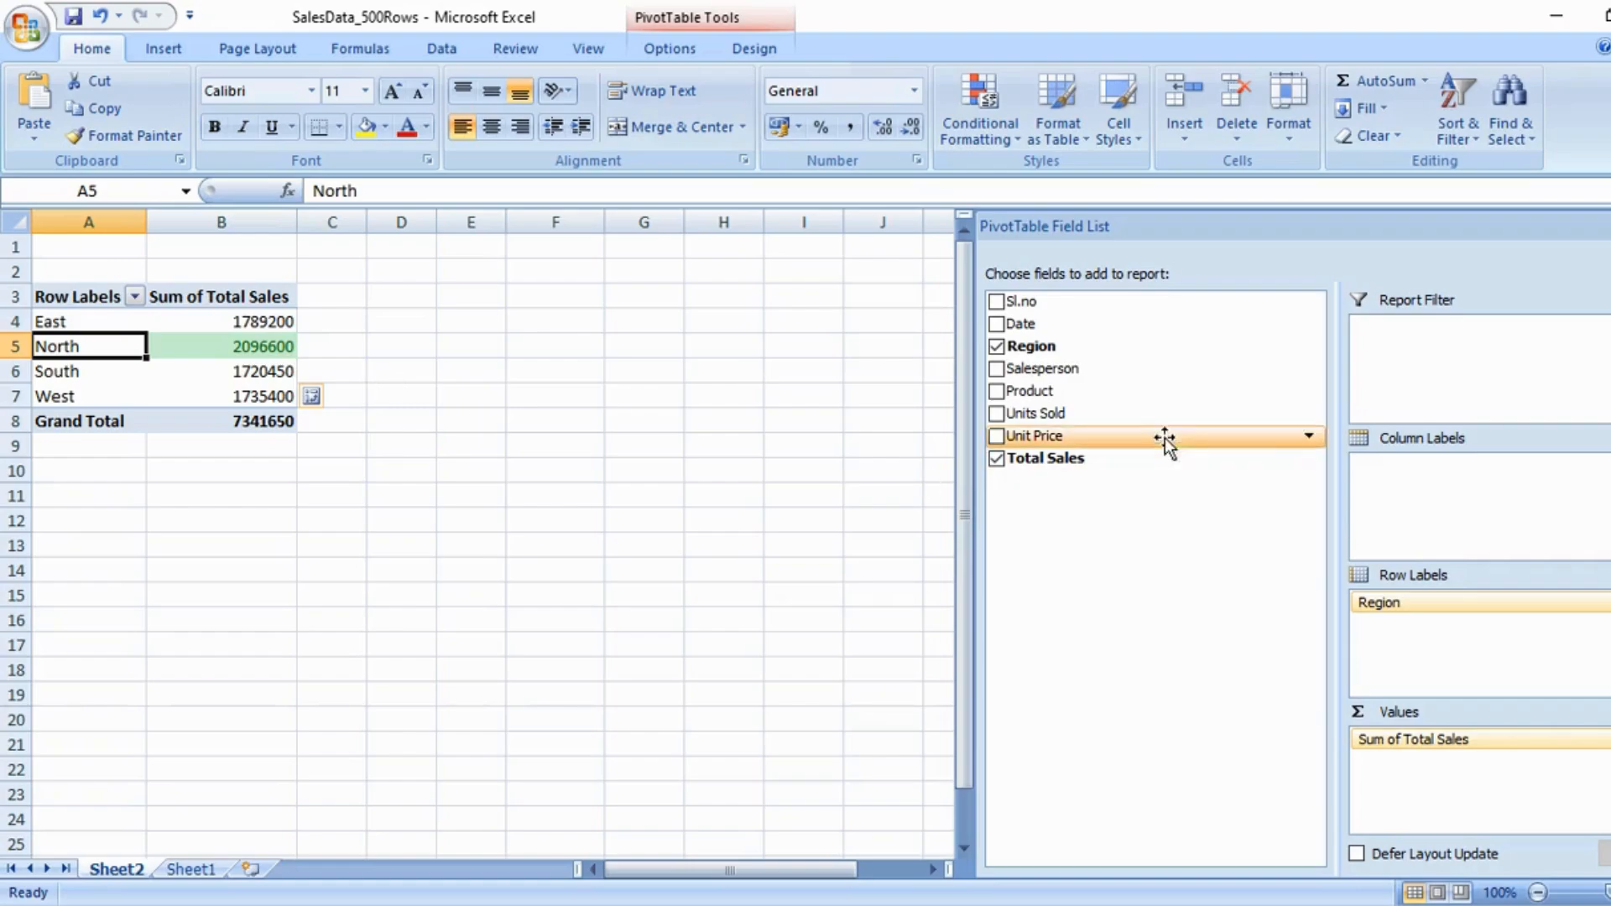
left_click_drag(1040, 415, 1418, 768)
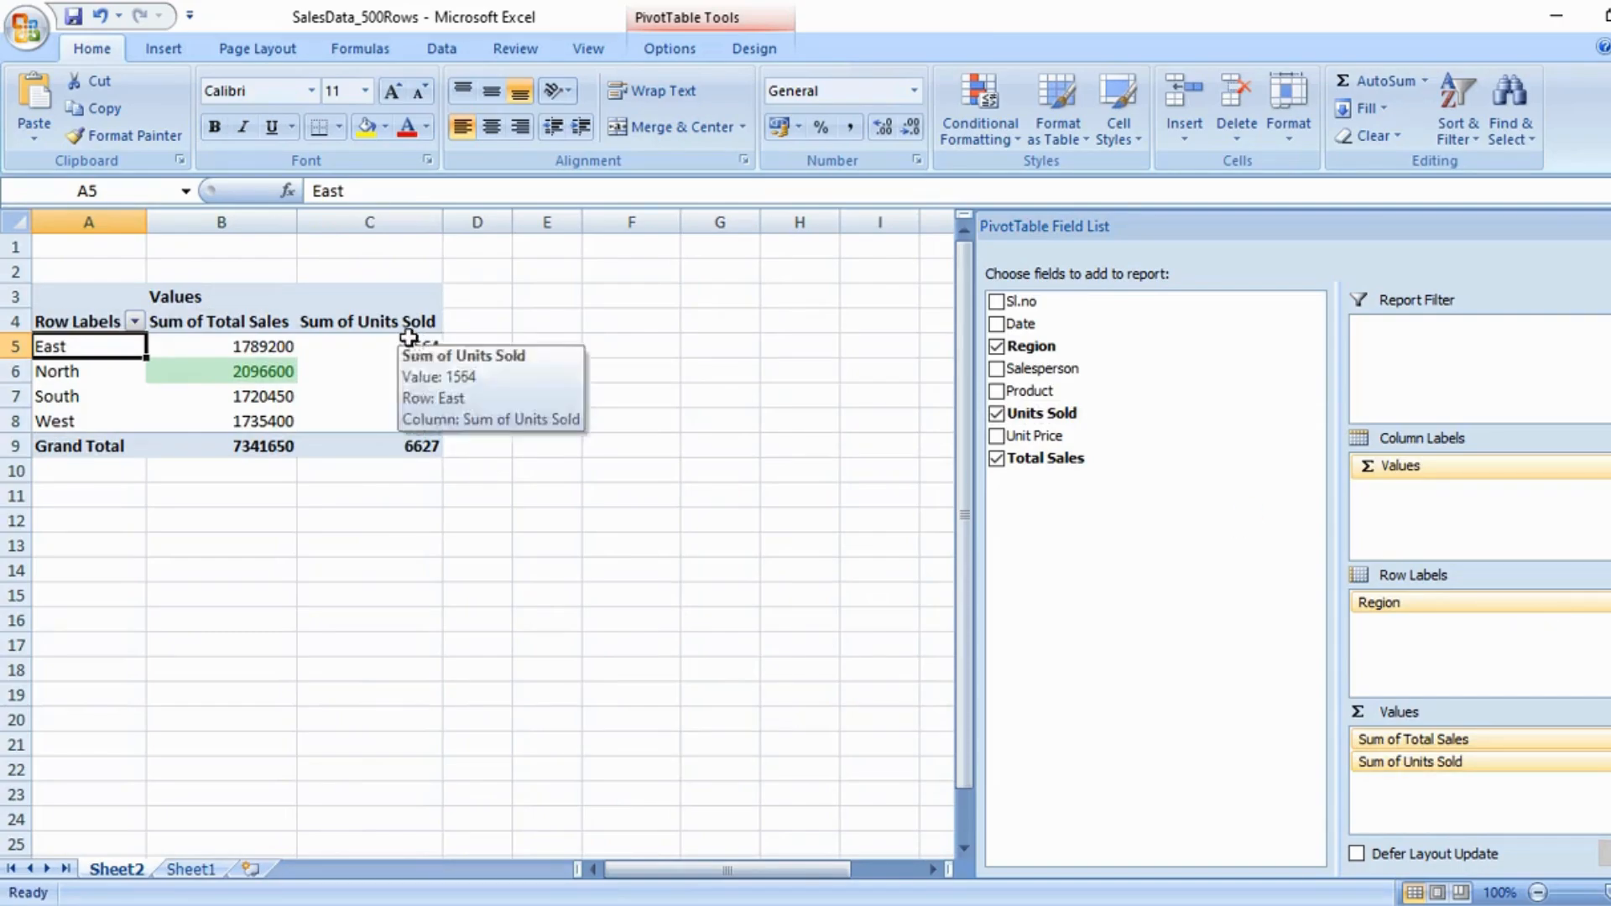
left_click(434, 396)
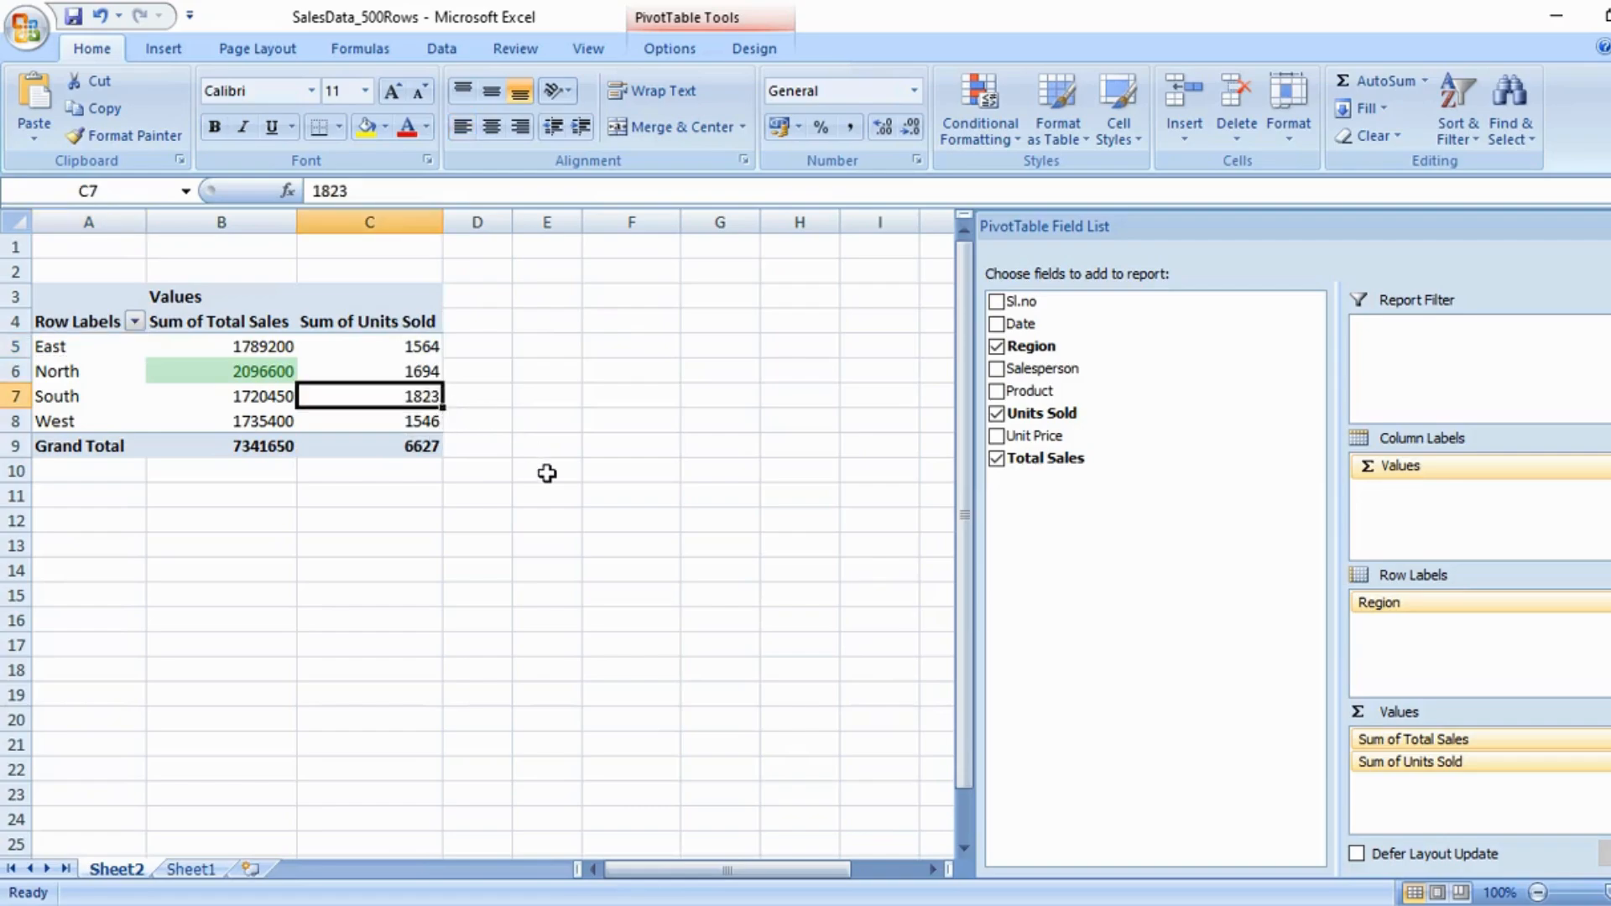
left_click(21, 401)
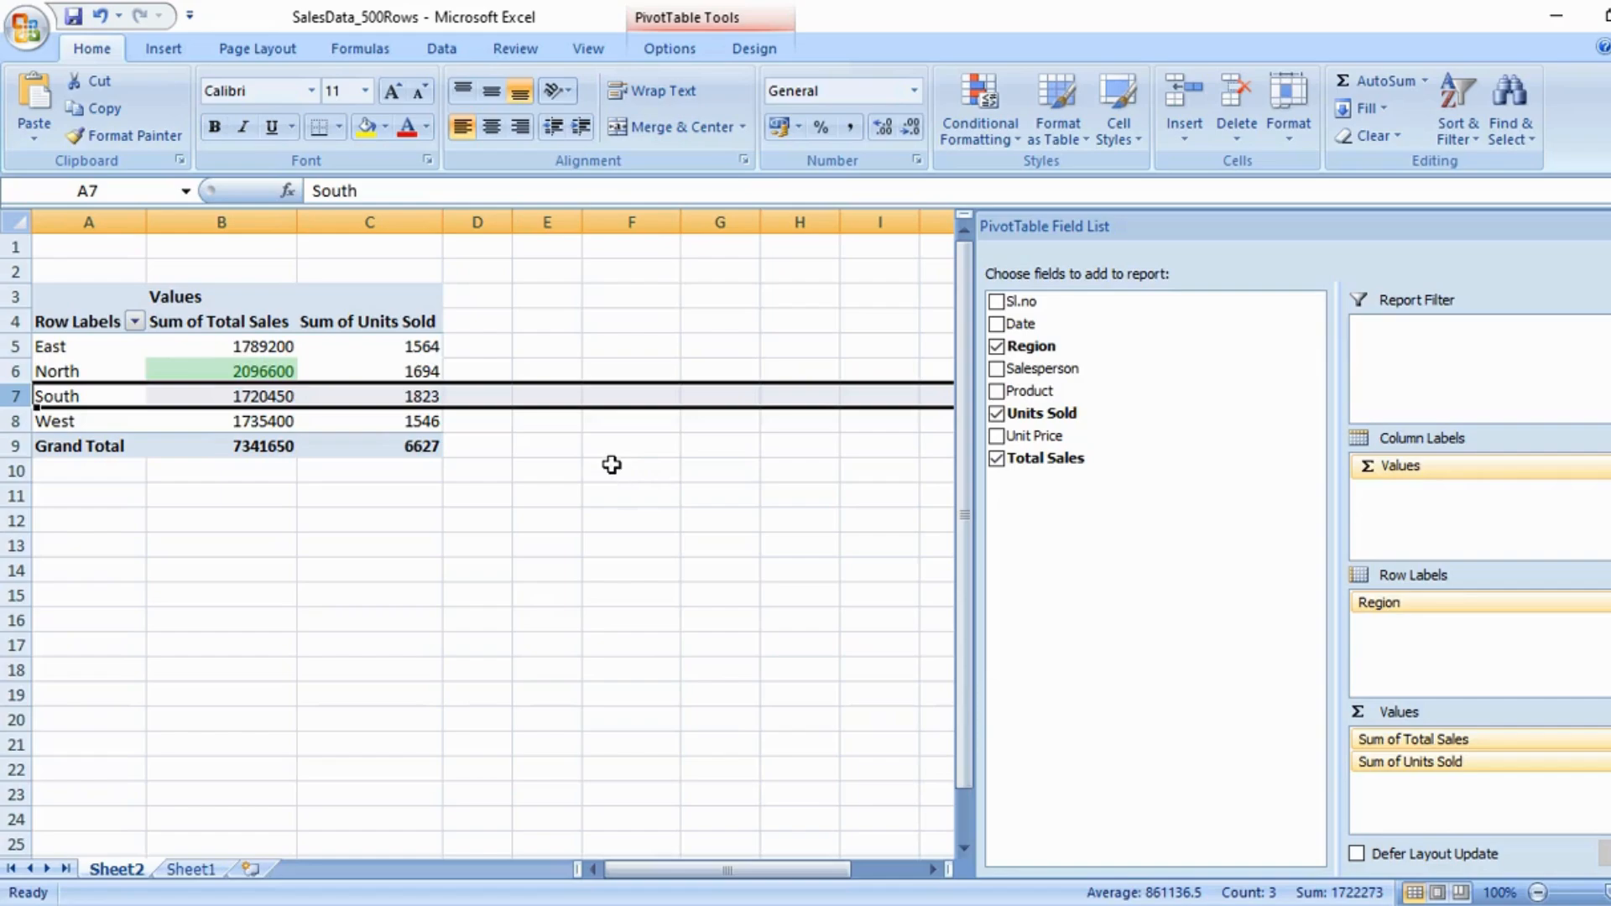
left_click(423, 392)
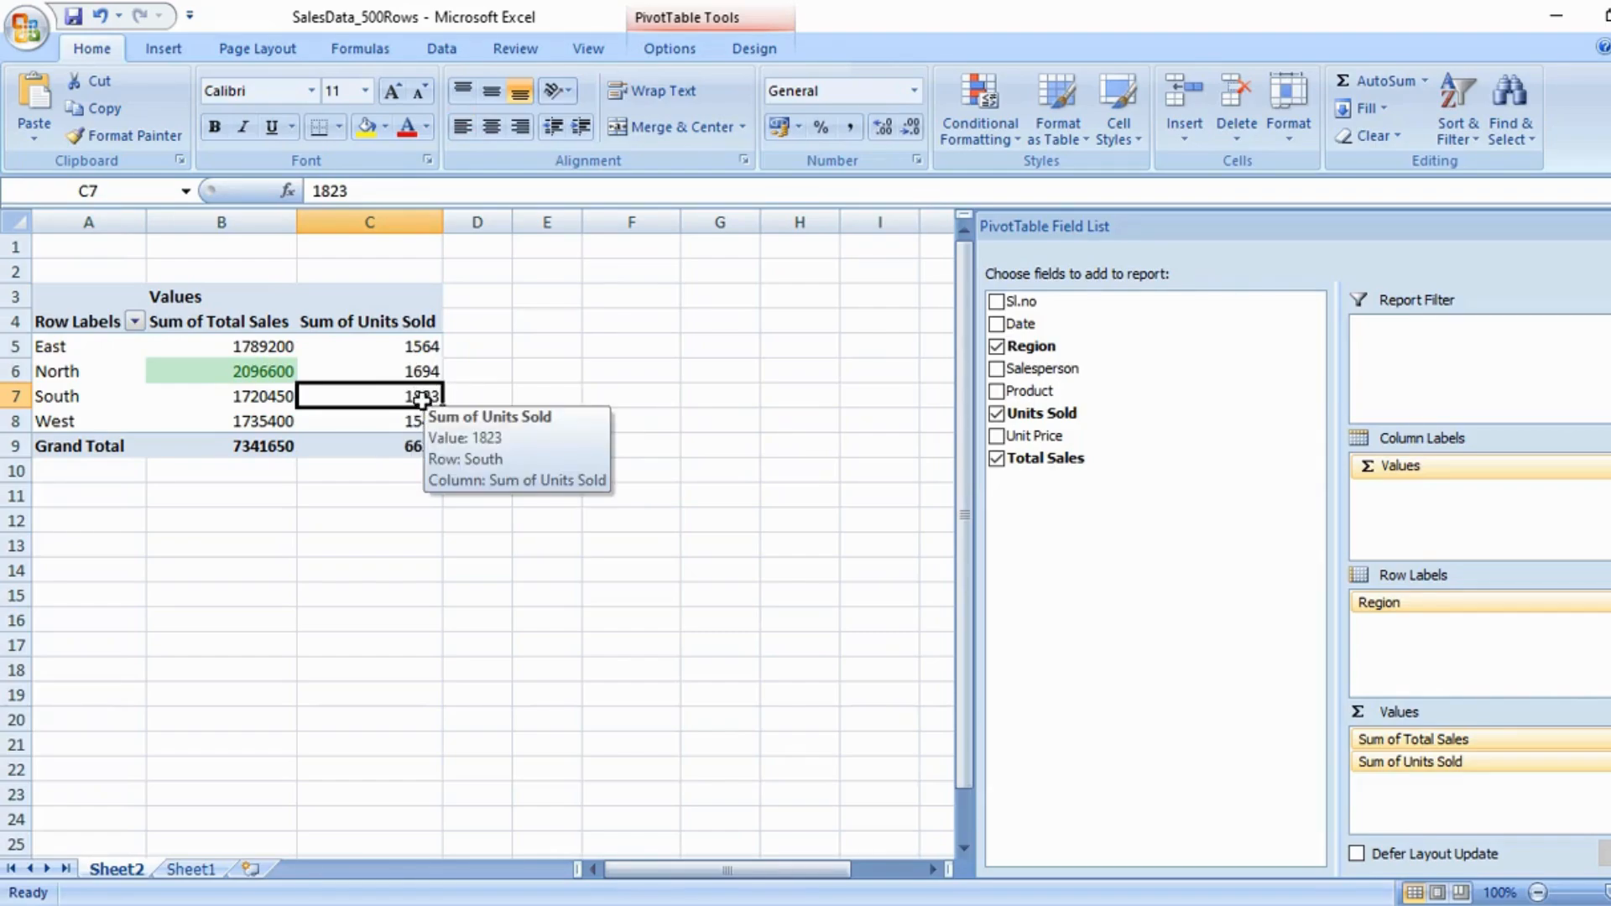
left_click(246, 378)
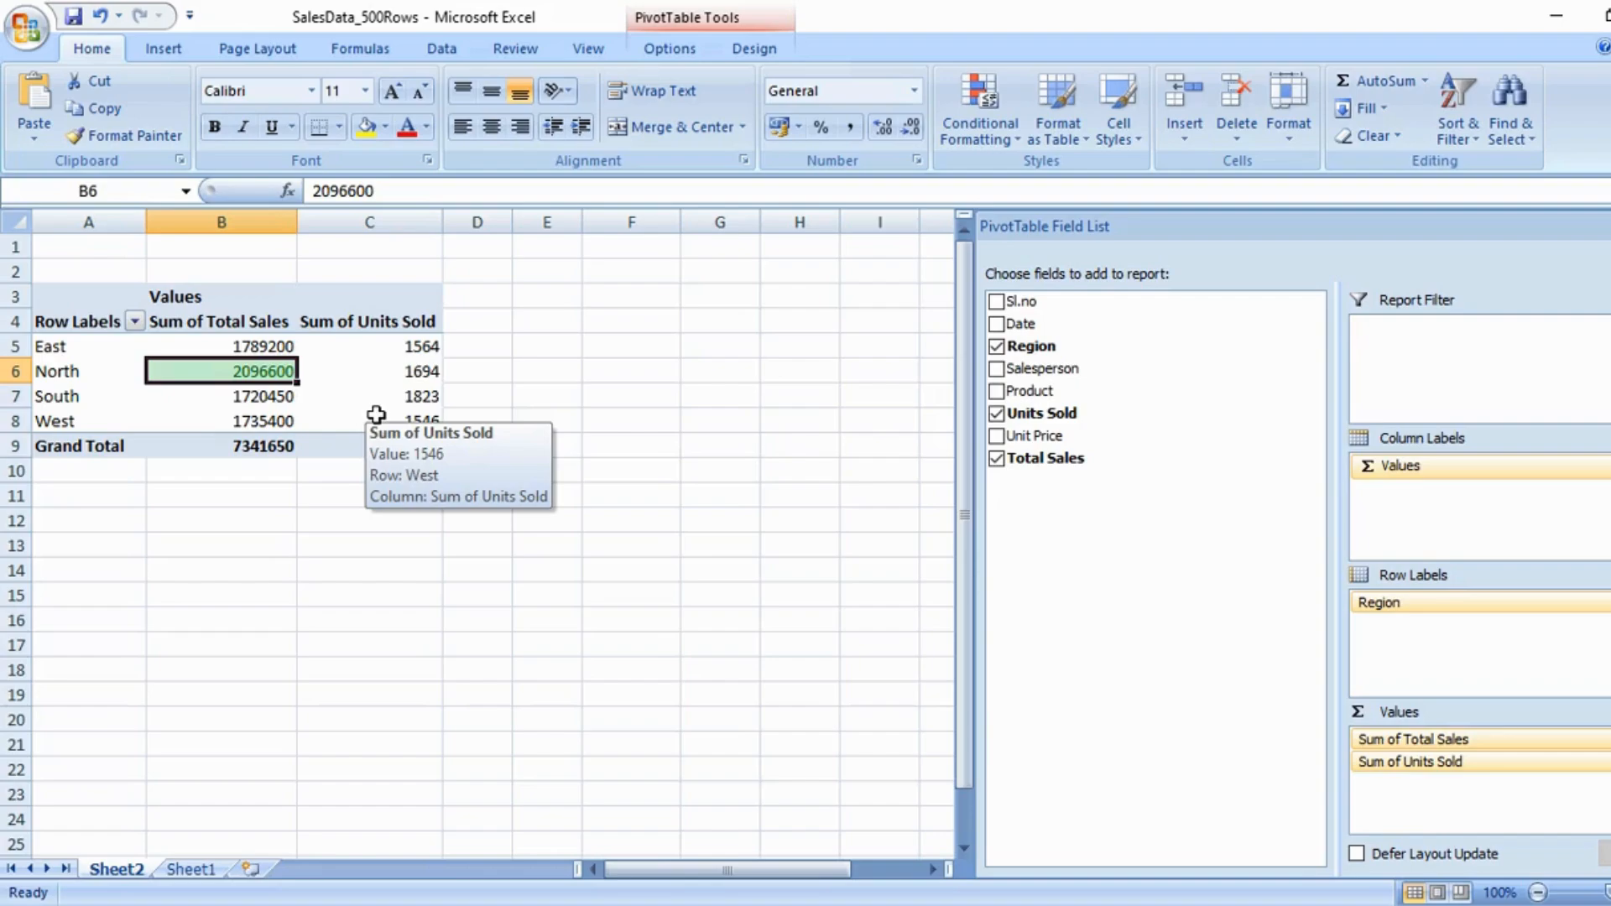
Clear the PivotTable layout by removing the Units Sold, Region and Total Sales fields.
left_click(1033, 415)
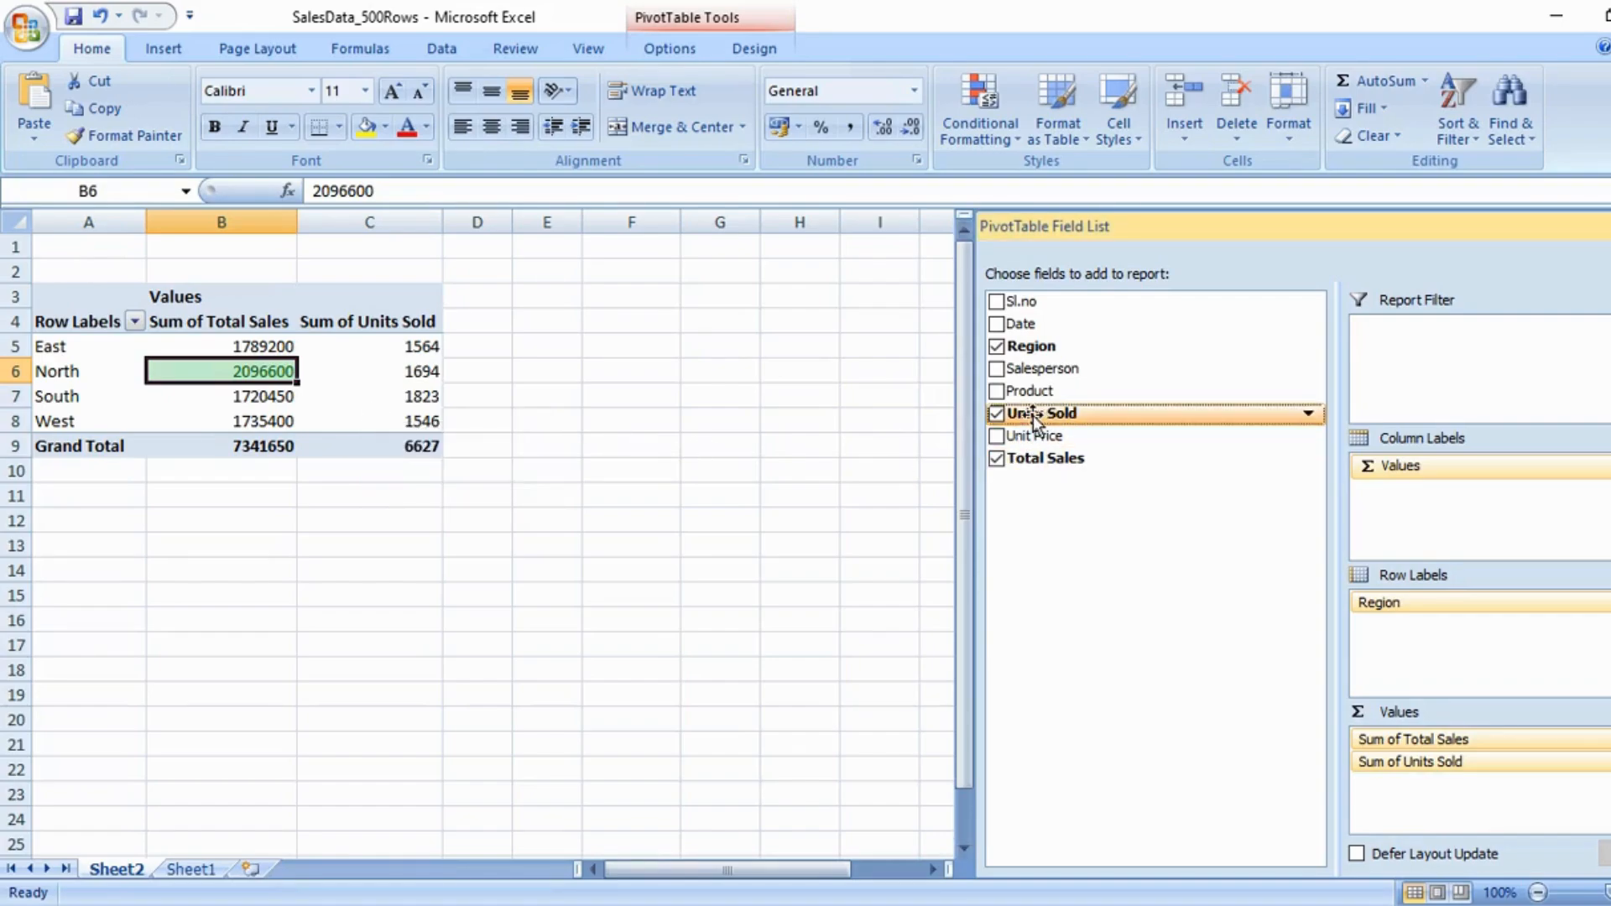
left_click(997, 412)
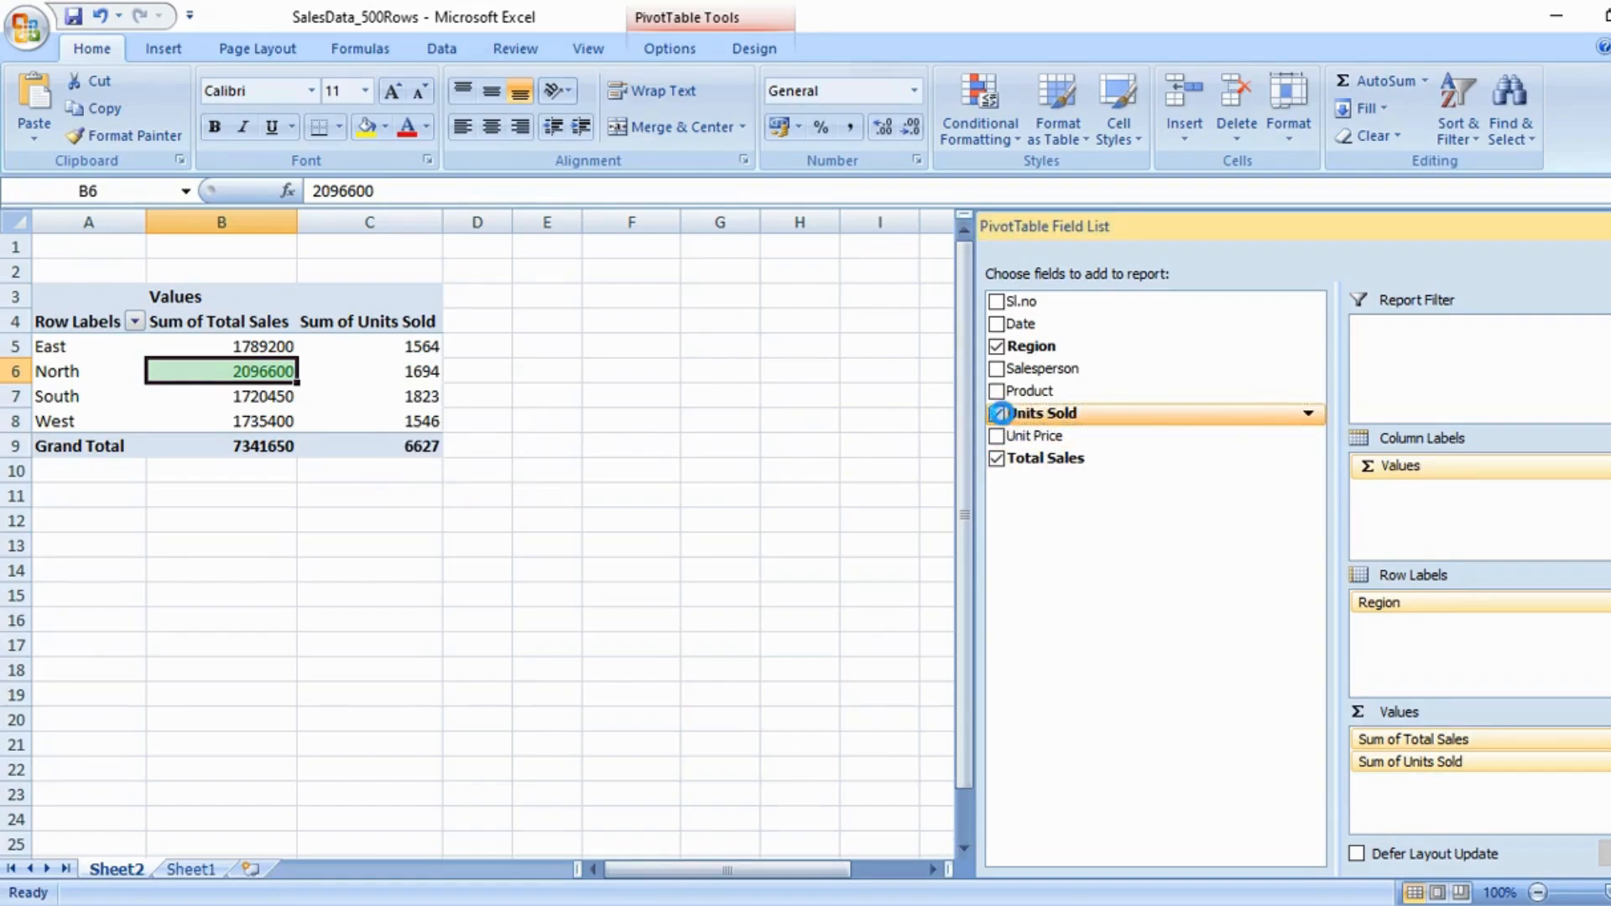
left_click(996, 346)
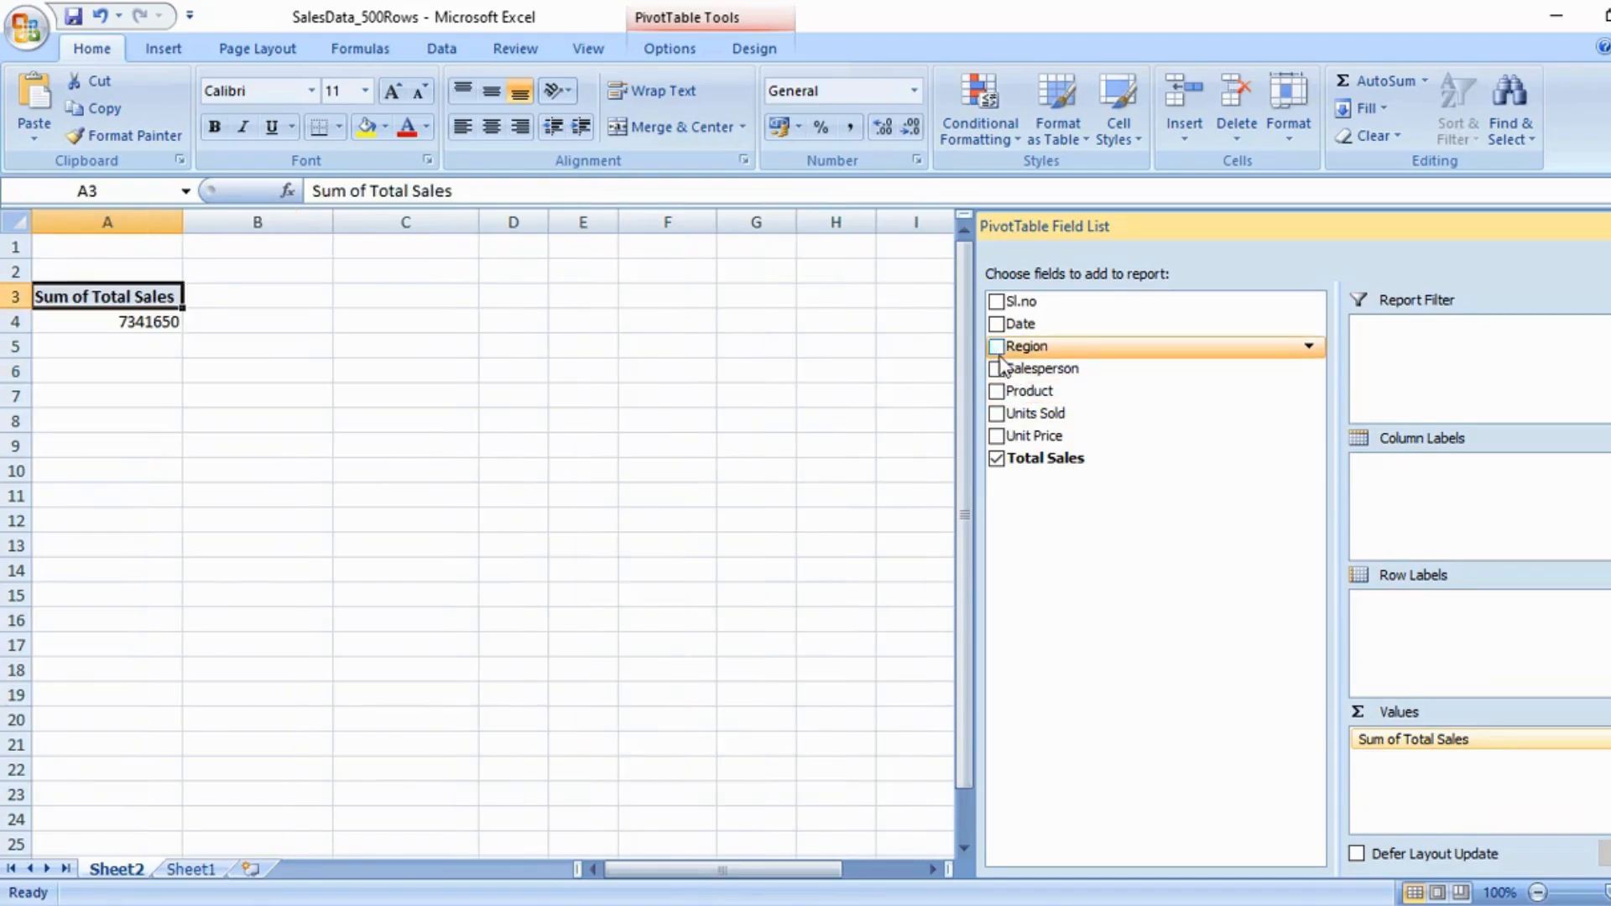
left_click(996, 459)
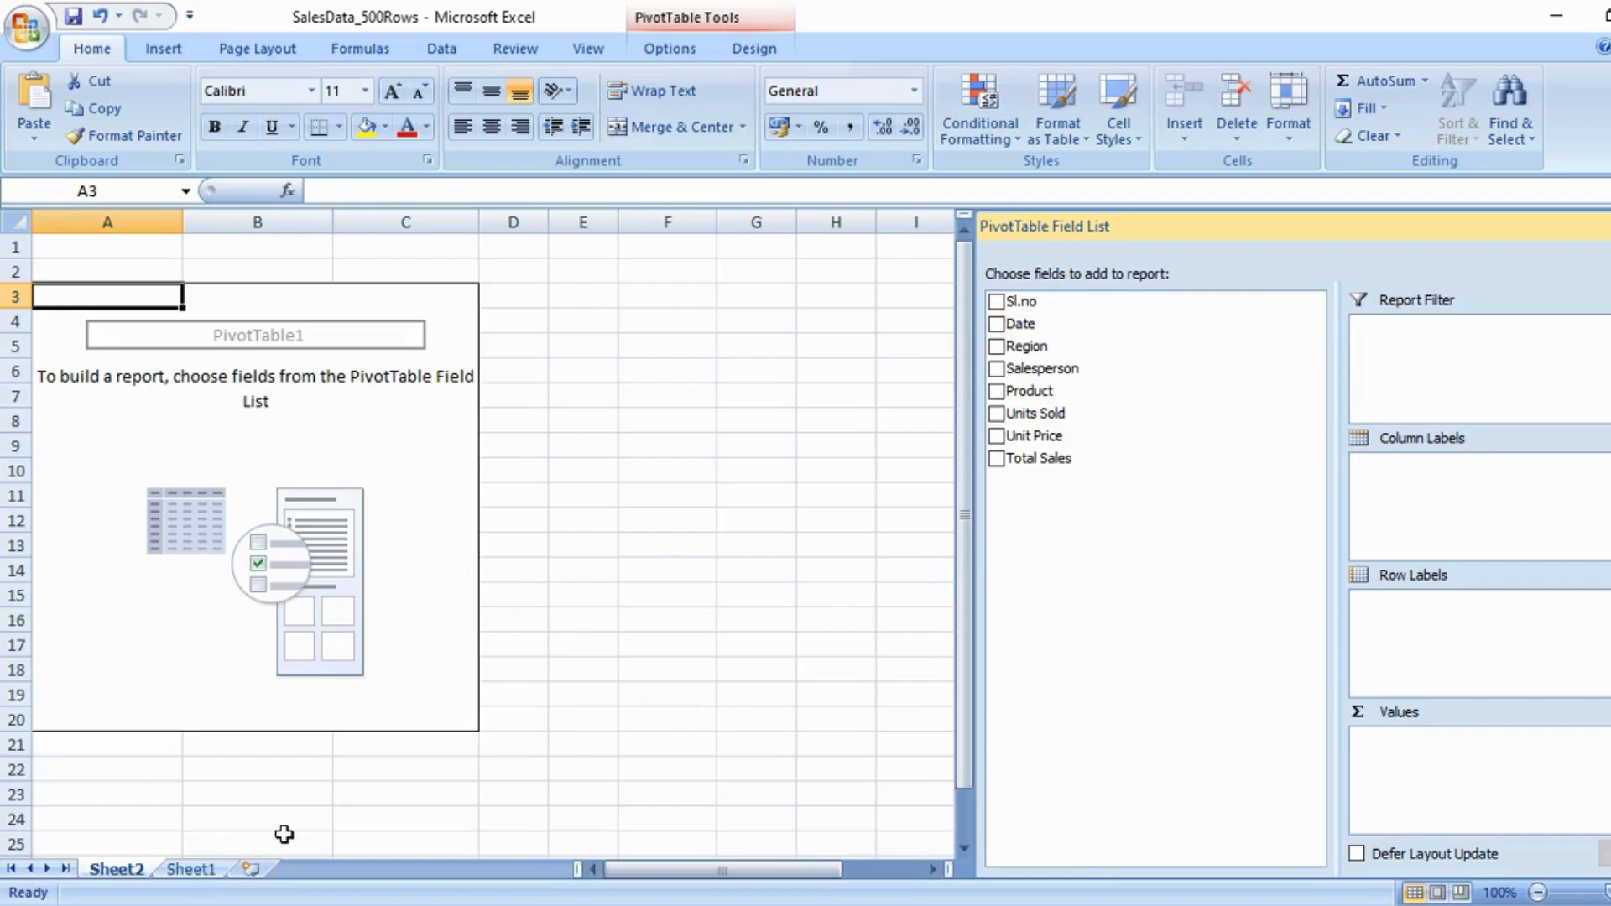
Examine the Date column of the source data on Sheet1, going back up to its header row.
left_click(191, 870)
scroll(195, 579, "up", 20)
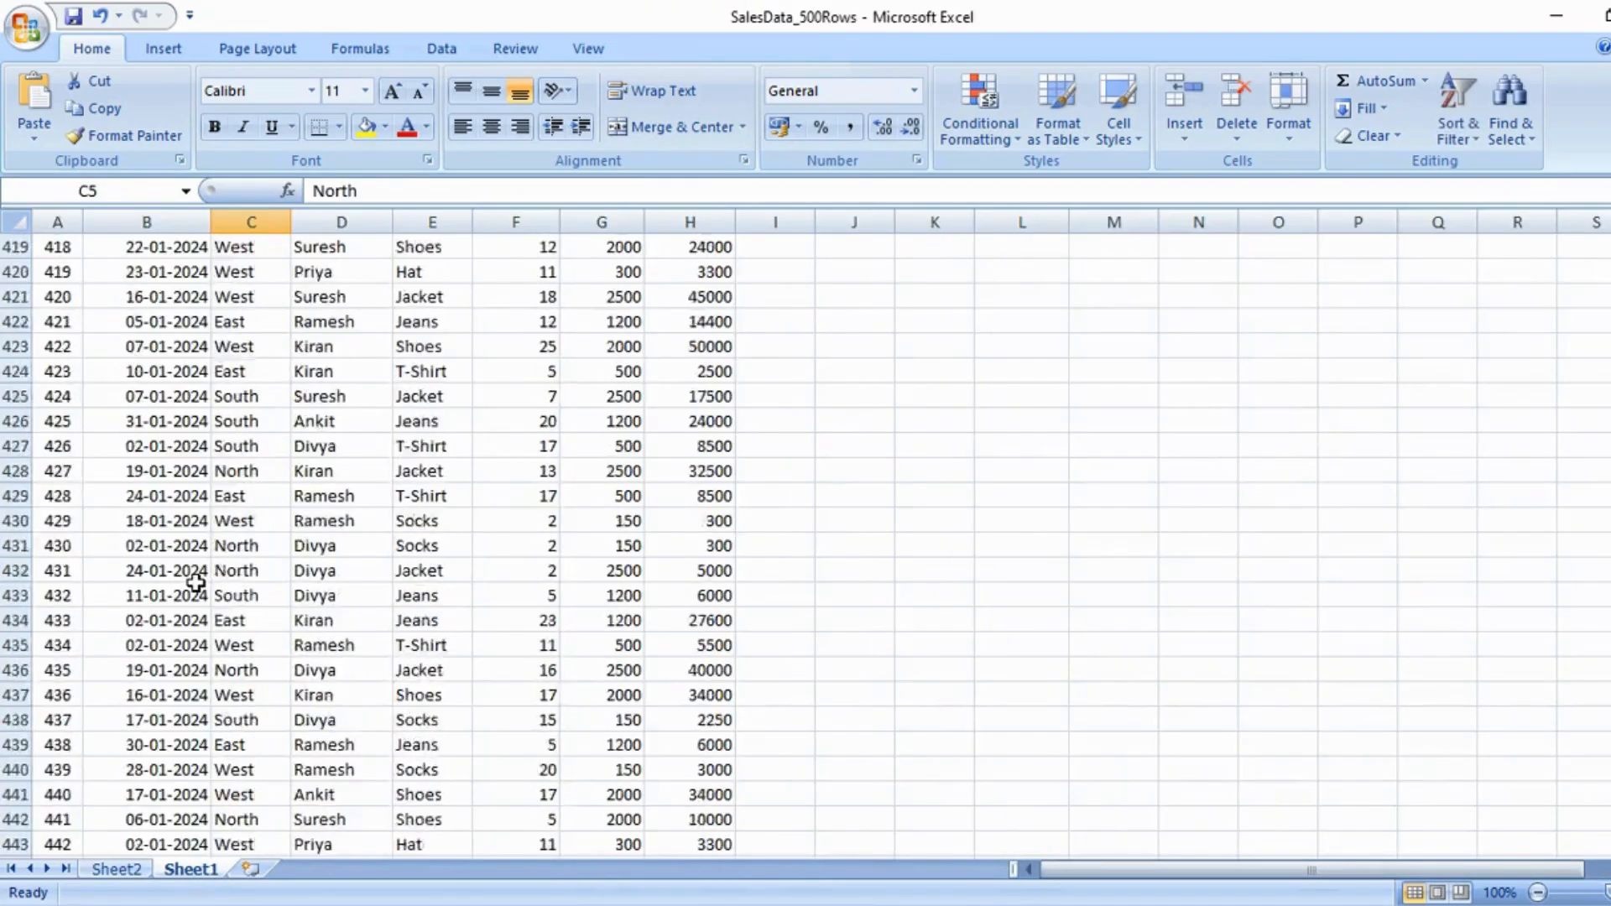
scroll(195, 579, "up", 19)
left_click_drag(177, 321, 196, 789)
scroll(168, 506, "down", 5)
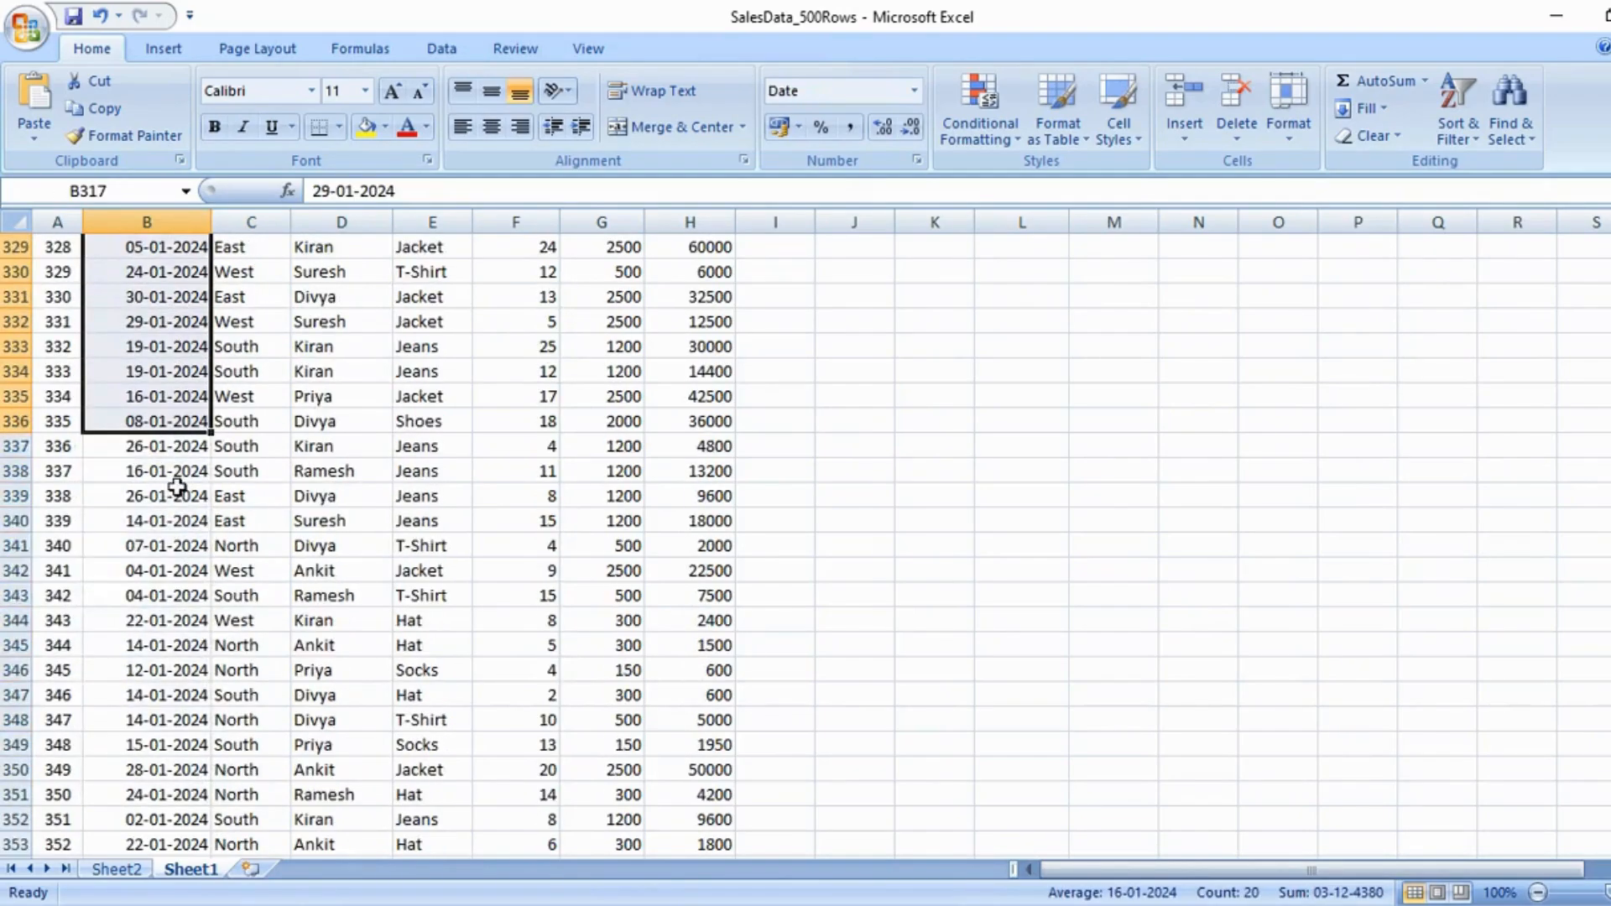
scroll(170, 495, "up", 8)
scroll(171, 495, "up", 9)
left_click(170, 495)
scroll(171, 495, "up", 20)
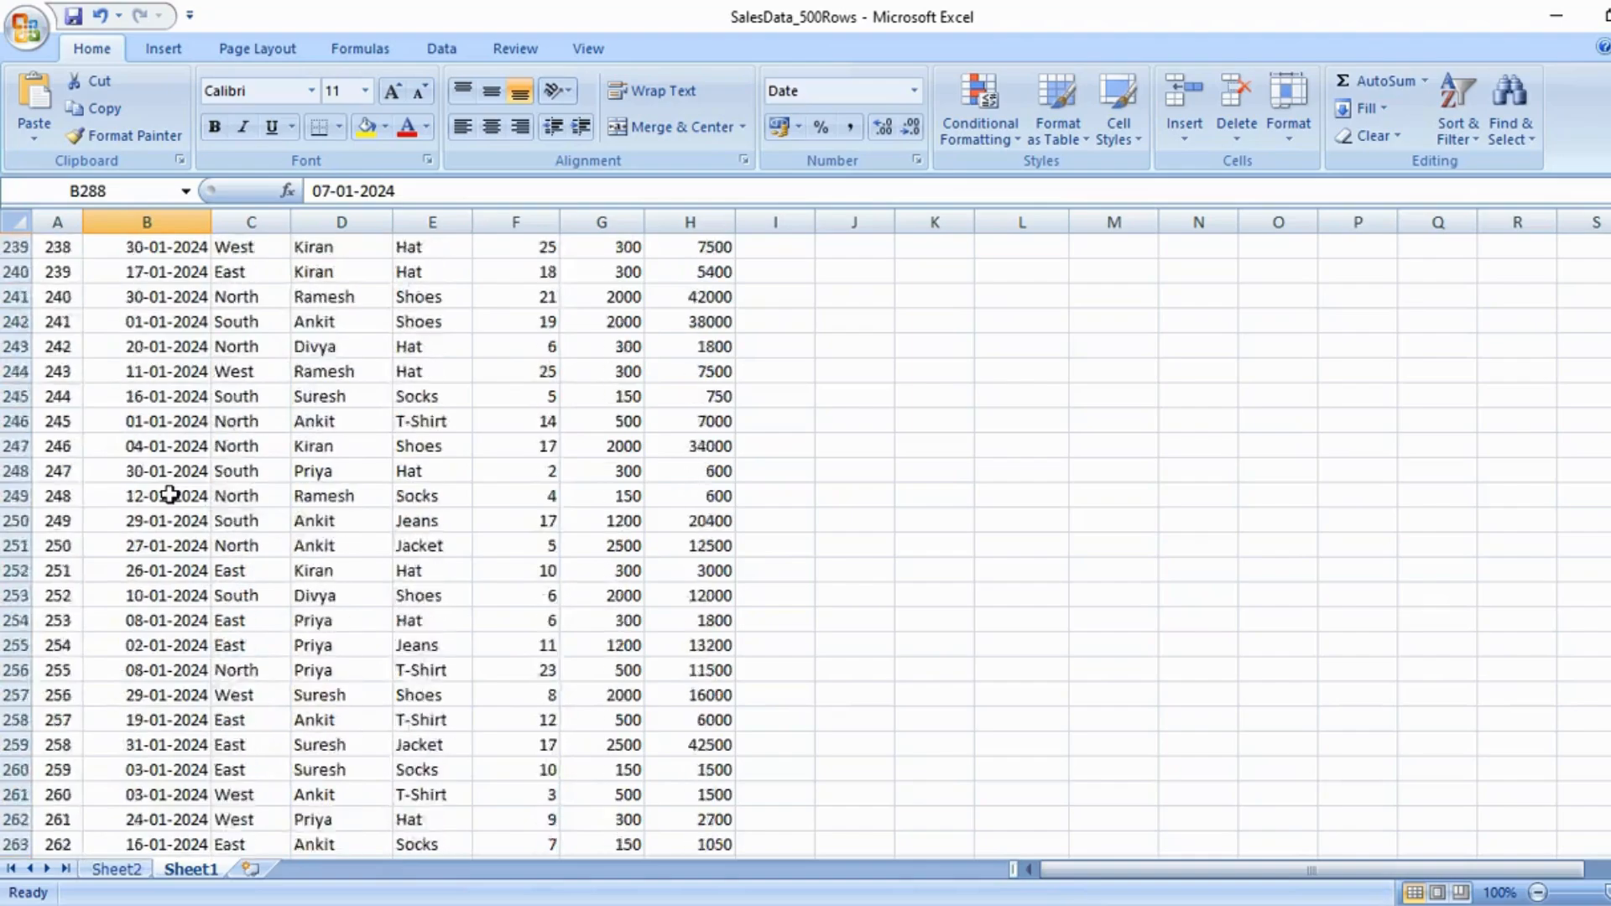
scroll(170, 495, "up", 20)
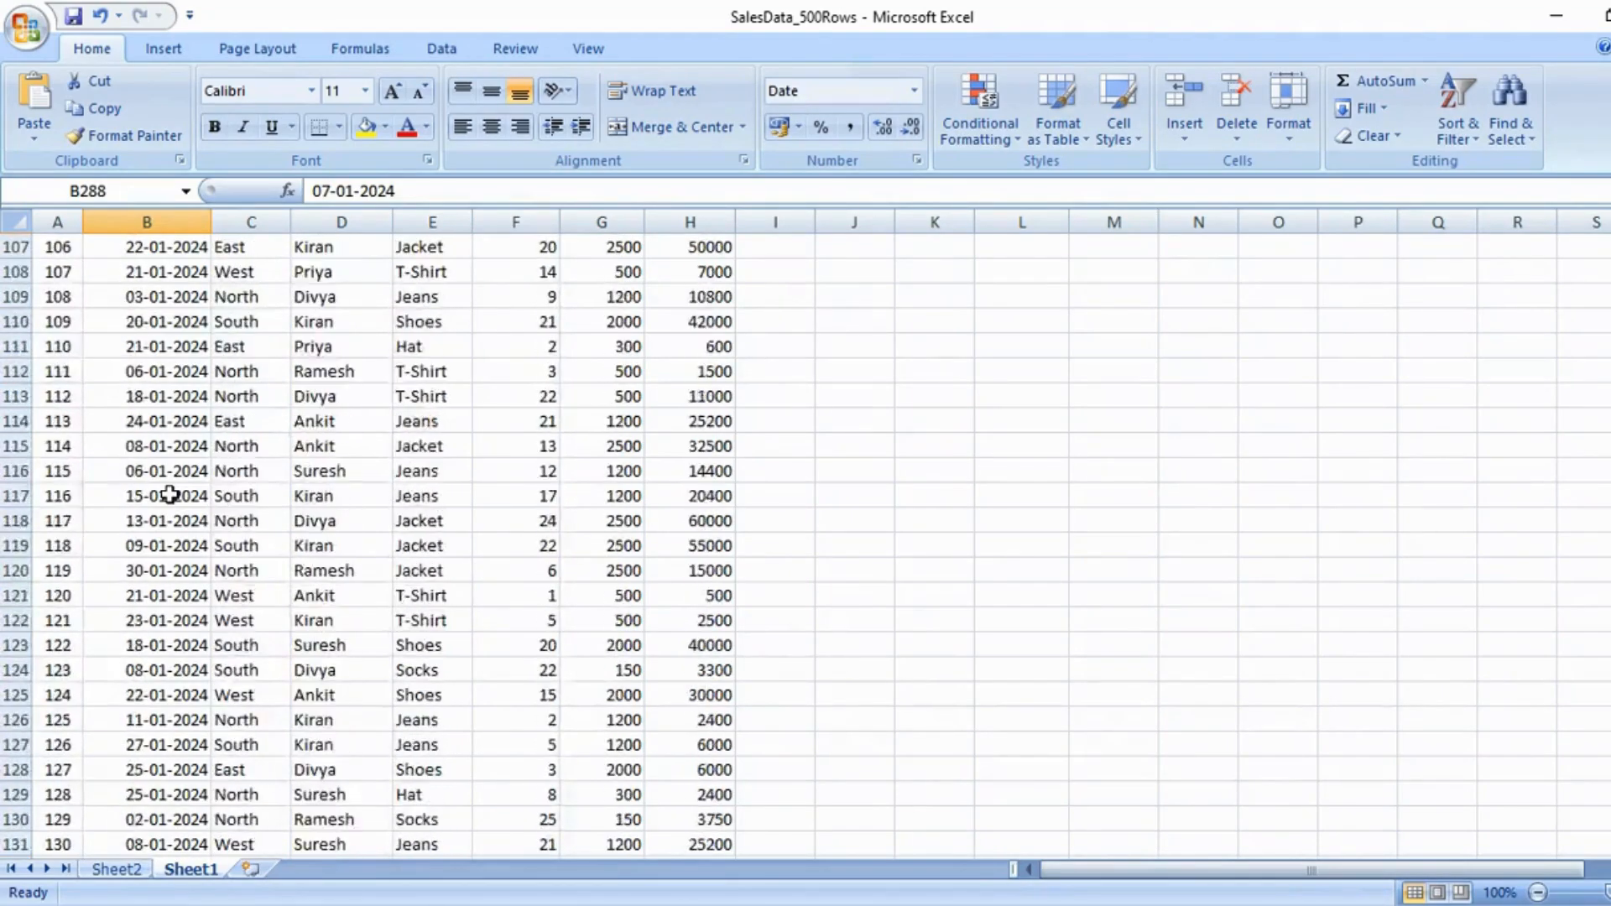
scroll(170, 495, "up", 11)
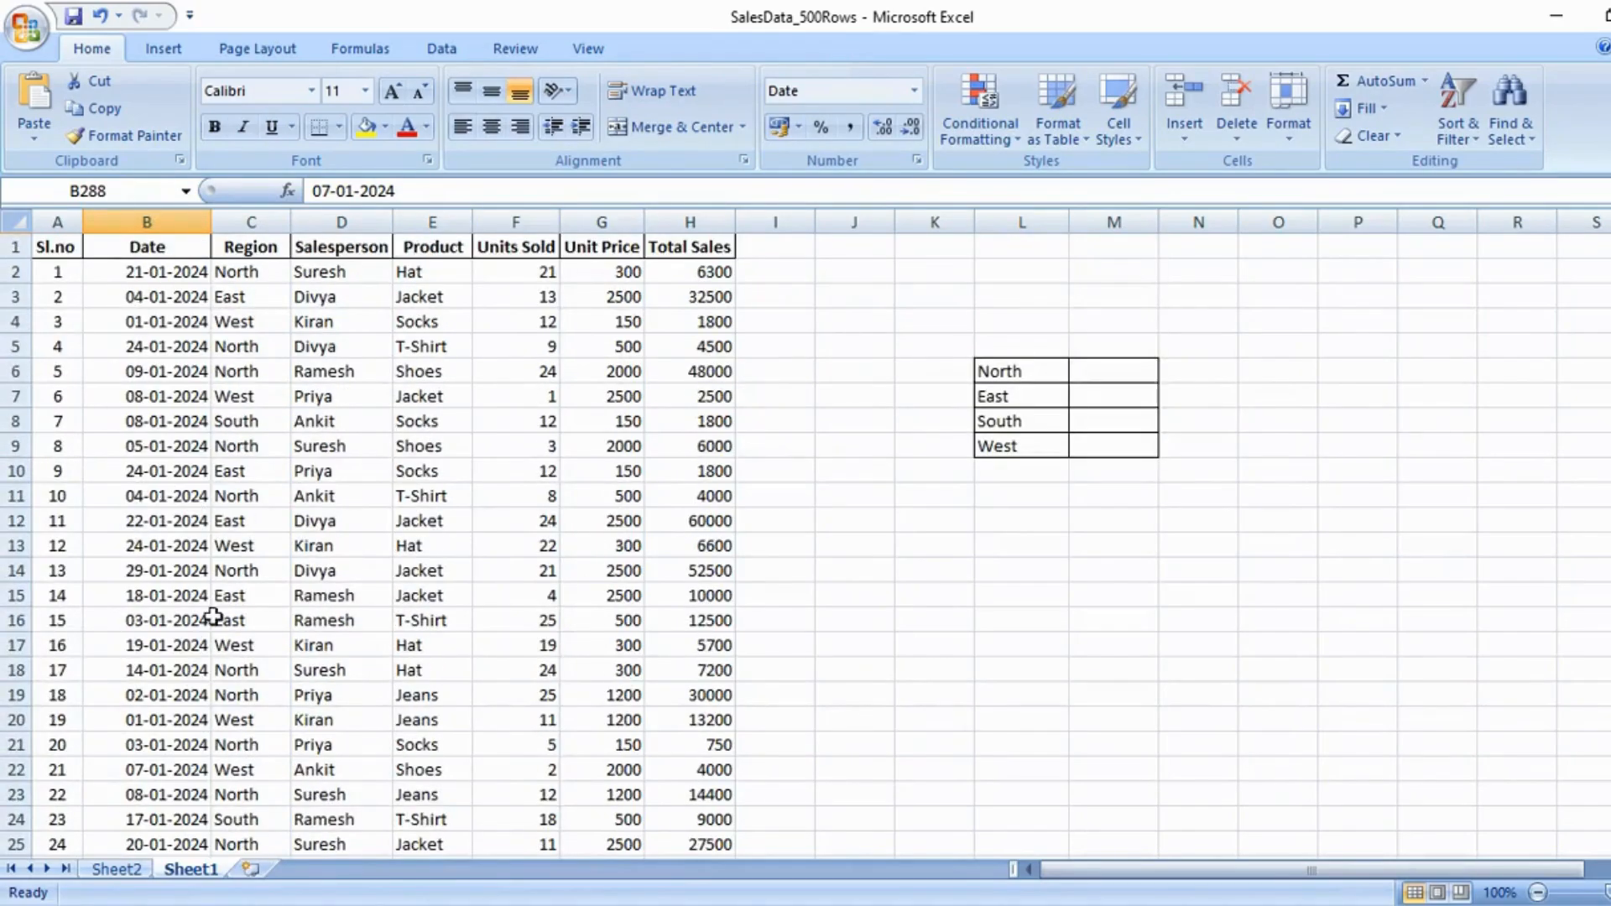
Return to the PivotTable on Sheet2 and summarise Total Sales by day, with Date as the row labels.
left_click(116, 869)
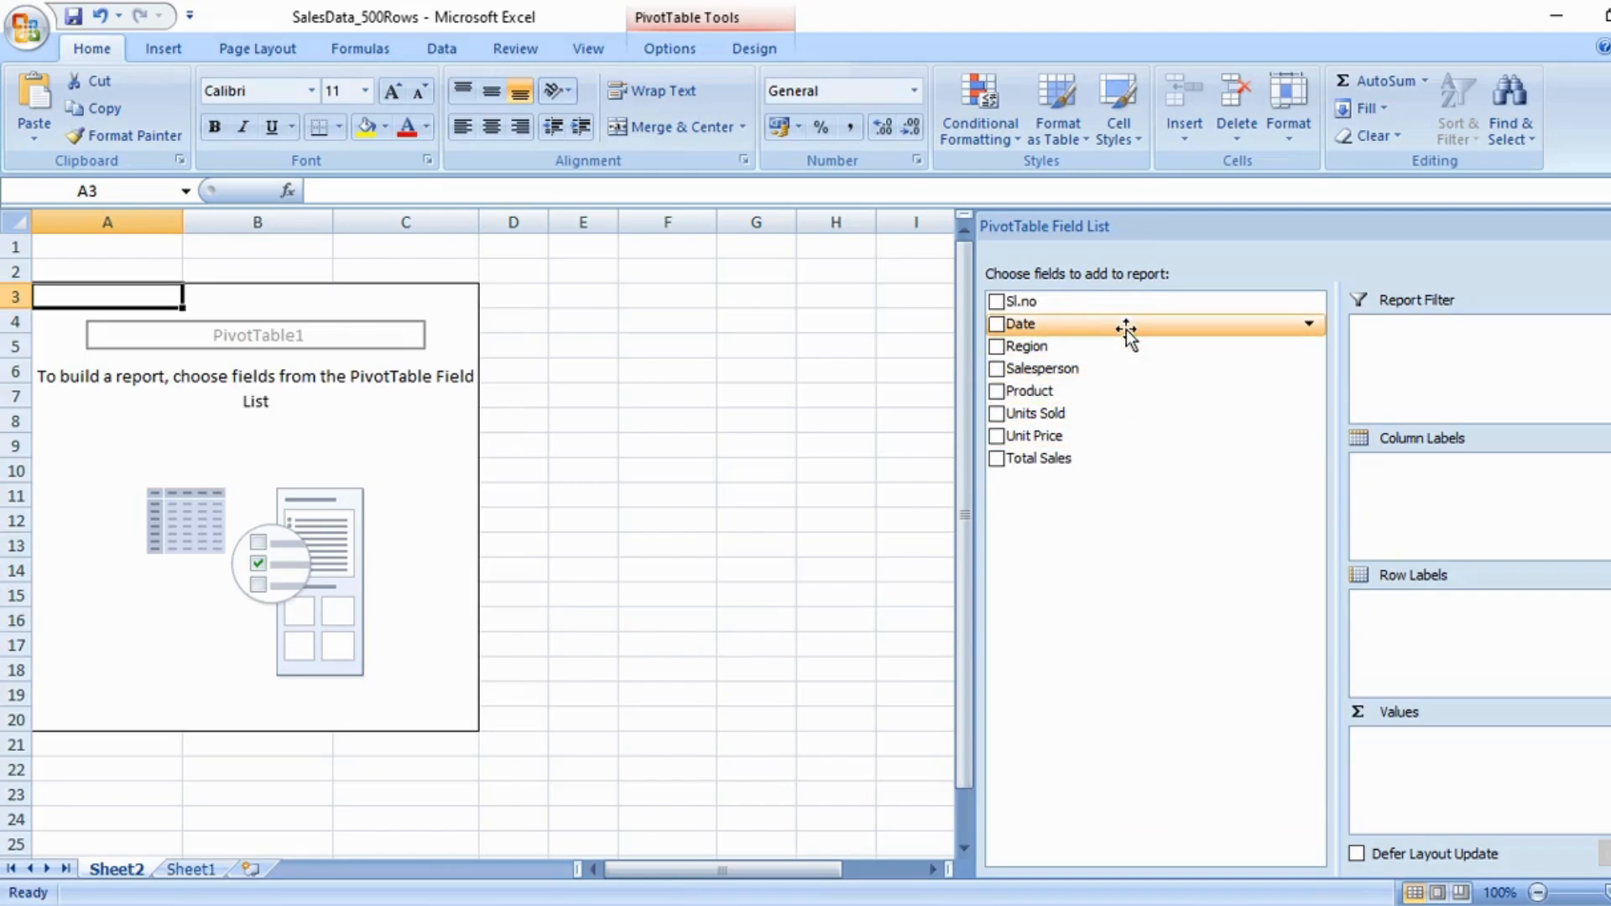
left_click_drag(1126, 329, 1477, 629)
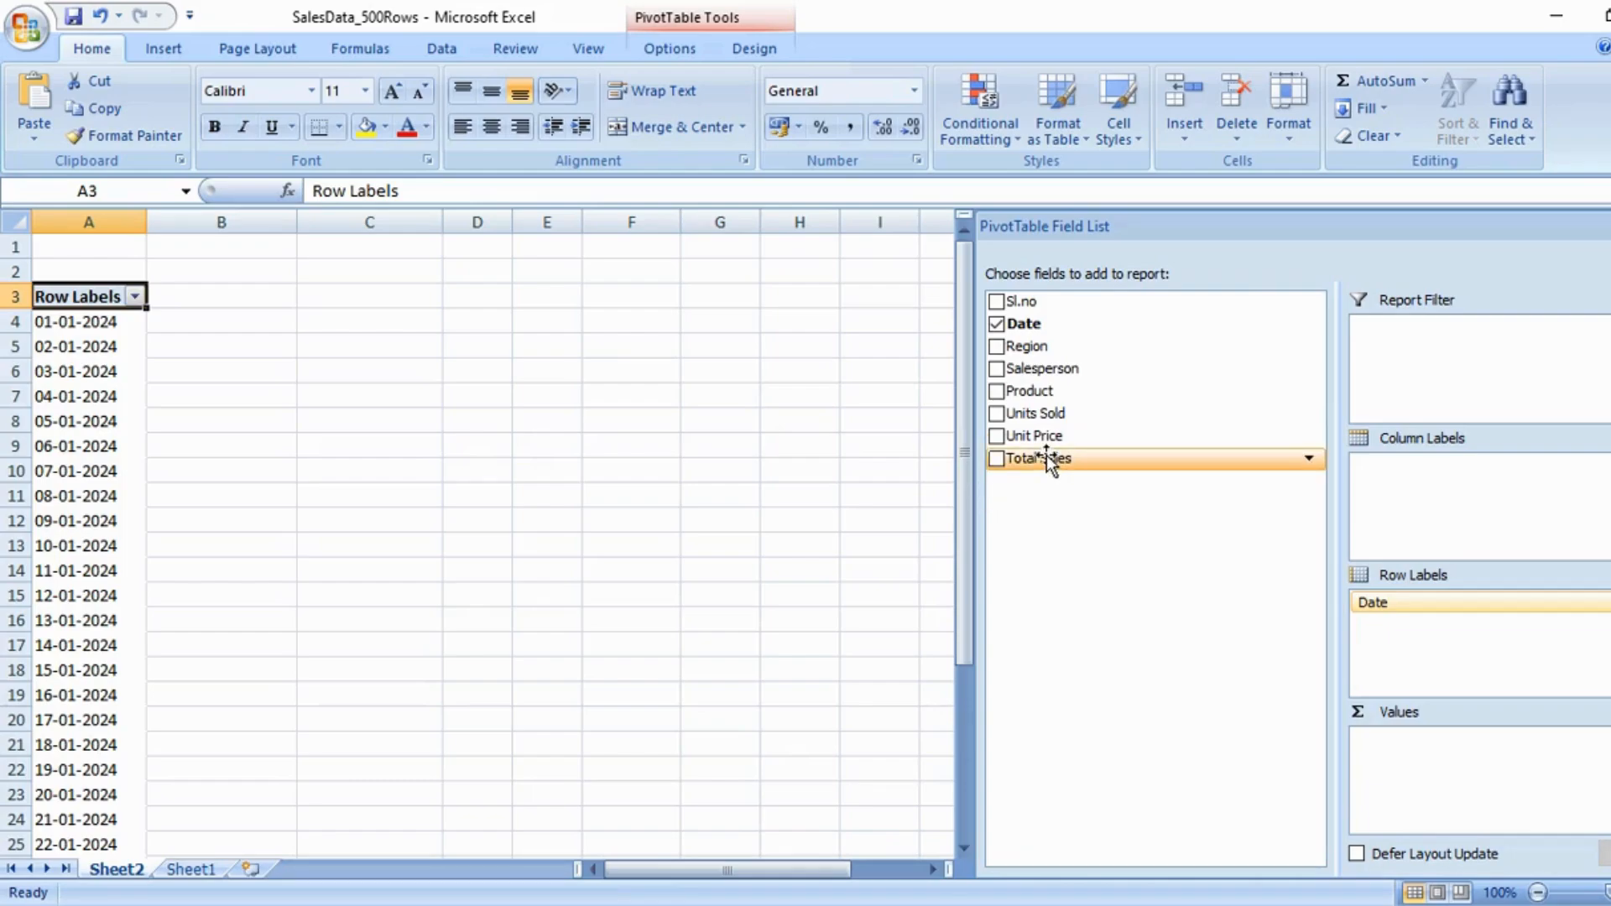
left_click_drag(1047, 453, 1387, 738)
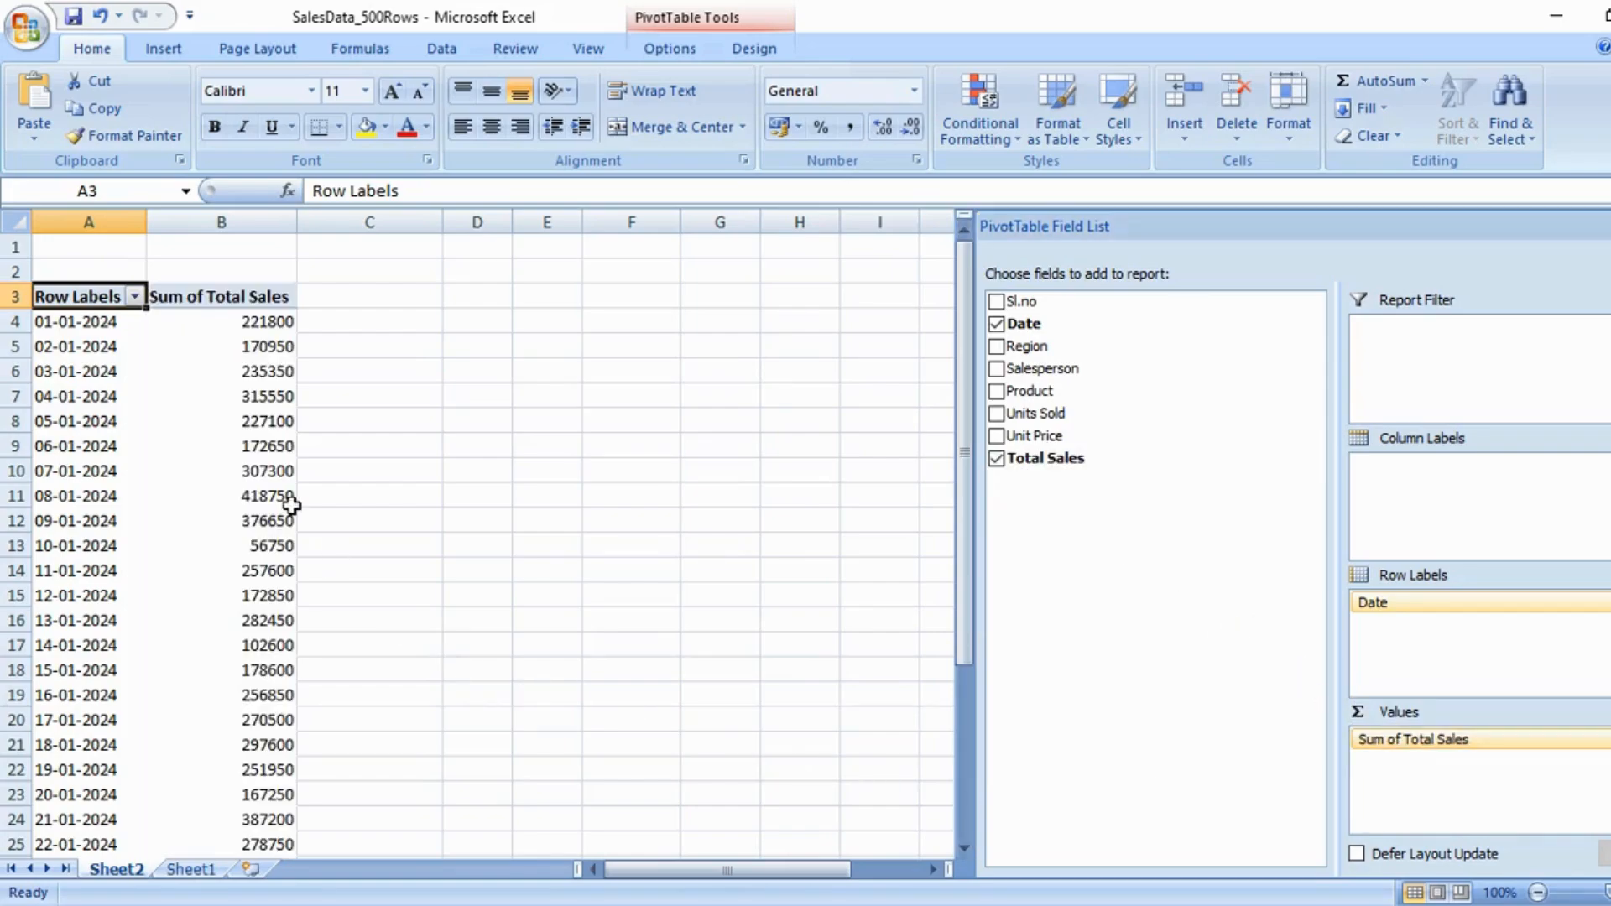
Examine the date labels and their sales totals from the first day of the month down to the grand total.
left_click(51, 321)
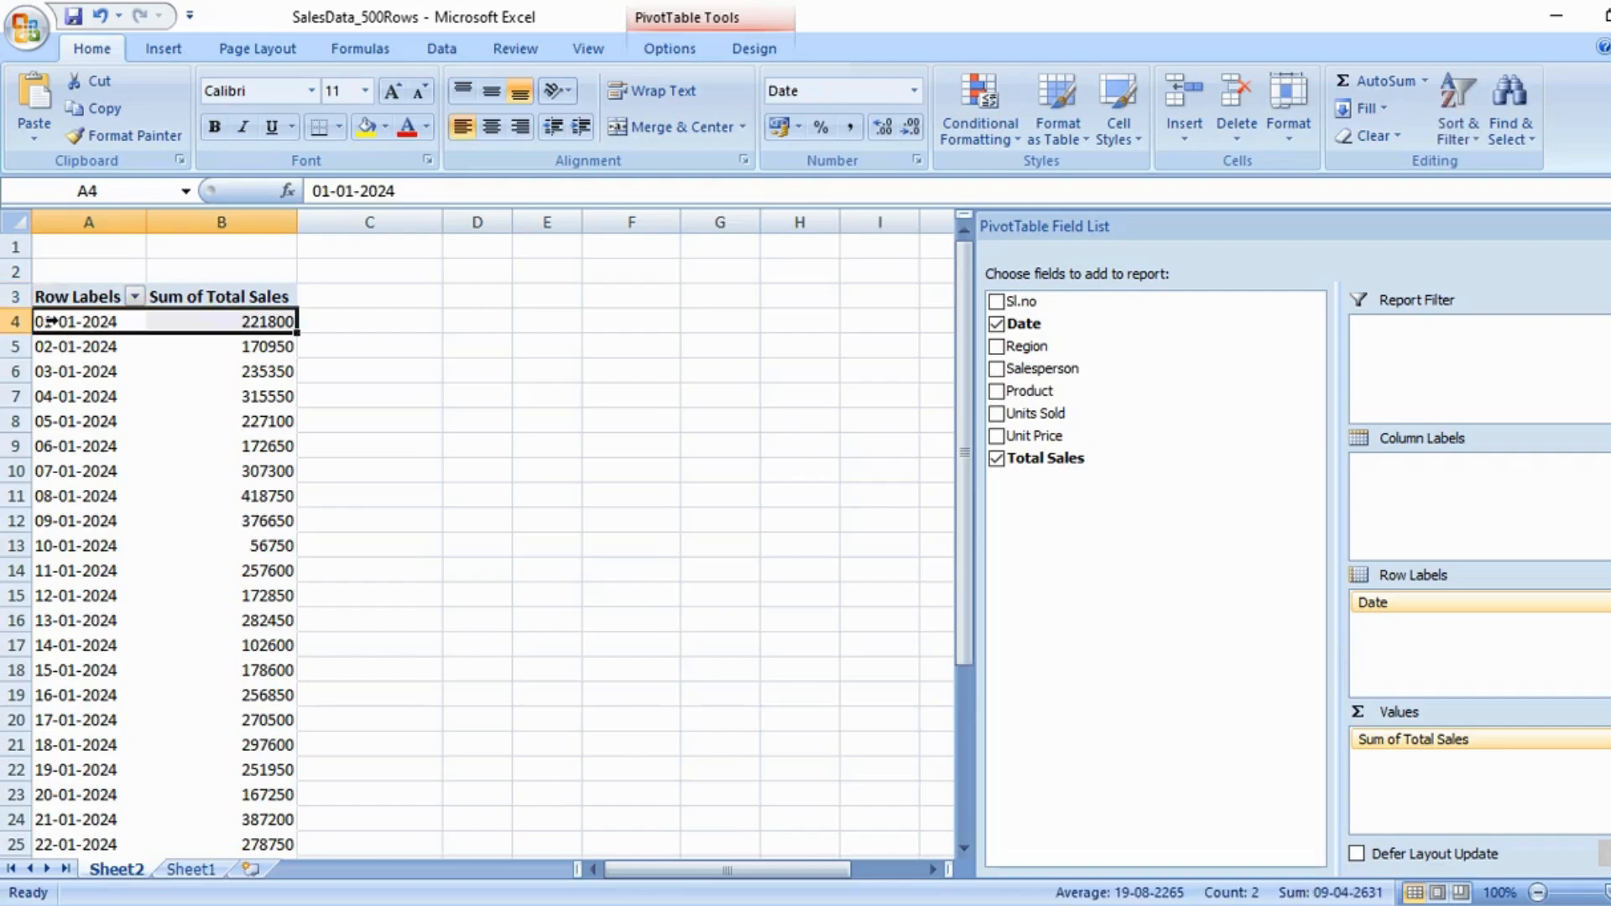
left_click(276, 322)
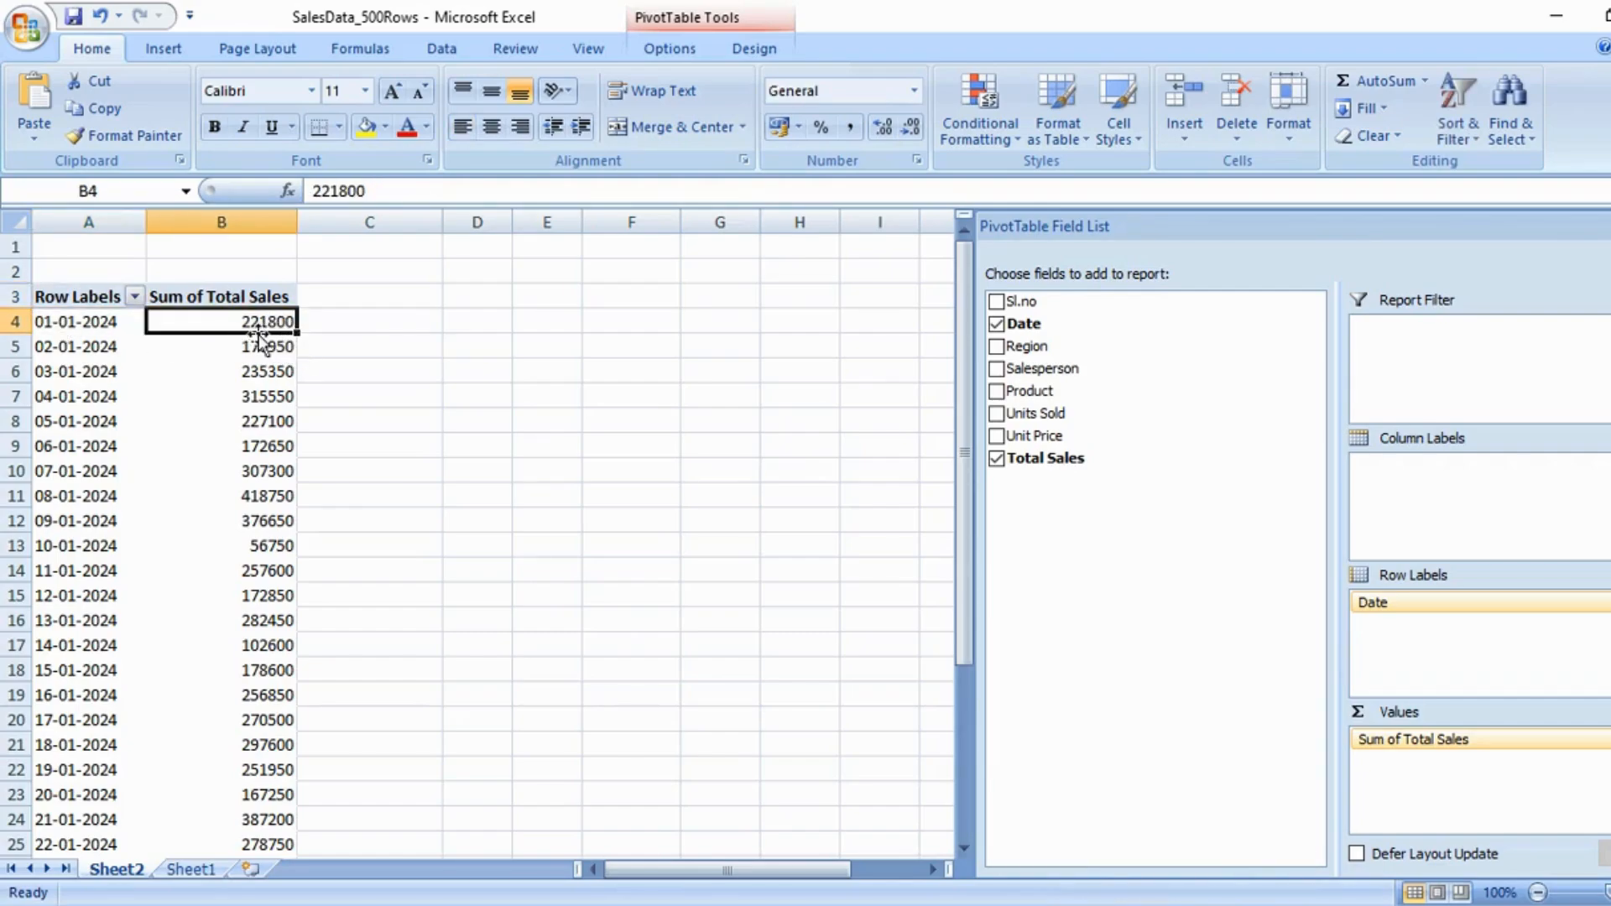
left_click(94, 347)
left_click(88, 371)
left_click(216, 394)
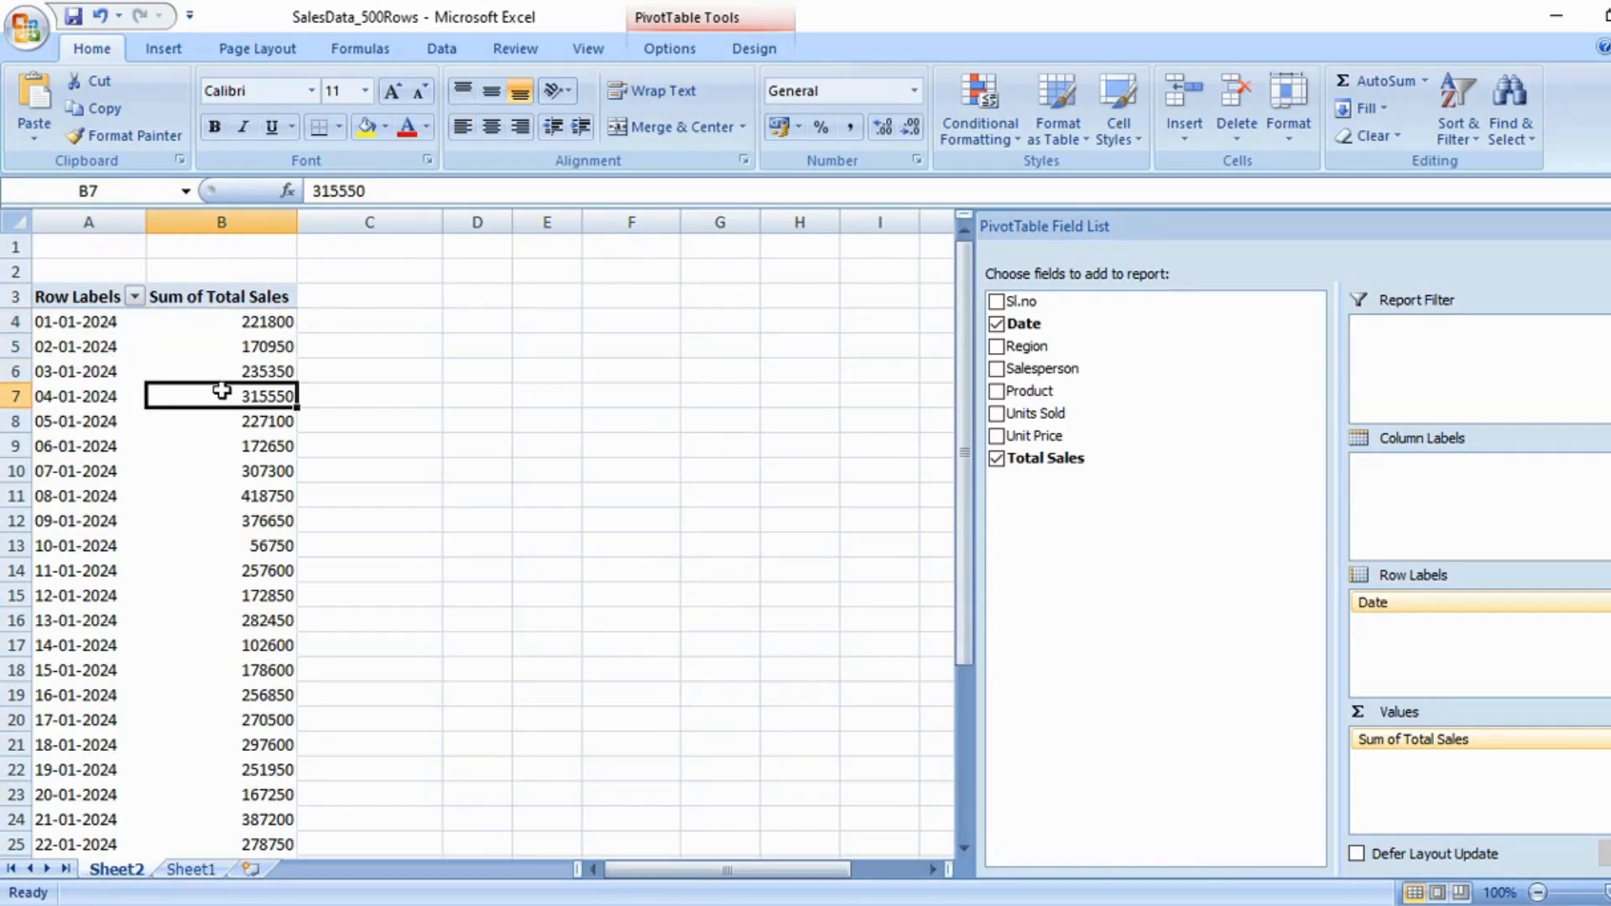
mouse_move(266, 322)
mouse_move(90, 329)
scroll(92, 601, "down", 6)
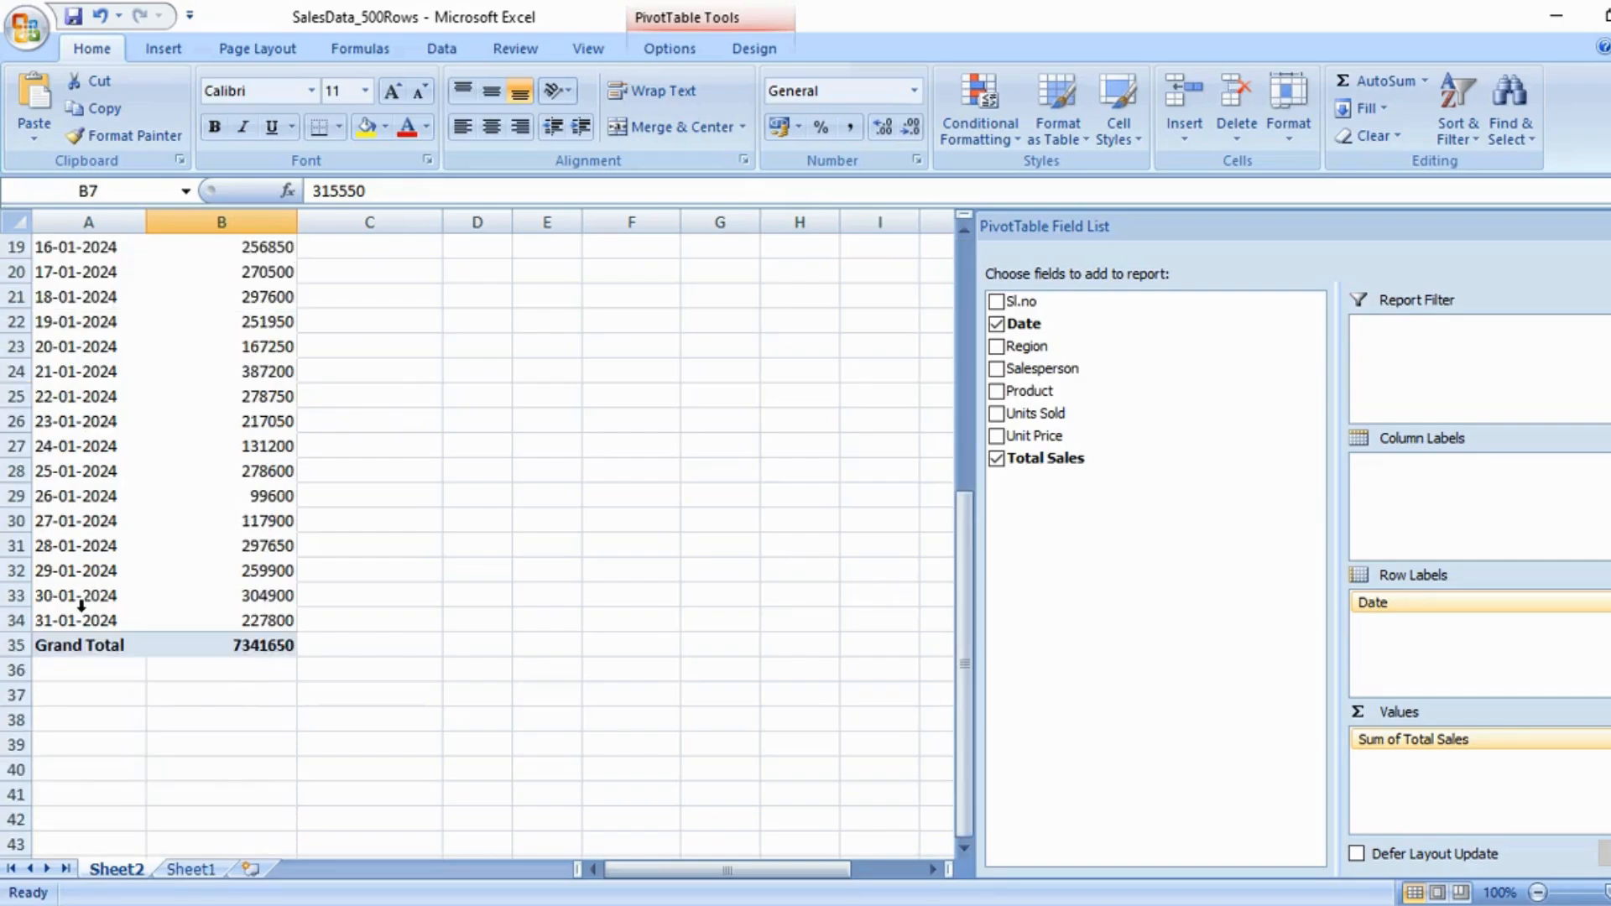
scroll(89, 609, "up", 6)
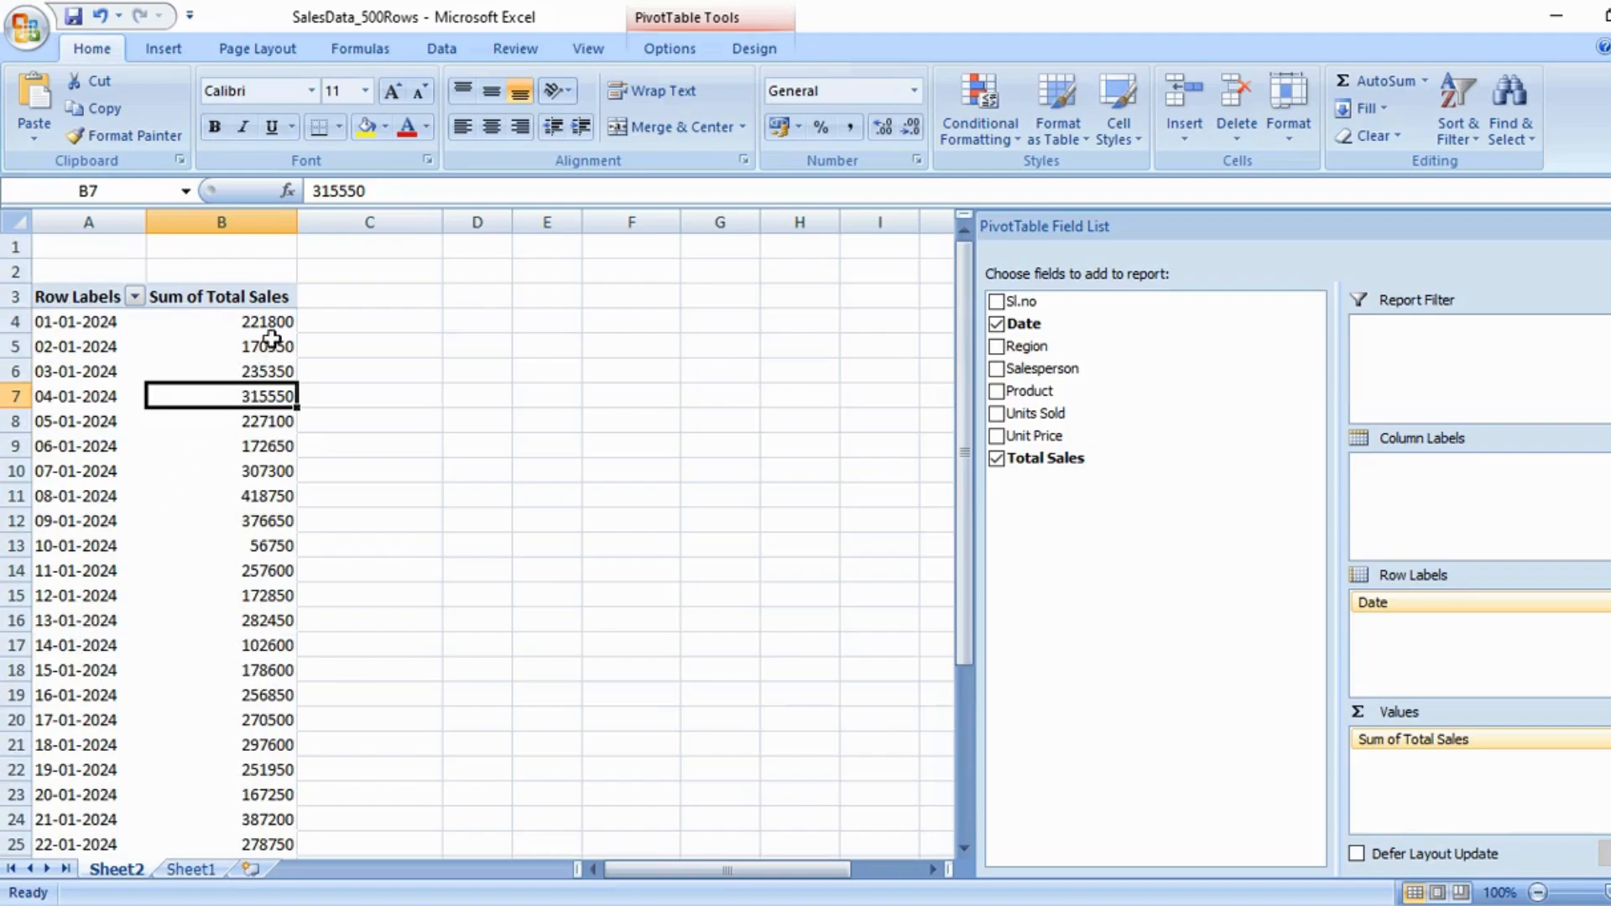
Compare individual daily amounts in the Sum of Total Sales column.
left_click_drag(270, 322, 268, 625)
left_click(269, 644)
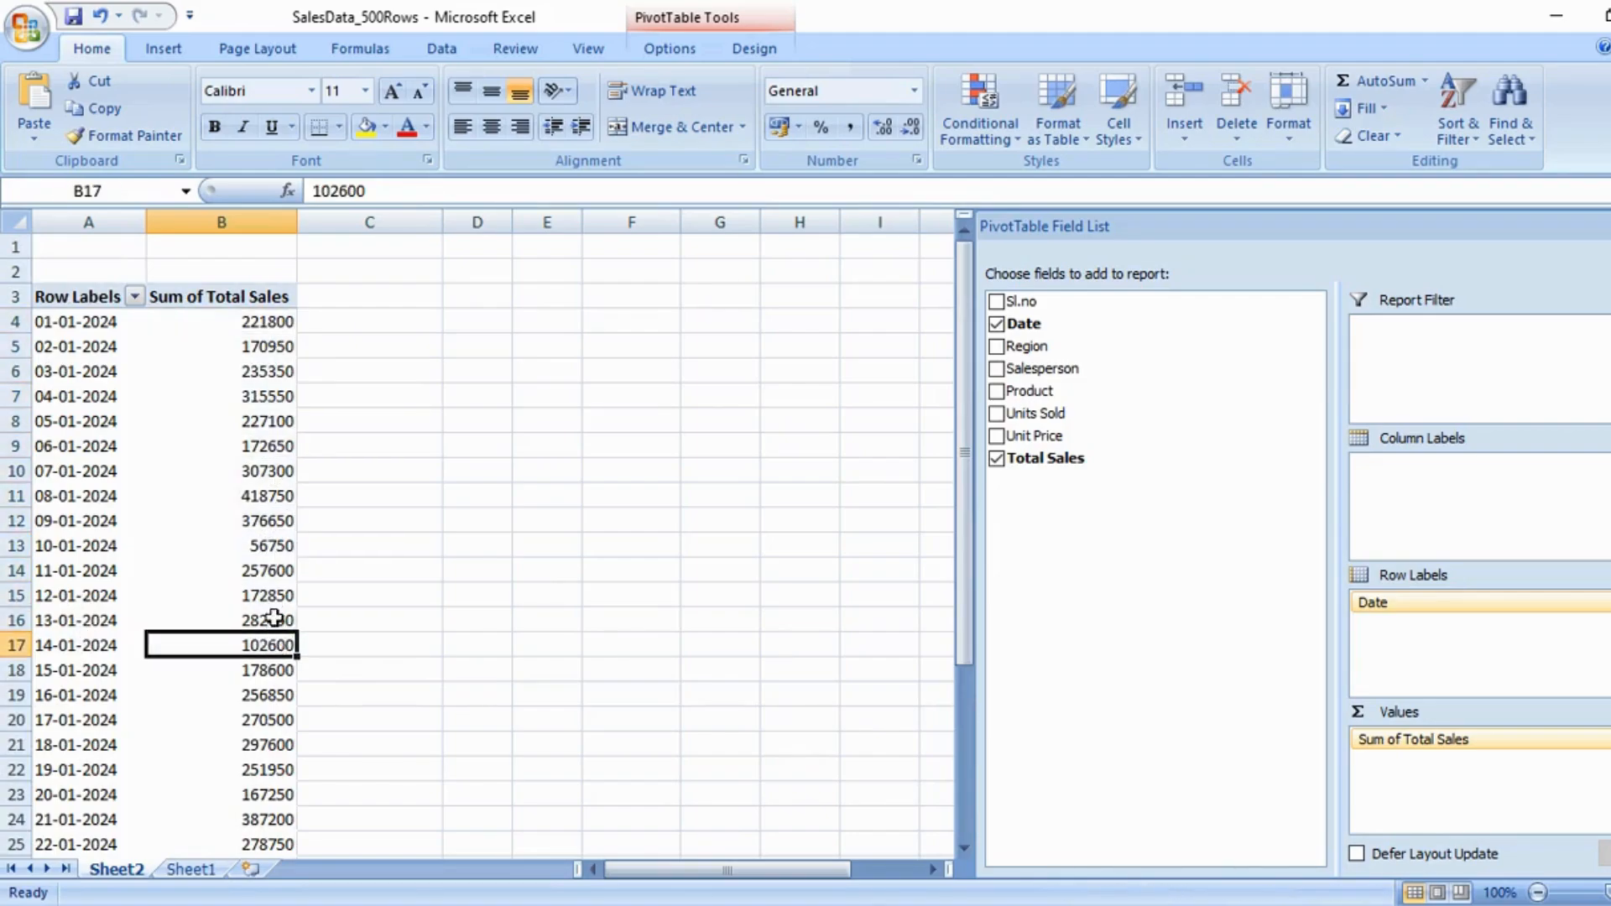
left_click(269, 520)
left_click(272, 445)
left_click(261, 367)
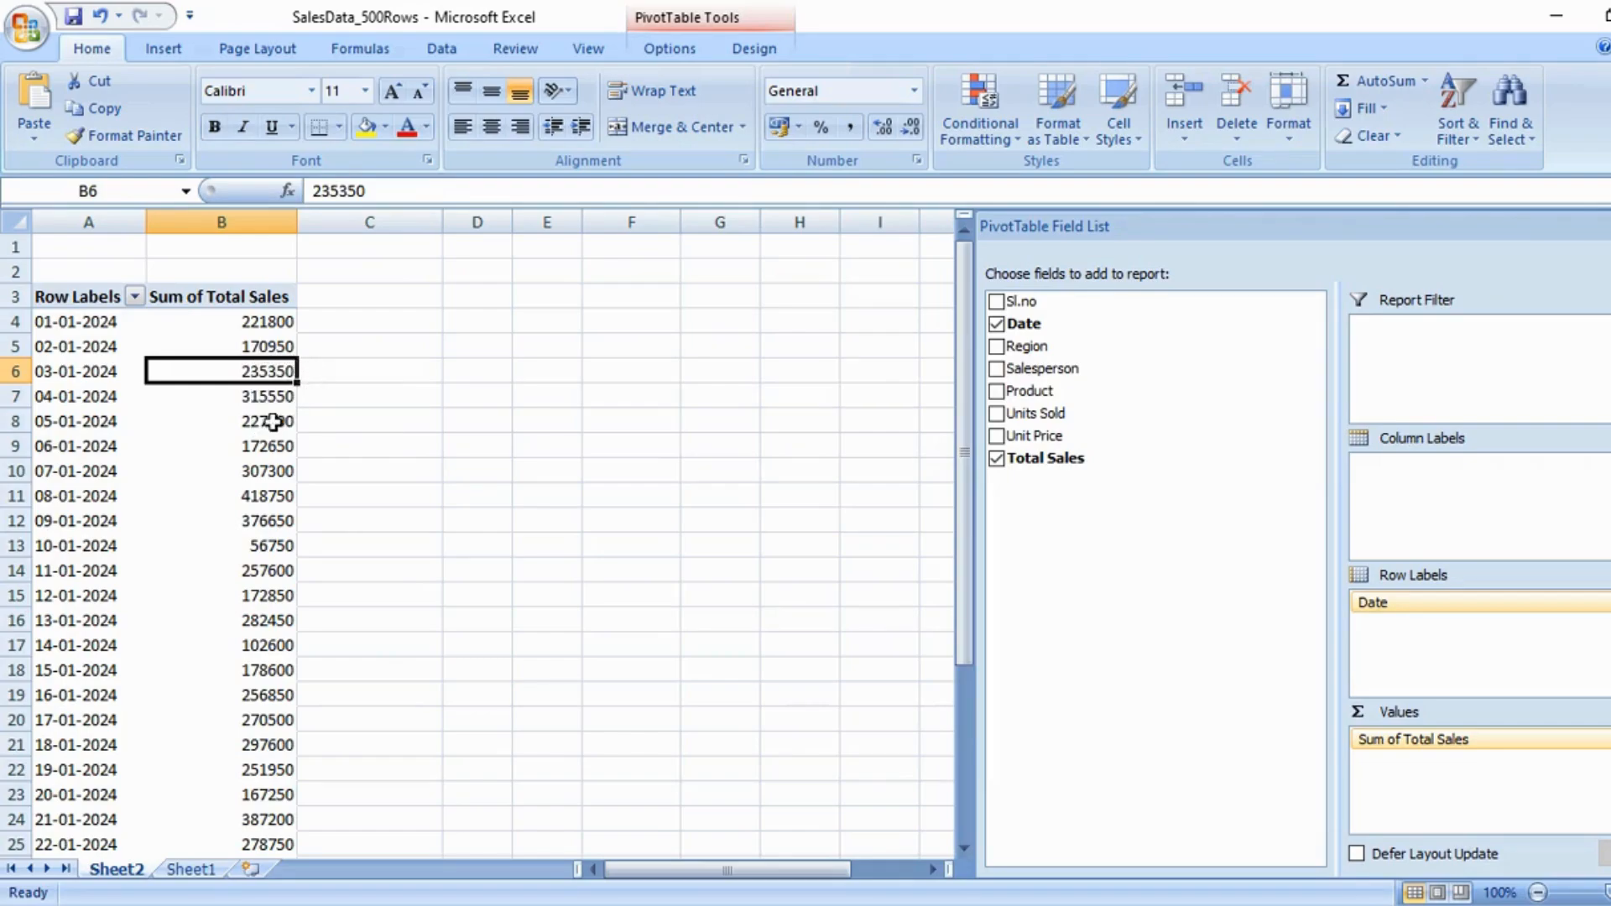
left_click(265, 495)
left_click(282, 440)
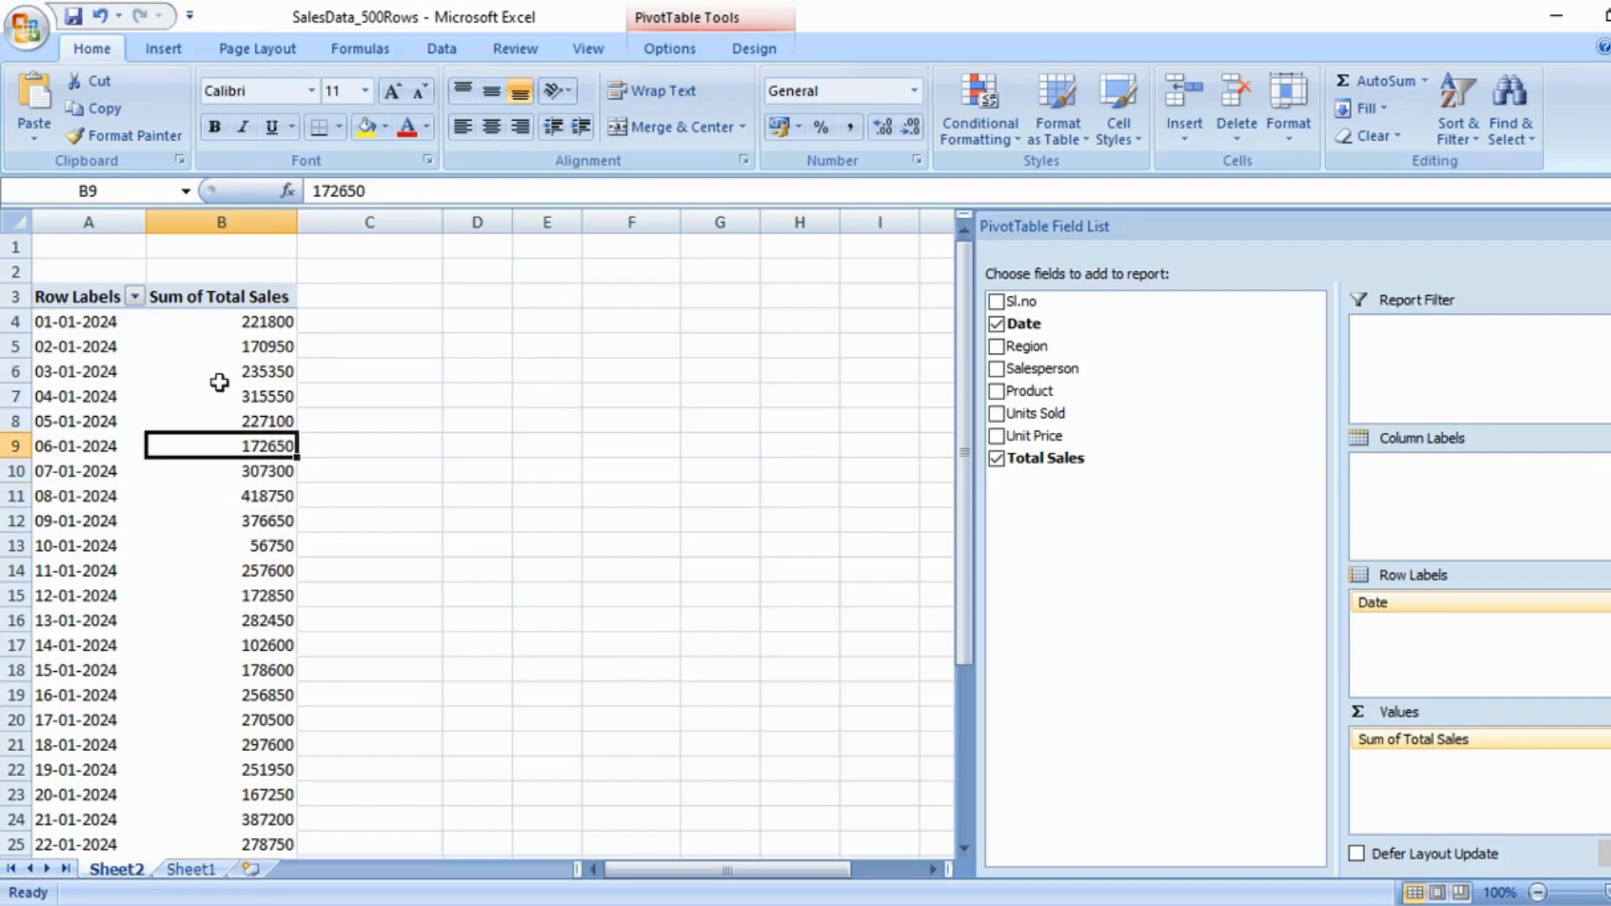
Remove the Date and Total Sales fields so that the PivotTable is empty.
mouse_move(219, 381)
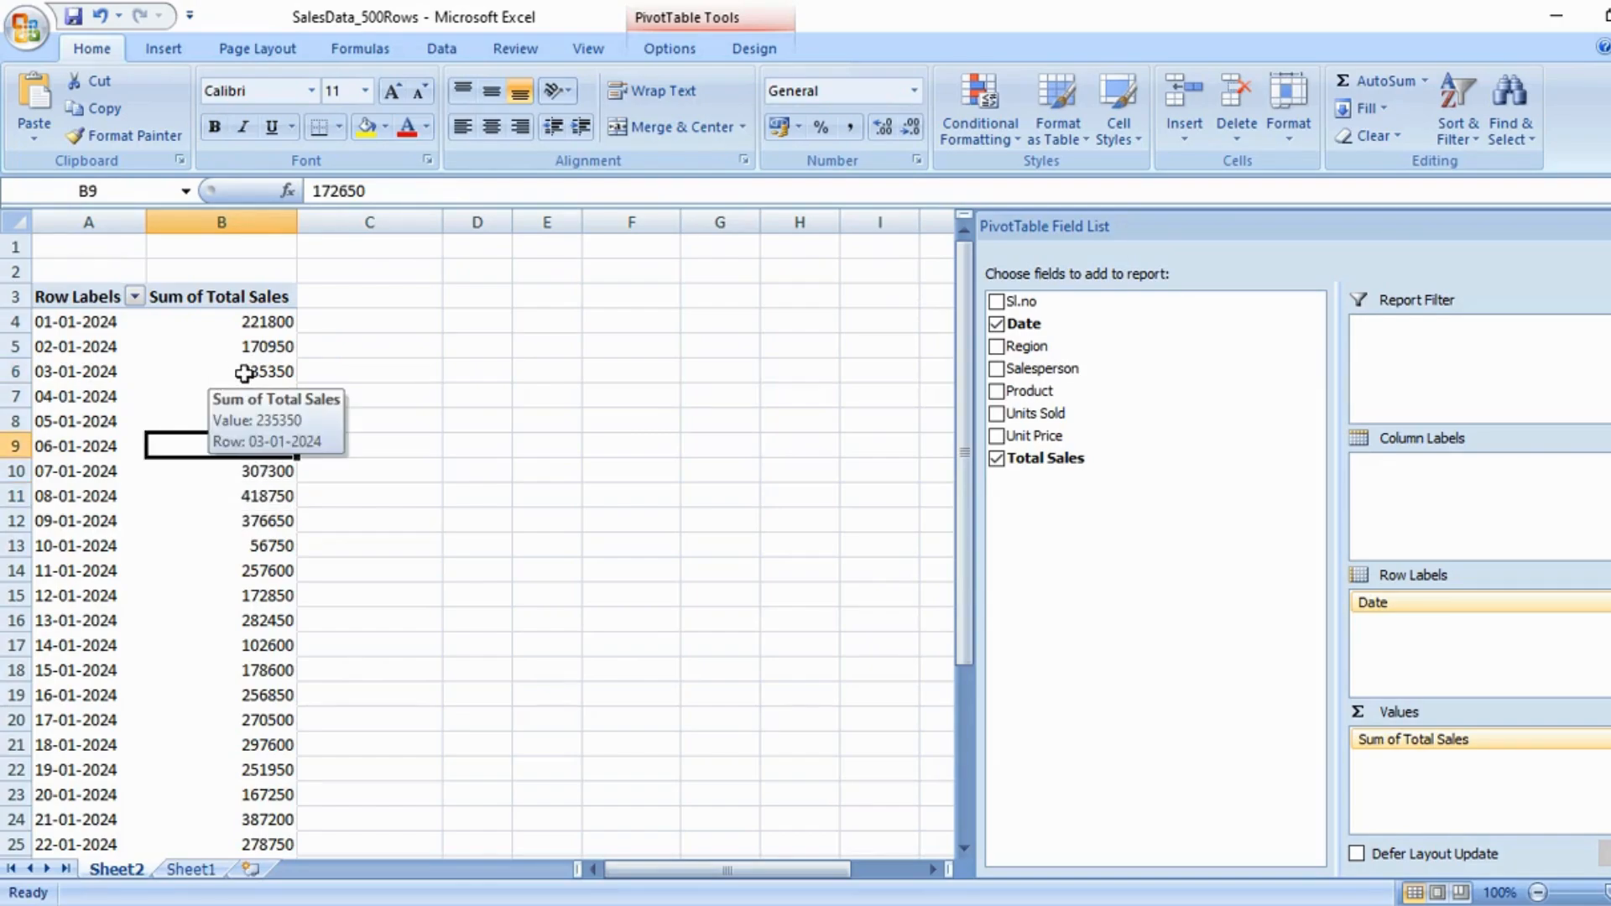
left_click(245, 372)
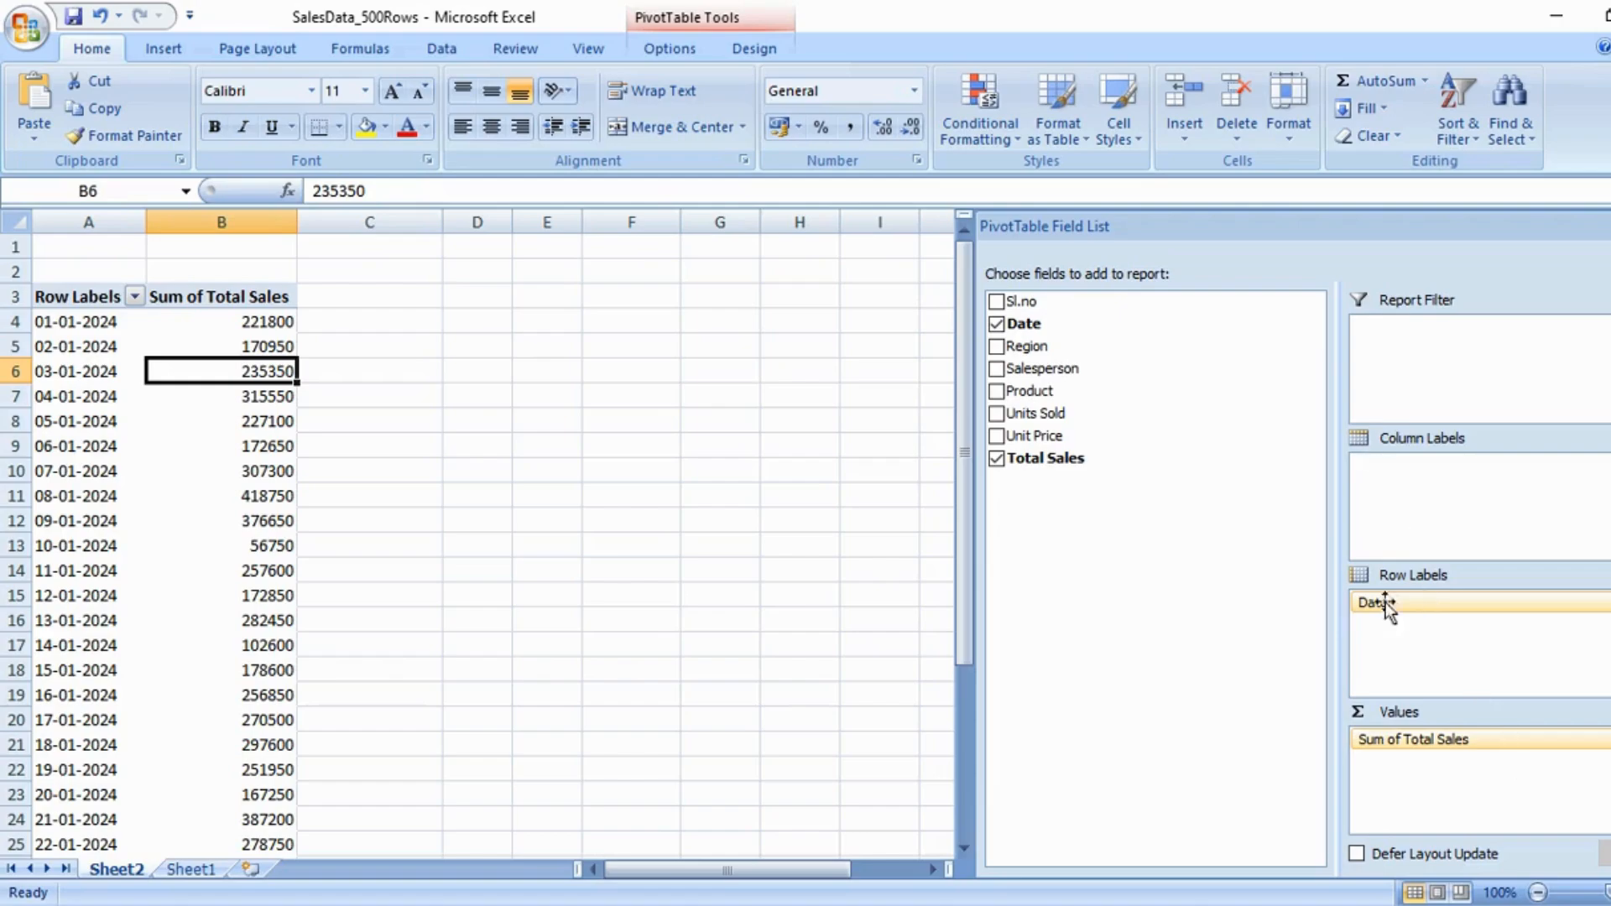
left_click(997, 324)
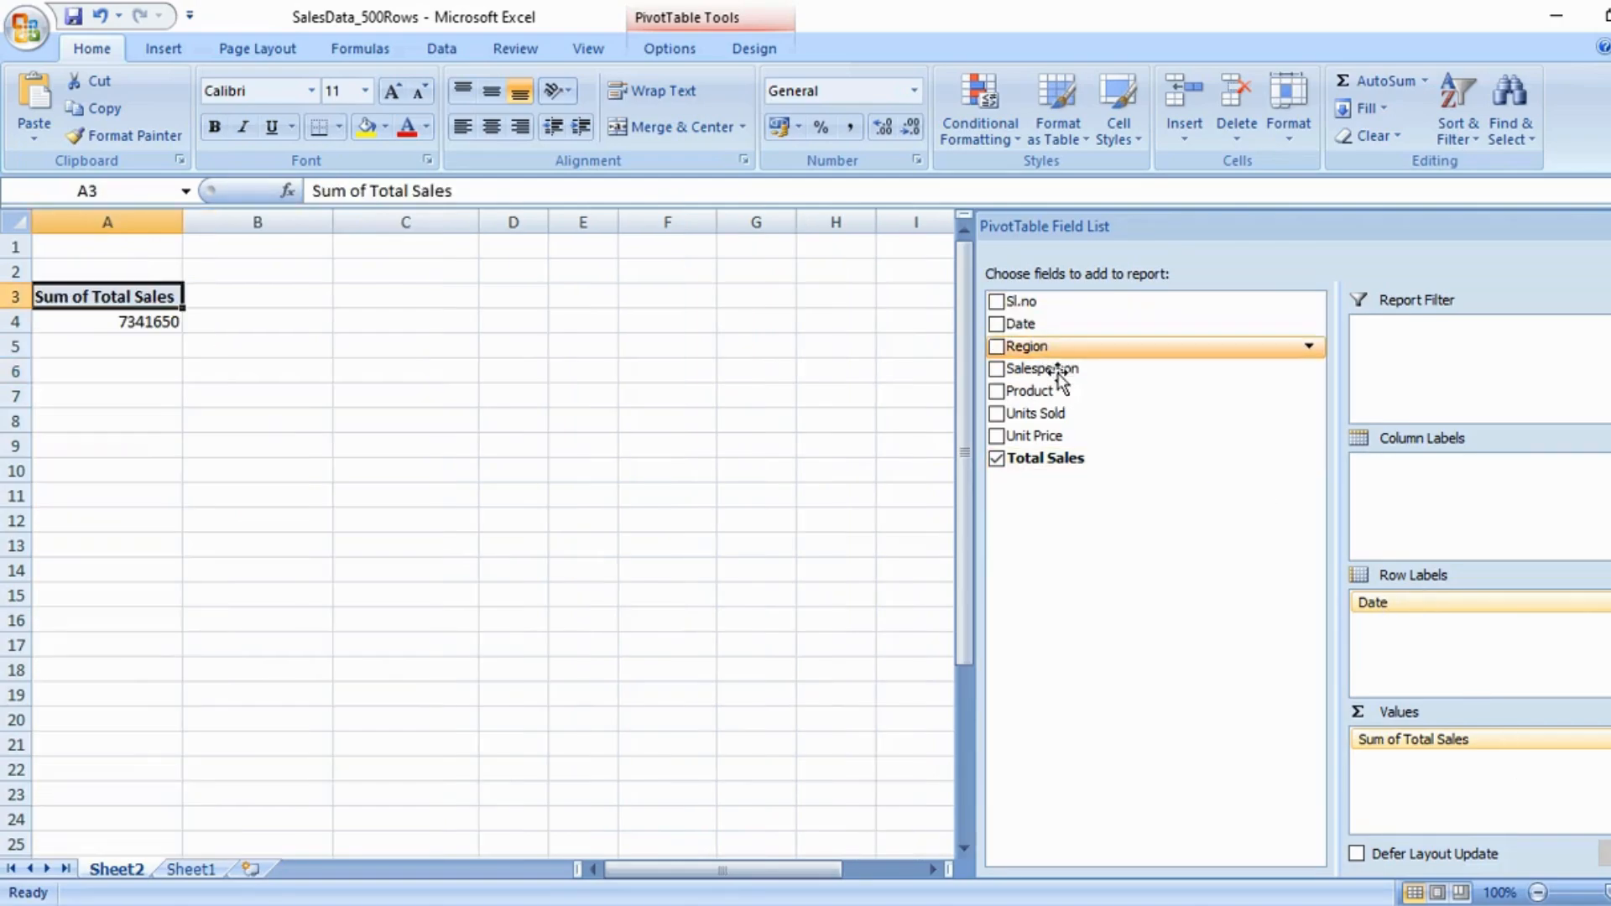
left_click(1004, 457)
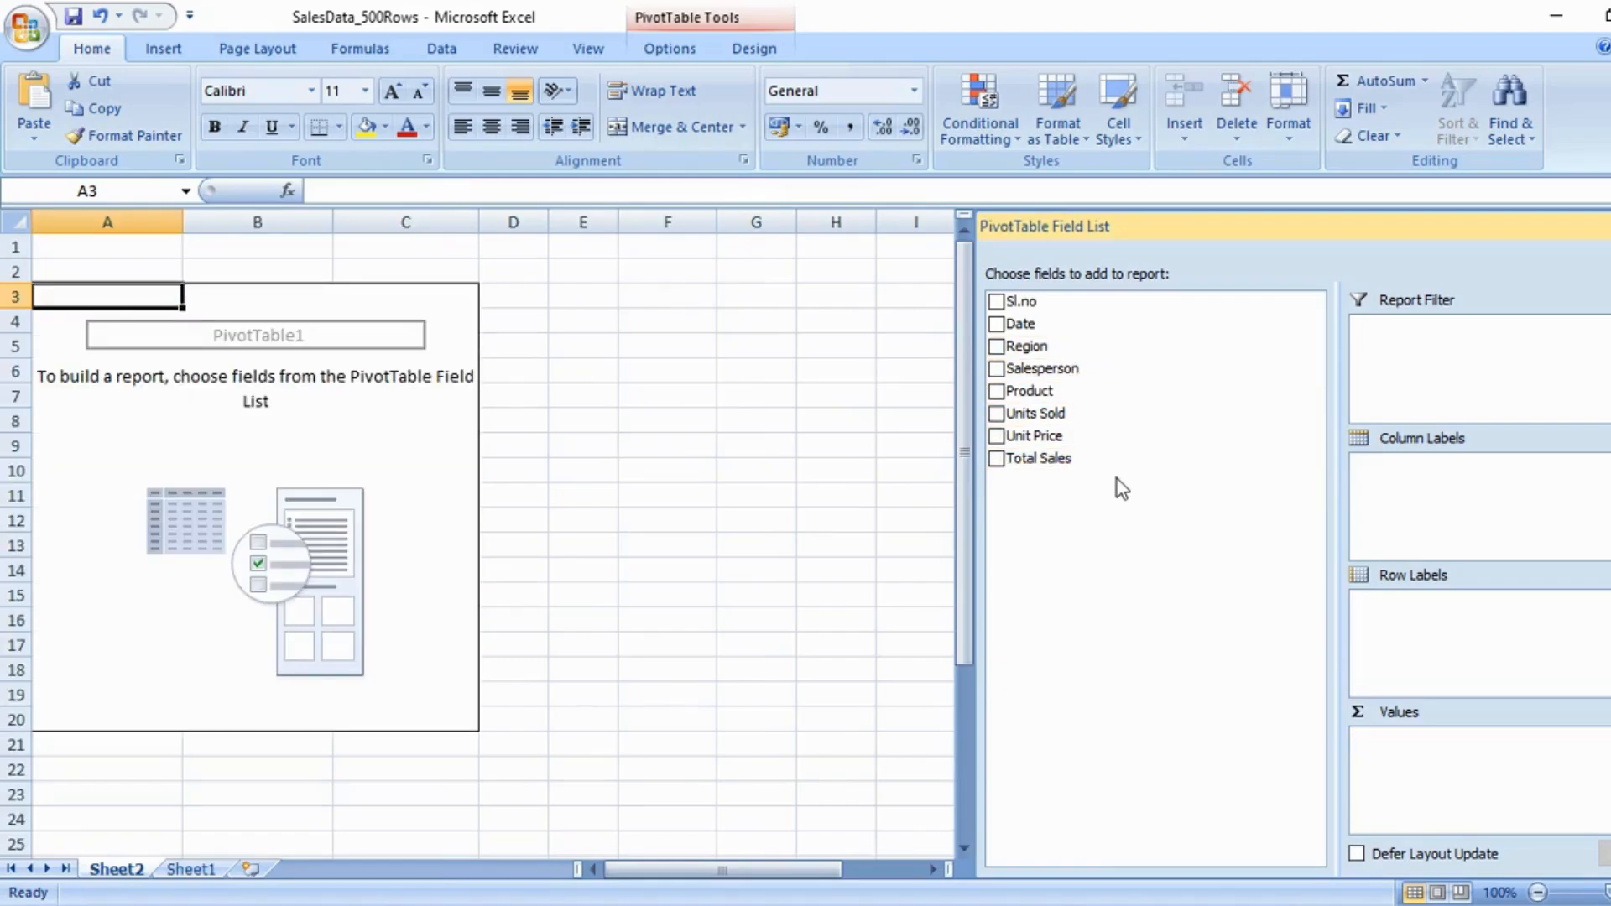
Build the PivotTable with Salesperson as row labels and Units Sold and Unit Price as summed values.
left_click_drag(1016, 374, 1467, 672)
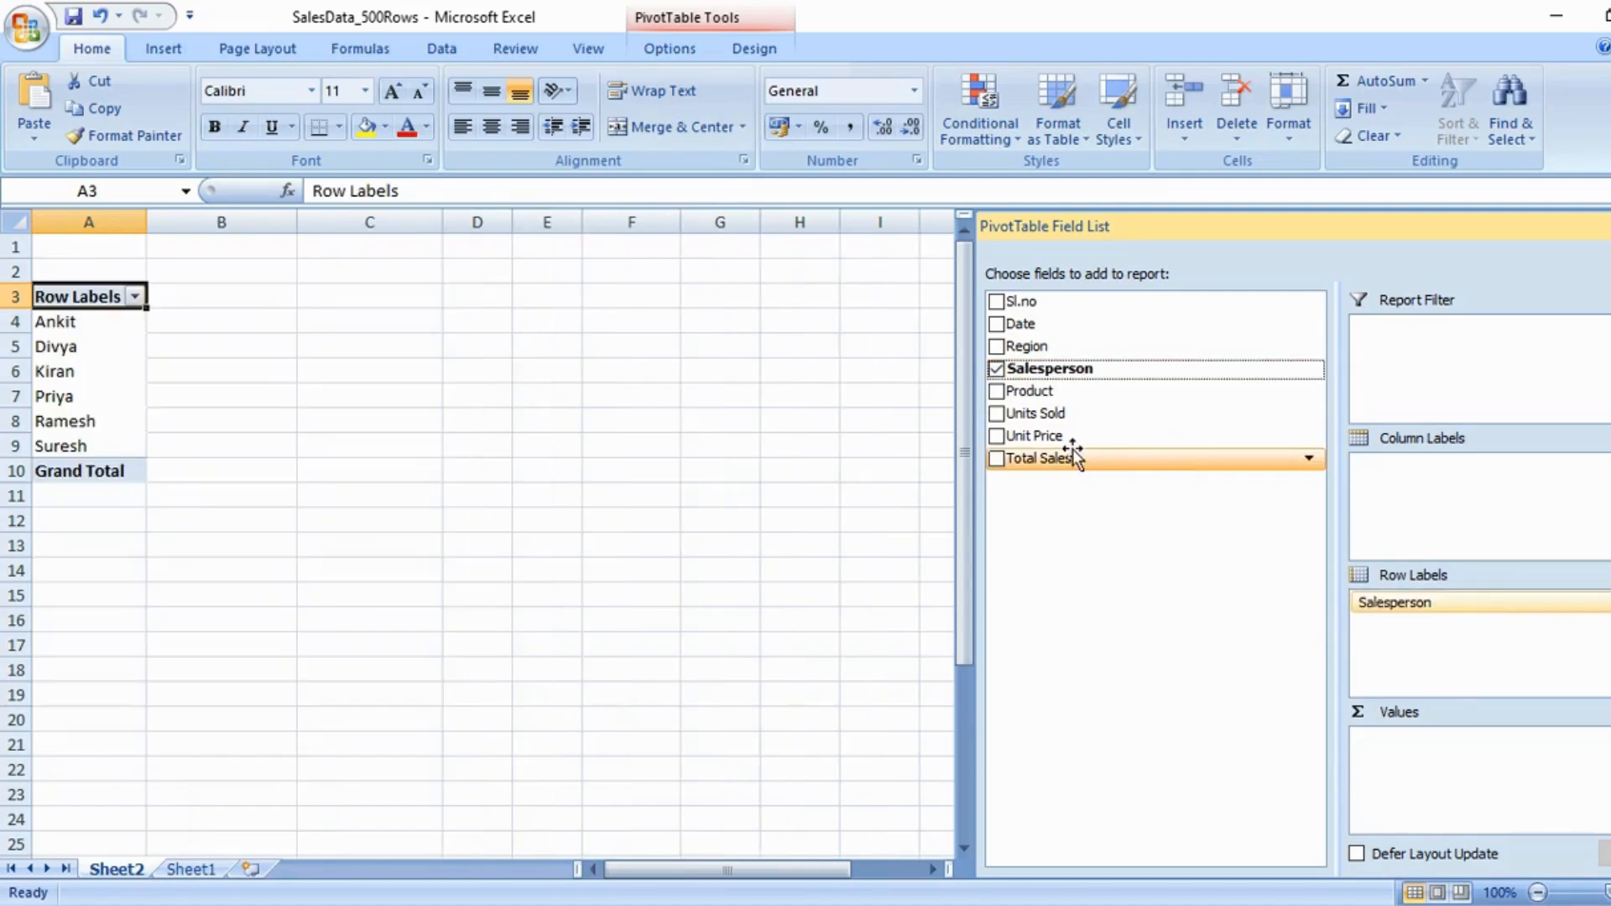
left_click_drag(1065, 414, 1429, 775)
left_click_drag(1067, 444, 1434, 787)
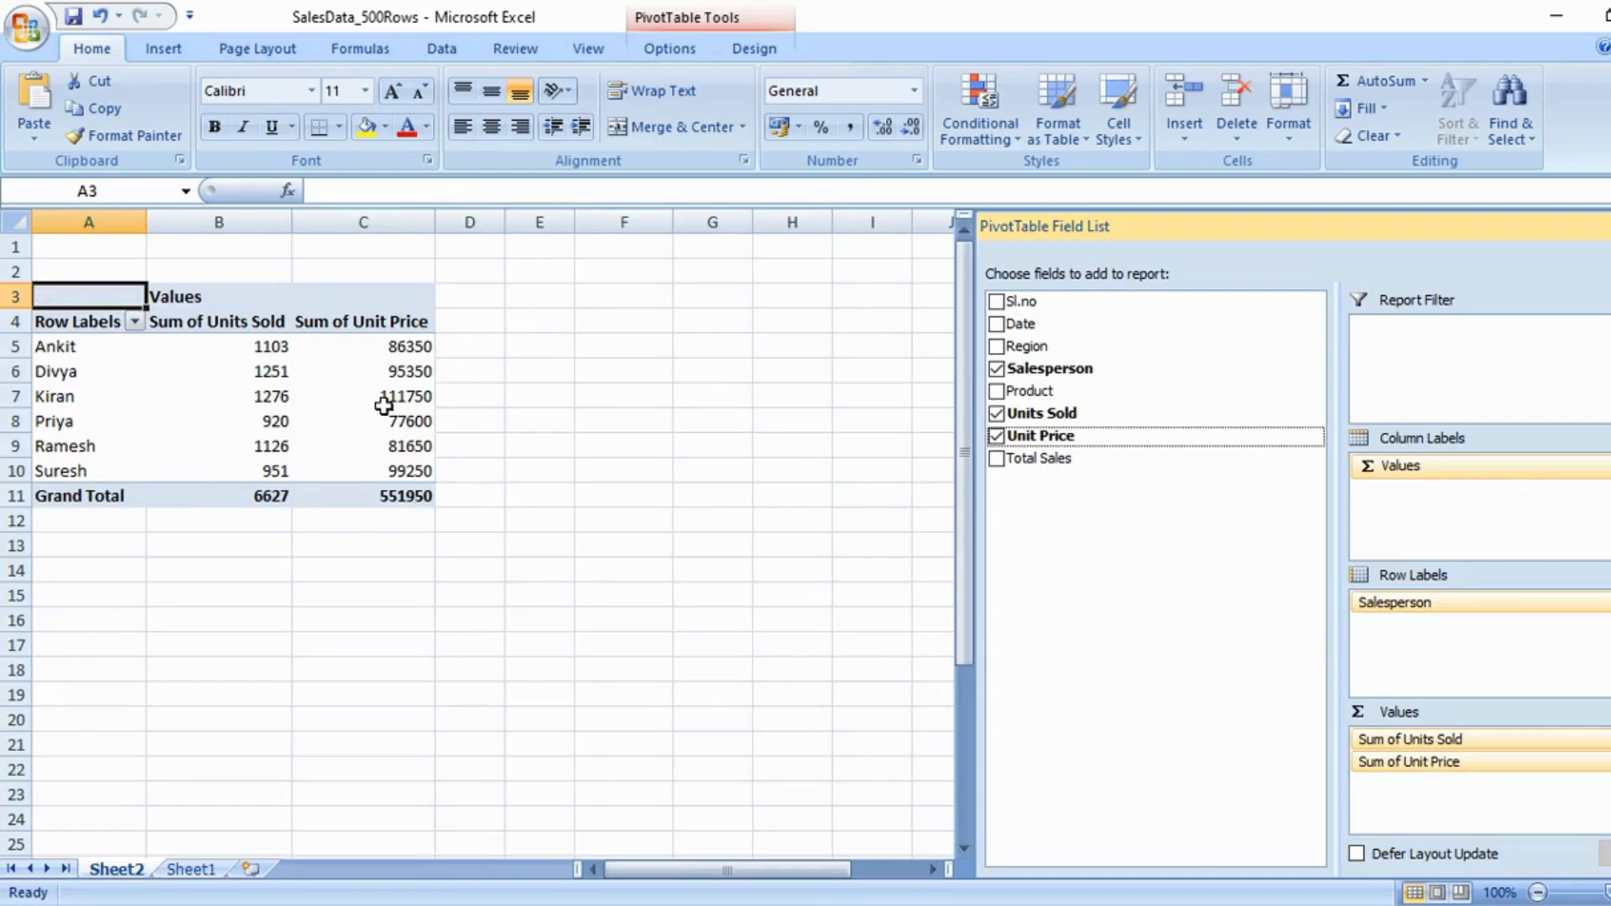
Replace Unit Price with Total Sales in the values of the salesperson PivotTable.
left_click(57, 352)
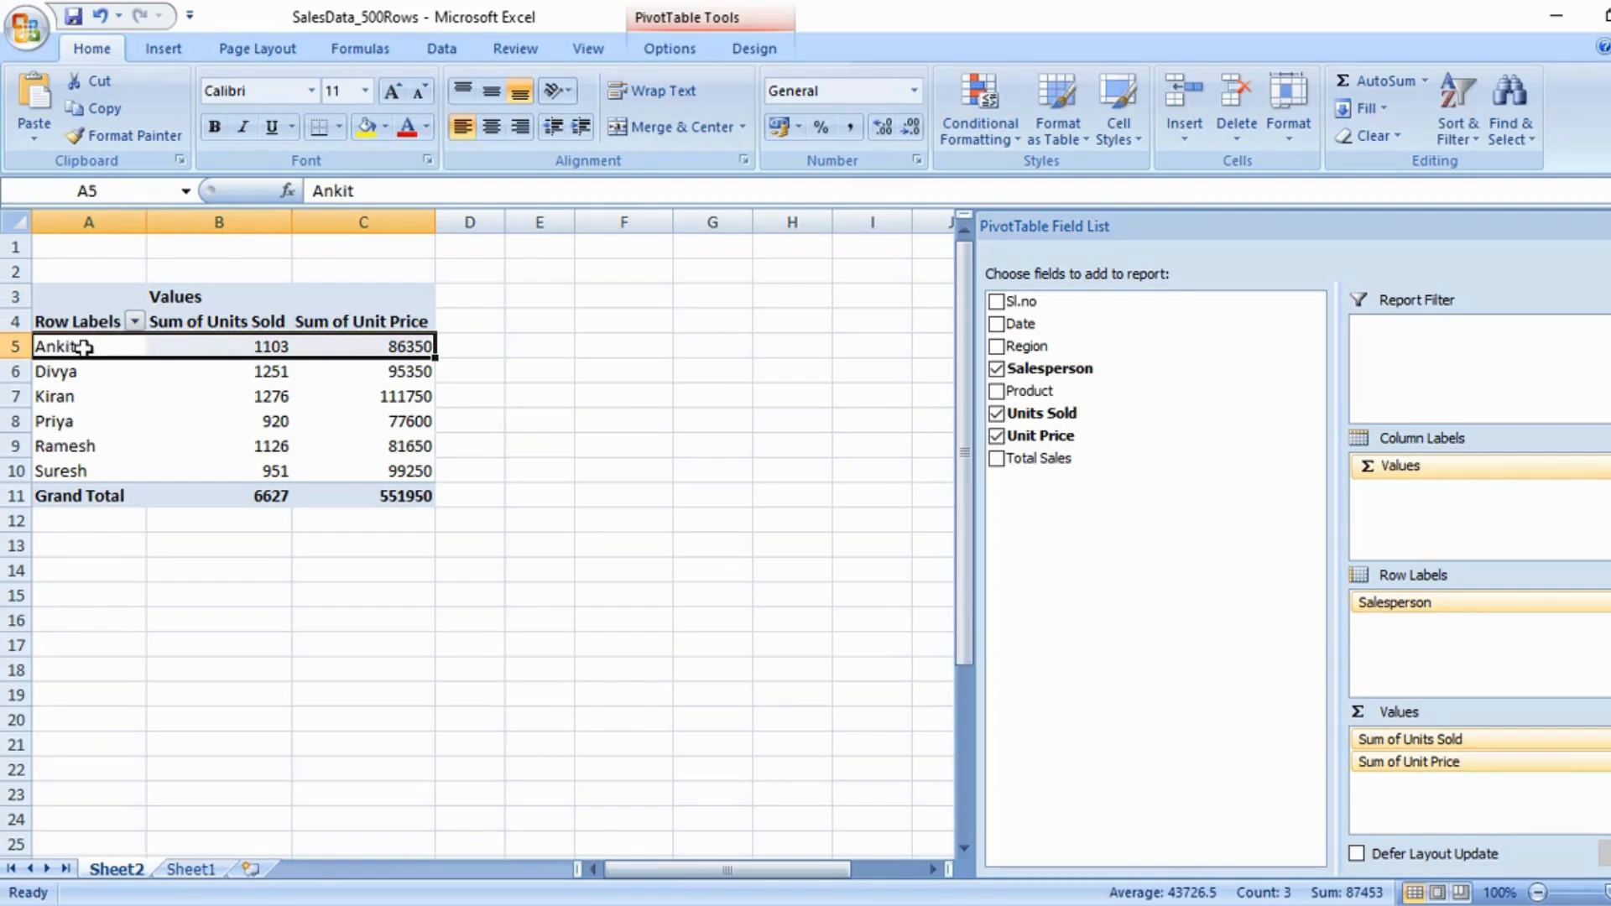
left_click(87, 362)
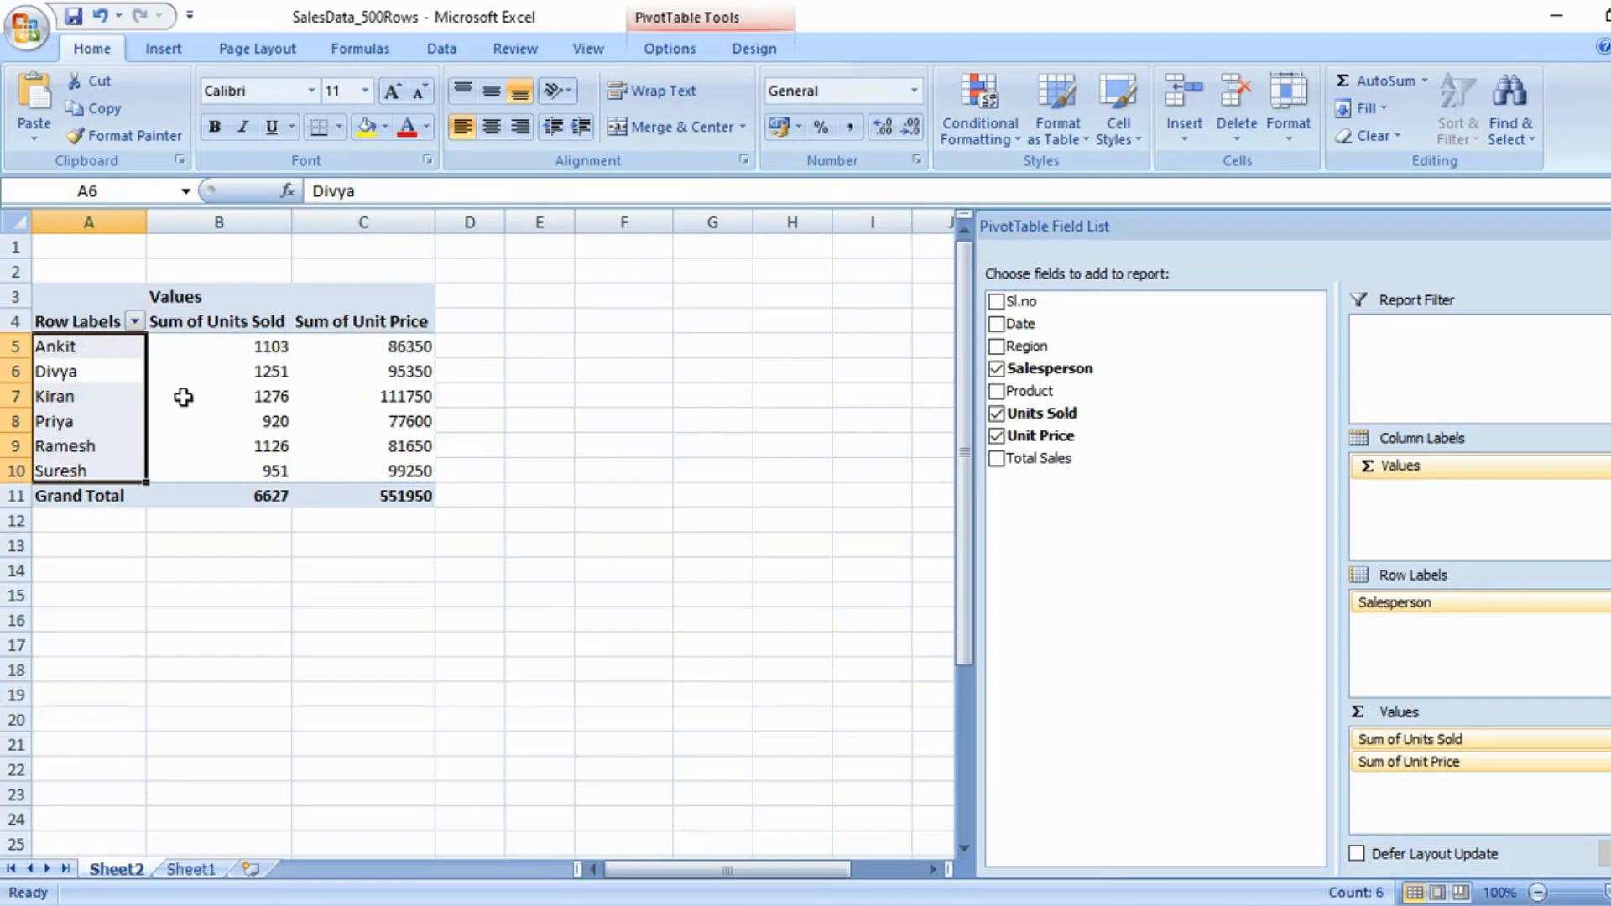
mouse_move(244, 345)
left_click(998, 437)
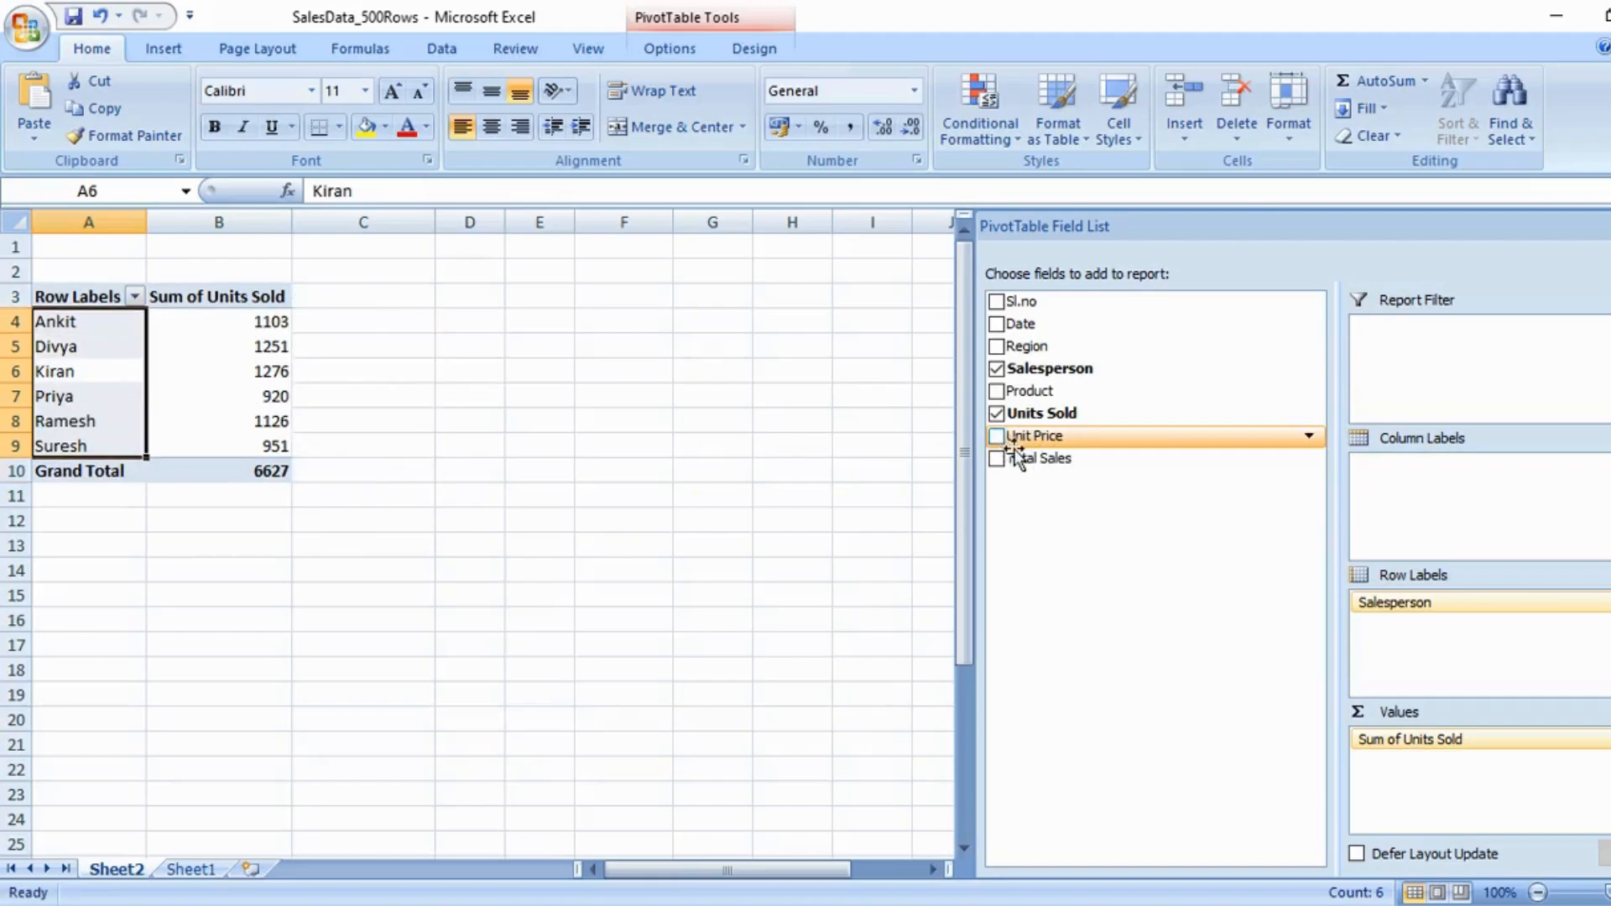
left_click_drag(1020, 457, 1405, 776)
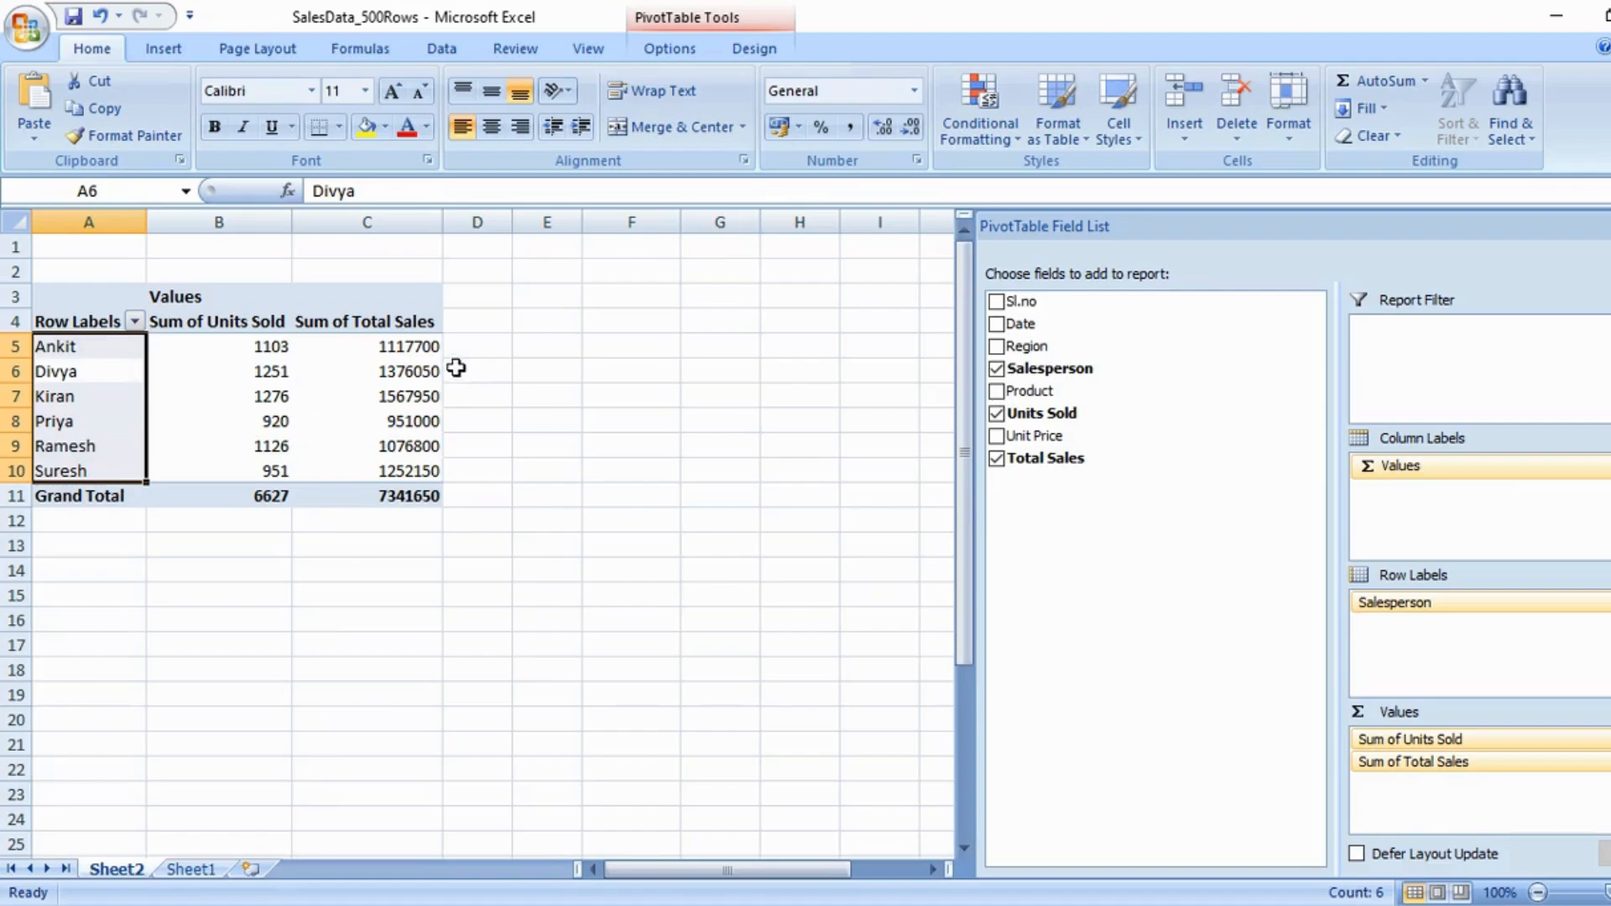
Compare the total sales and units sold amounts of the individual salespeople.
left_click(411, 339)
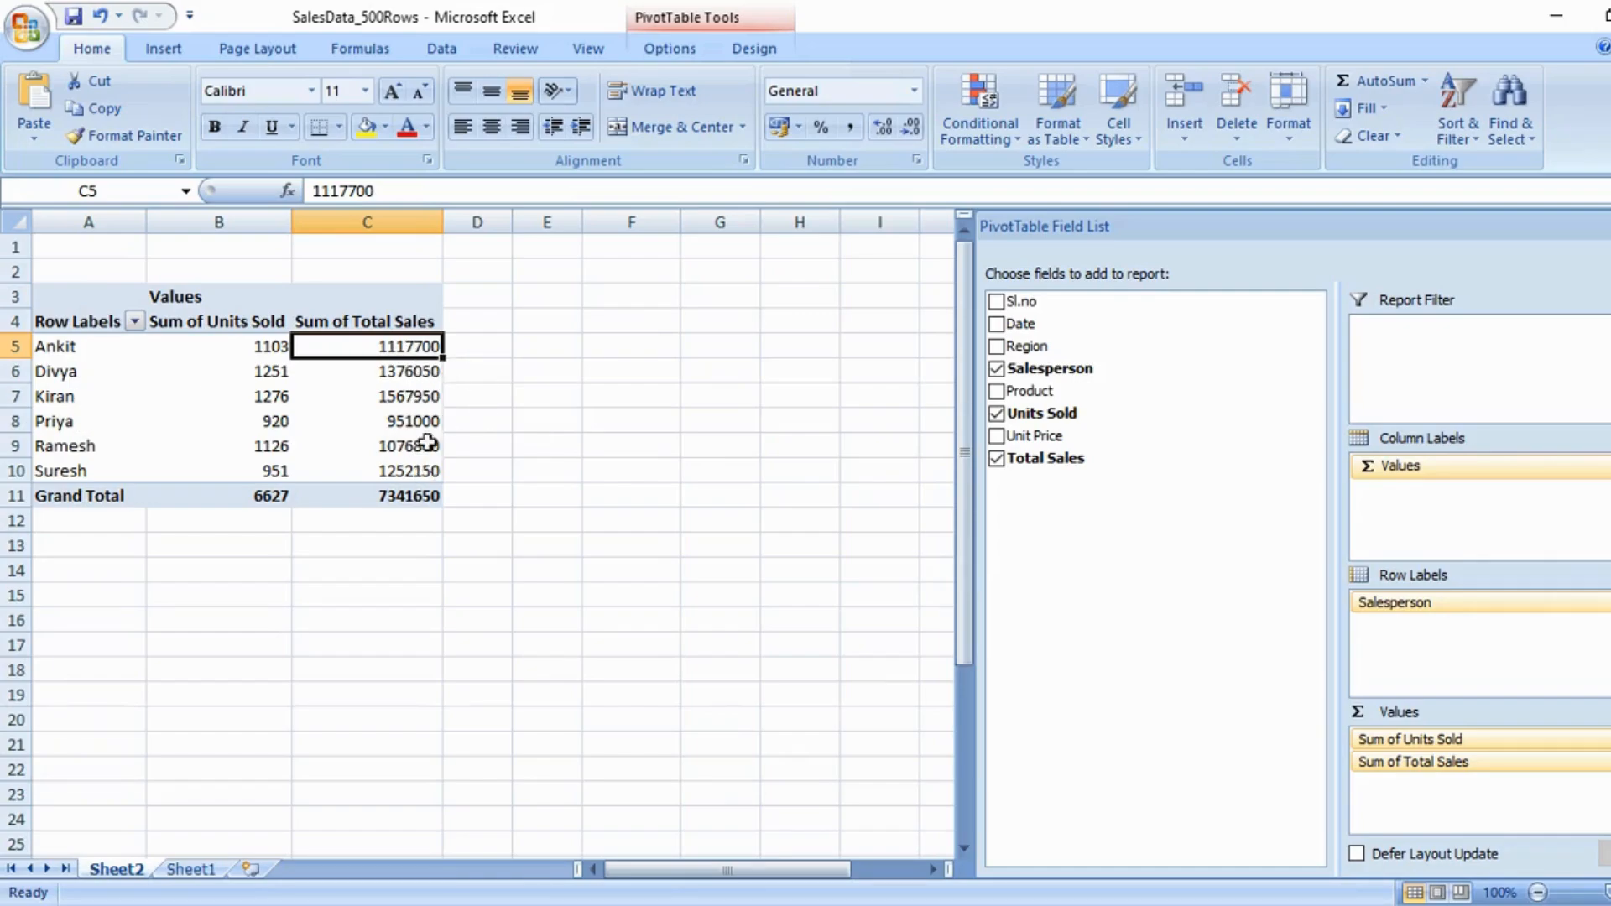
mouse_move(404, 374)
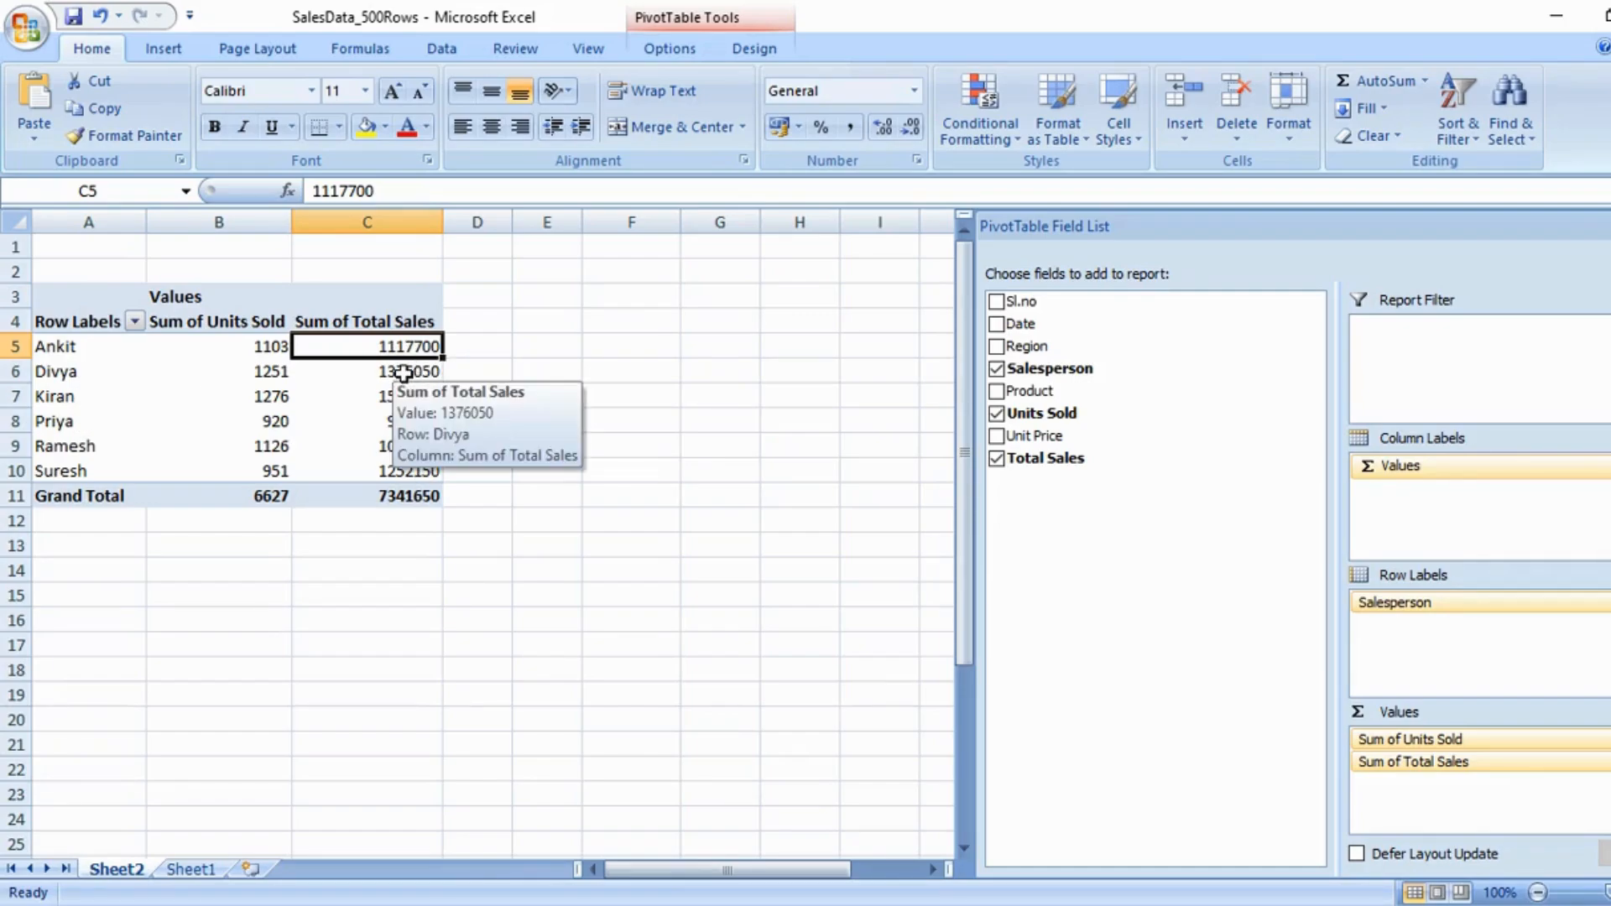
left_click(246, 349)
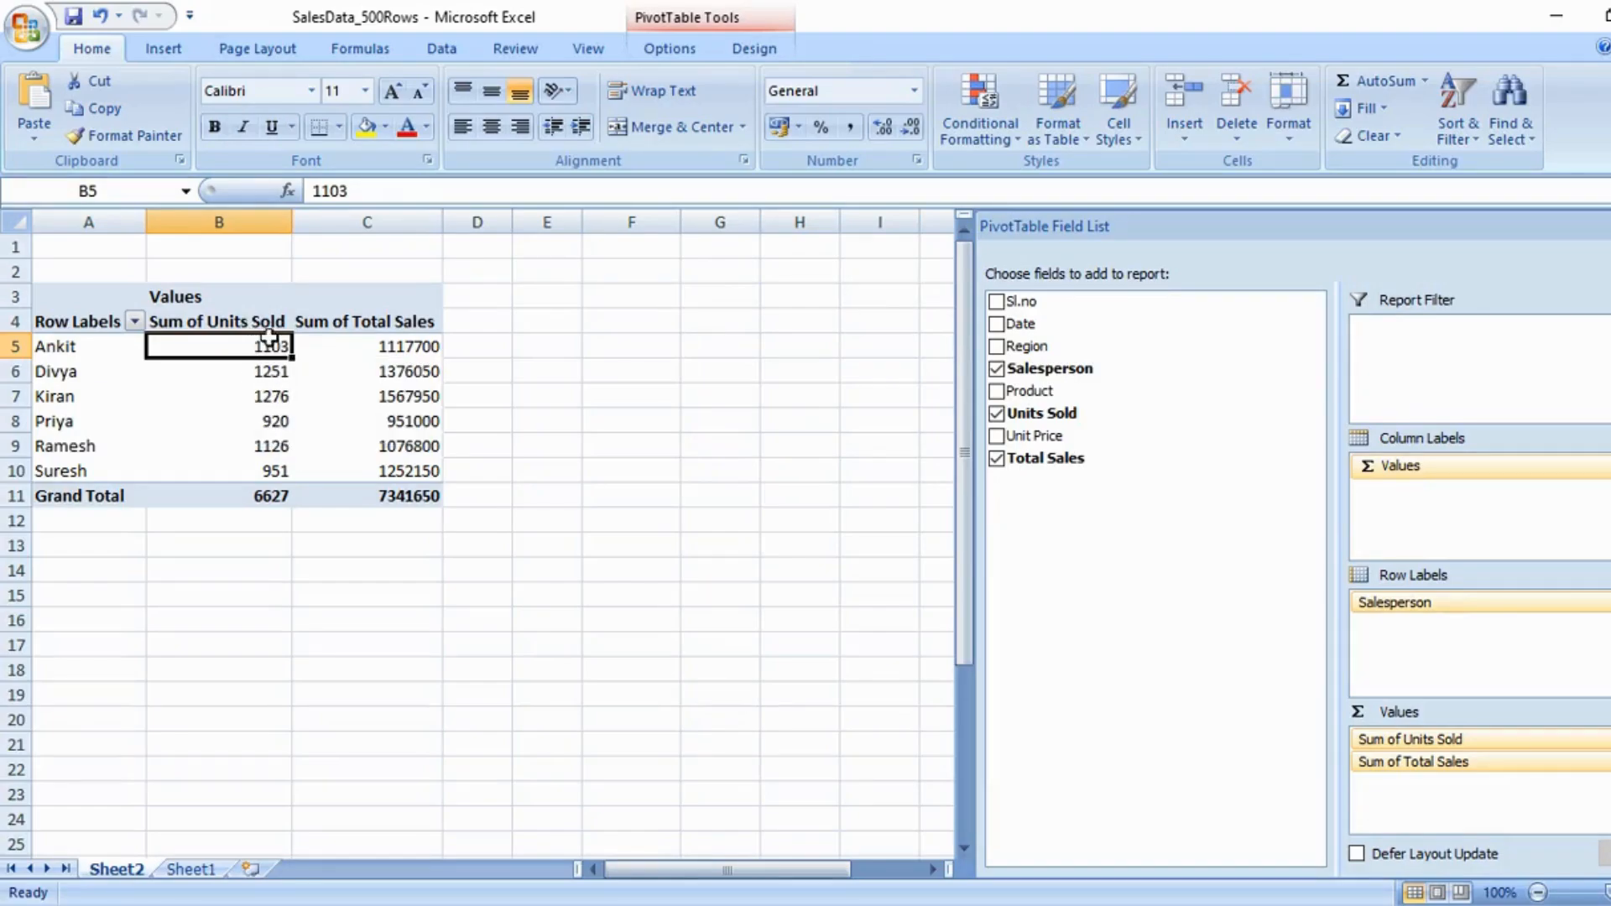
mouse_move(274, 382)
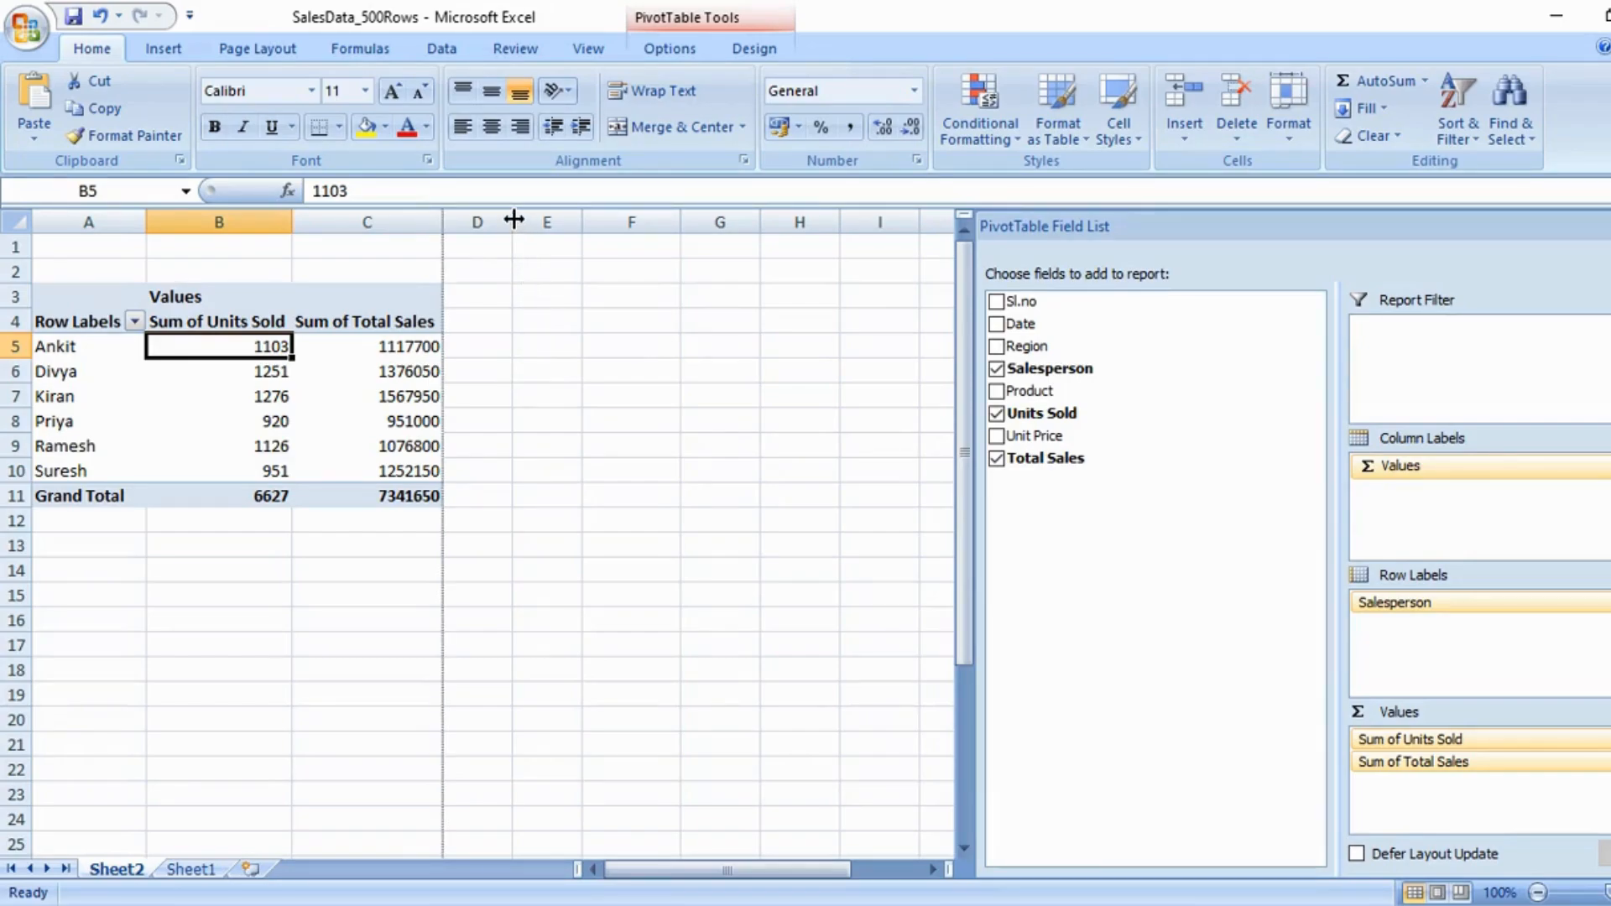
Widen the empty column D beside the PivotTable and select its cell D4.
left_click_drag(516, 228, 549, 227)
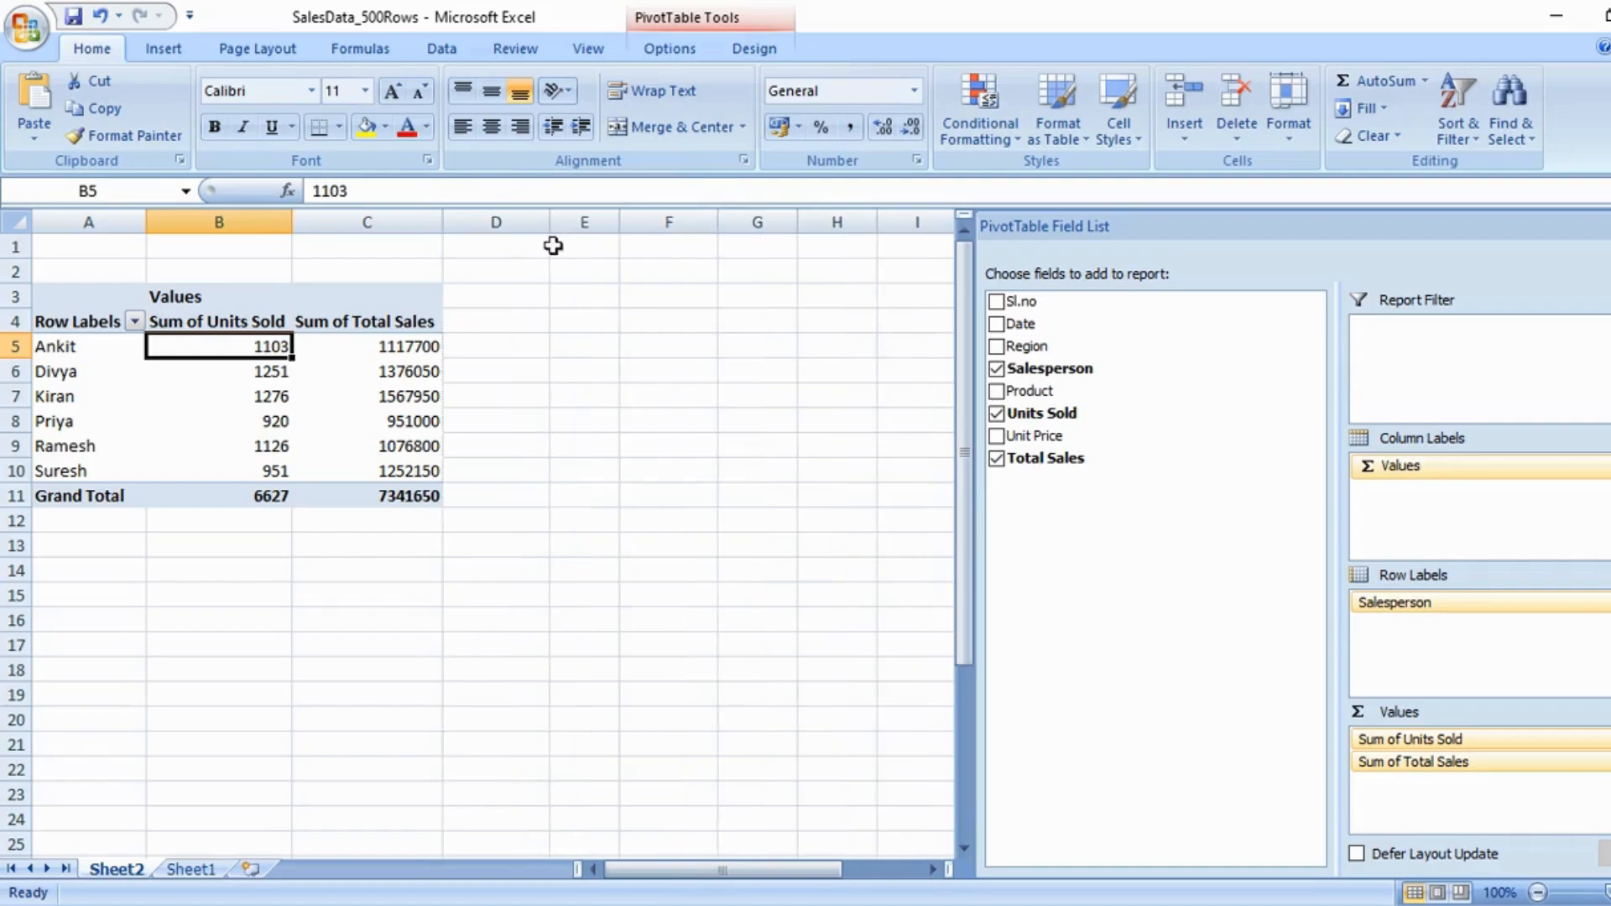
left_click(489, 348)
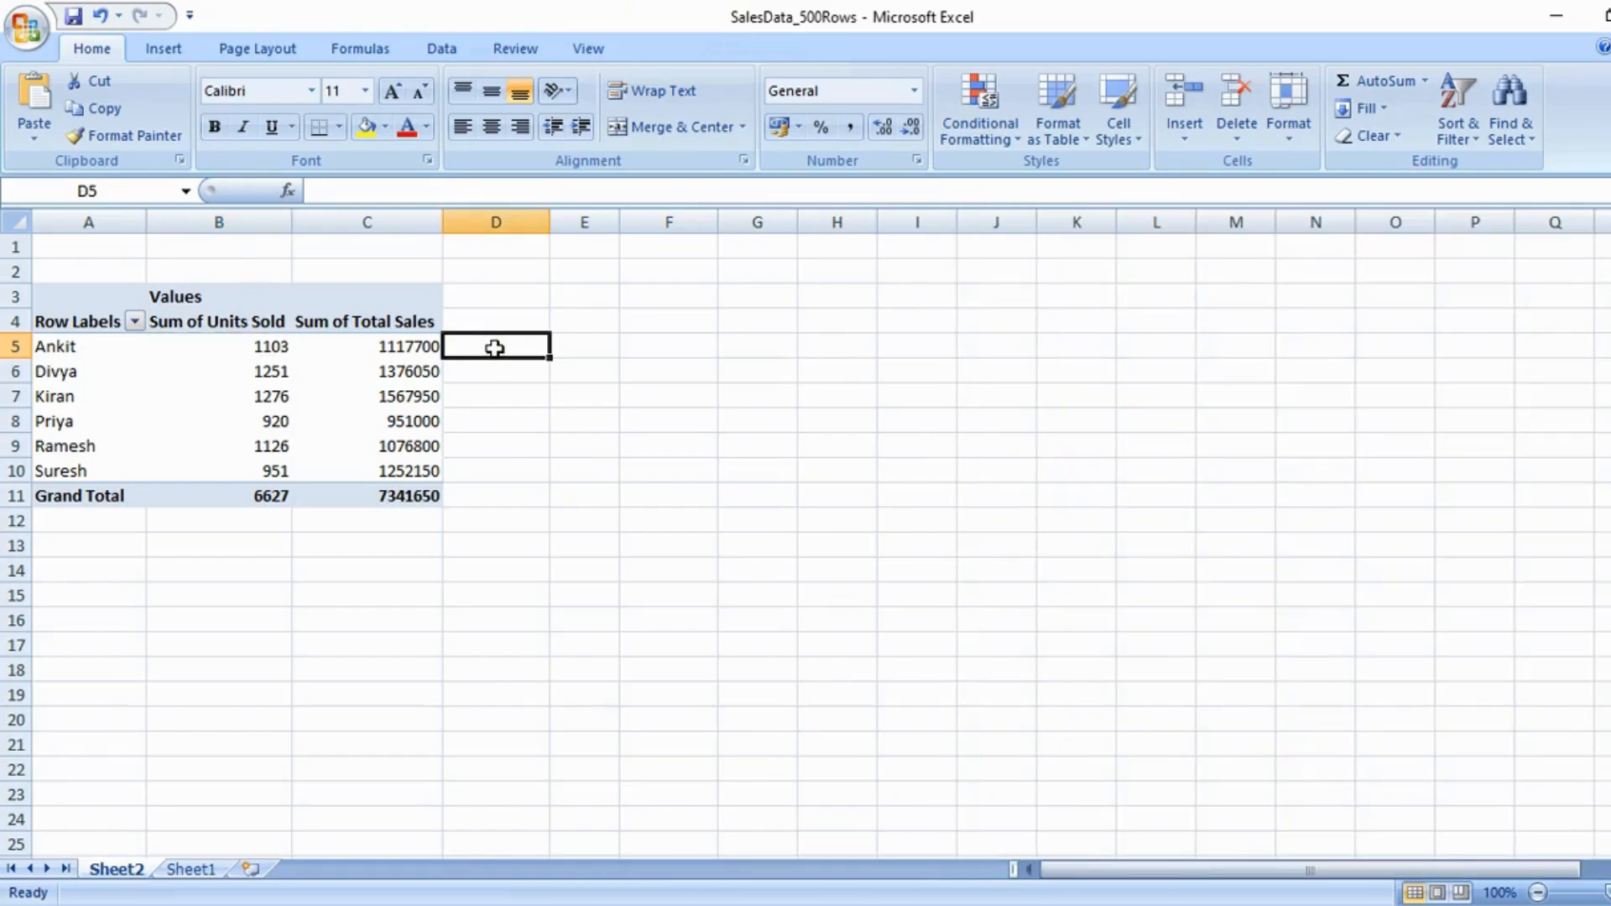
left_click(485, 319)
left_click(389, 306)
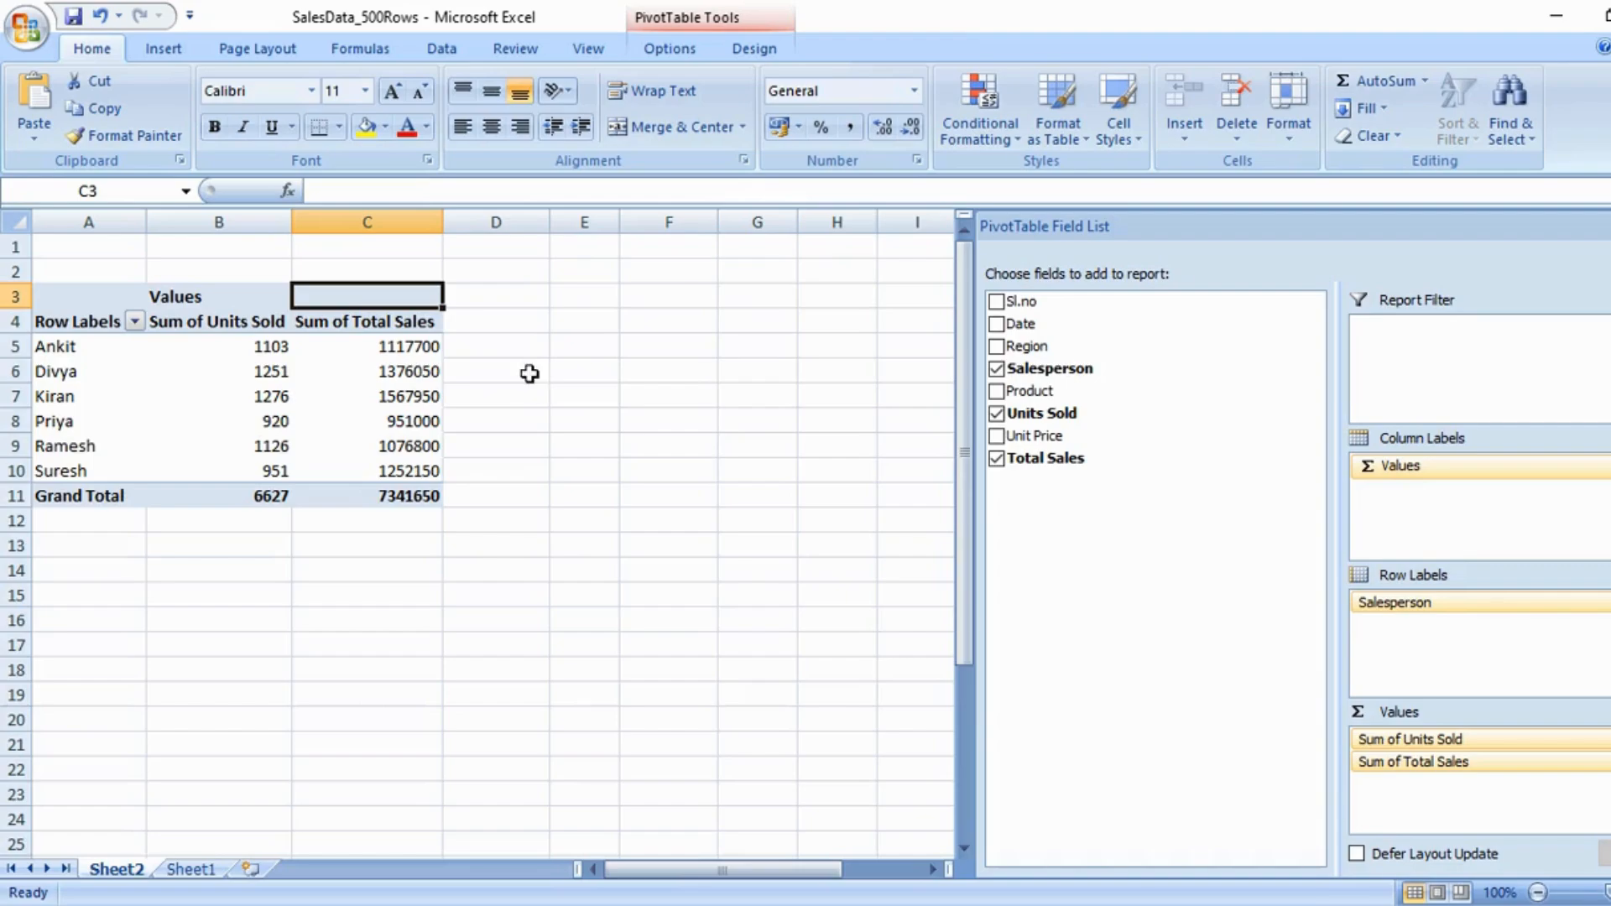
left_click(493, 342)
left_click(492, 319)
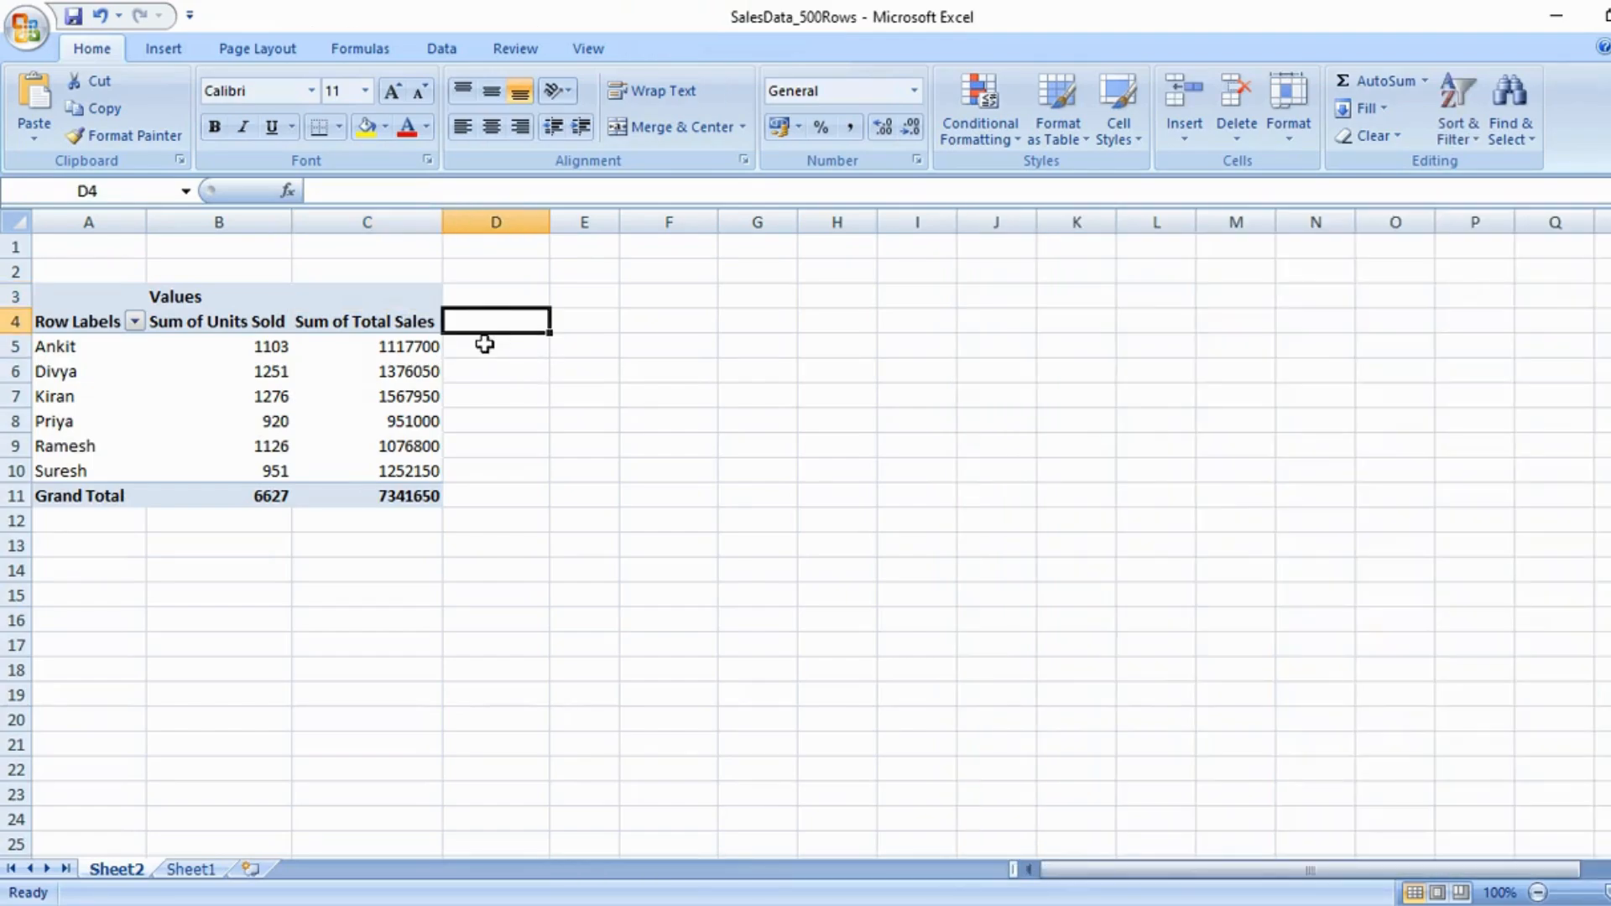
Start a new calculated field for the PivotTable and name it New_field.
left_click(370, 322)
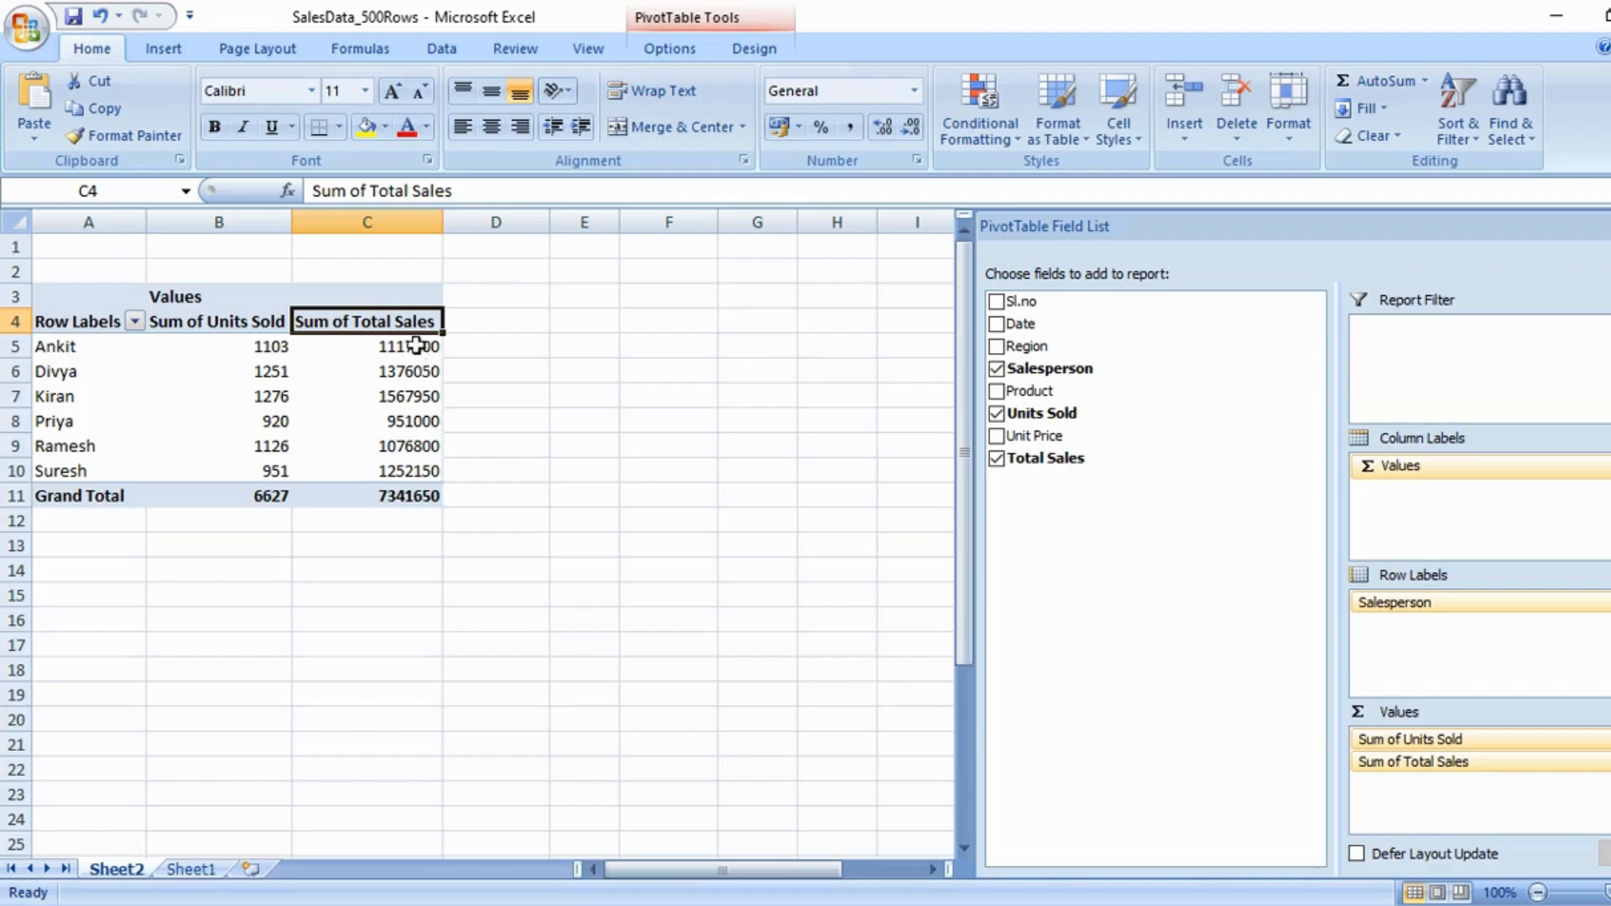
left_click(736, 12)
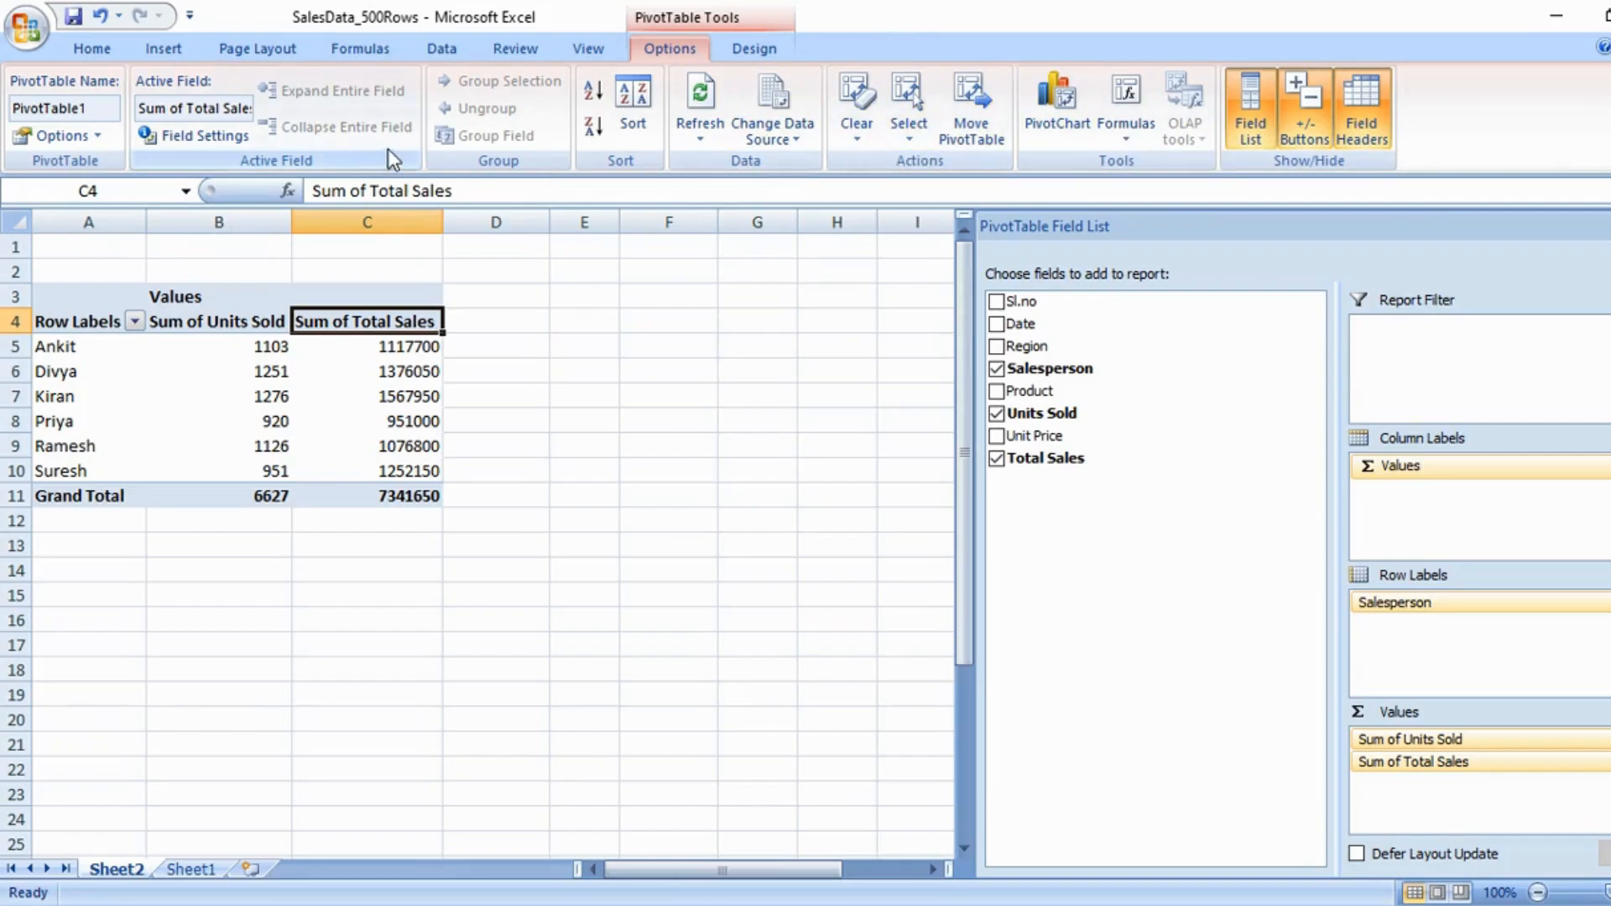
left_click(1126, 139)
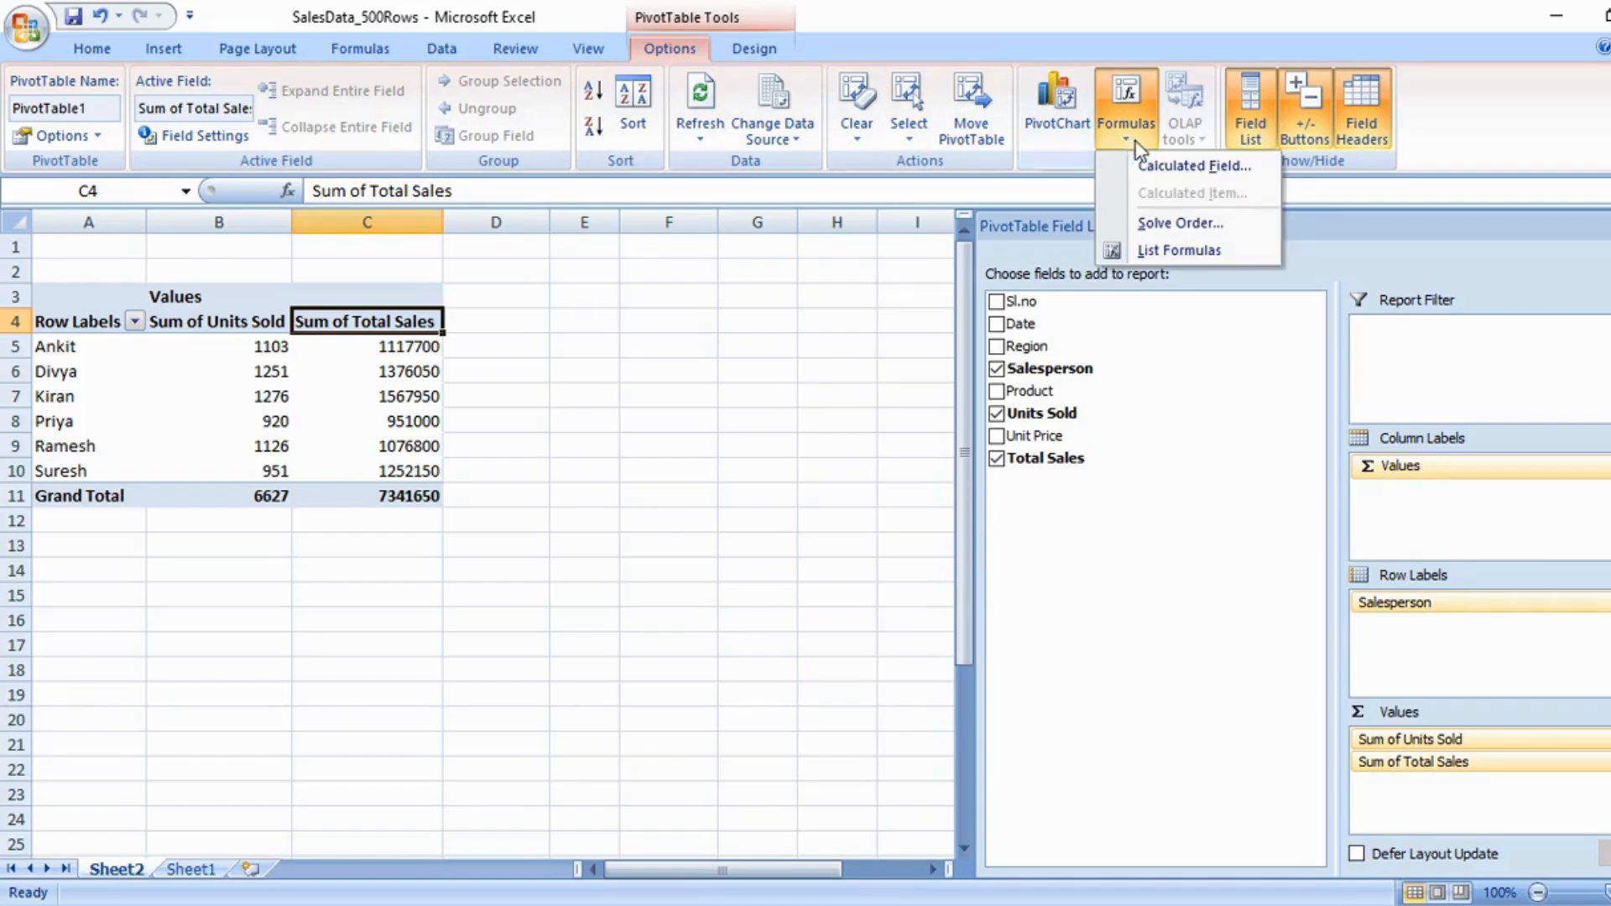
left_click(1208, 174)
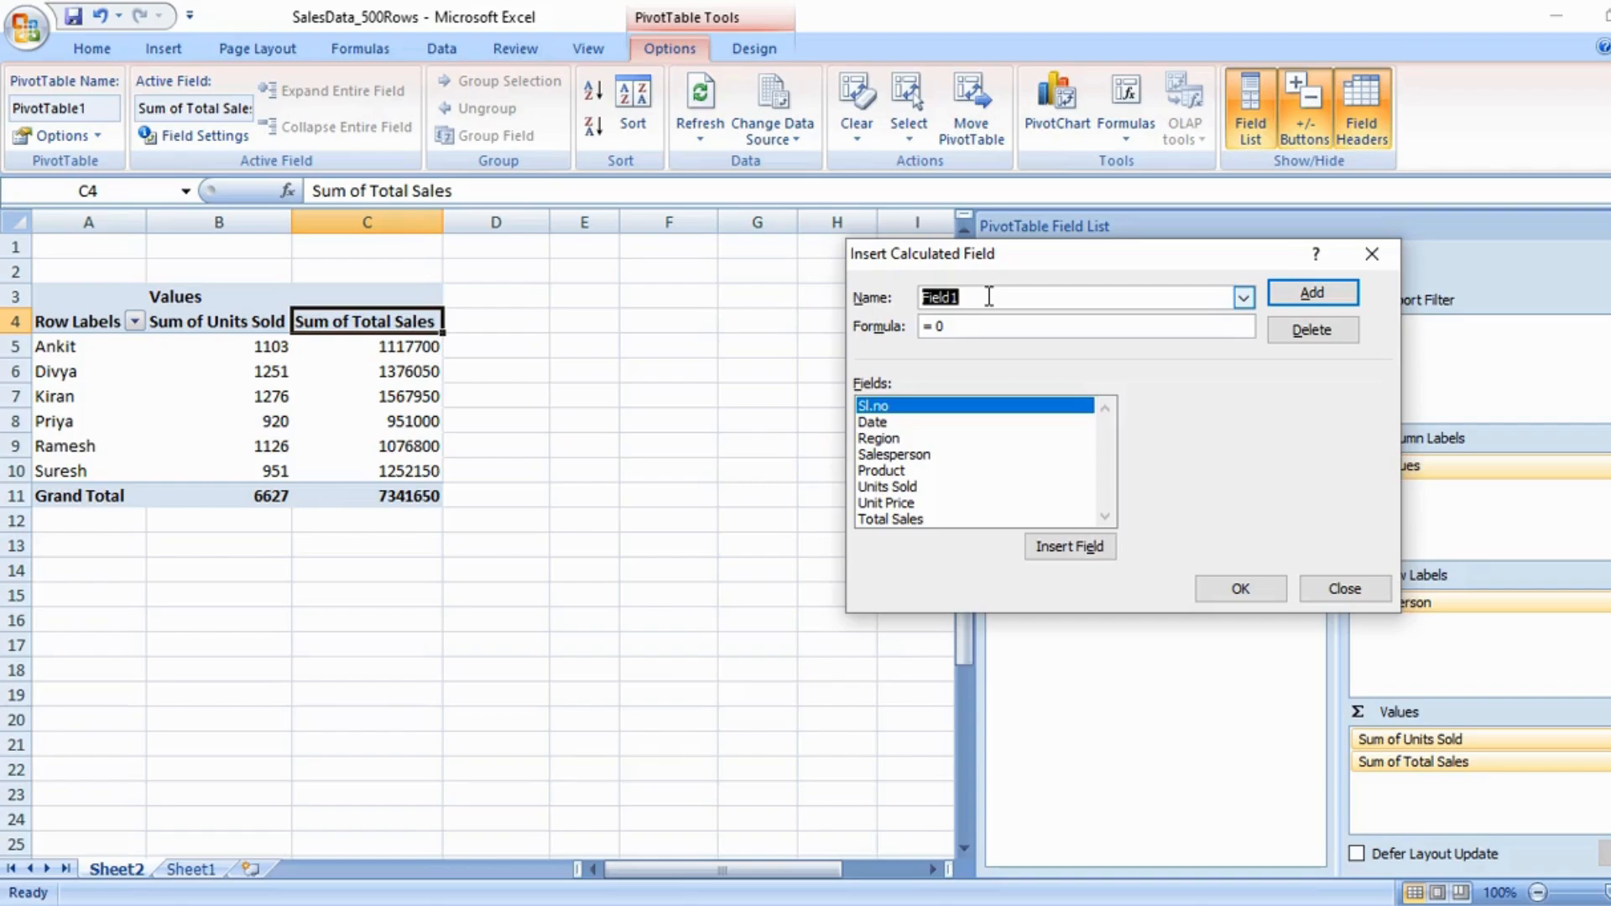
type("New")
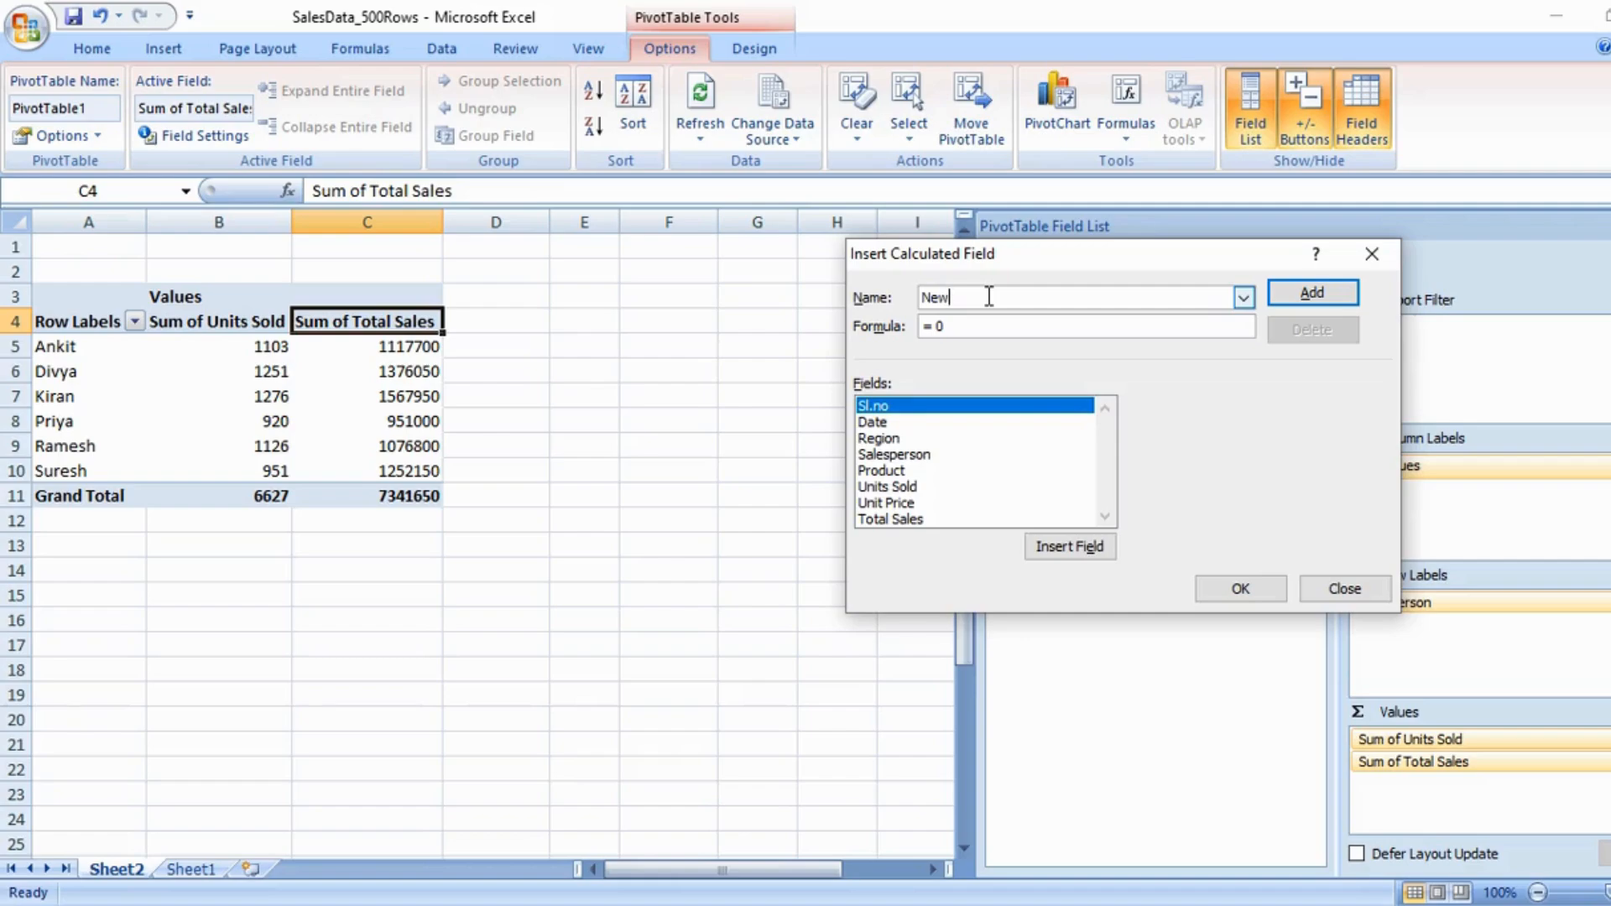
type("_field")
Set the calculated field's formula to 'Total Sales' / 'Units Sold' and add the field to the PivotTable.
left_click(982, 320)
key("BackSpace")
left_click(929, 520)
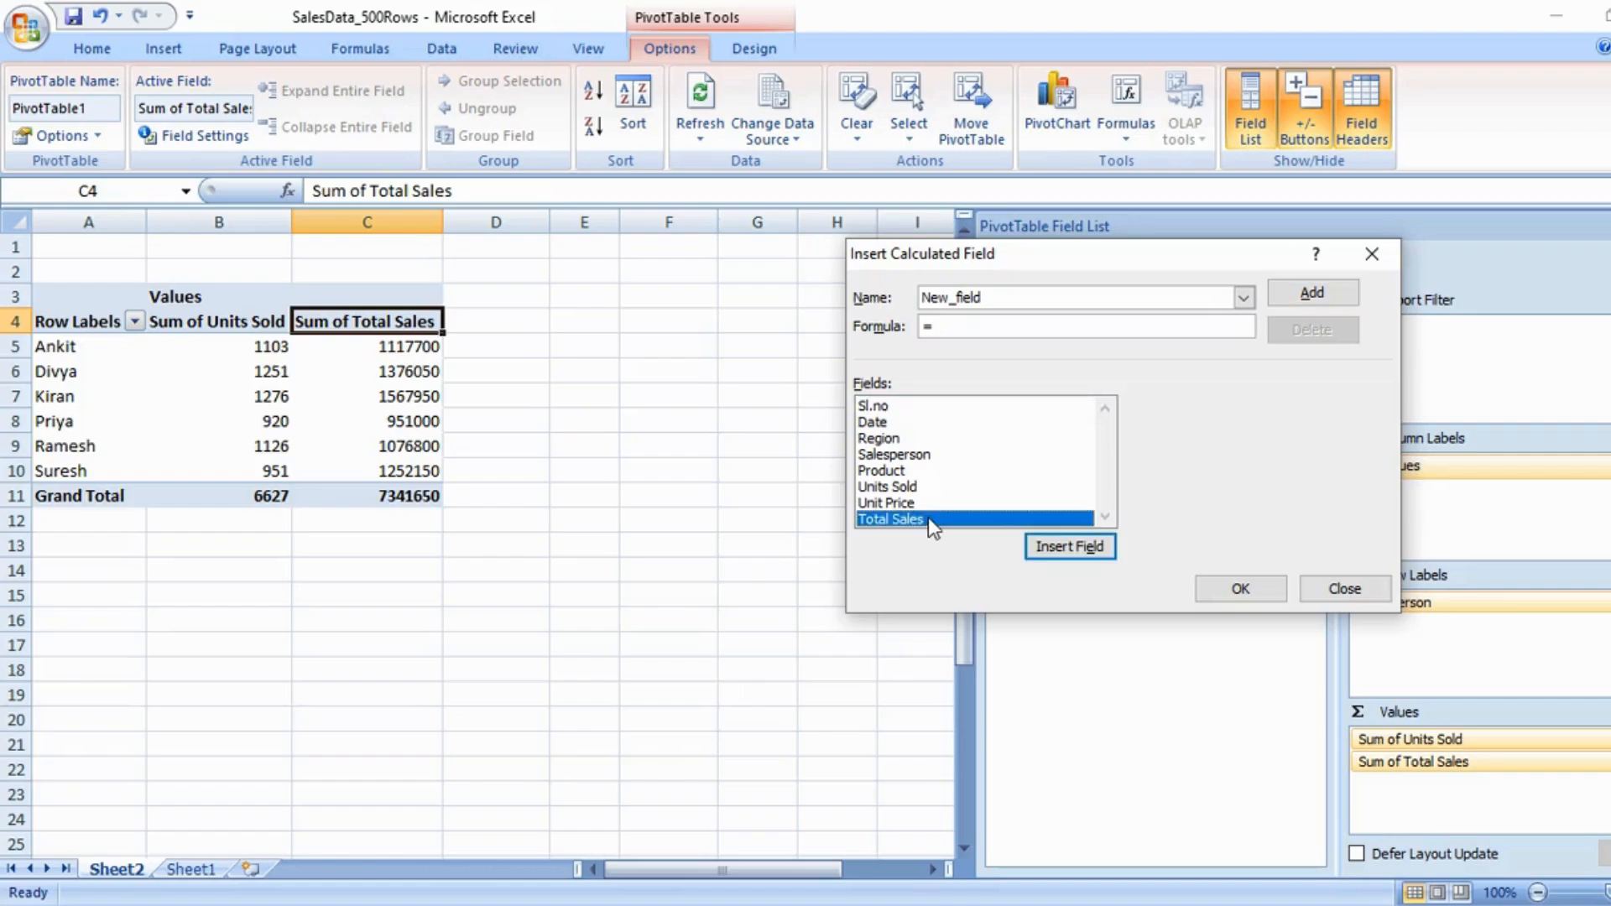
left_click(981, 327)
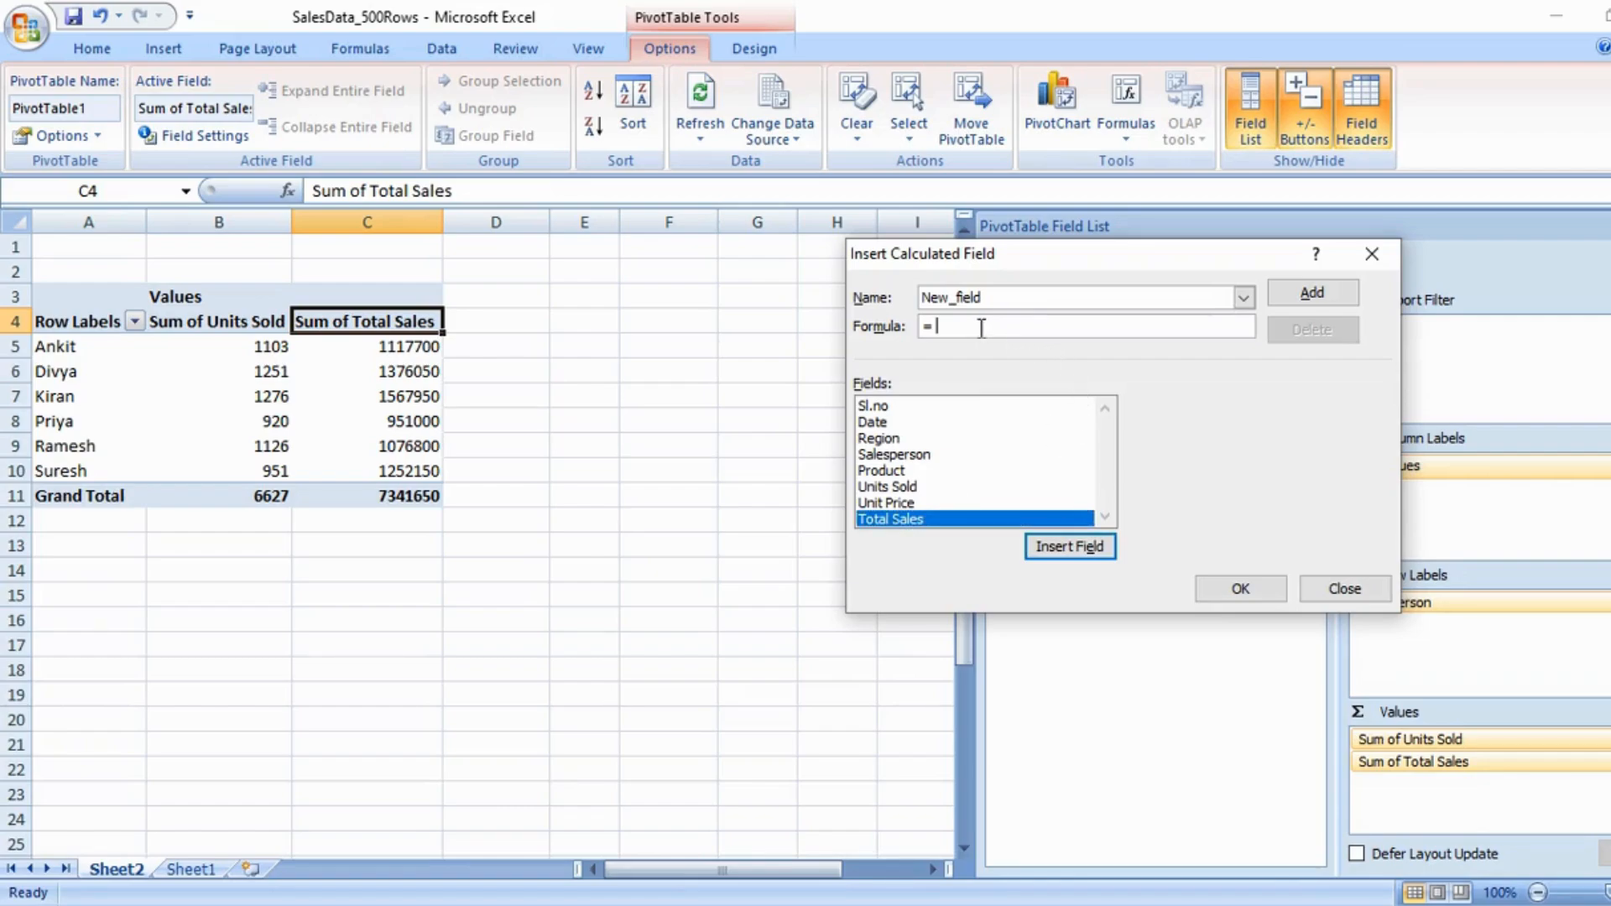
left_click(1065, 545)
type("/")
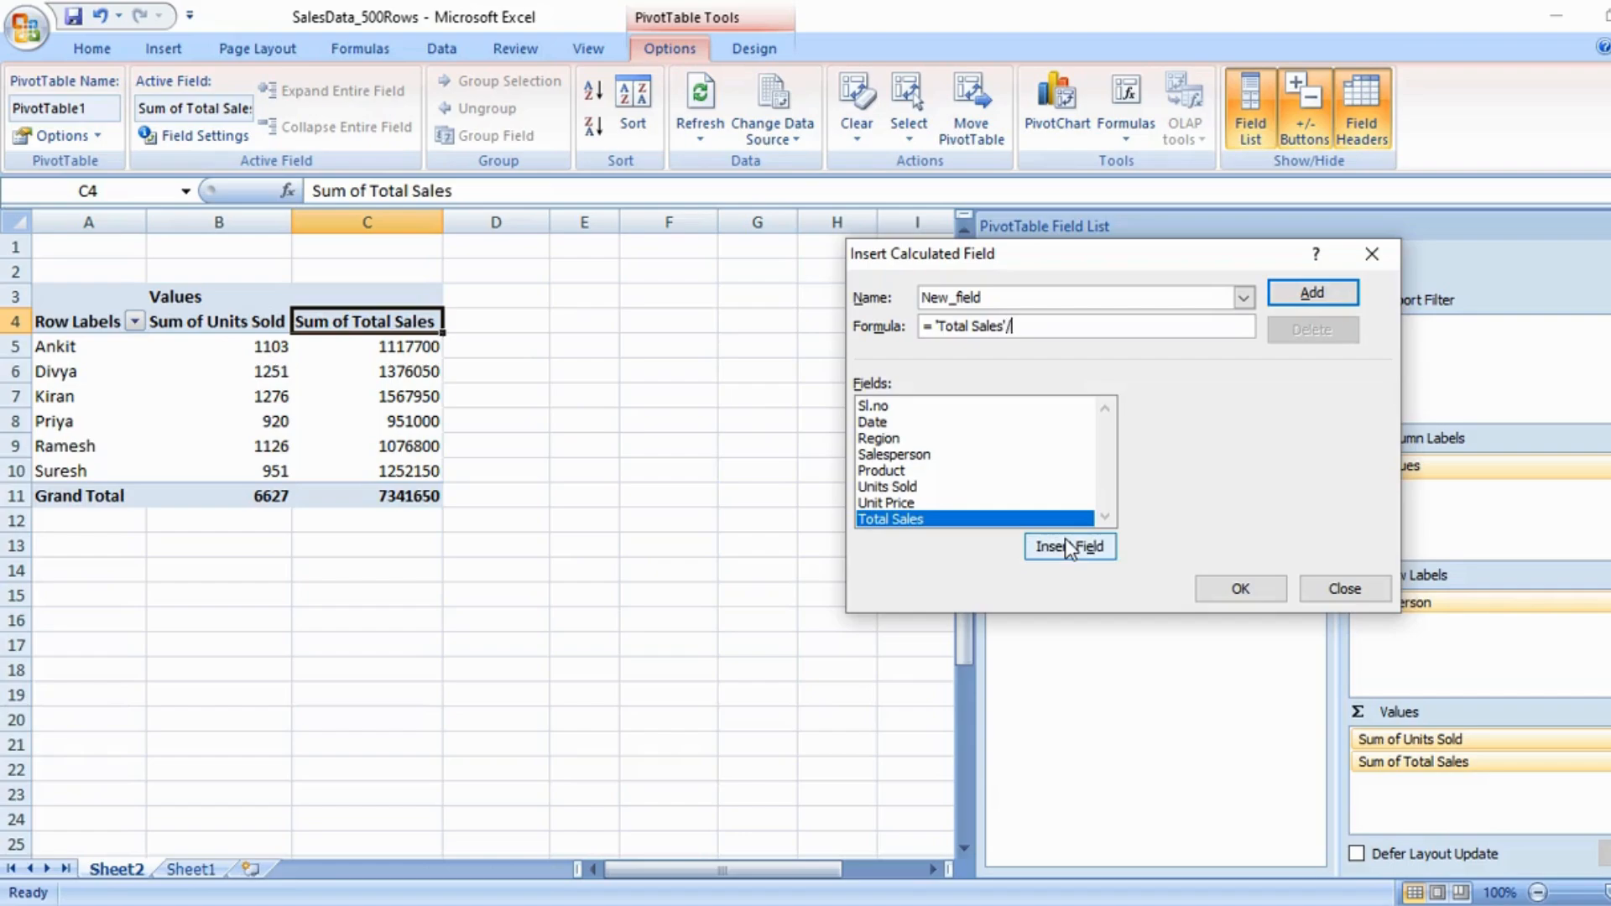
left_click(937, 489)
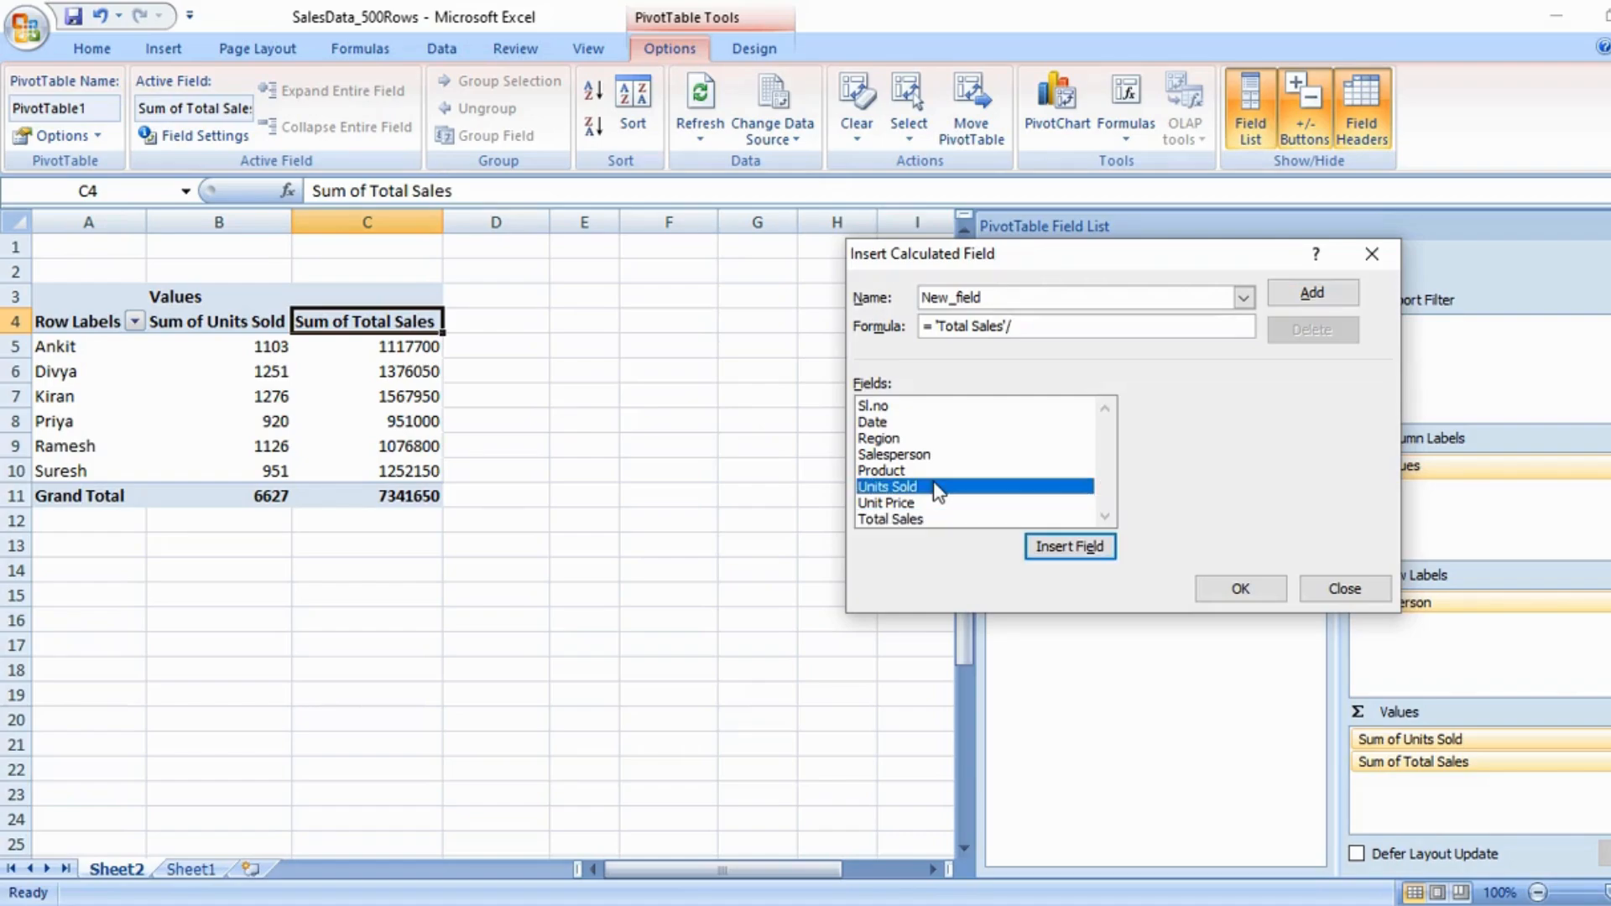
left_click(1093, 553)
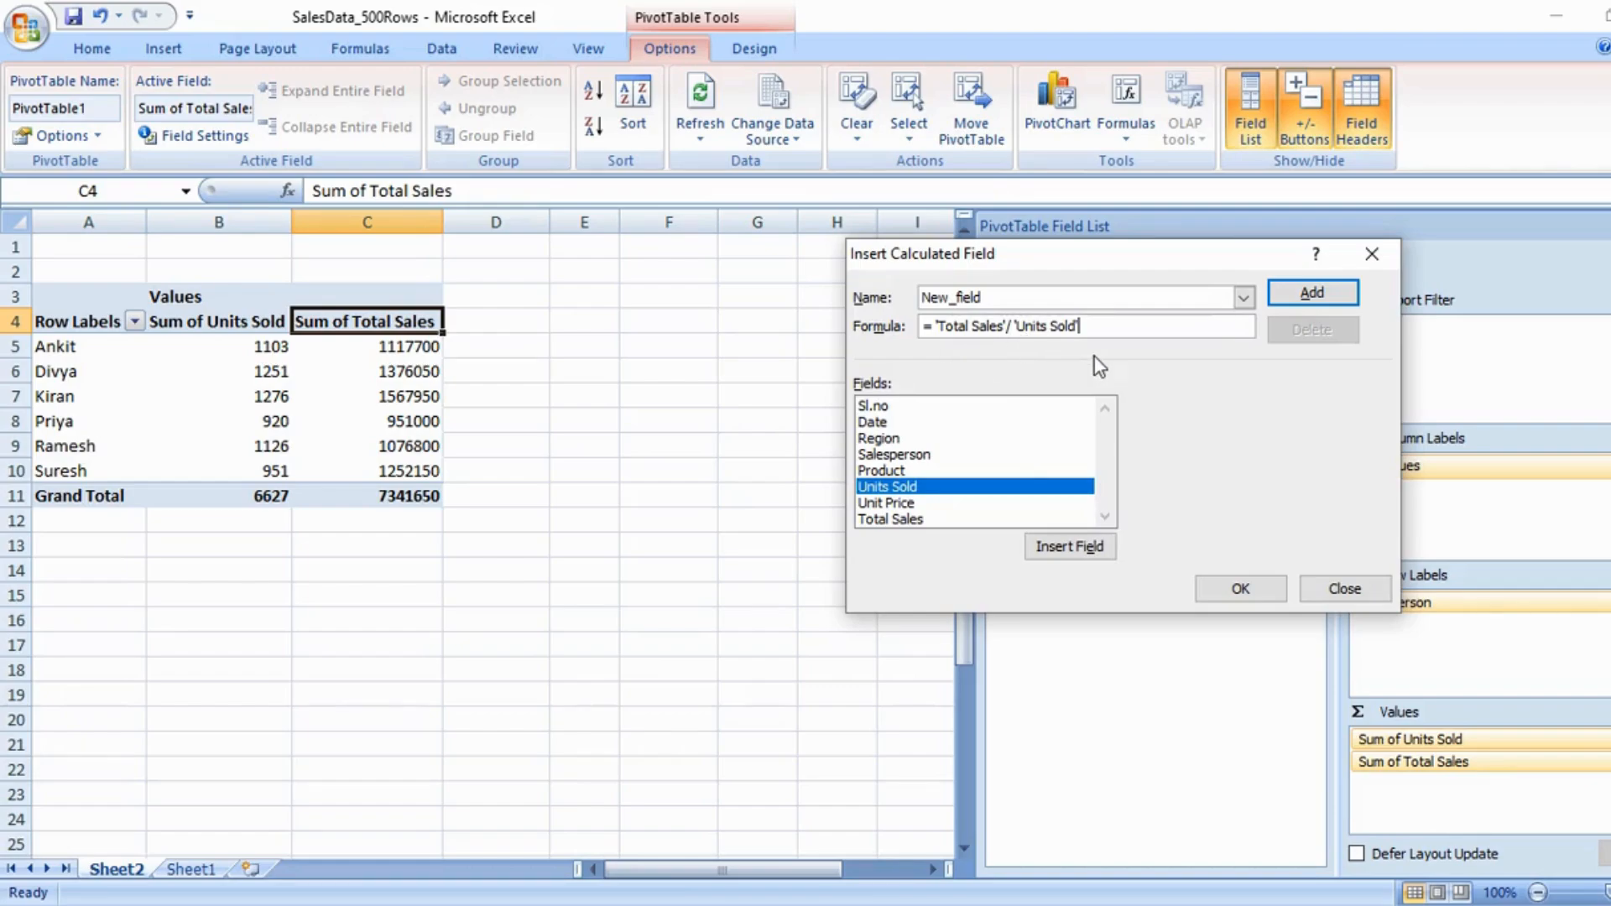
left_click(1303, 293)
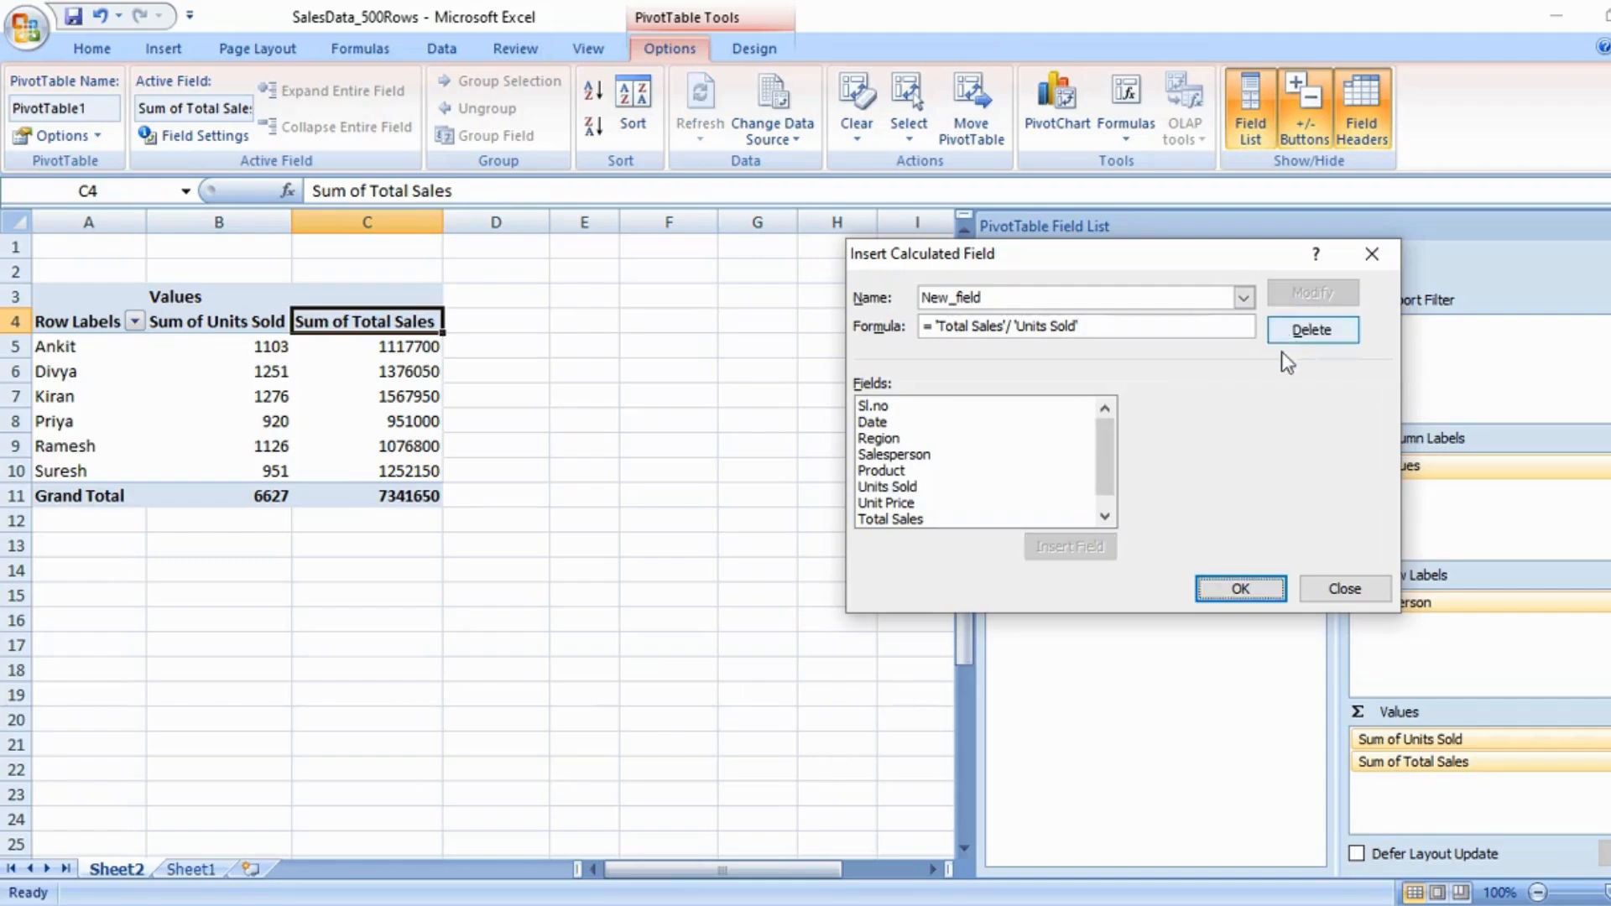
left_click(1241, 588)
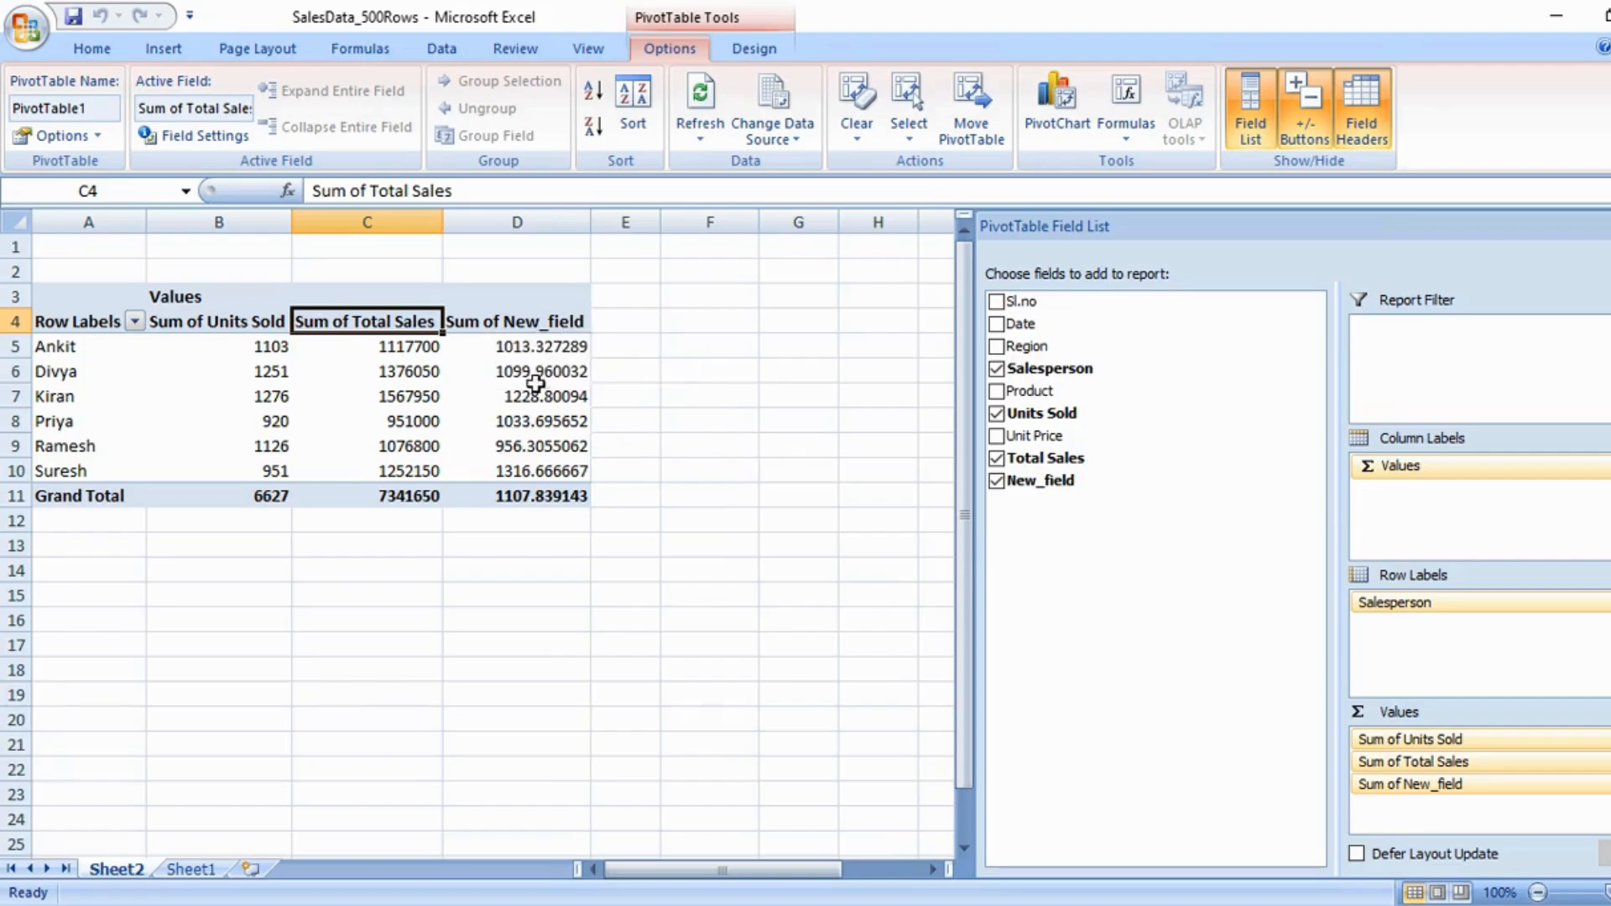
Check the Sum of New_field values against the Units Sold and Total Sales columns of the source data on Sheet1.
left_click(541, 321)
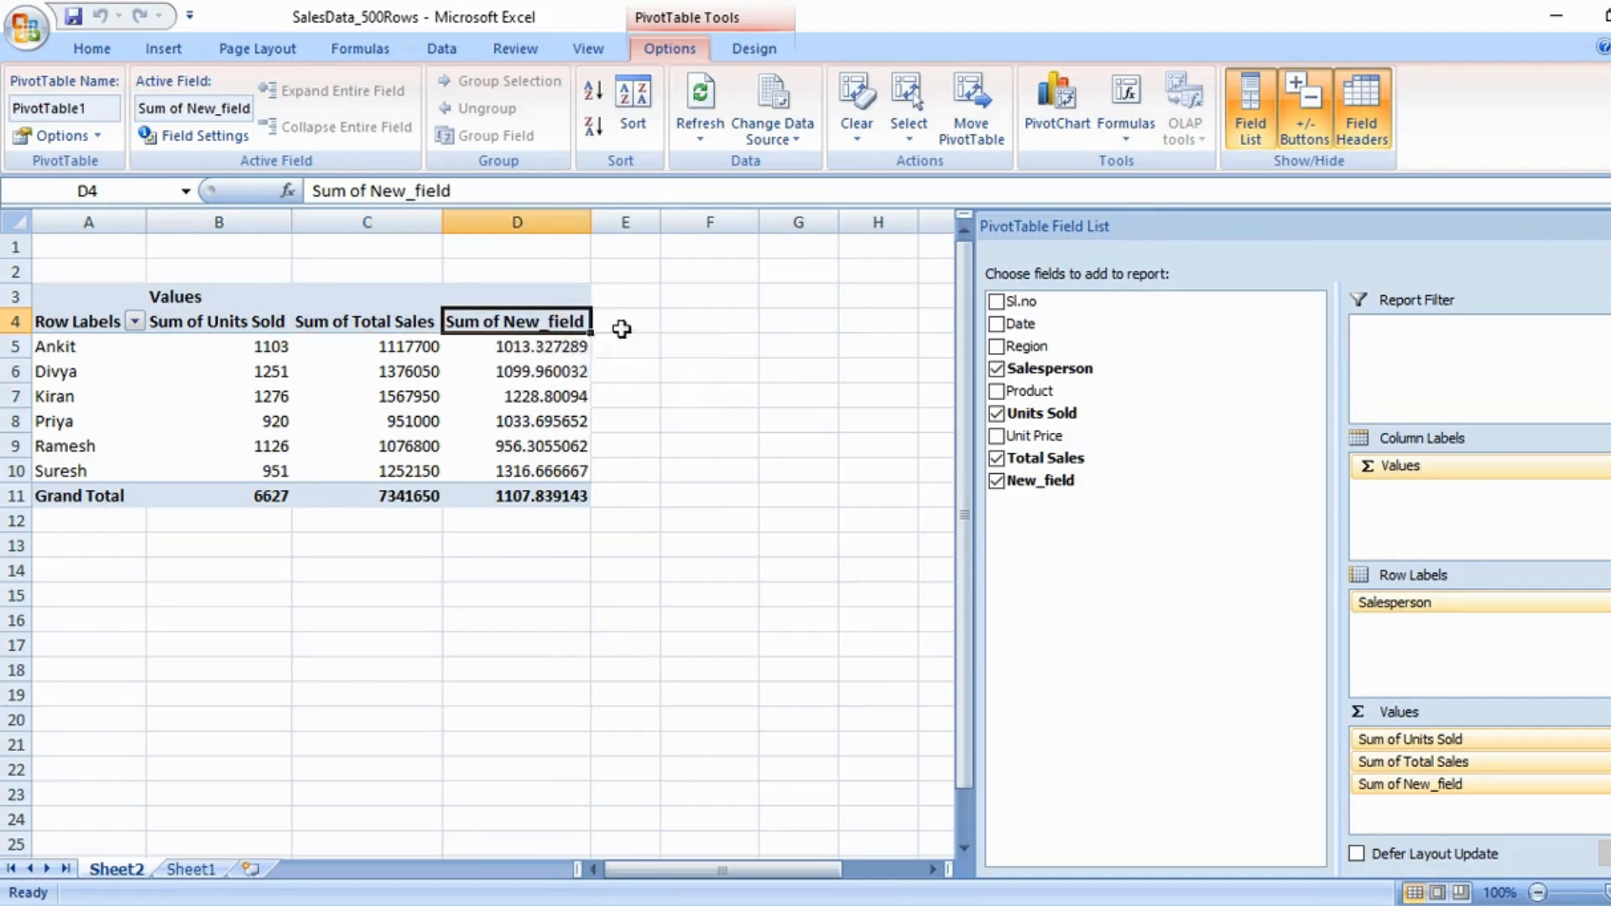
left_click(528, 346)
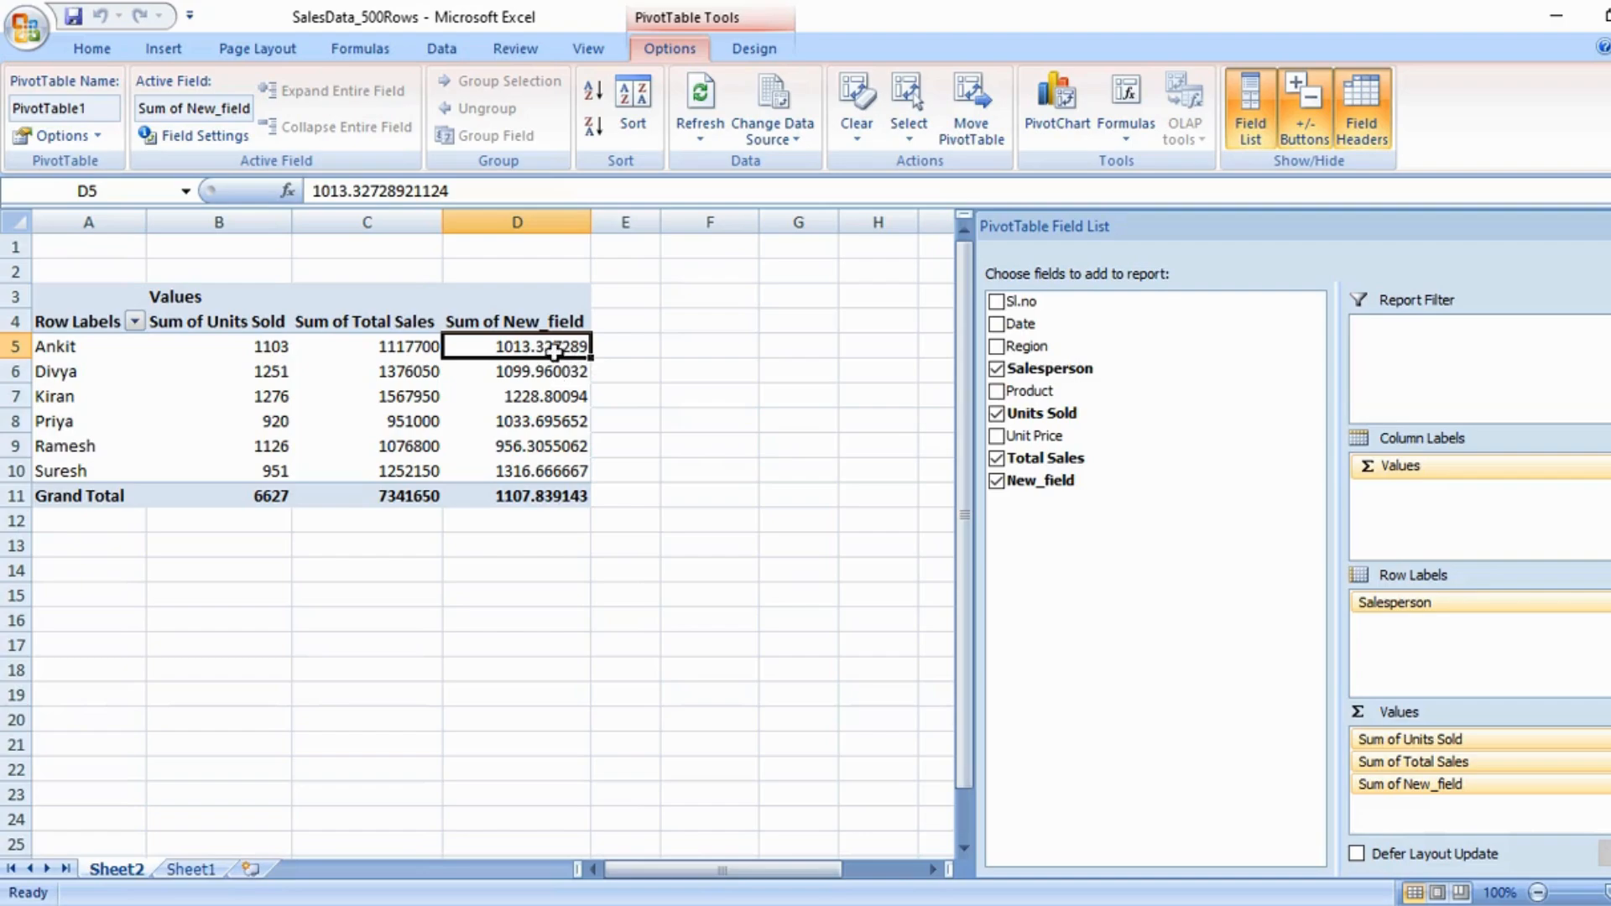
left_click(191, 869)
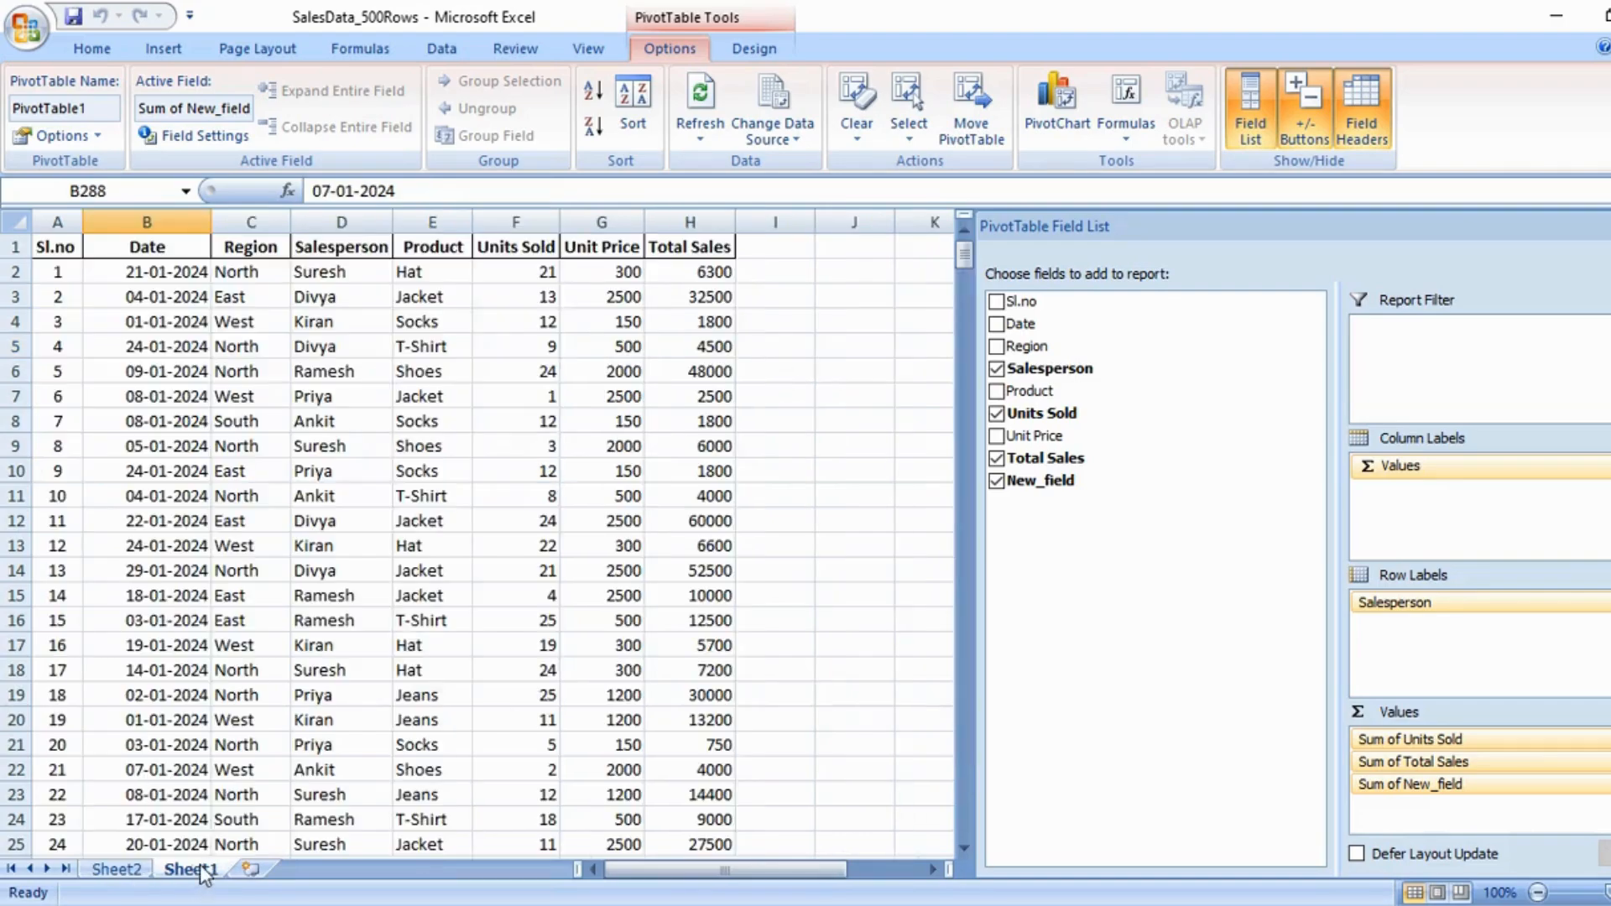
left_click(795, 289)
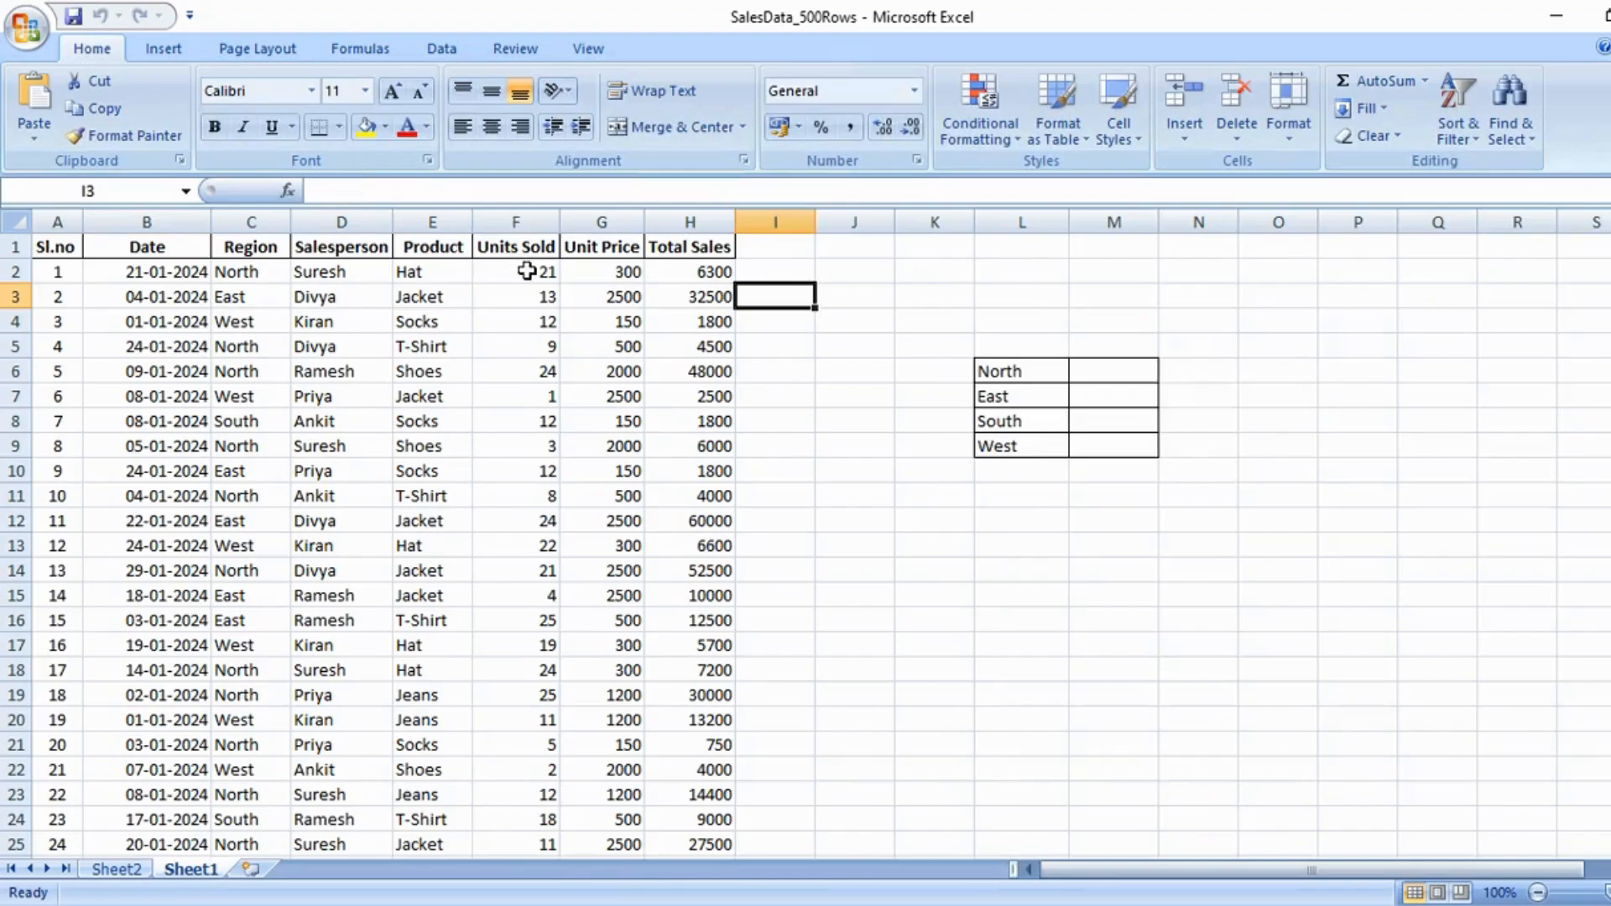
left_click(716, 272)
left_click(539, 271)
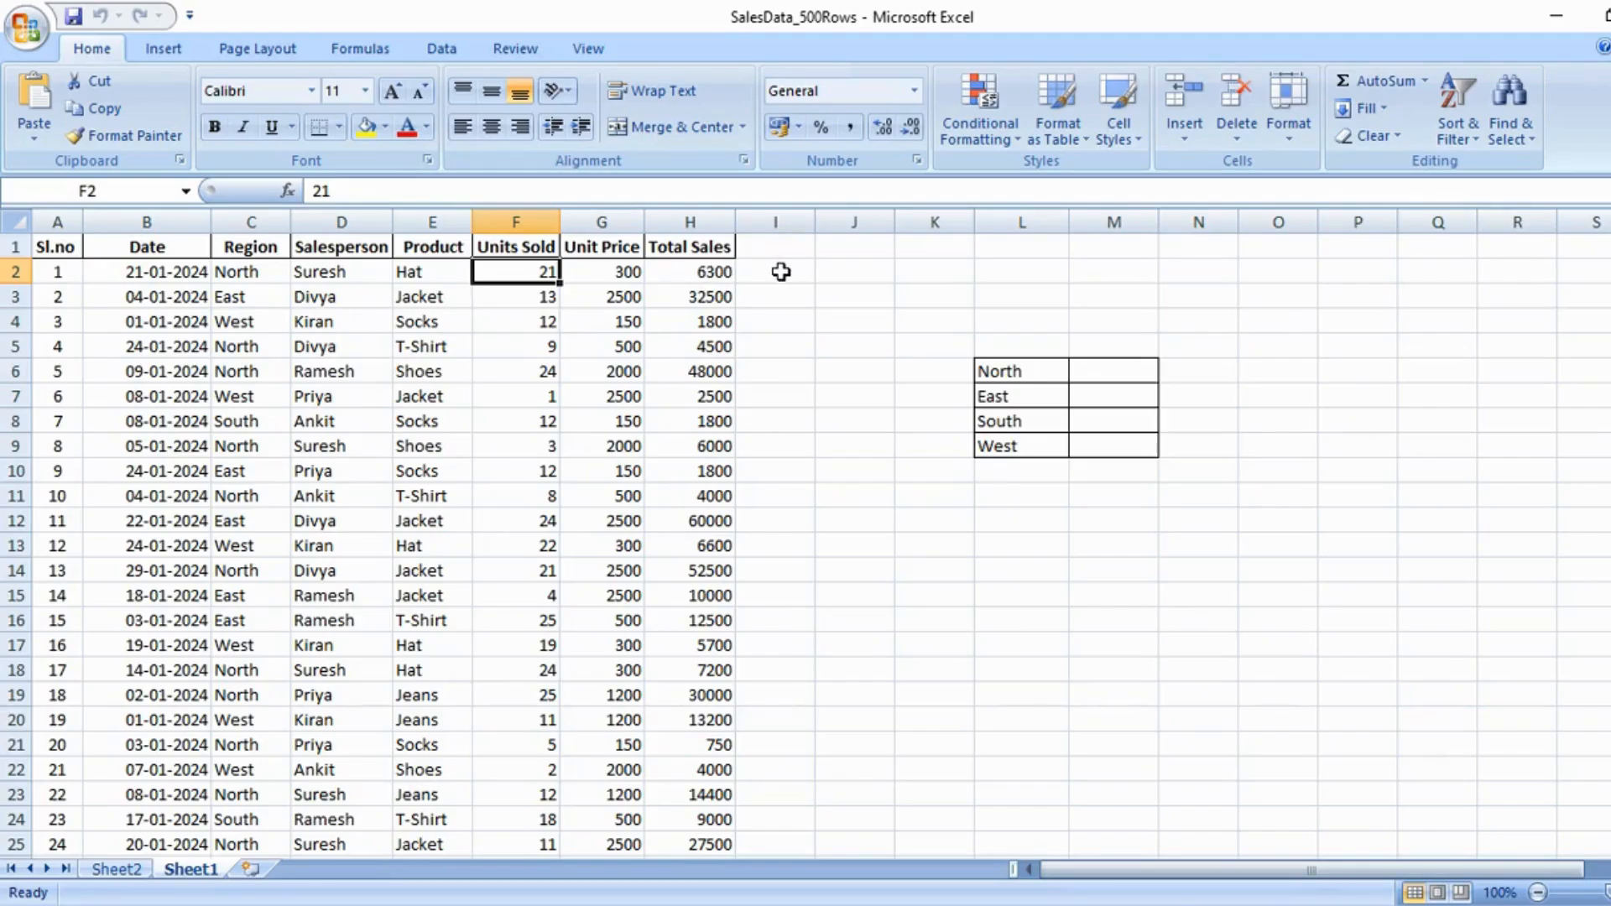
Enter the formula =H2/F2 in cell I2 of Sheet1 to divide the first row's Total Sales by its Units Sold.
left_click(780, 271)
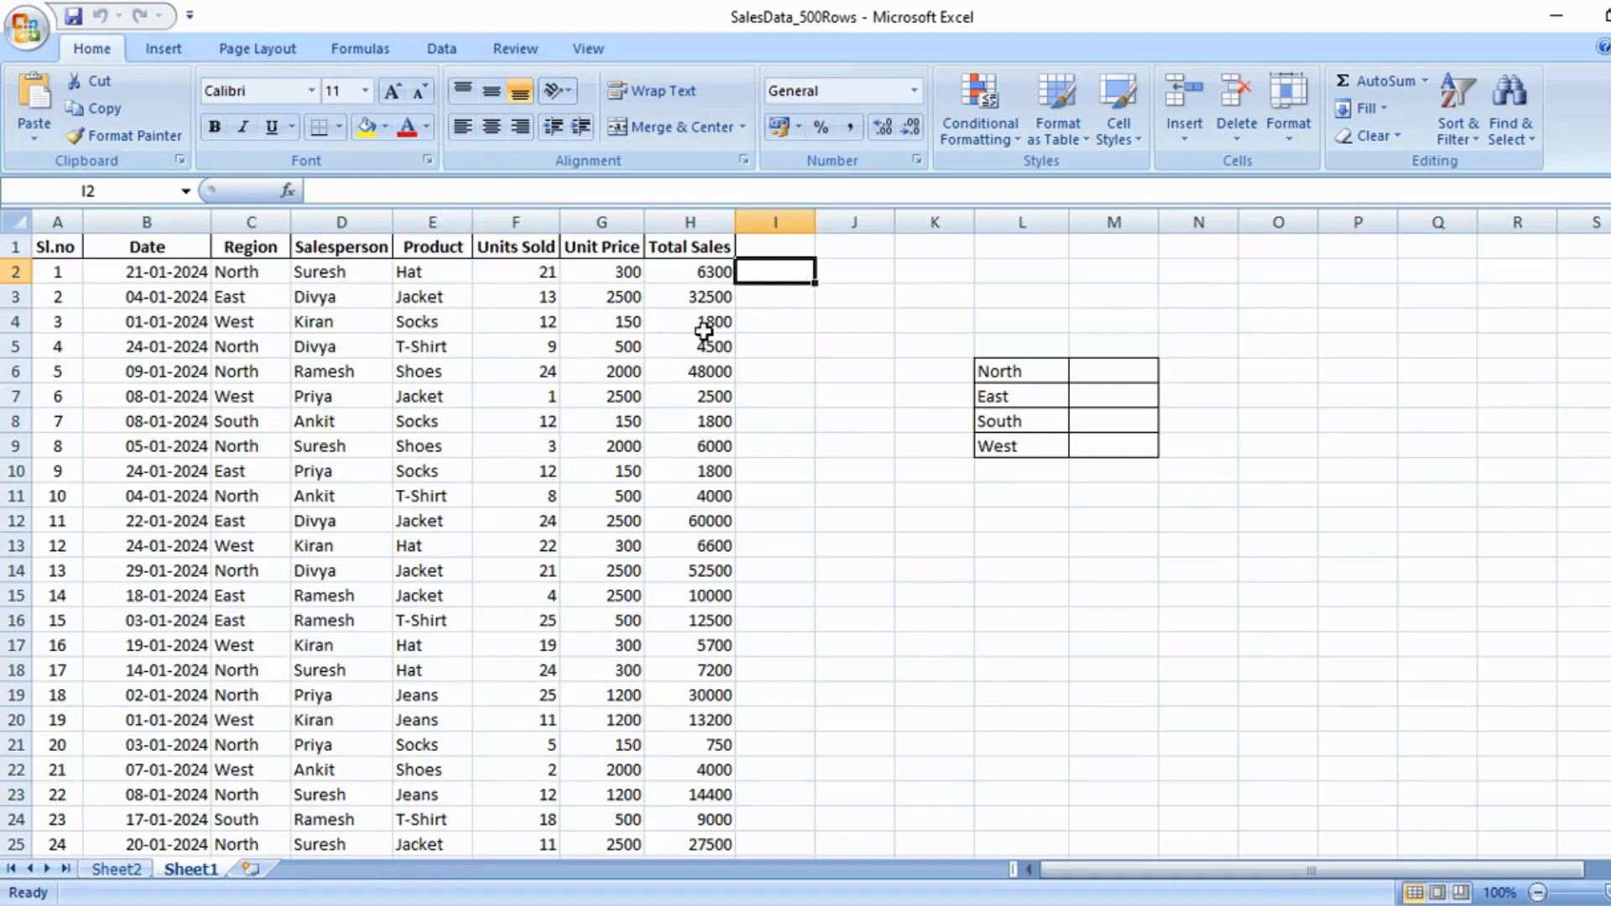
double_click(769, 271)
type("=")
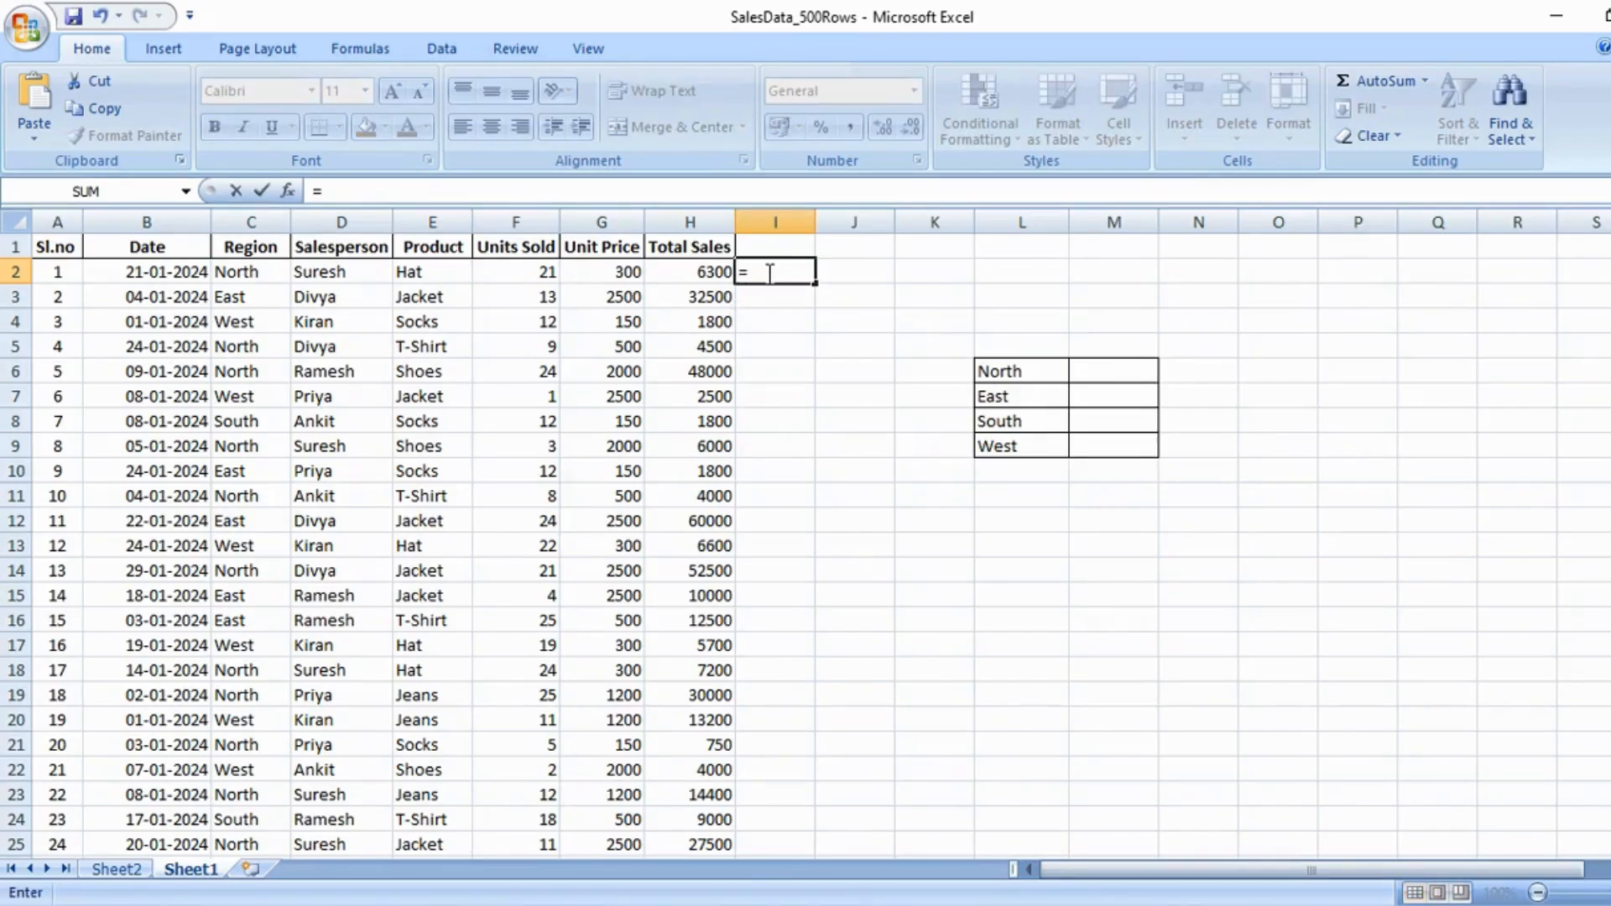
left_click(690, 270)
type("/")
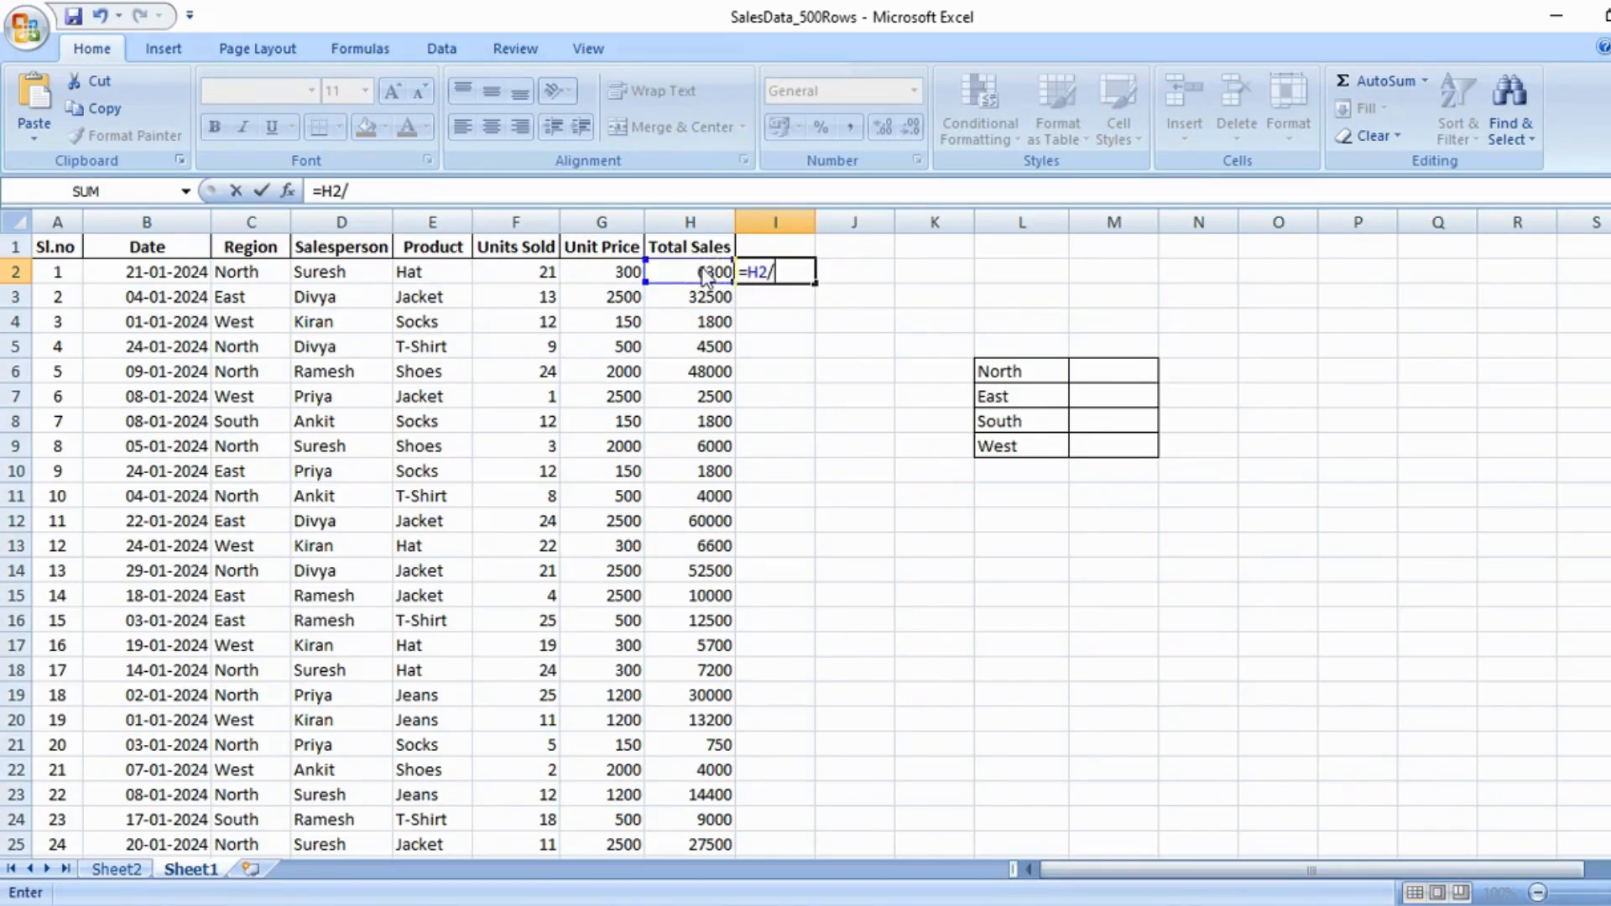
key("Return")
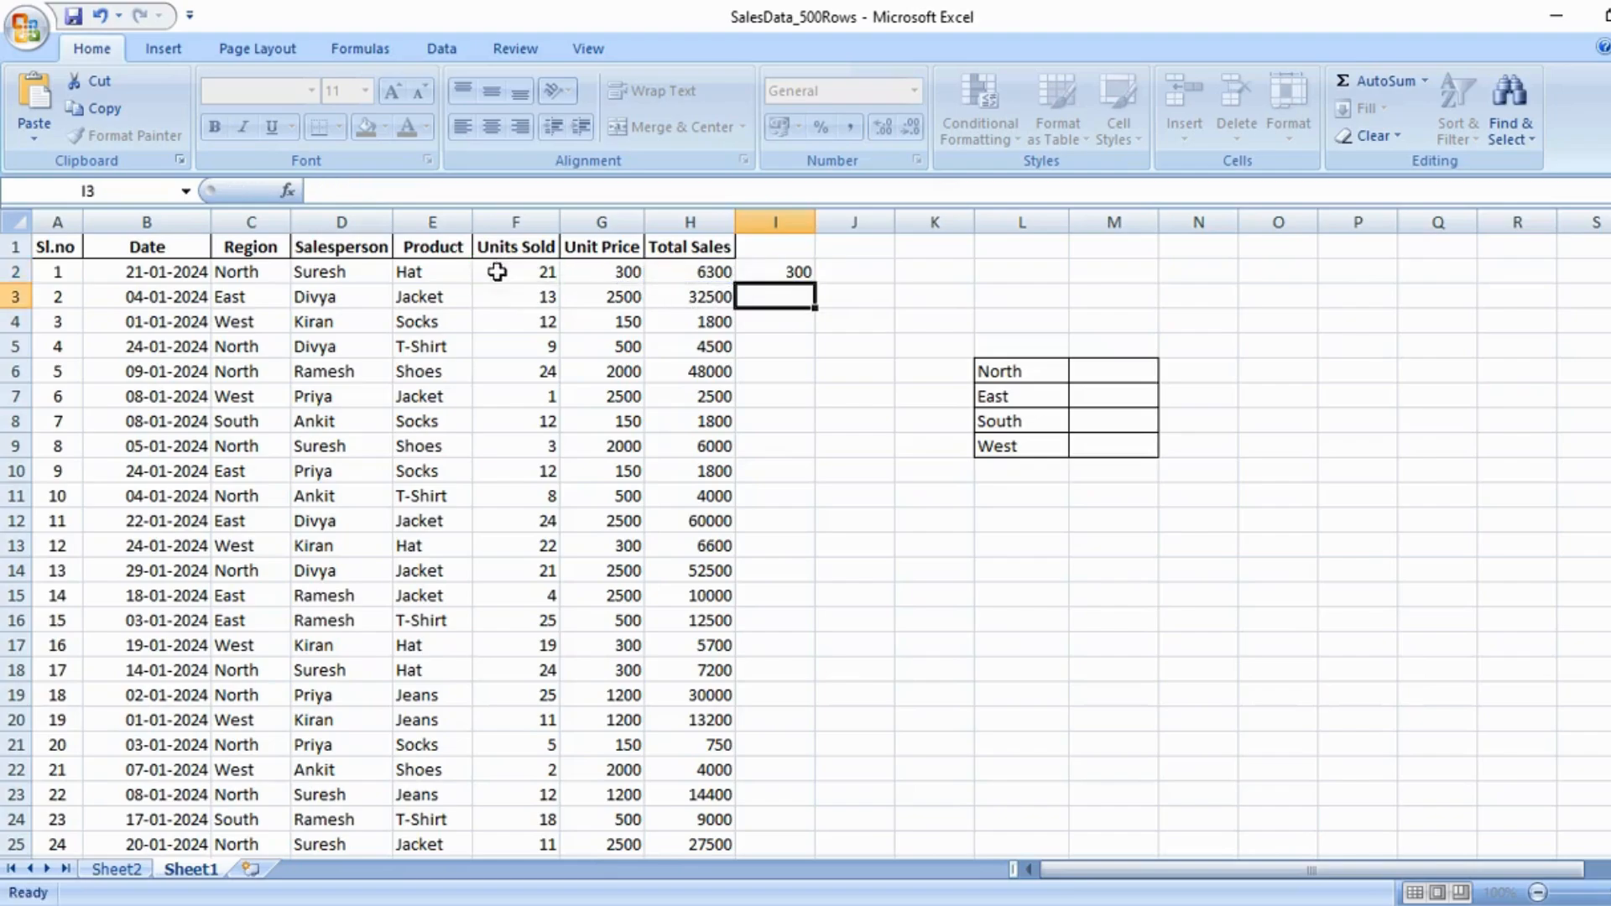
Compare the result in I2 with the Unit Price in G2 and inspect the cell references in I2's formula.
left_click(605, 265)
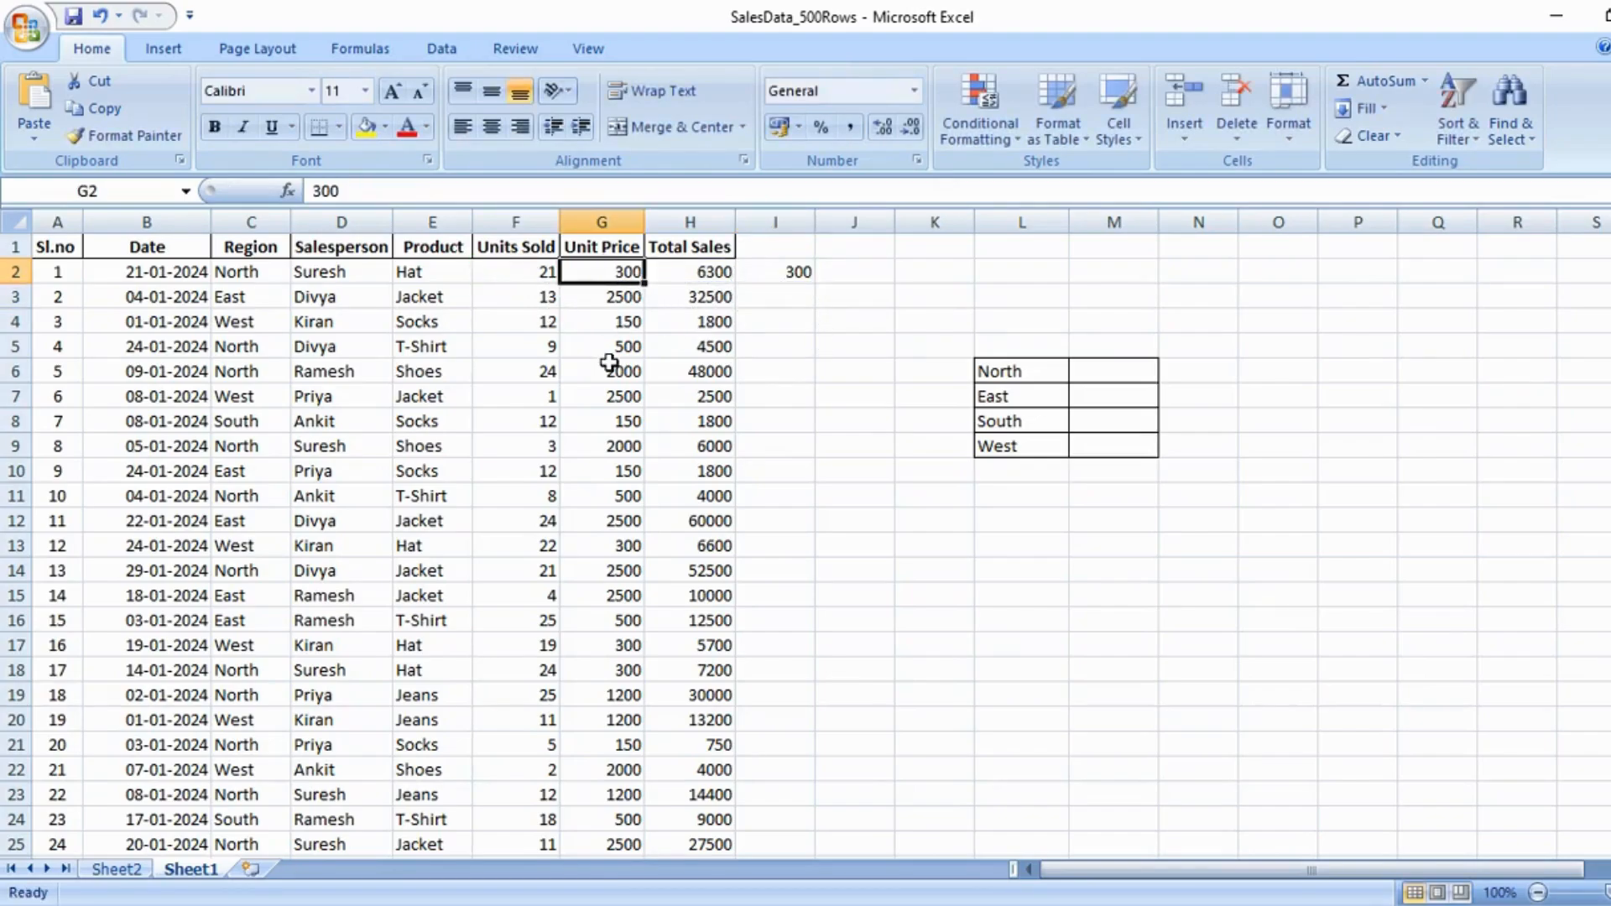
left_click(801, 267)
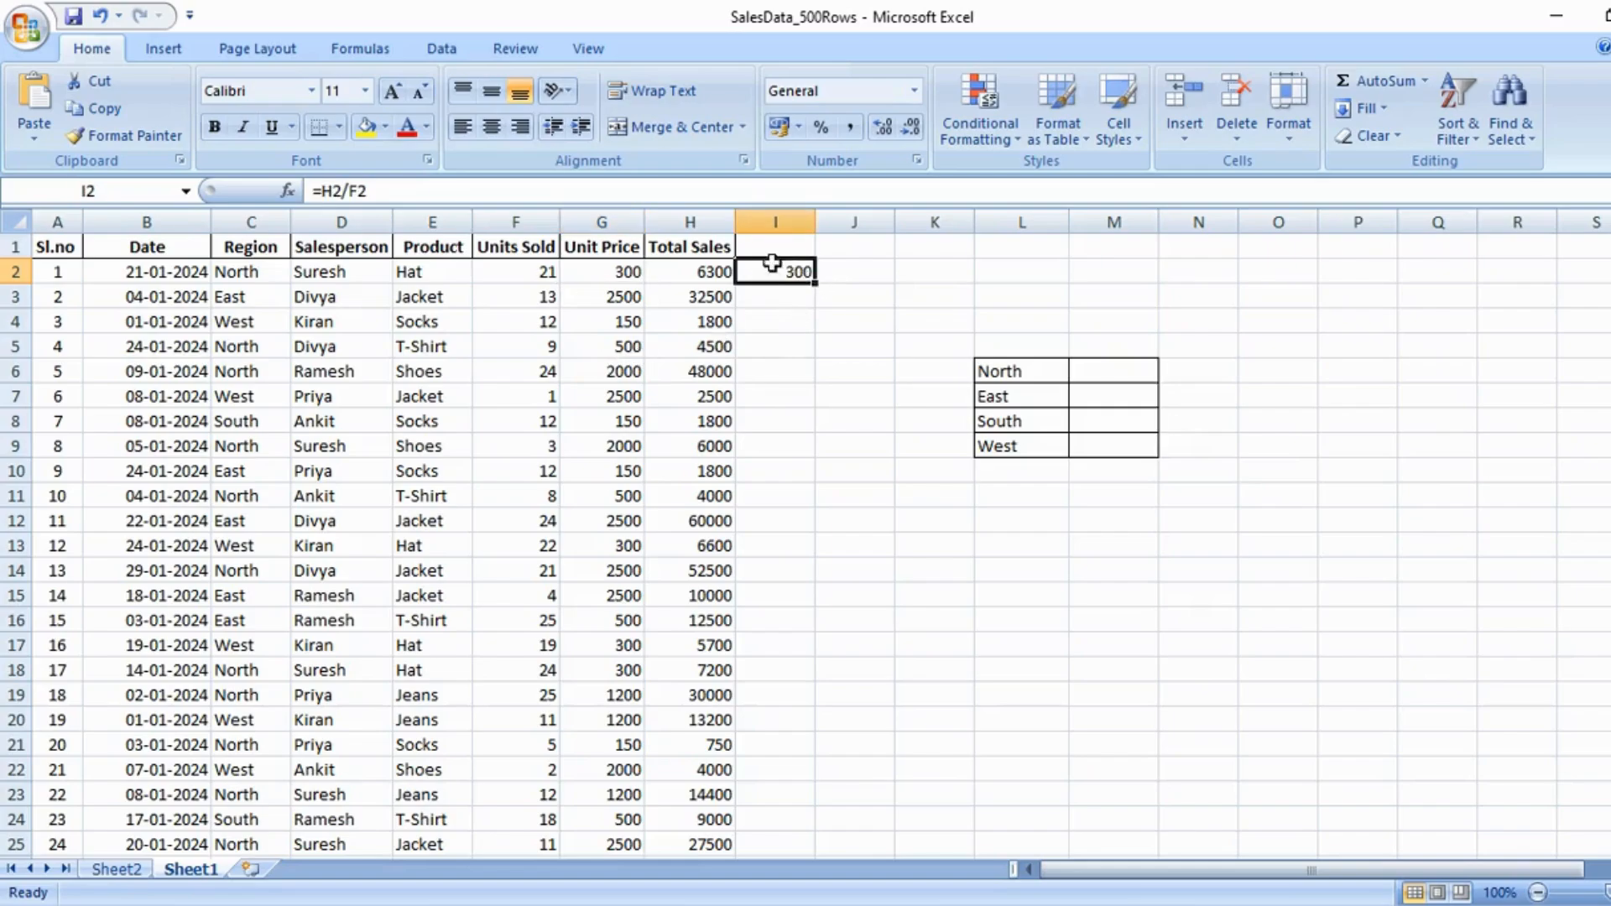
double_click(791, 277)
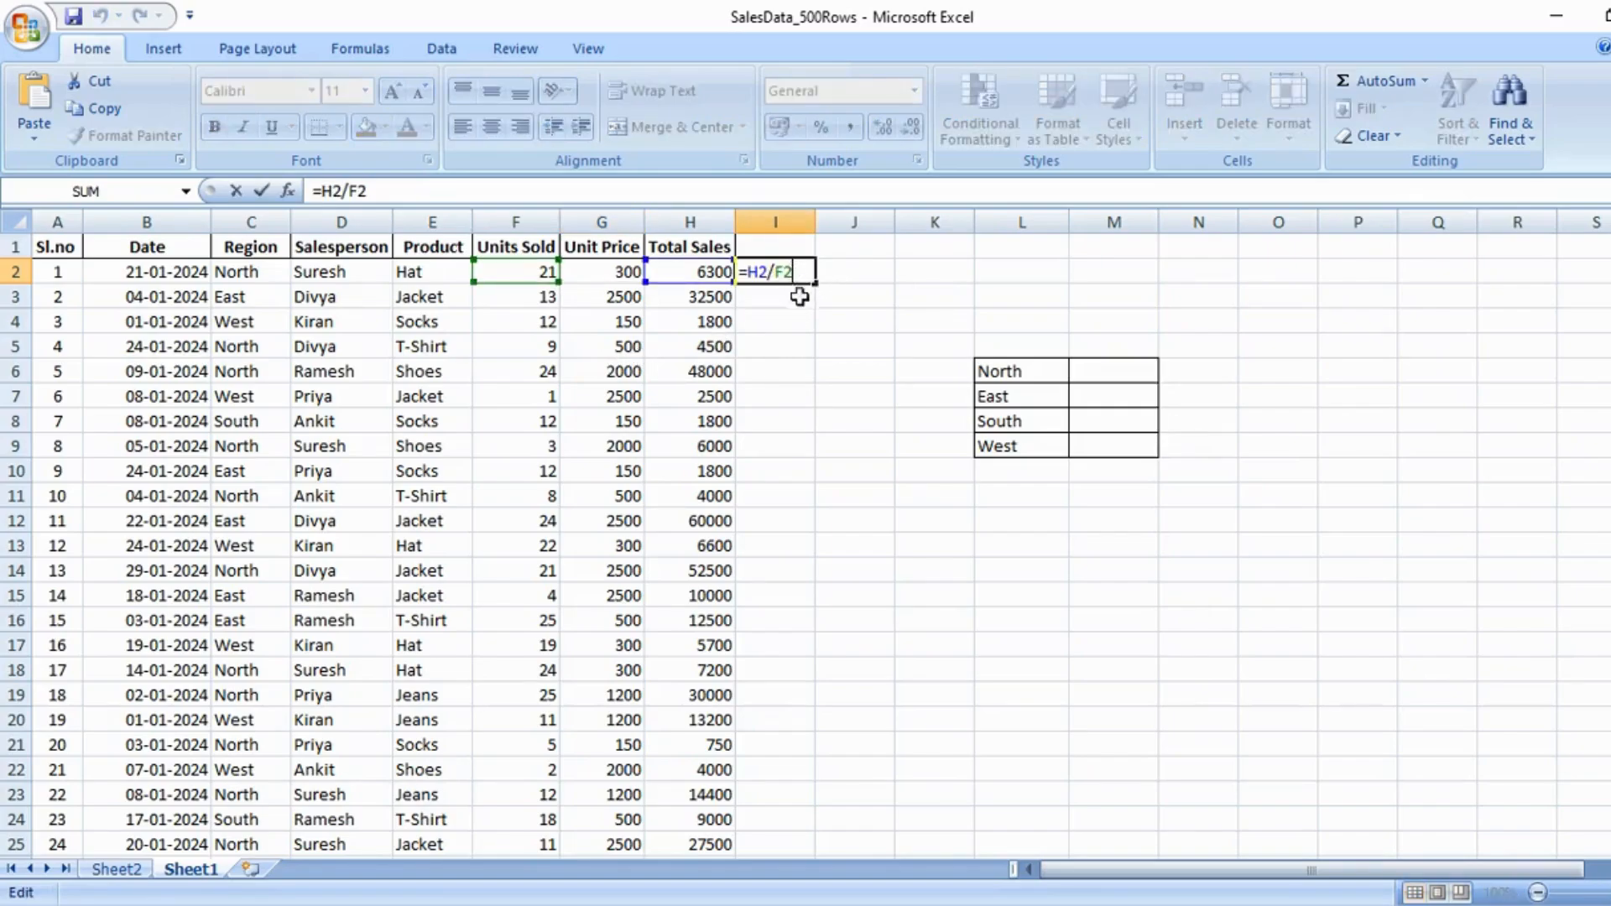
left_click(784, 340)
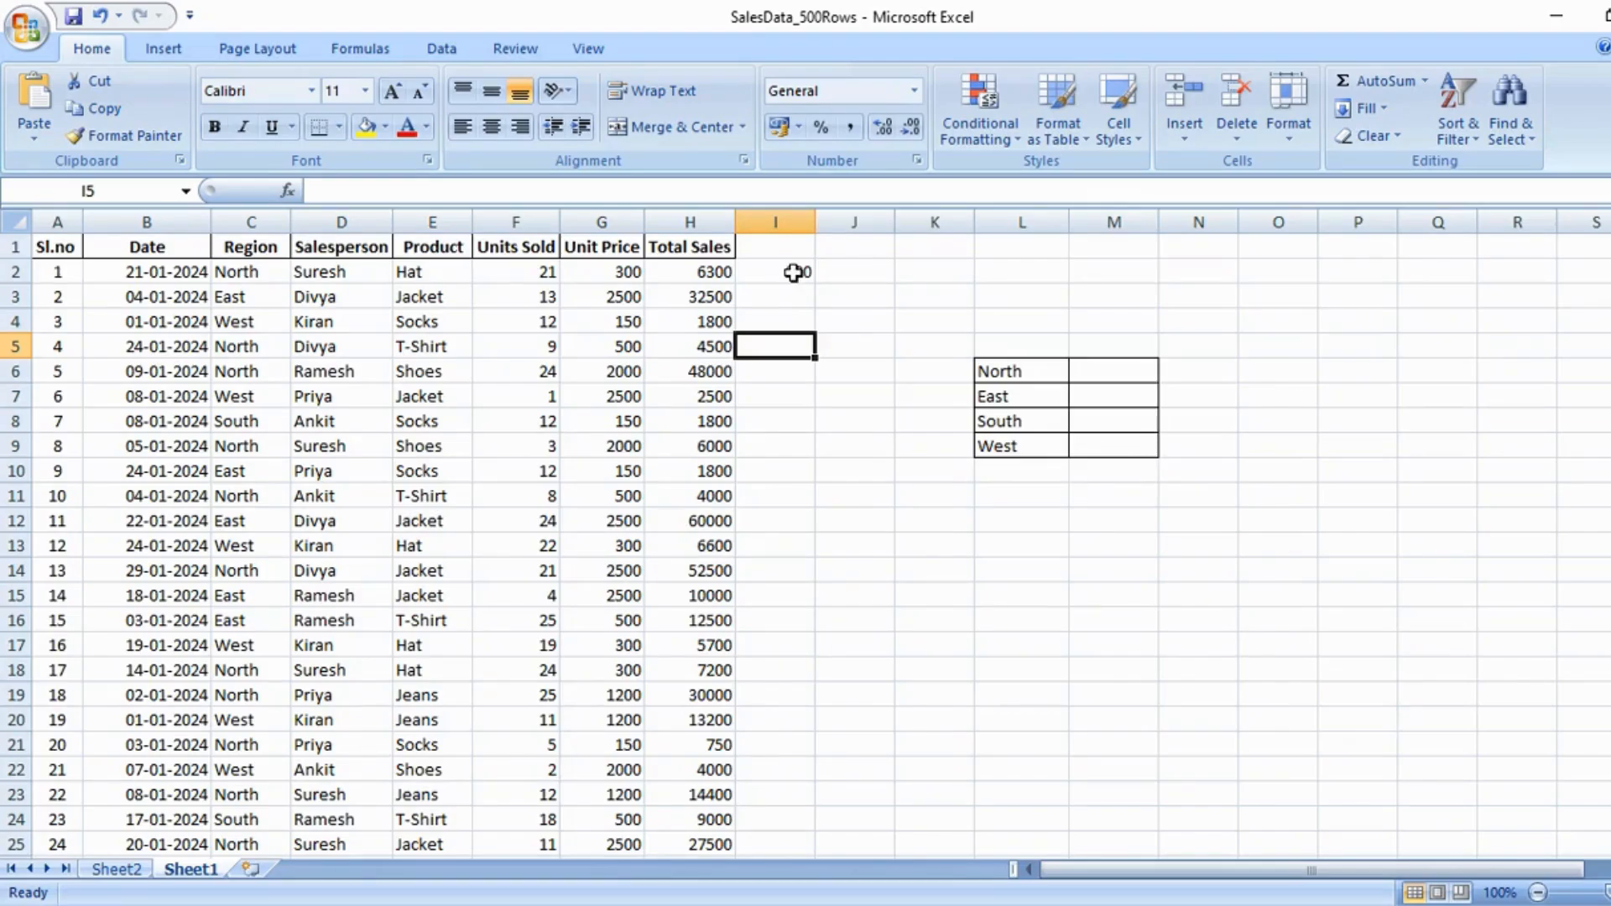
Remove the New_field, Total Sales, Units Sold and Salesperson fields from the PivotTable on Sheet2.
left_click(145, 869)
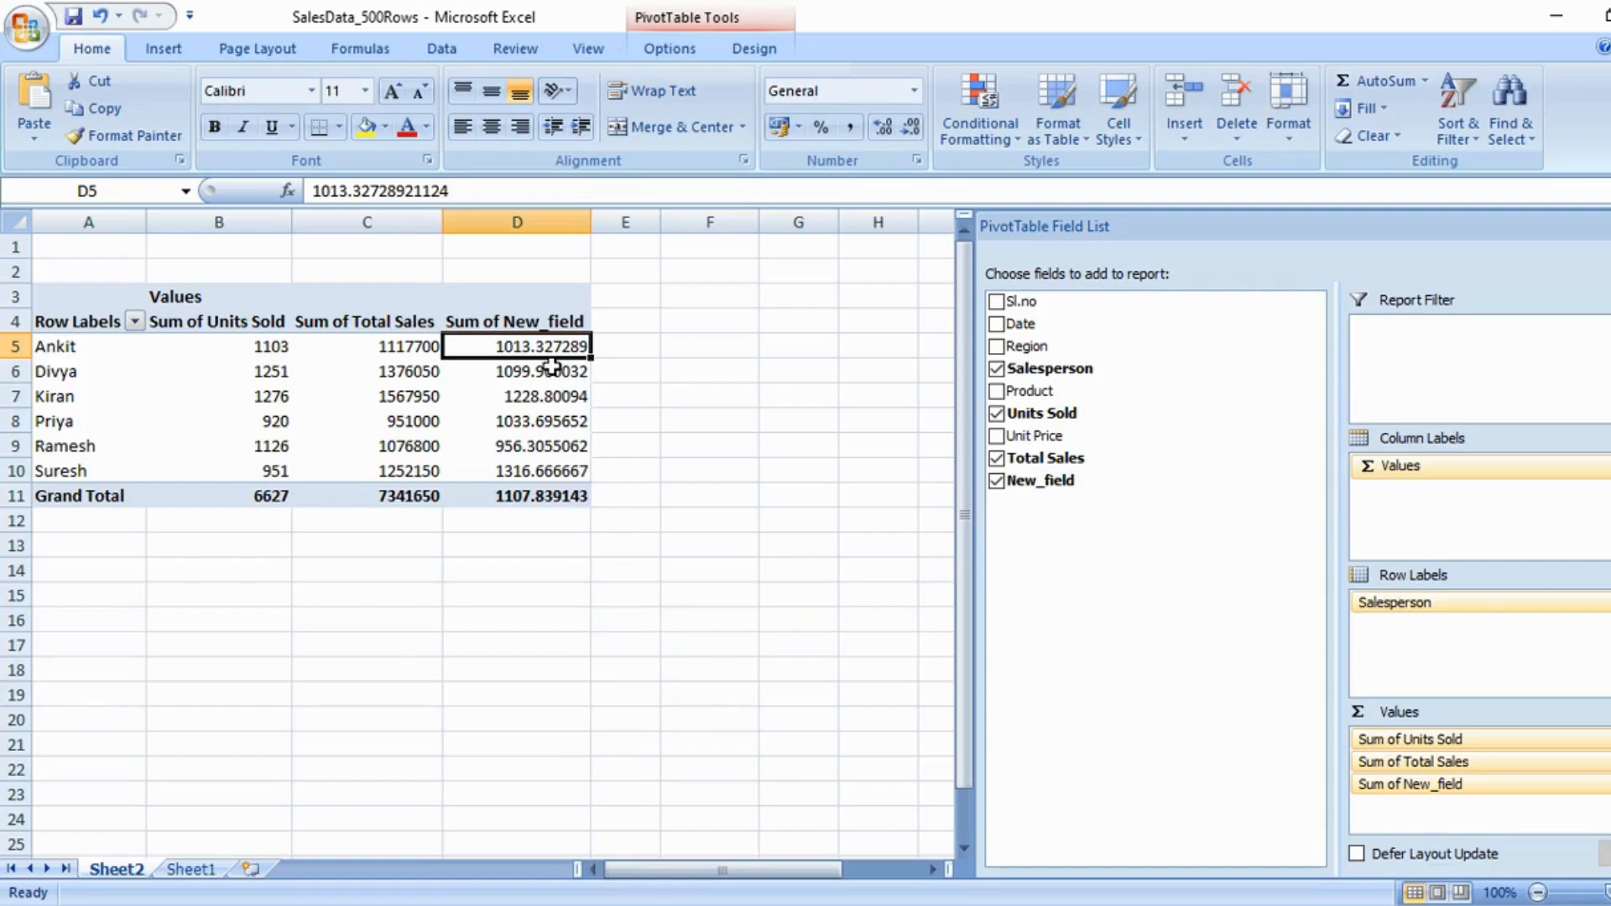
mouse_move(551, 367)
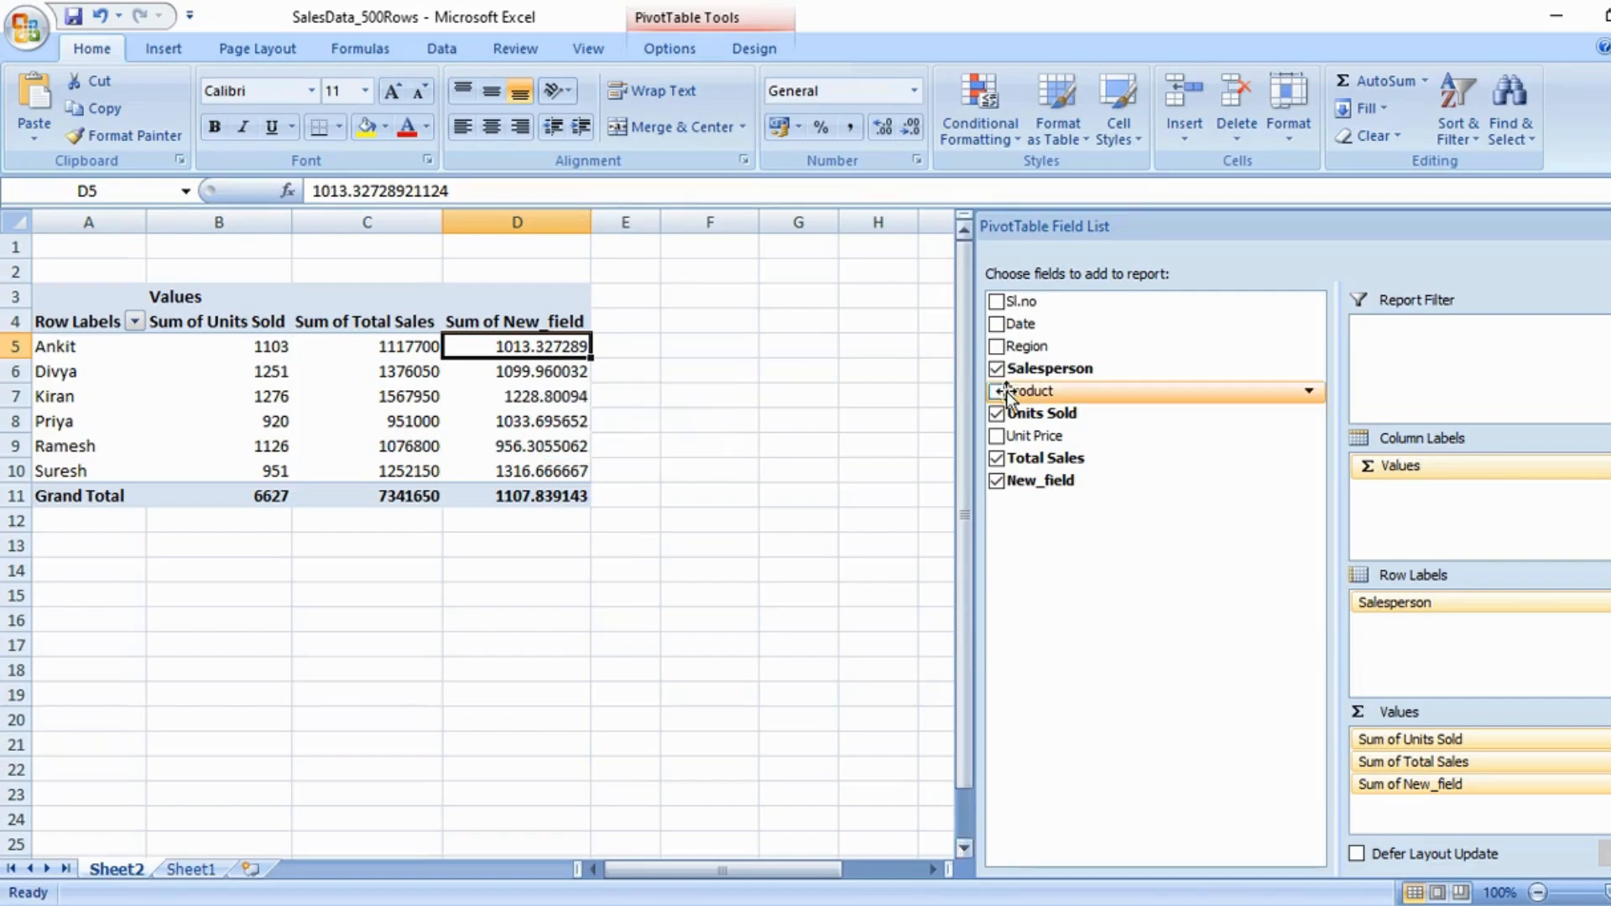
left_click(995, 481)
left_click(995, 458)
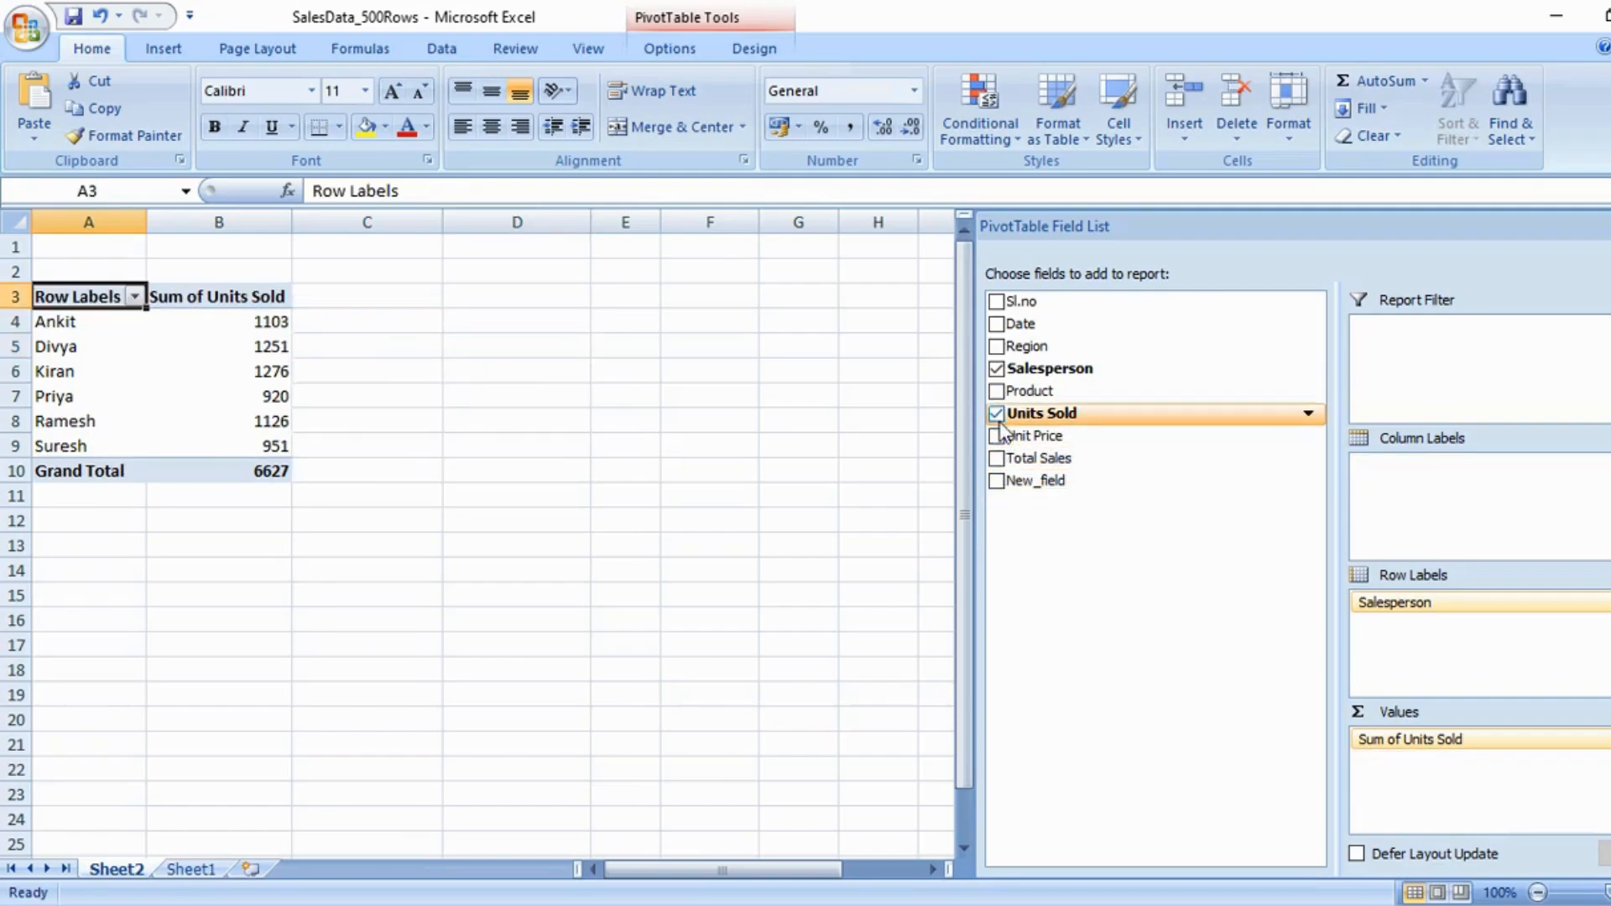
left_click(996, 412)
left_click(995, 369)
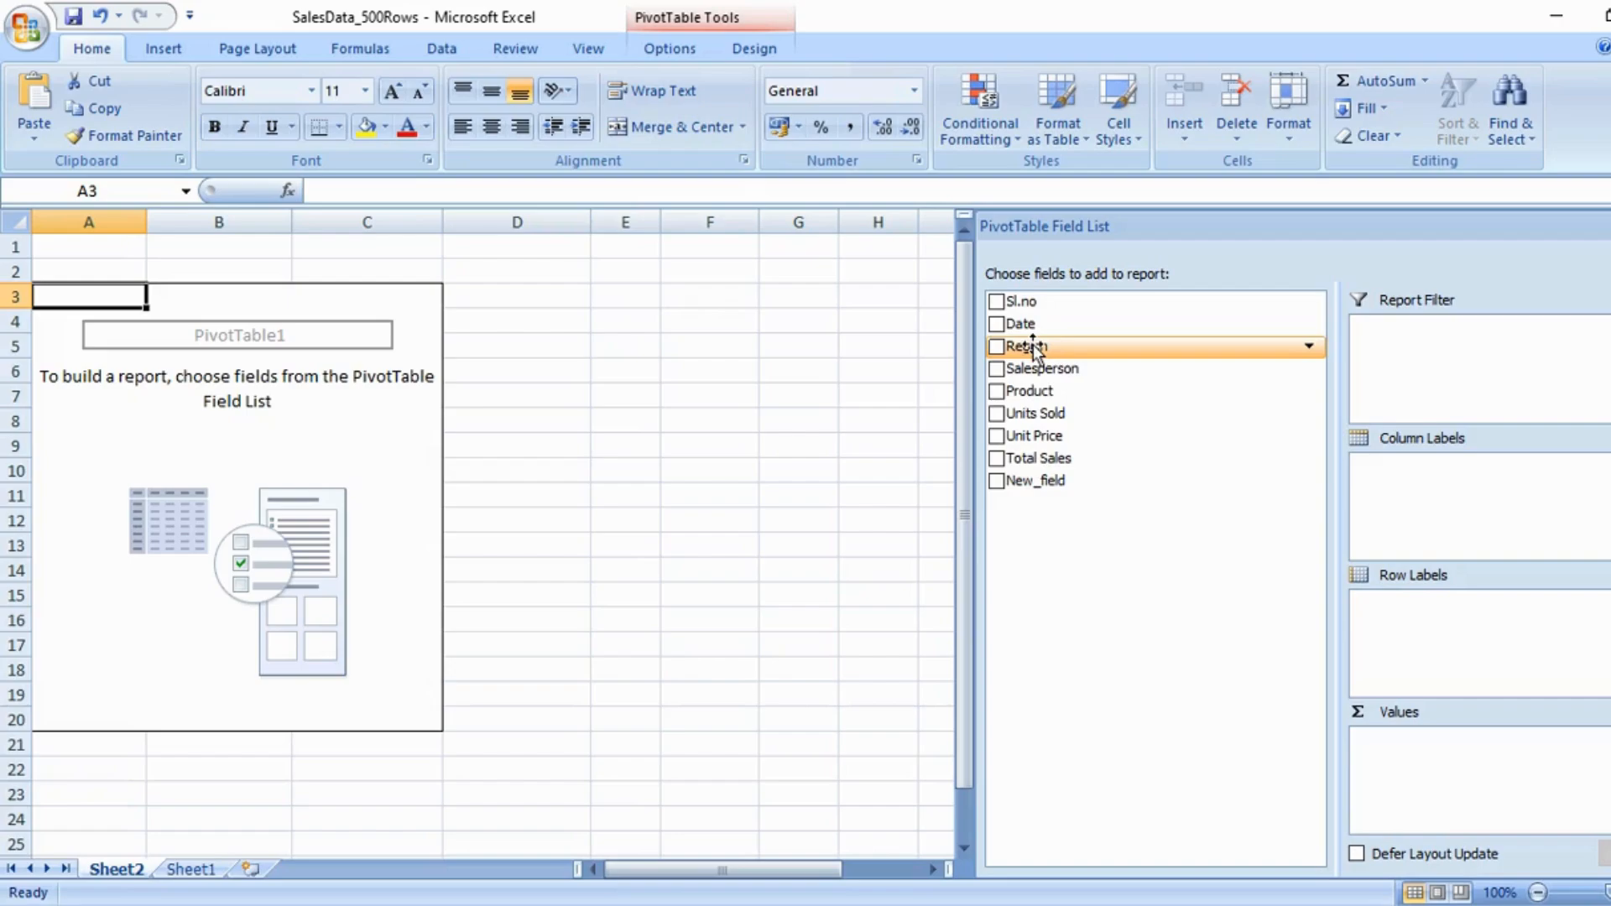
Lay out the PivotTable with Region as row labels, Product as column labels and Total Sales as values, and select the East row.
left_click_drag(1032, 346, 1422, 653)
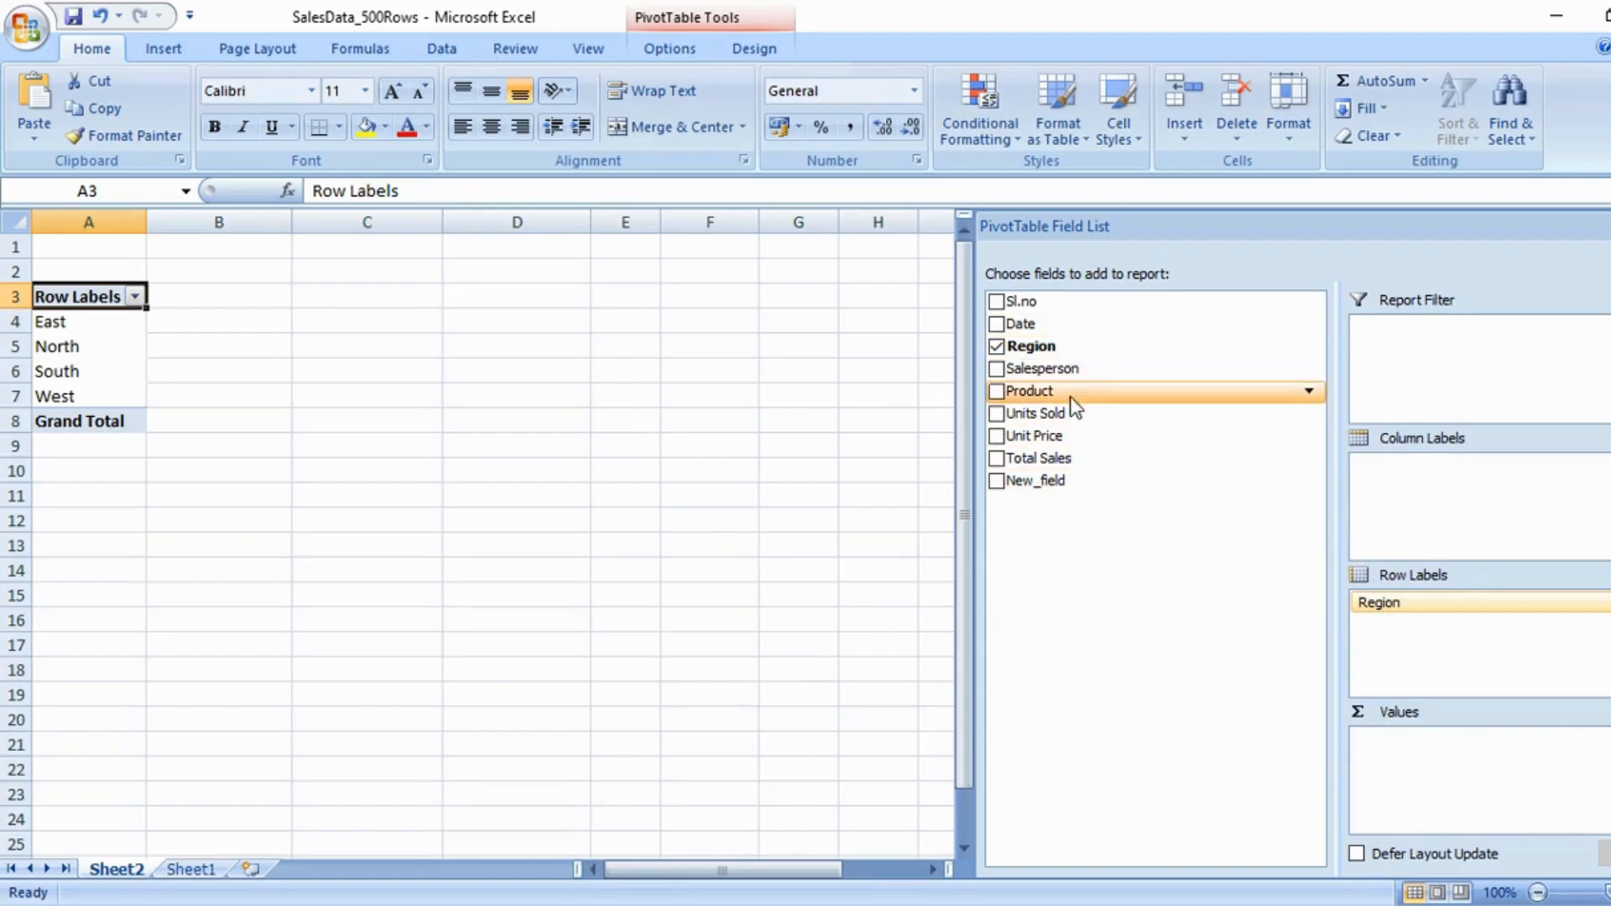
left_click_drag(1070, 396, 1430, 480)
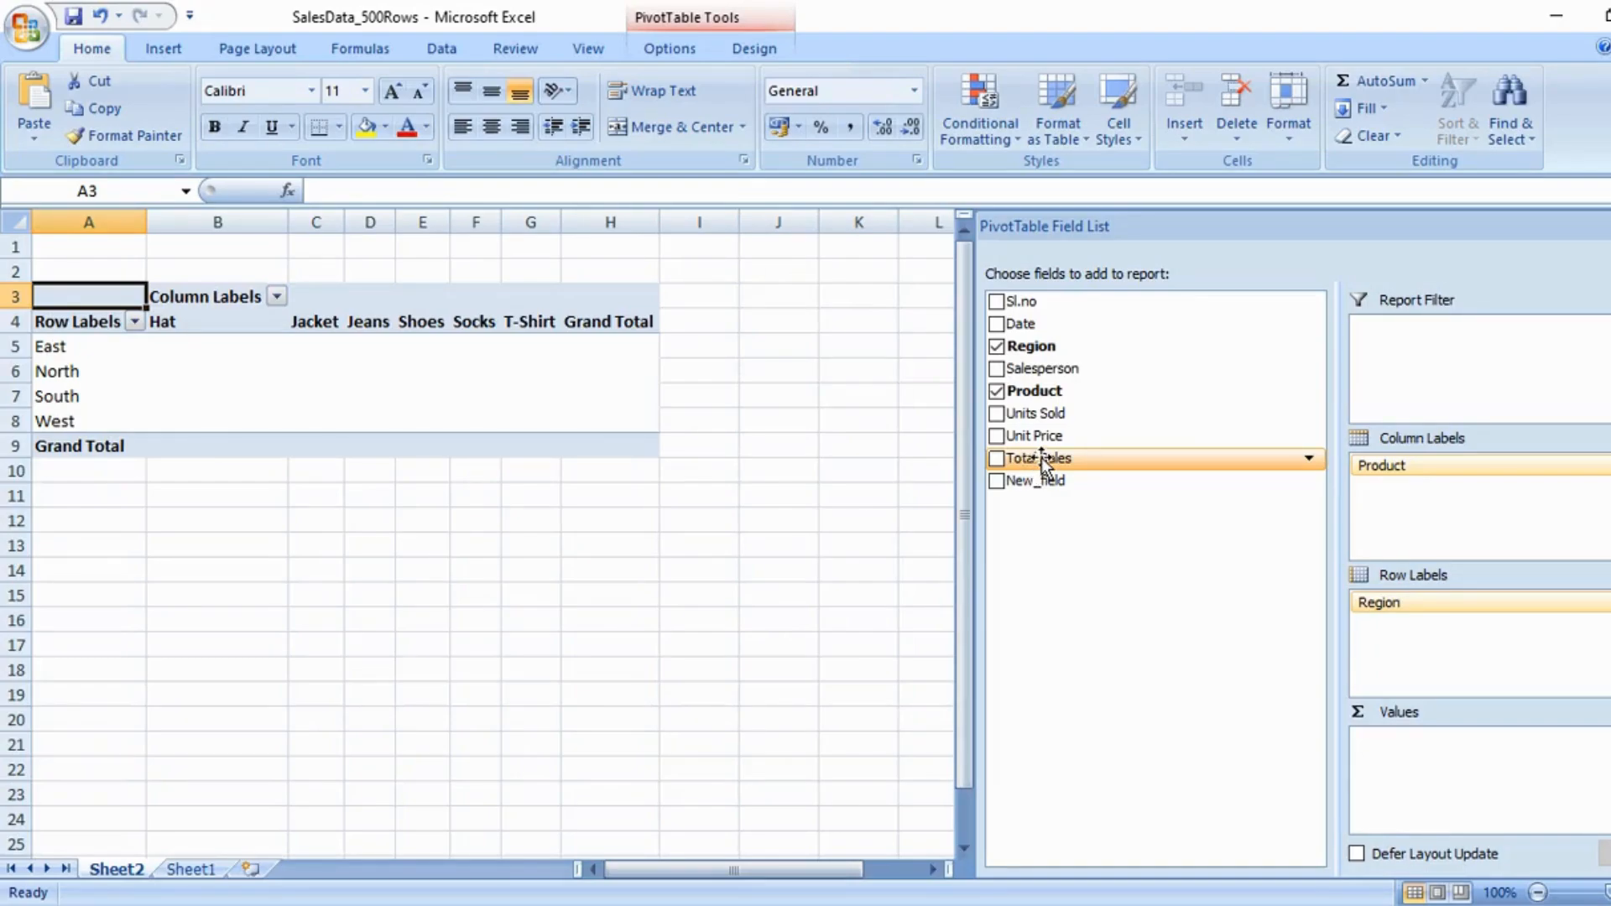
left_click_drag(1041, 457, 1420, 777)
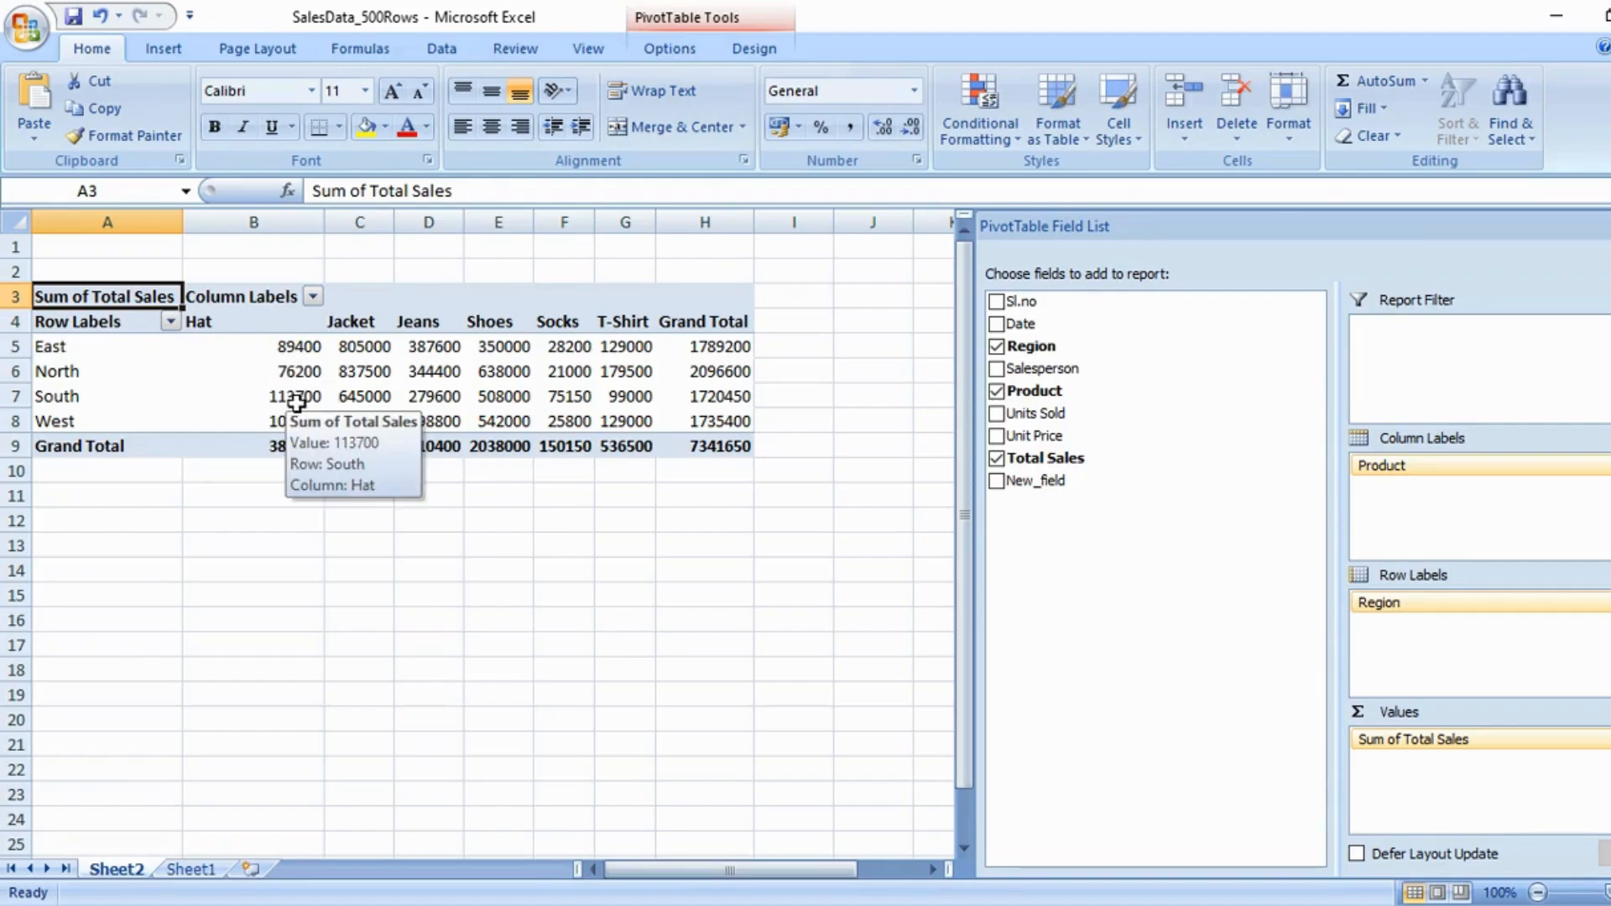
left_click(28, 345)
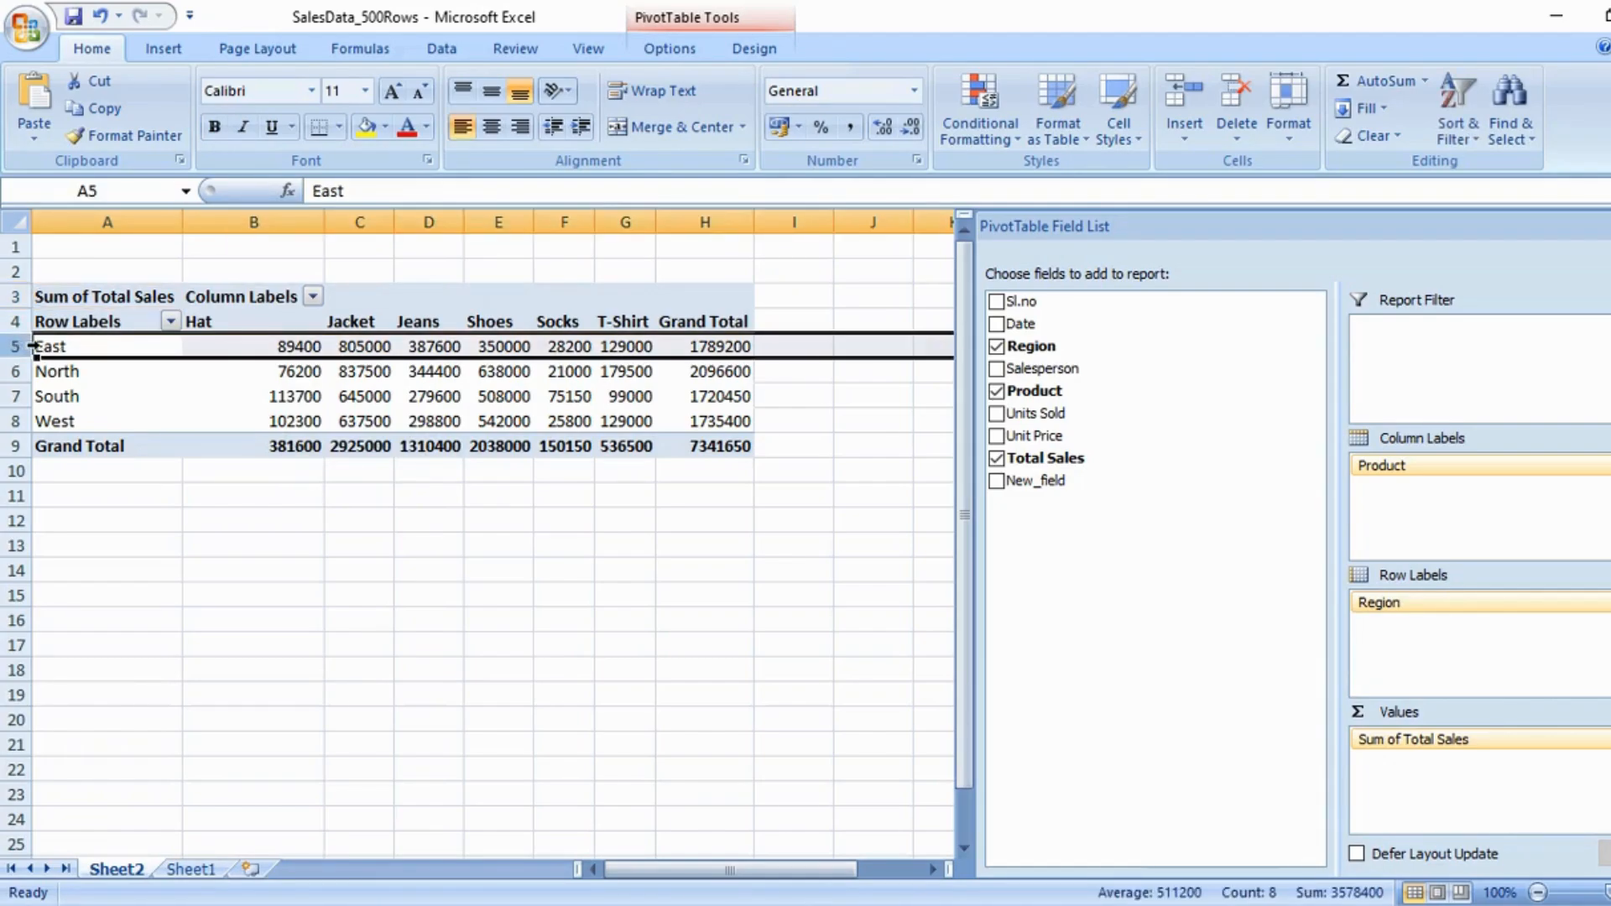
mouse_move(265, 349)
mouse_move(105, 345)
Filter the PivotTable's column labels to show only the products Jeans and Socks.
left_click(312, 296)
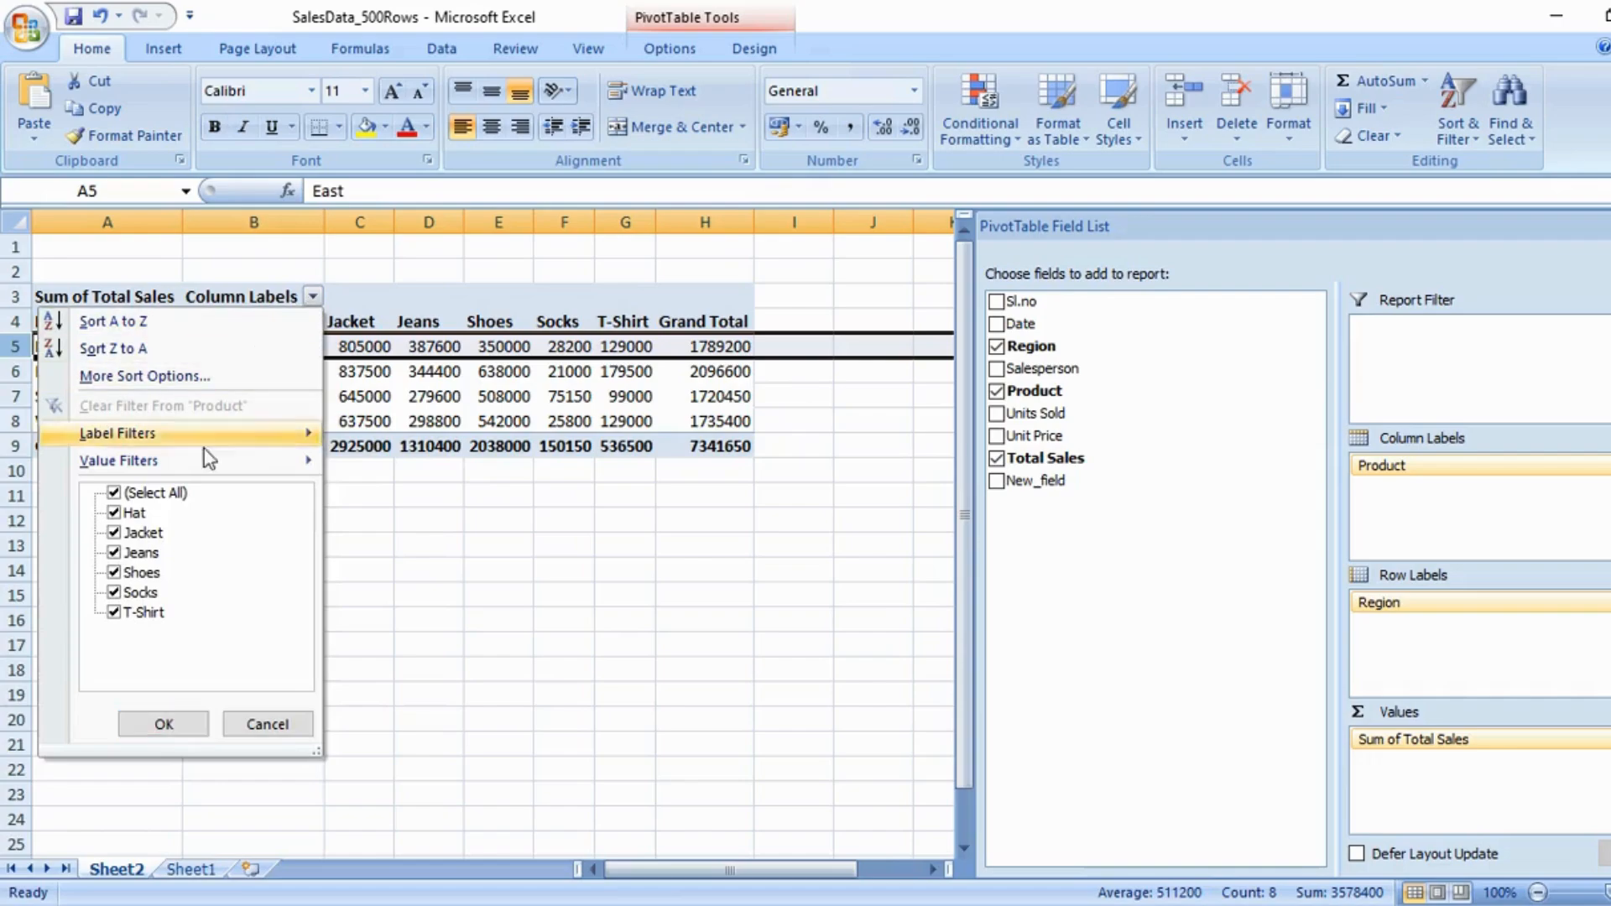
left_click(115, 493)
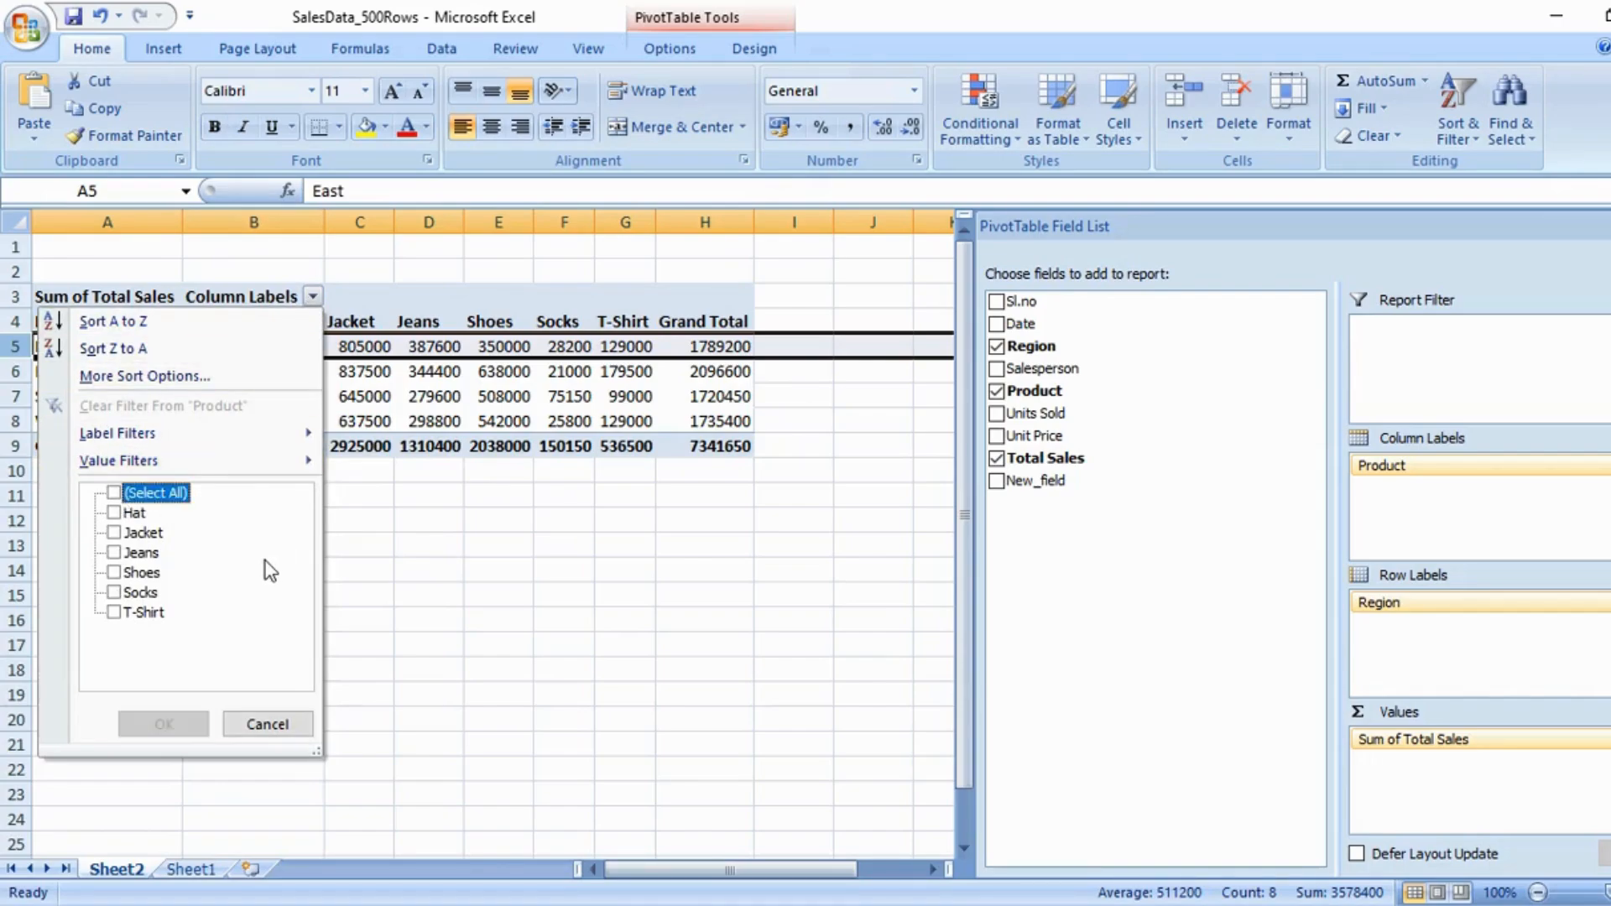
left_click(115, 593)
left_click(127, 553)
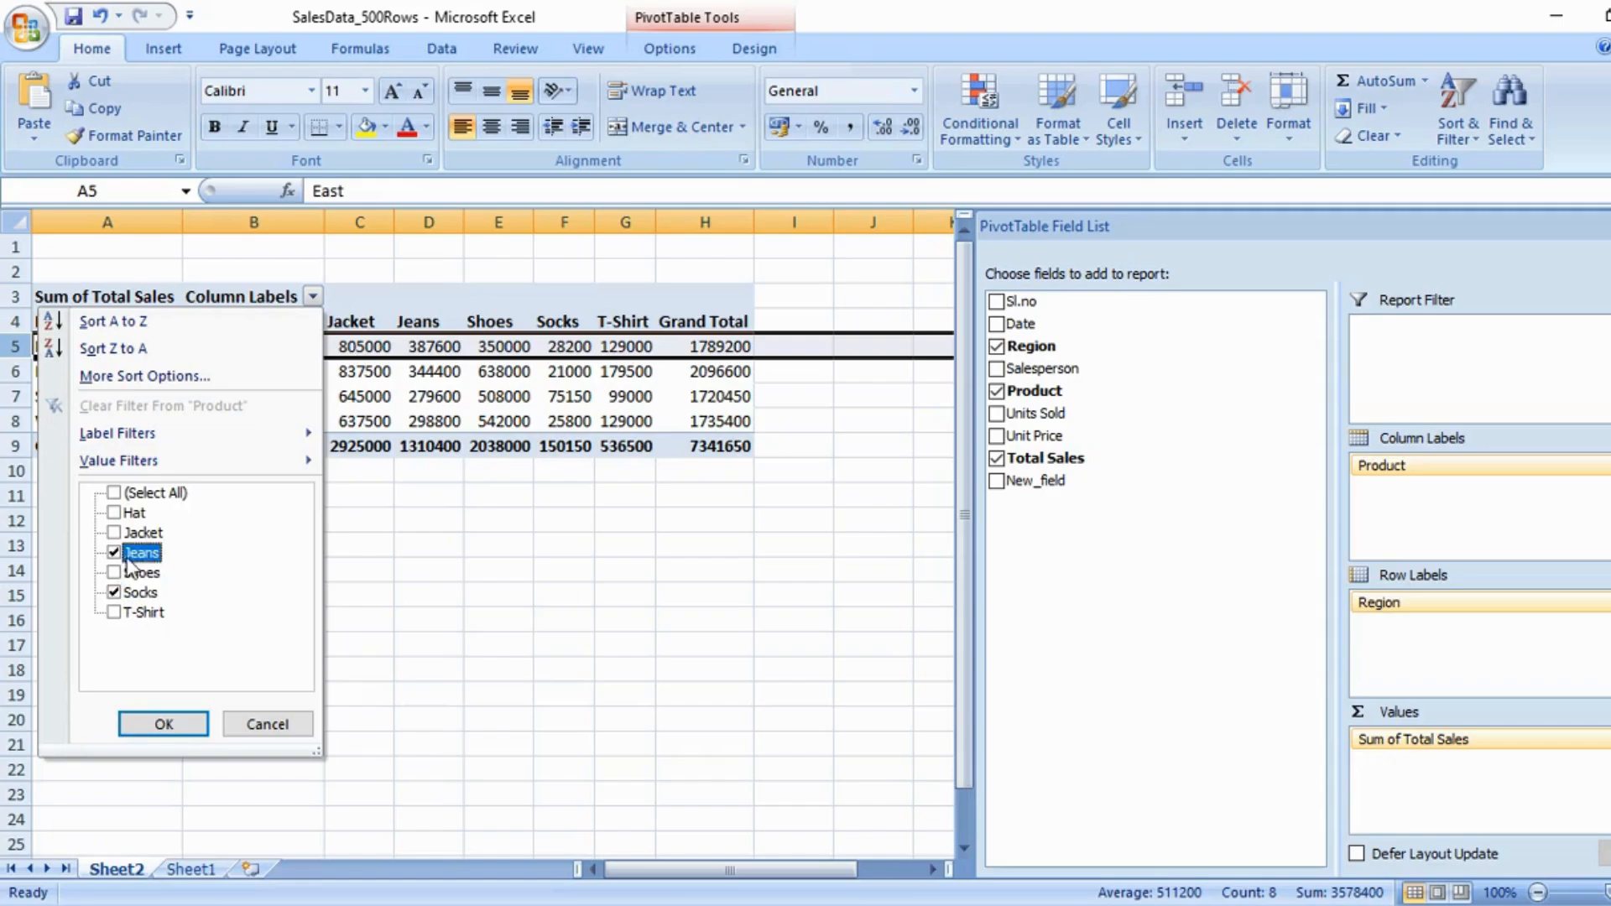
left_click(163, 724)
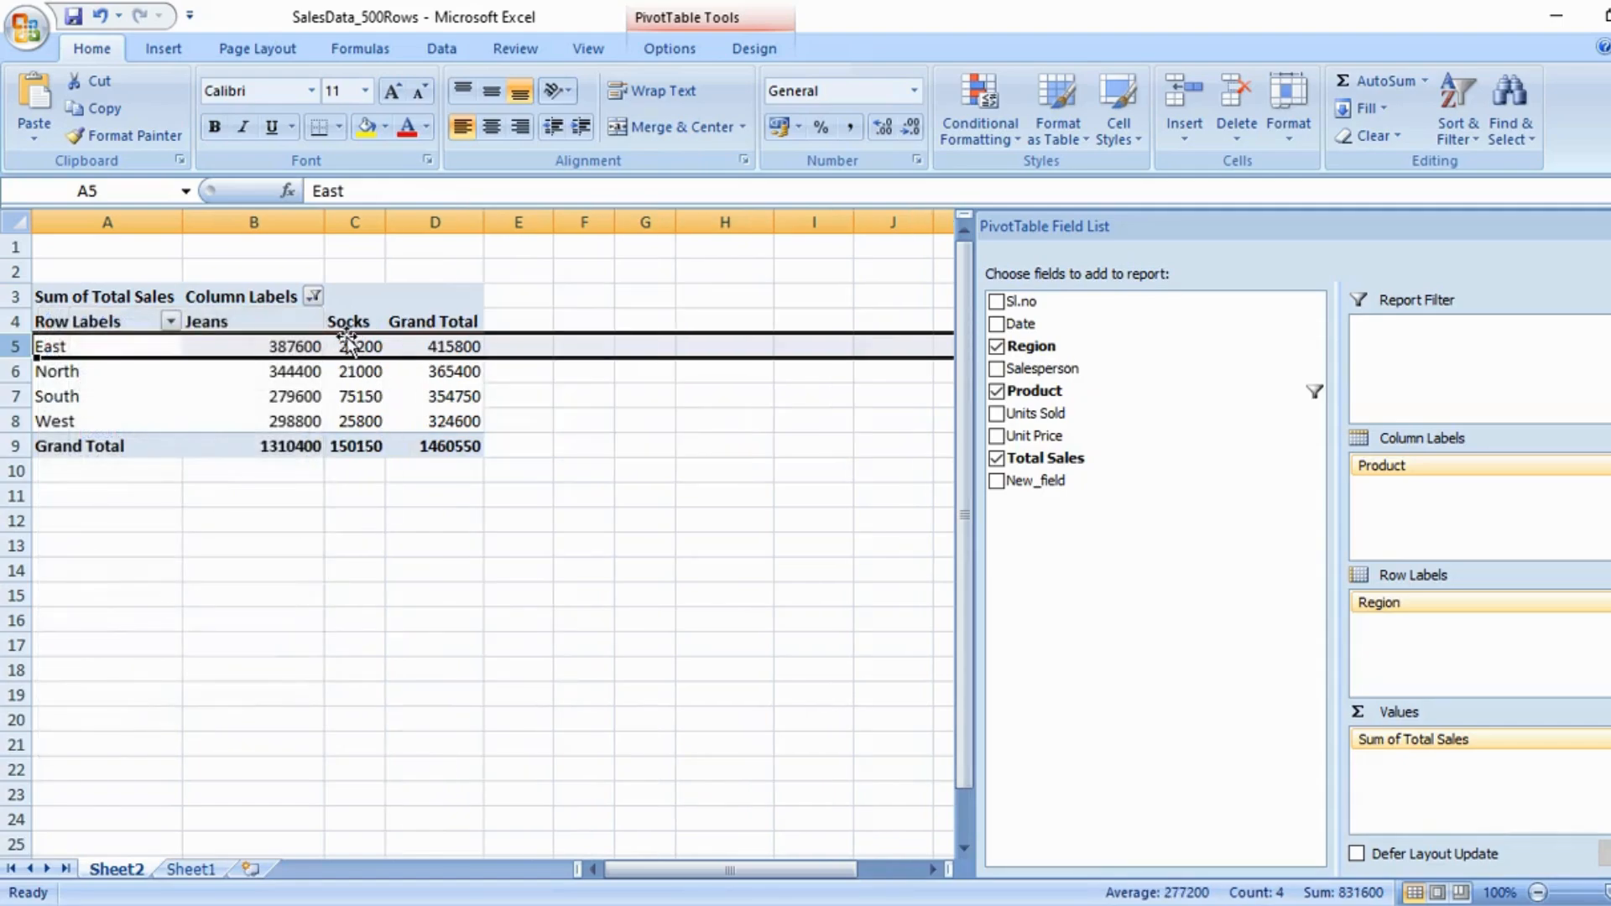
Reset the Product filter in the column labels to show all products.
left_click(313, 302)
left_click(114, 492)
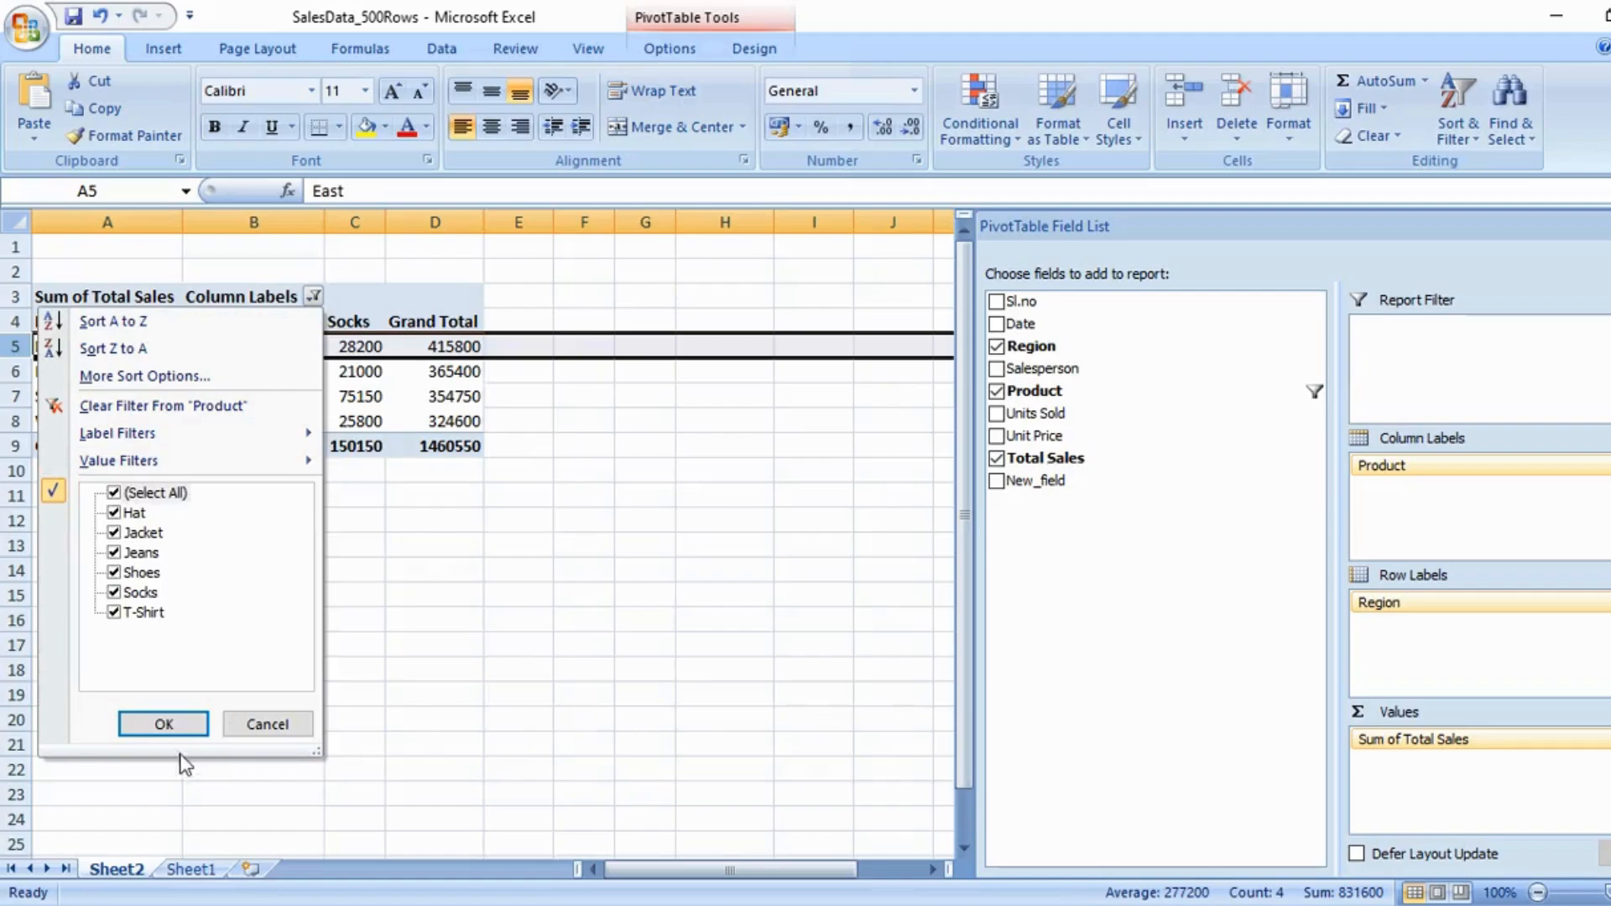
left_click(155, 726)
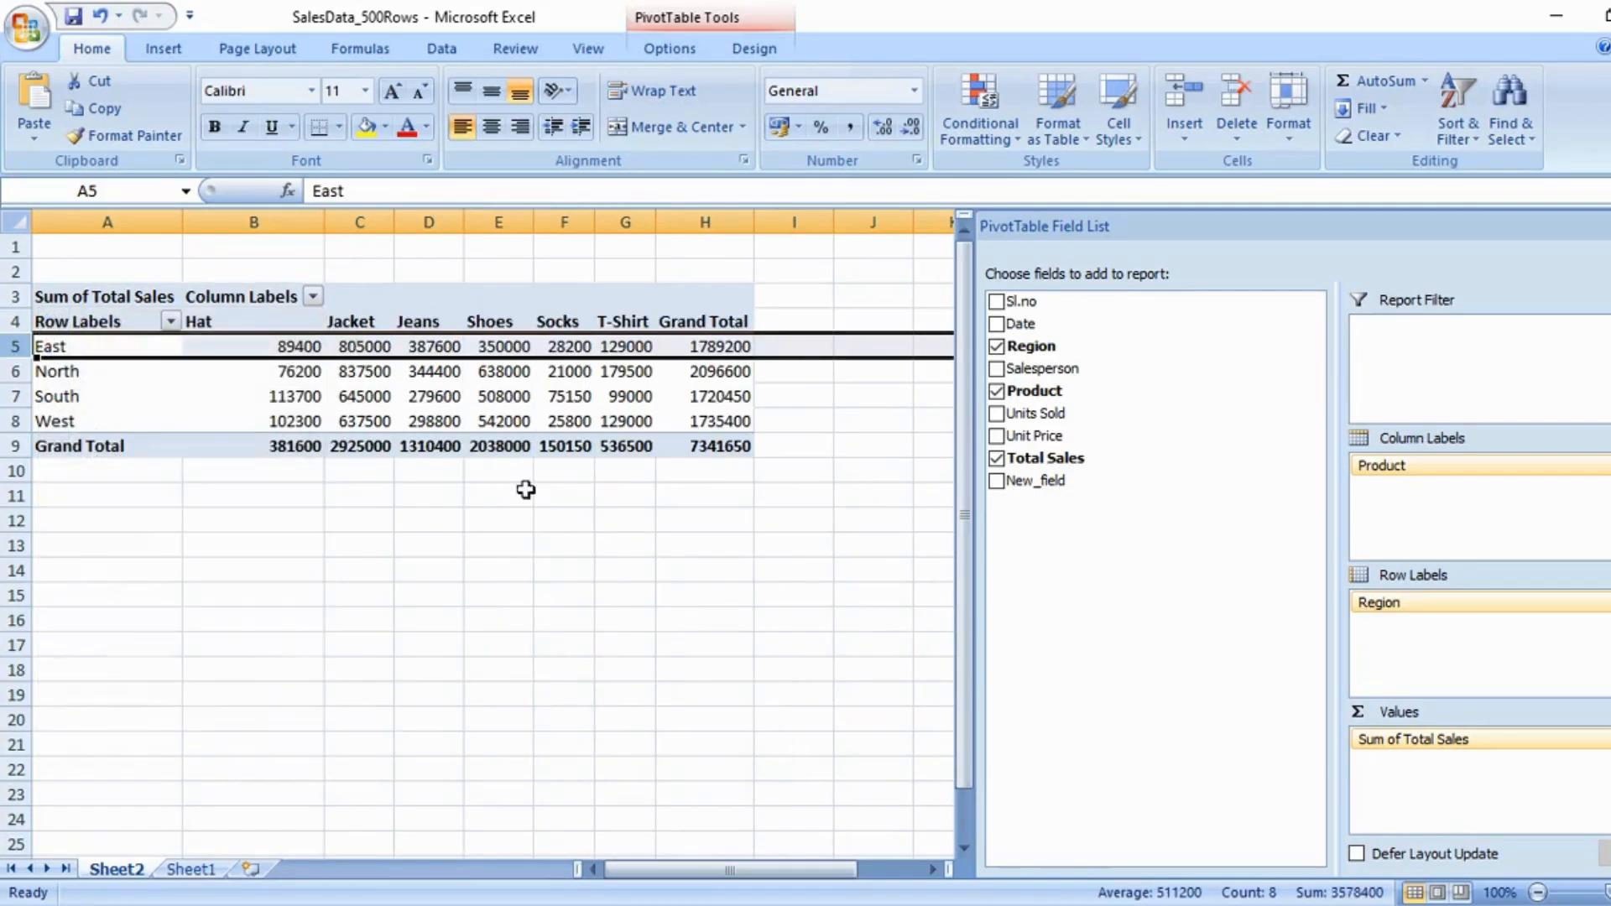
Filter the PivotTable's row labels to show only the East and West regions.
left_click(170, 321)
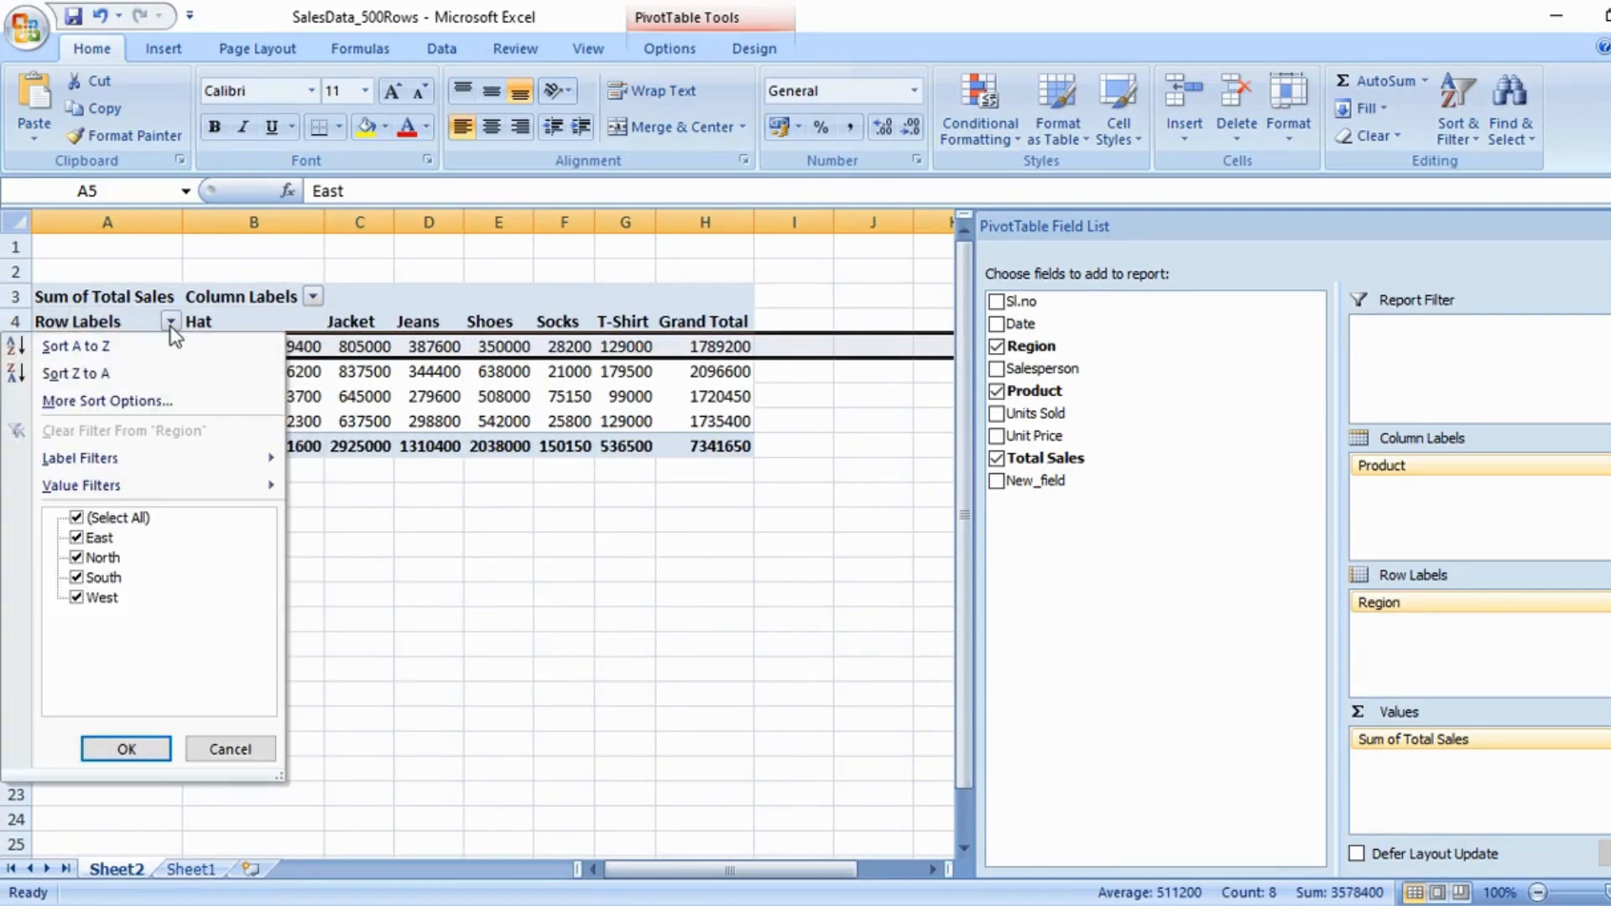
left_click(77, 518)
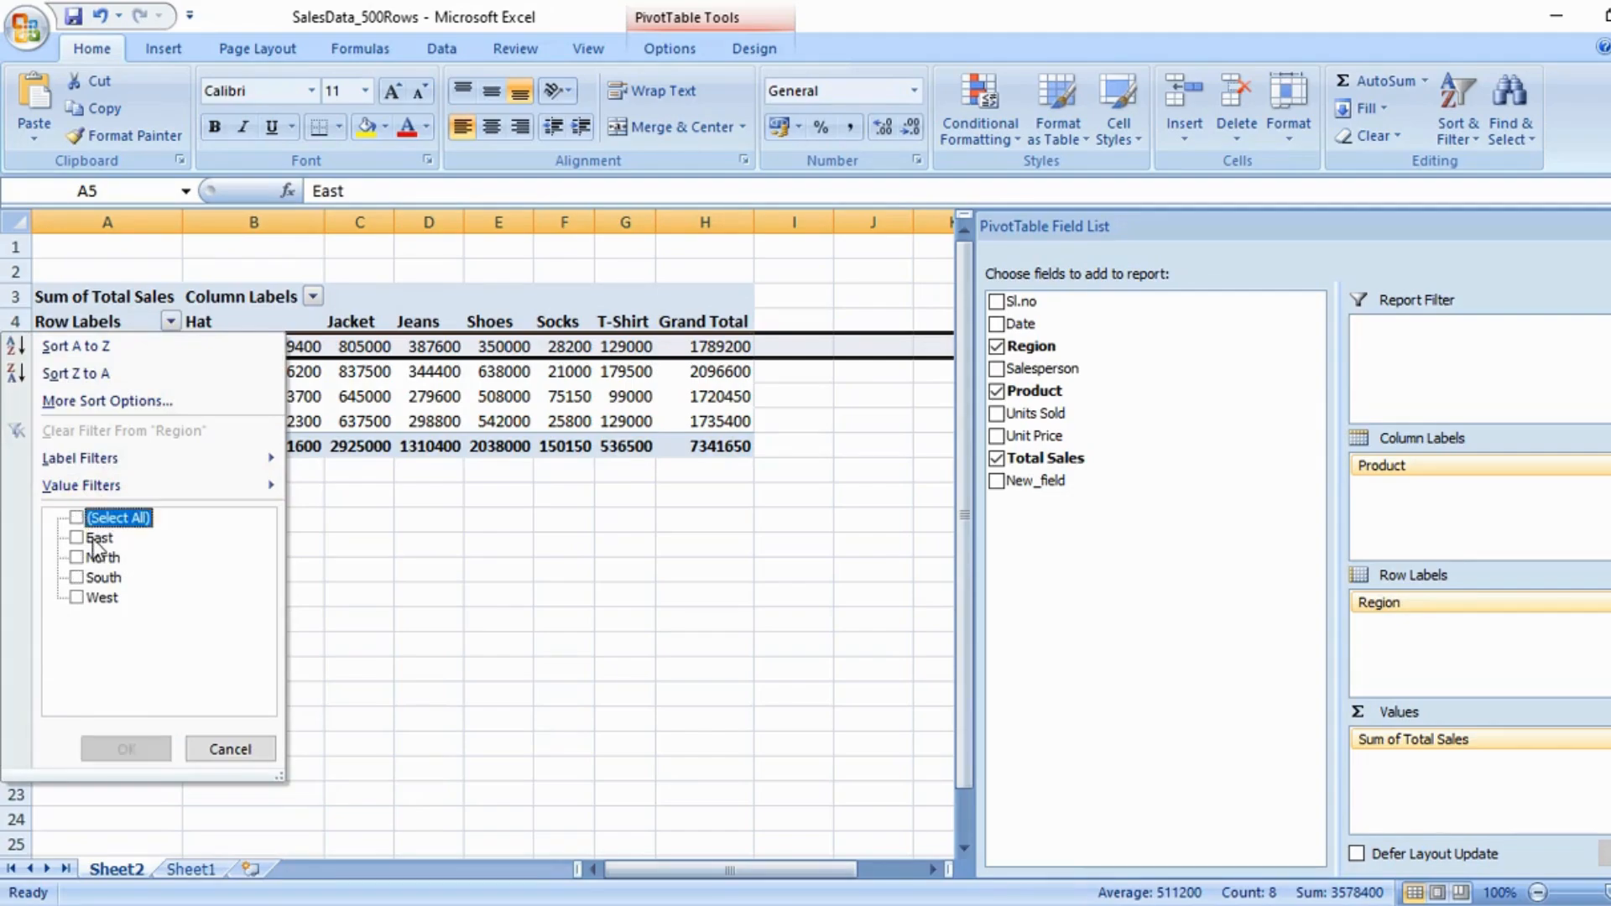
left_click(96, 539)
left_click(96, 597)
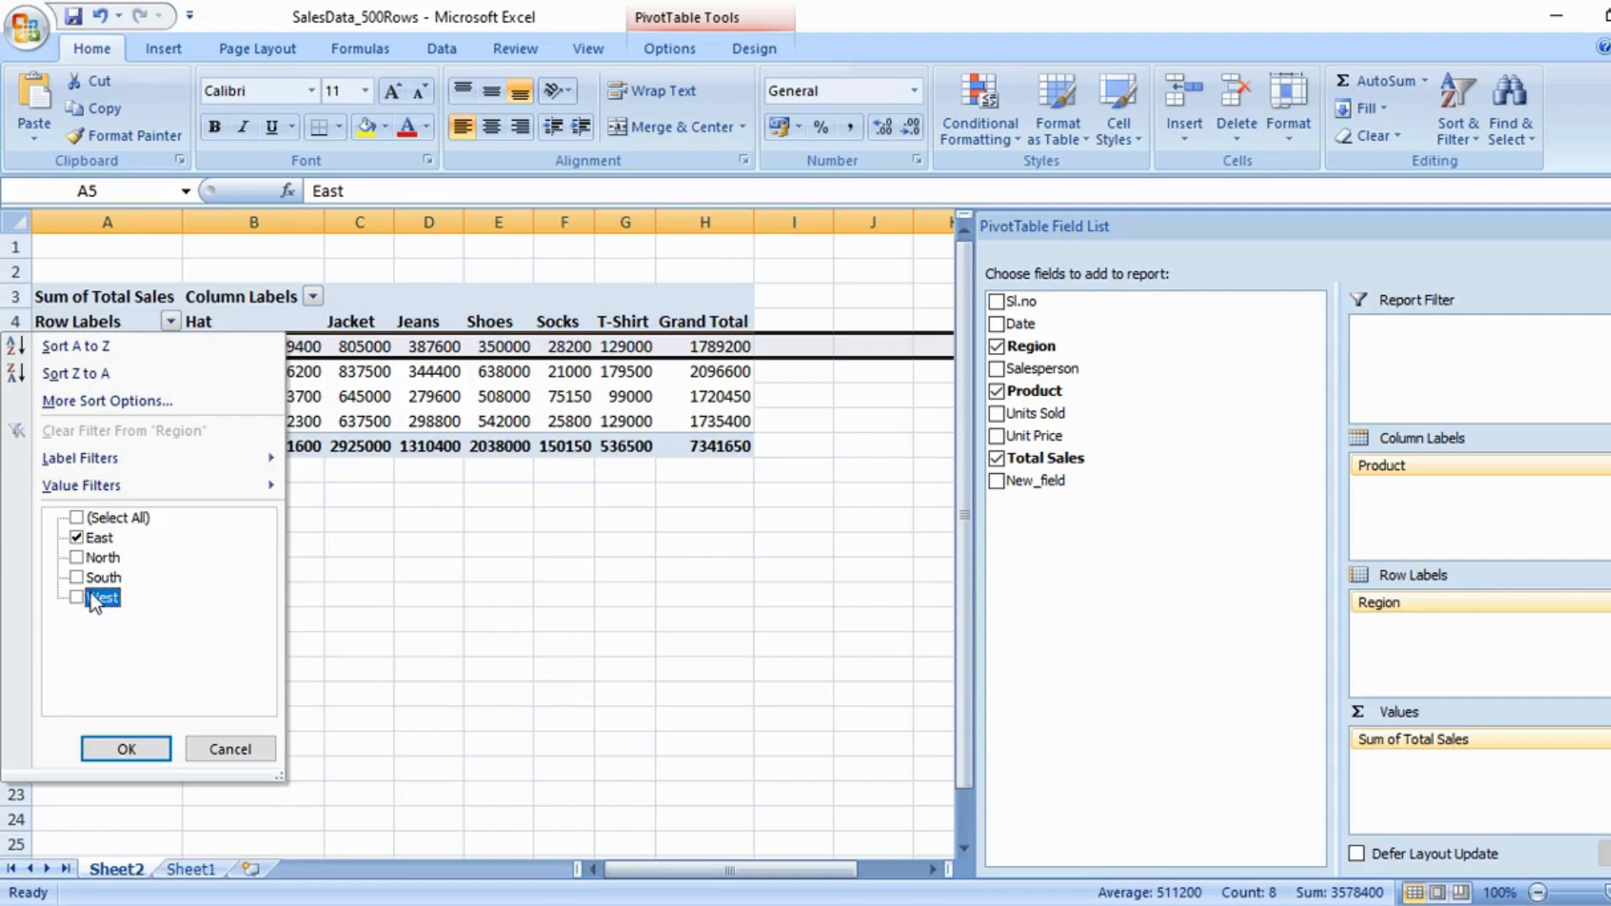
left_click(78, 598)
left_click(134, 749)
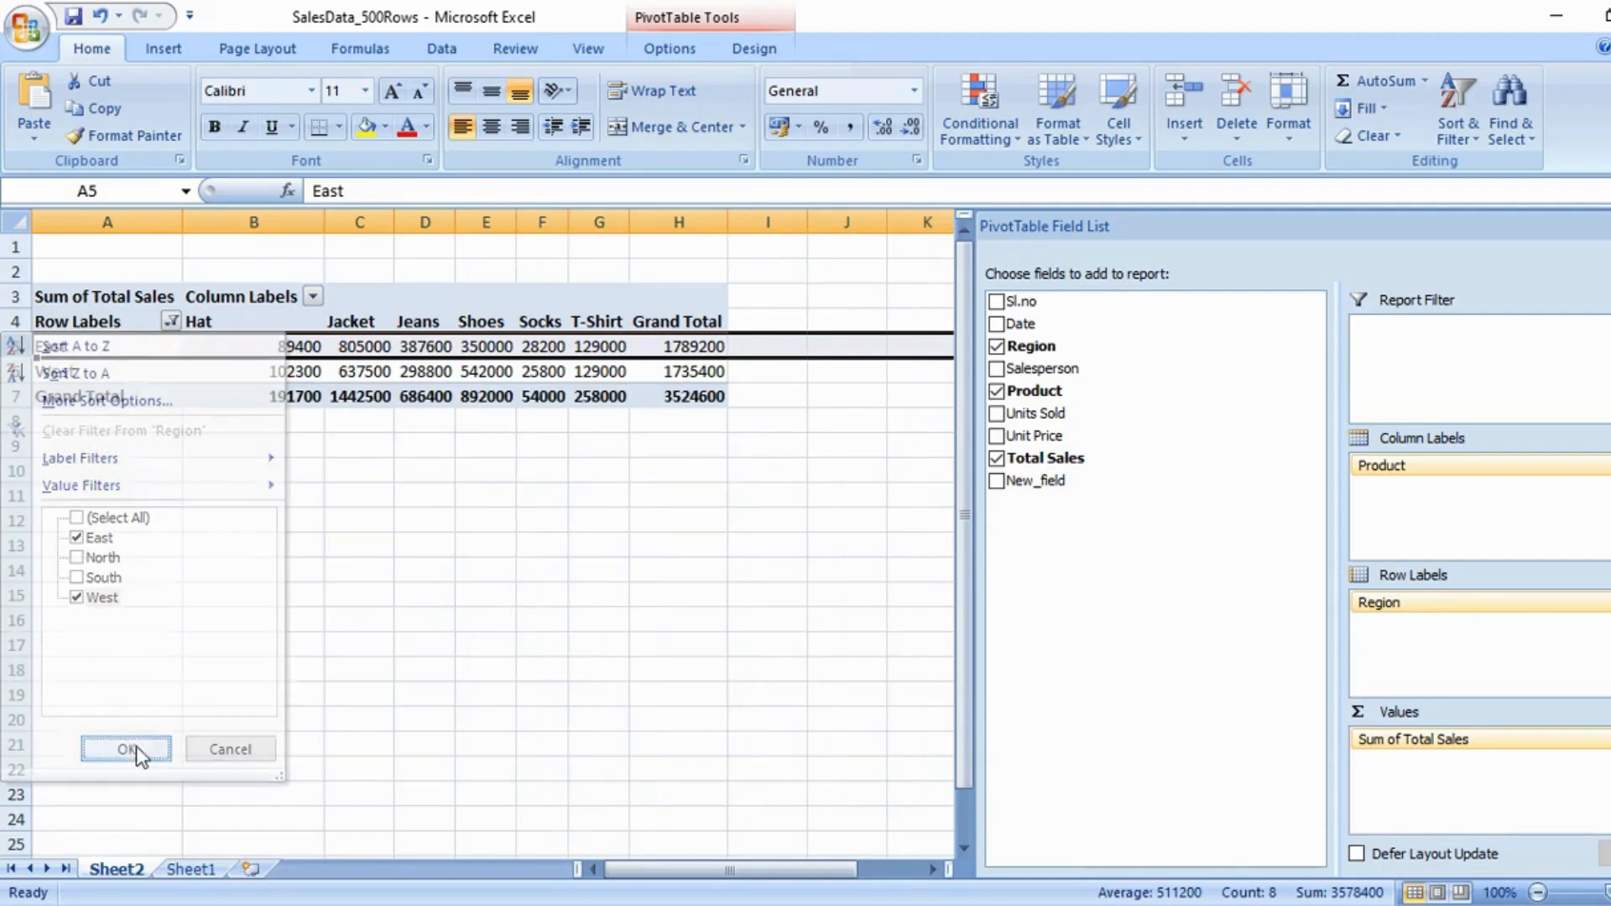
Examine the Total Sales per product for the East and West regions in the filtered PivotTable.
left_click(243, 420)
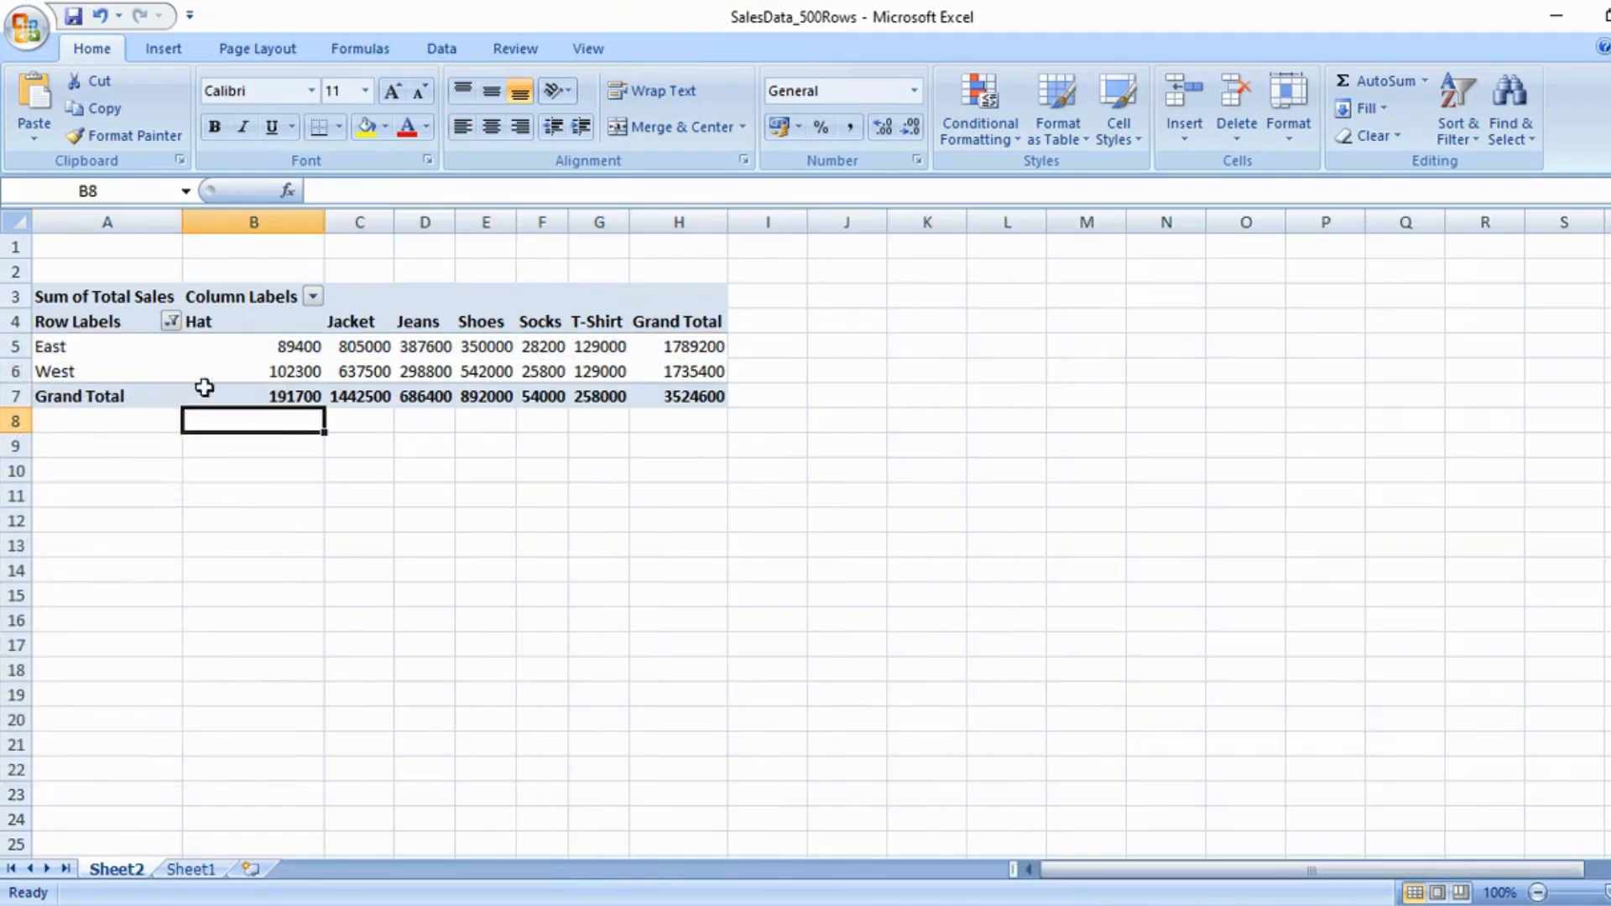
left_click(195, 373)
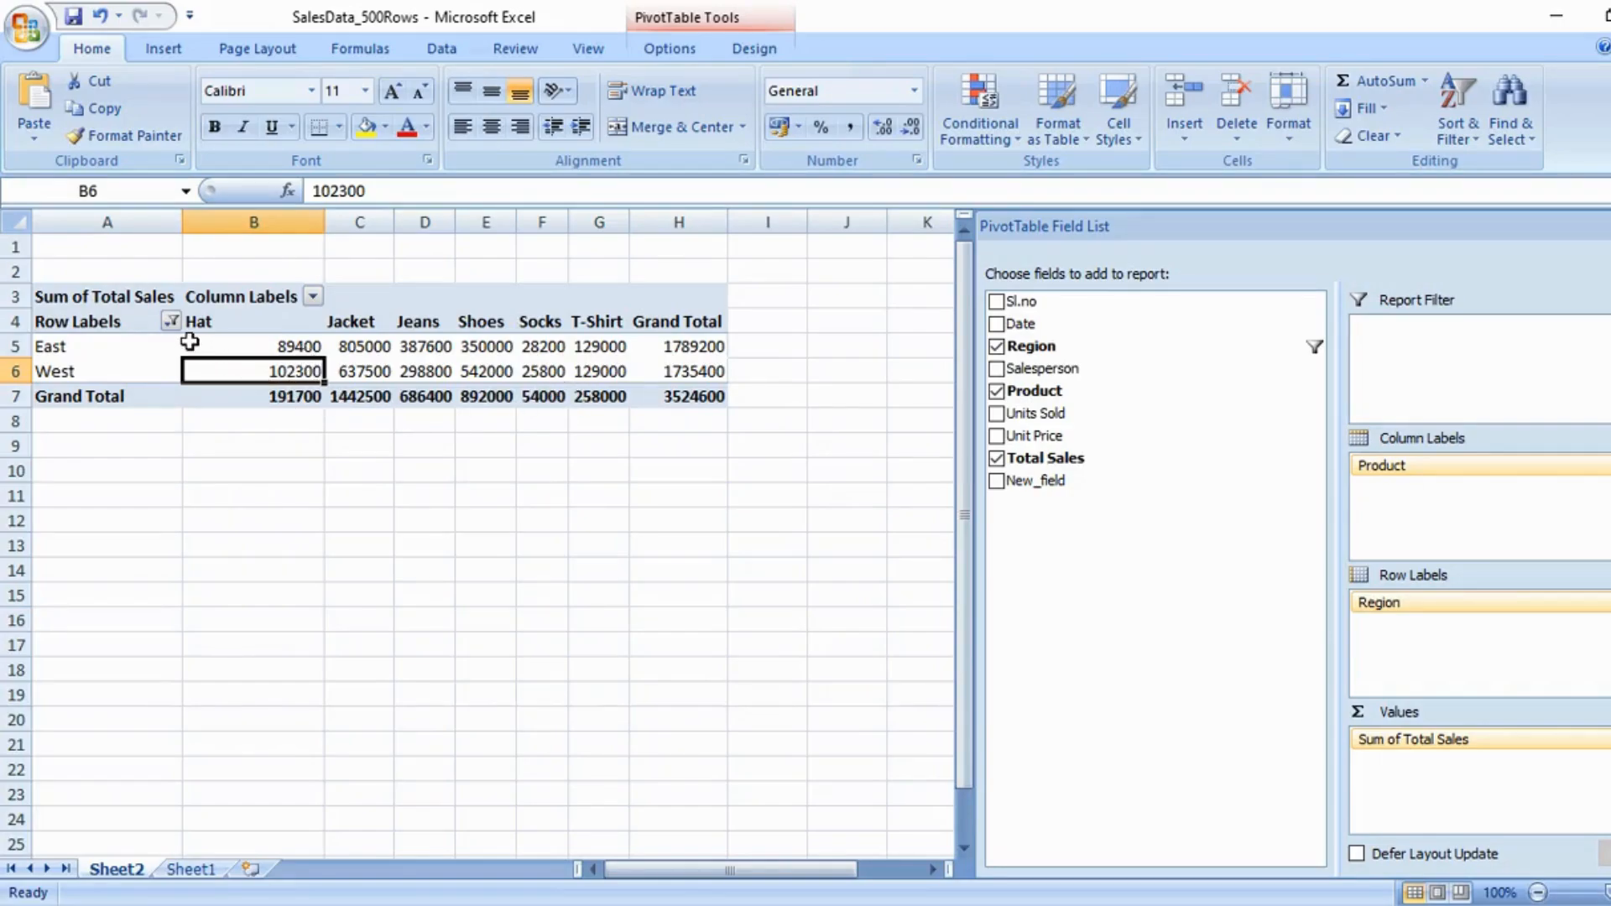
mouse_move(189, 341)
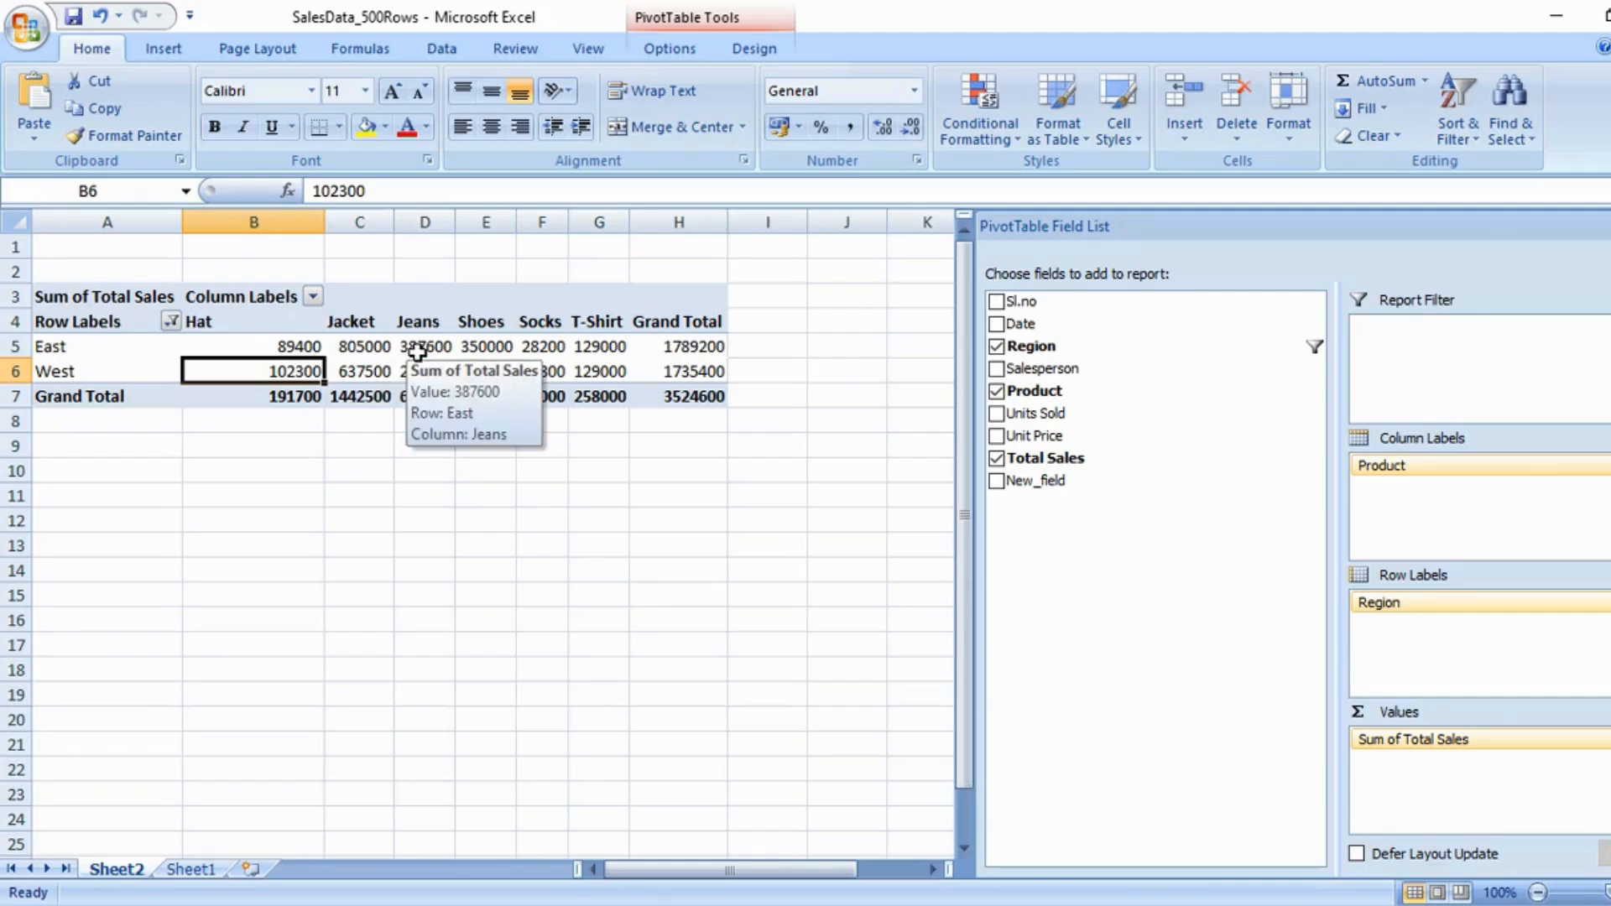
left_click_drag(165, 355, 167, 371)
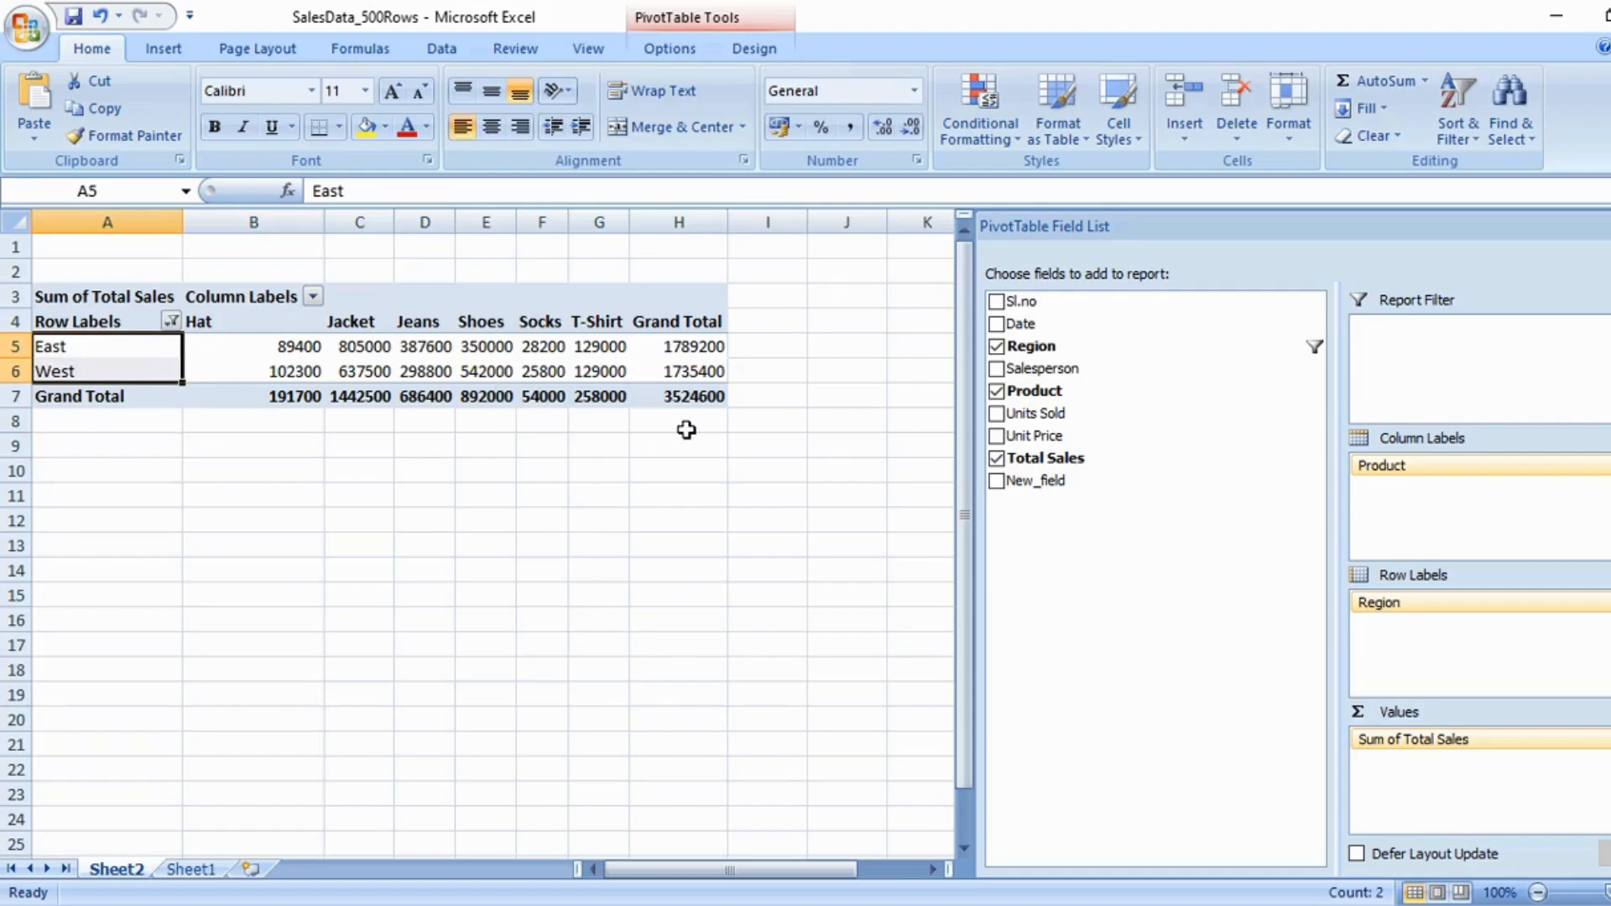
mouse_move(387, 401)
mouse_move(527, 367)
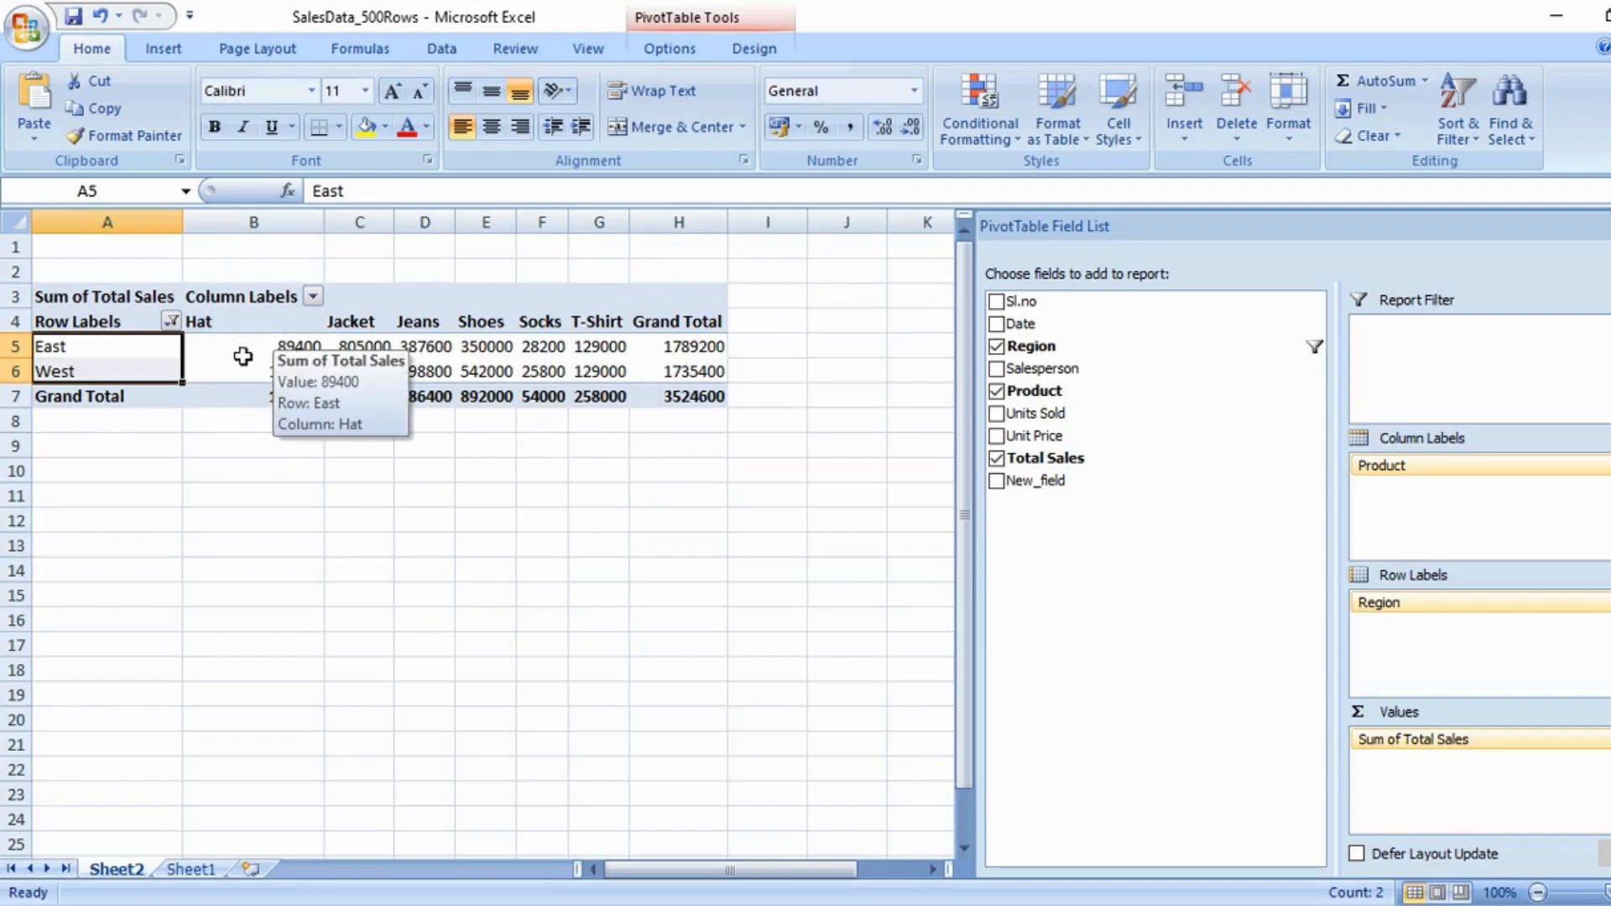
left_click(277, 347)
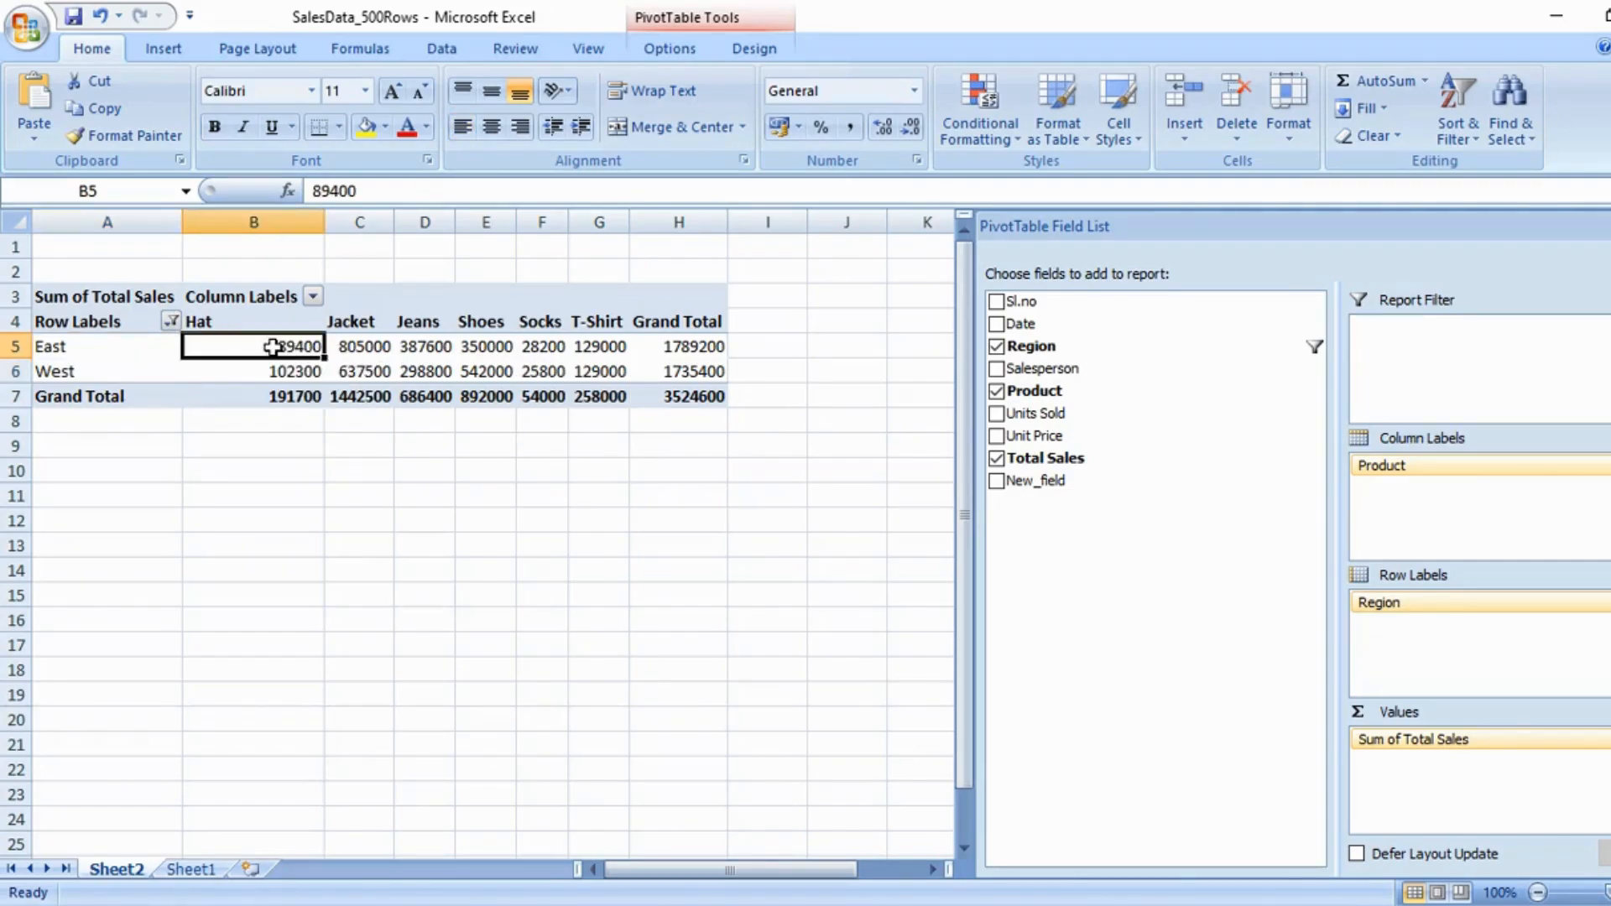
left_click(345, 350)
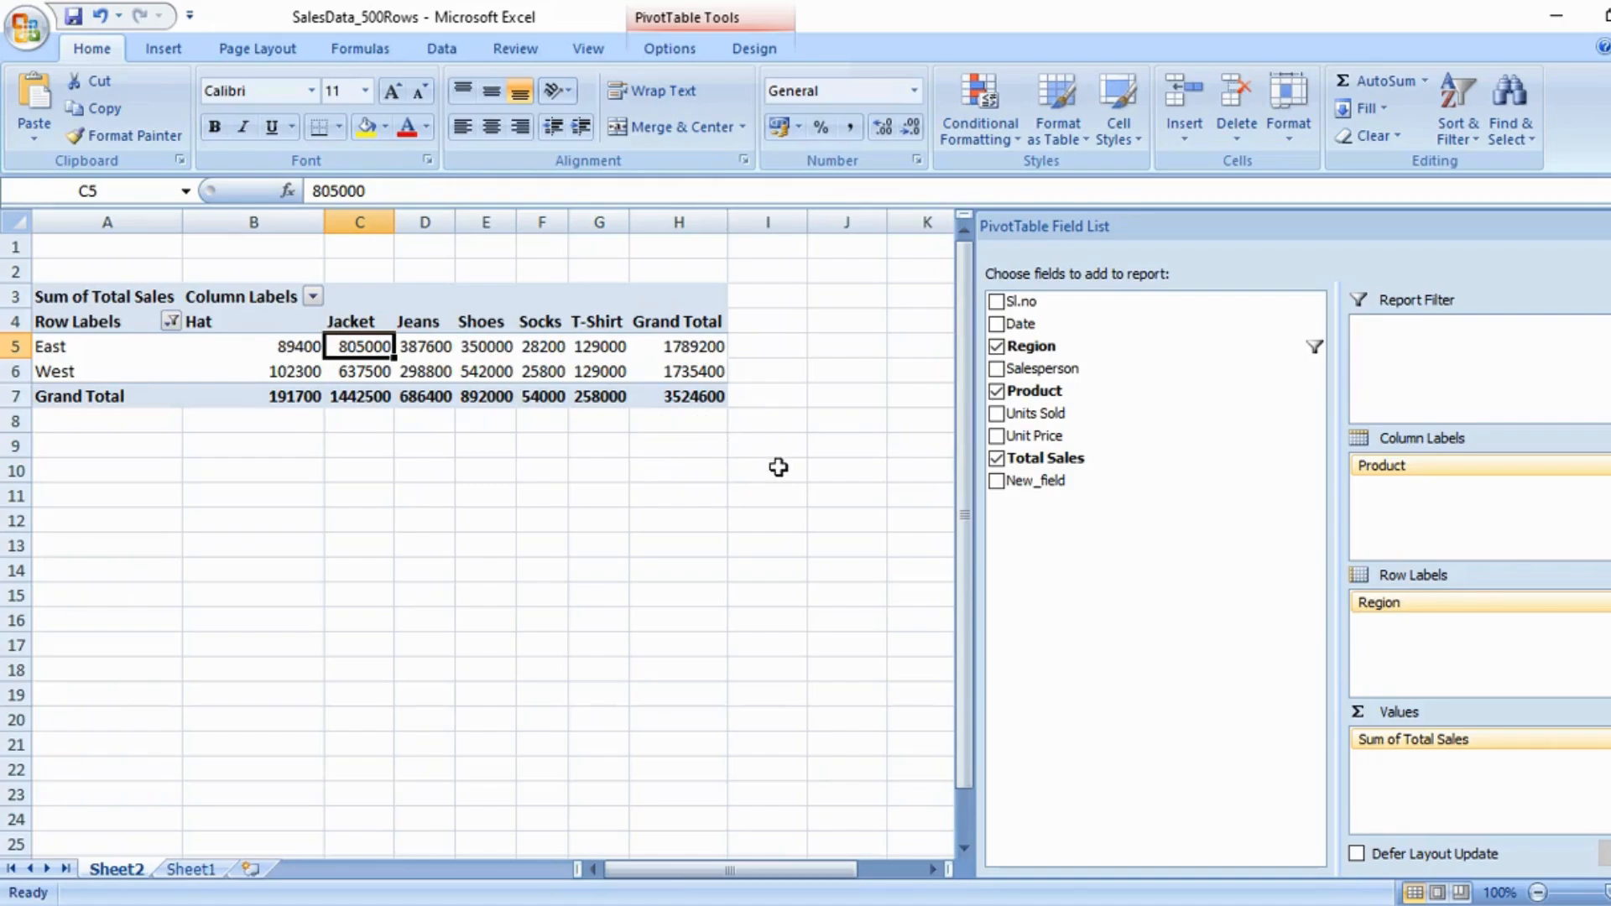
Reset the Region filter in the row labels to show all regions.
left_click(171, 321)
left_click(77, 518)
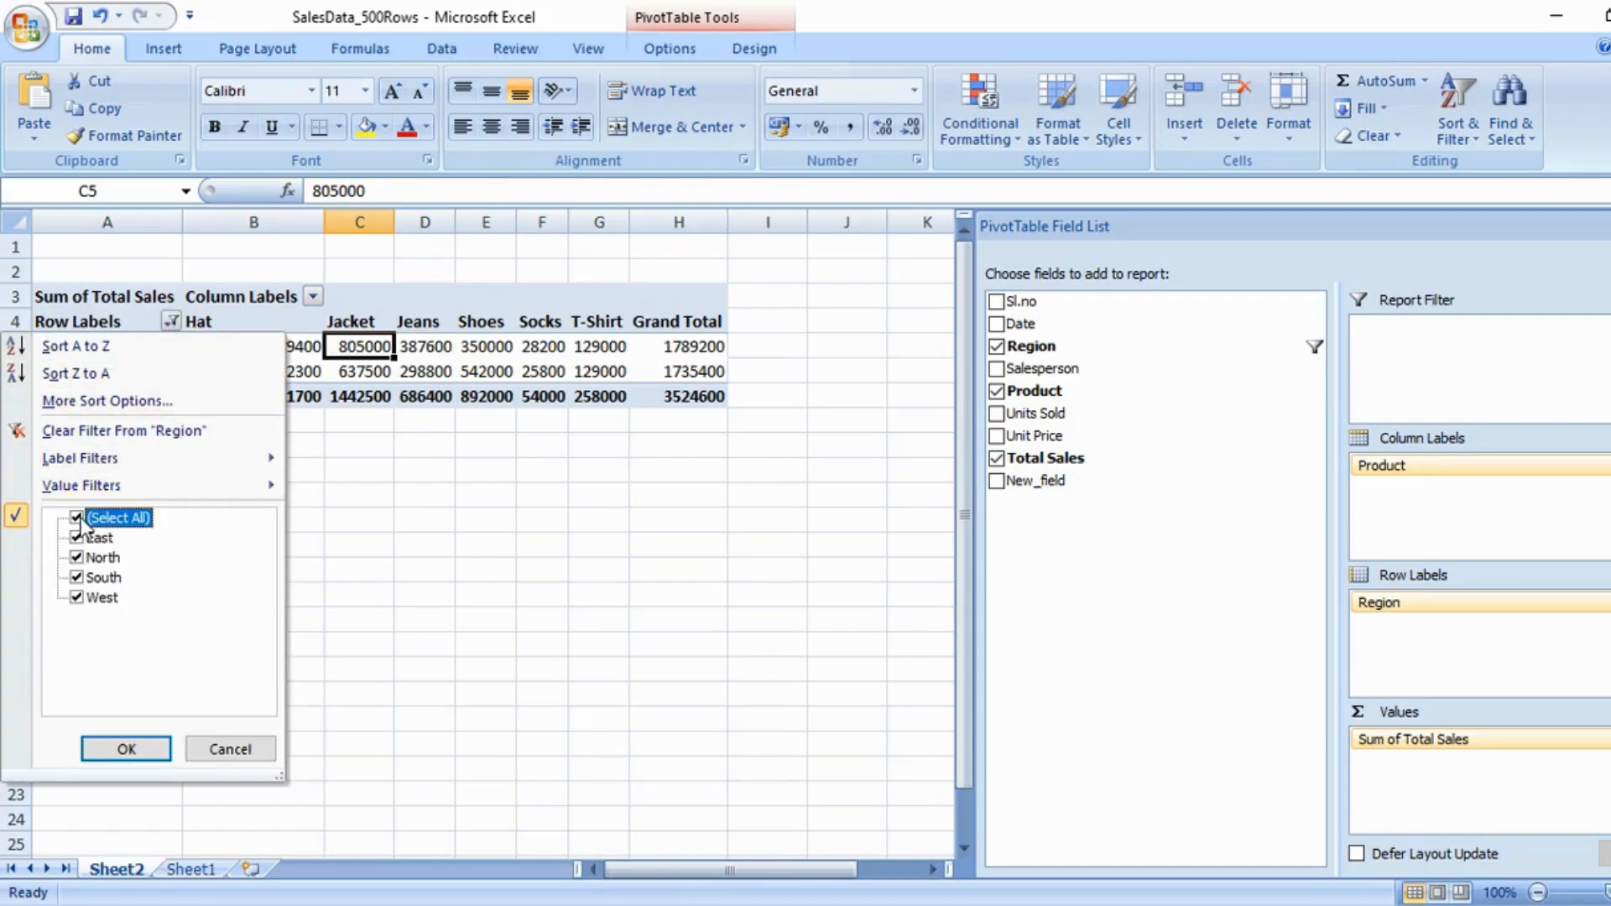
left_click(126, 749)
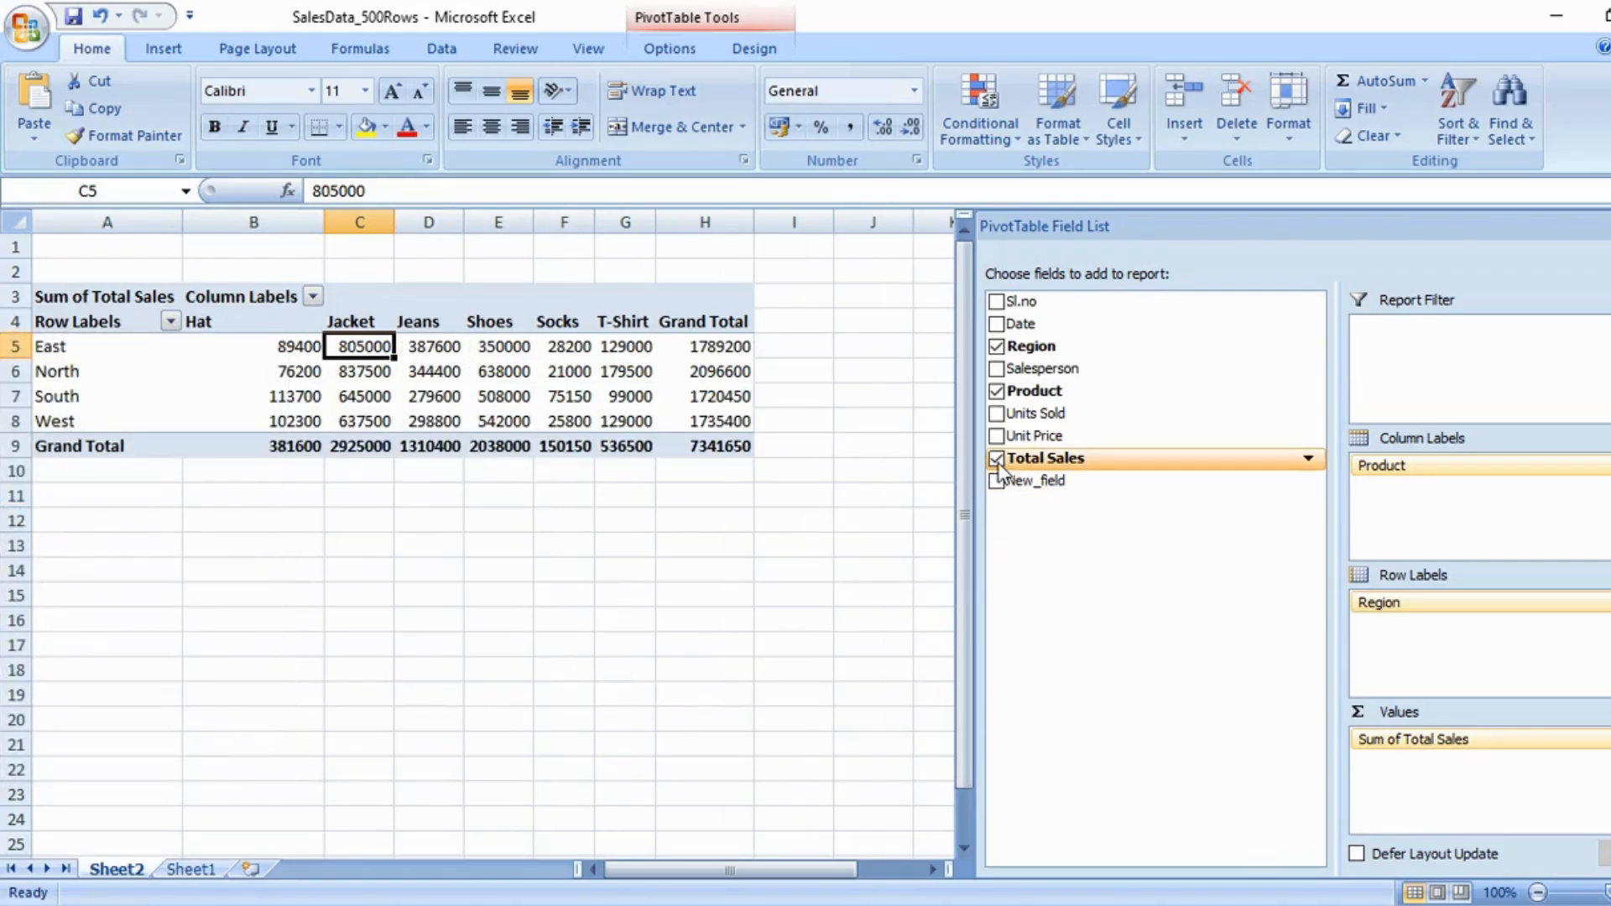
Move the Product field from the PivotTable's column labels to the report filter.
left_click(1433, 602)
left_click(1104, 658)
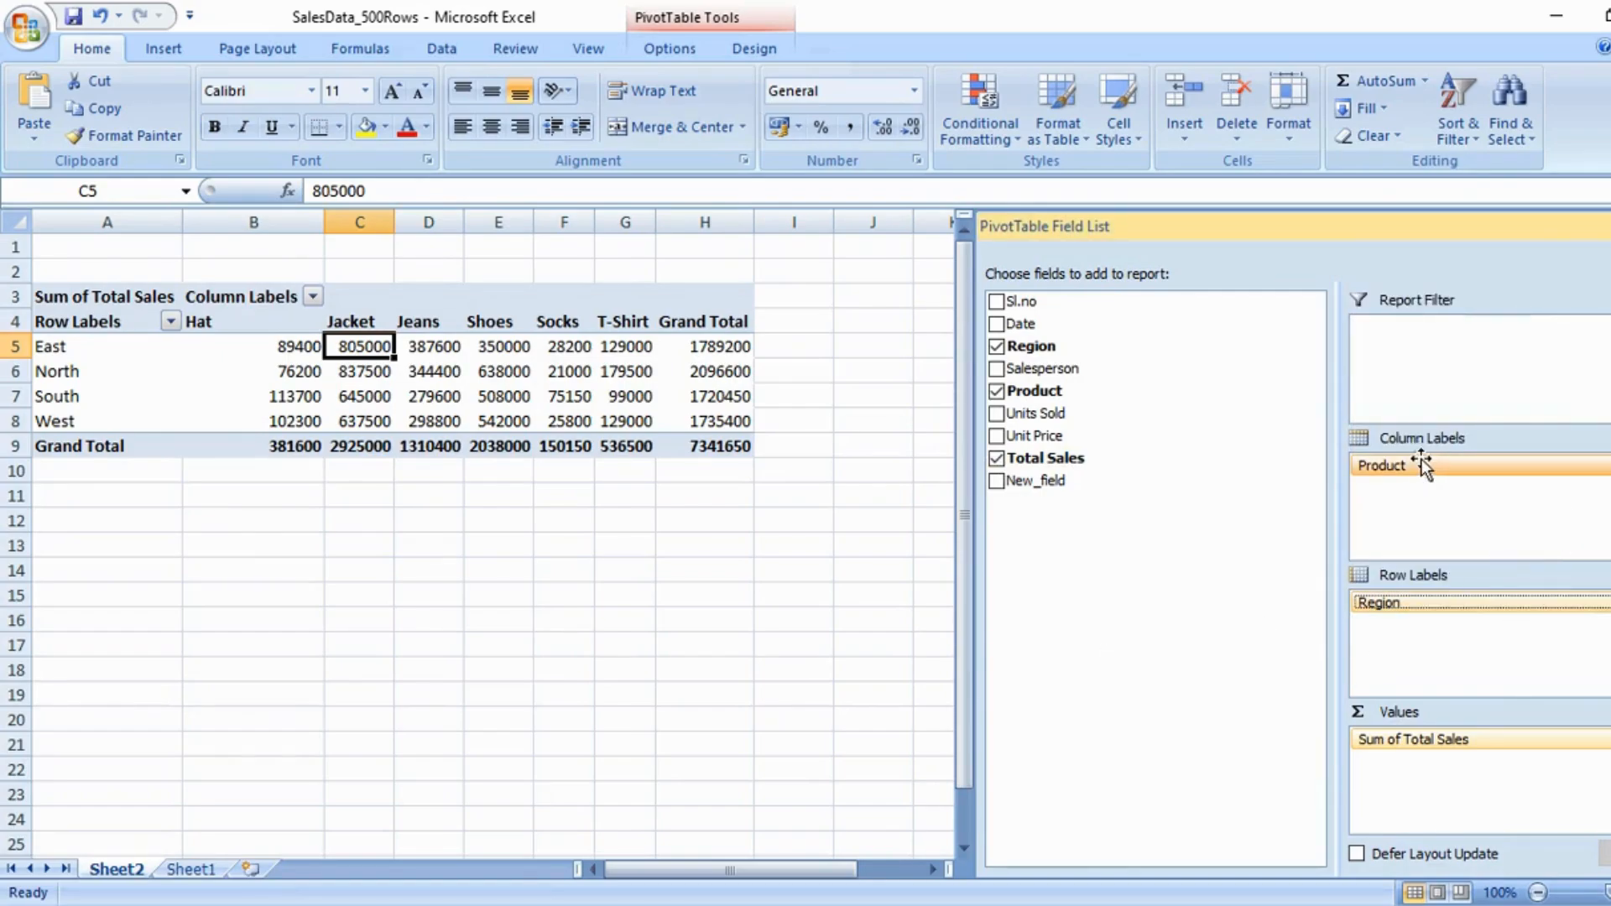
left_click_drag(1414, 465, 1114, 550)
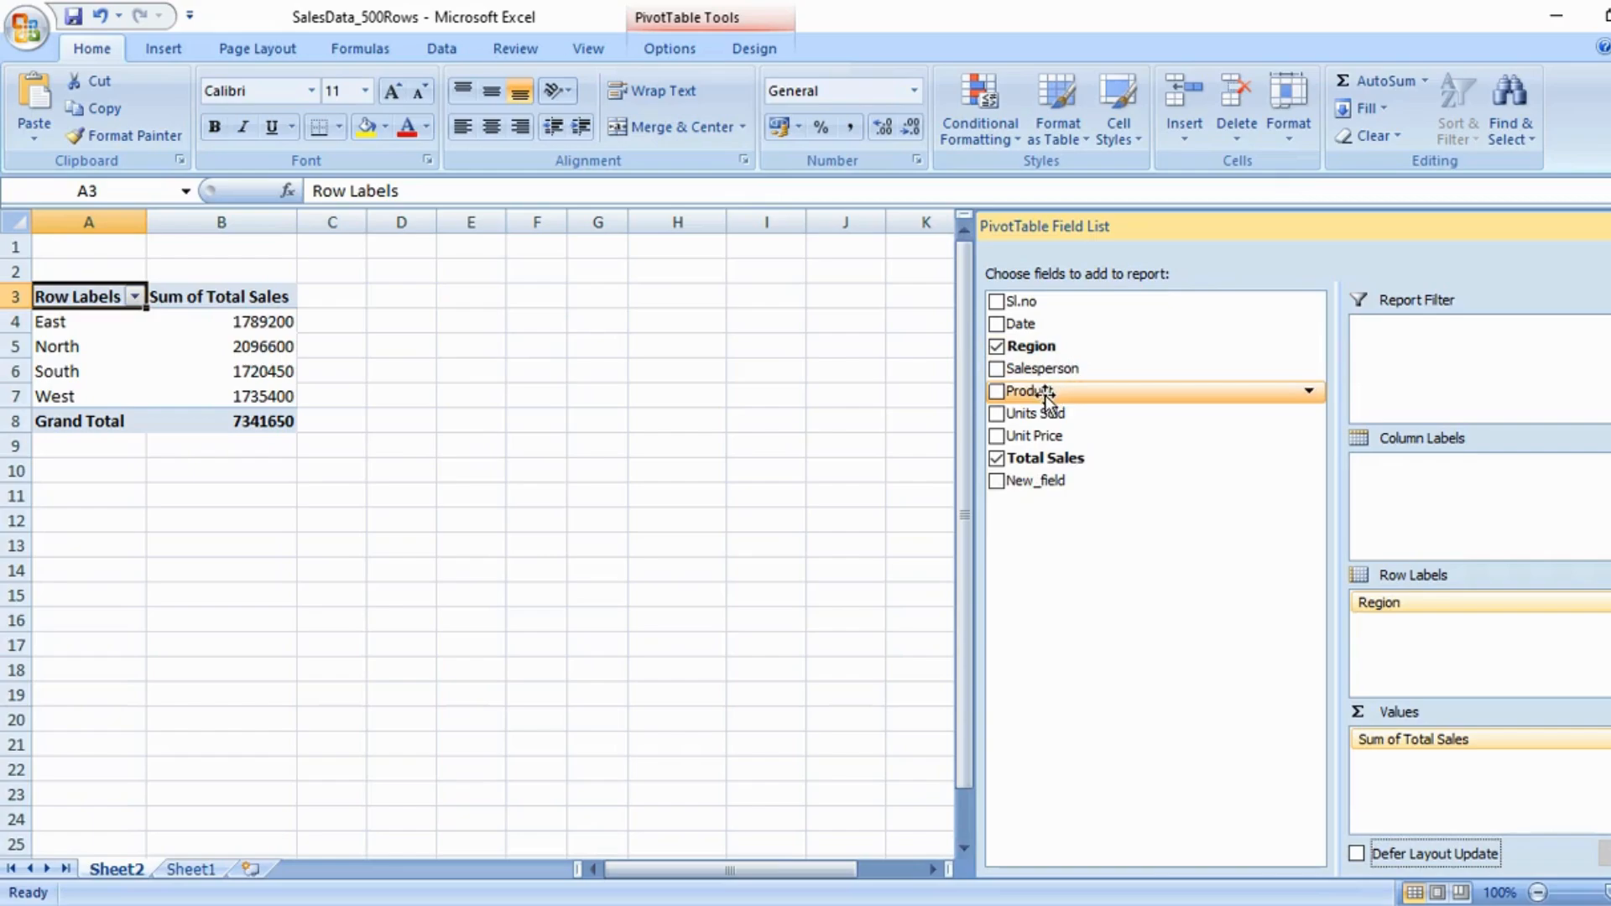
left_click_drag(1046, 401, 1494, 369)
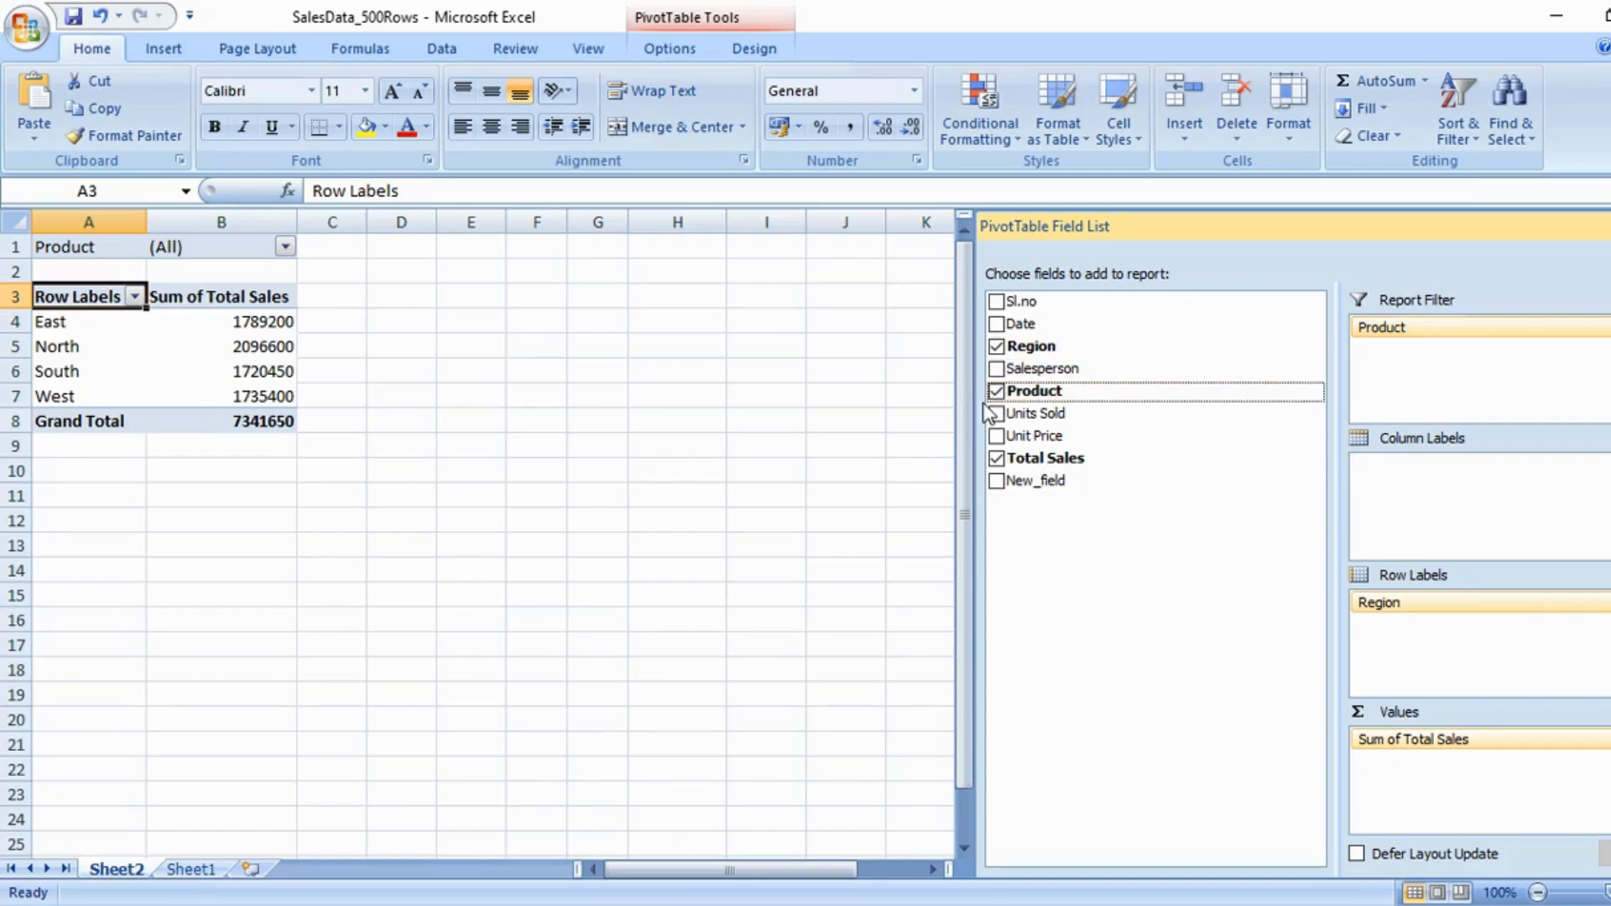
Filter the PivotTable report by Product to show only Hat.
left_click(286, 248)
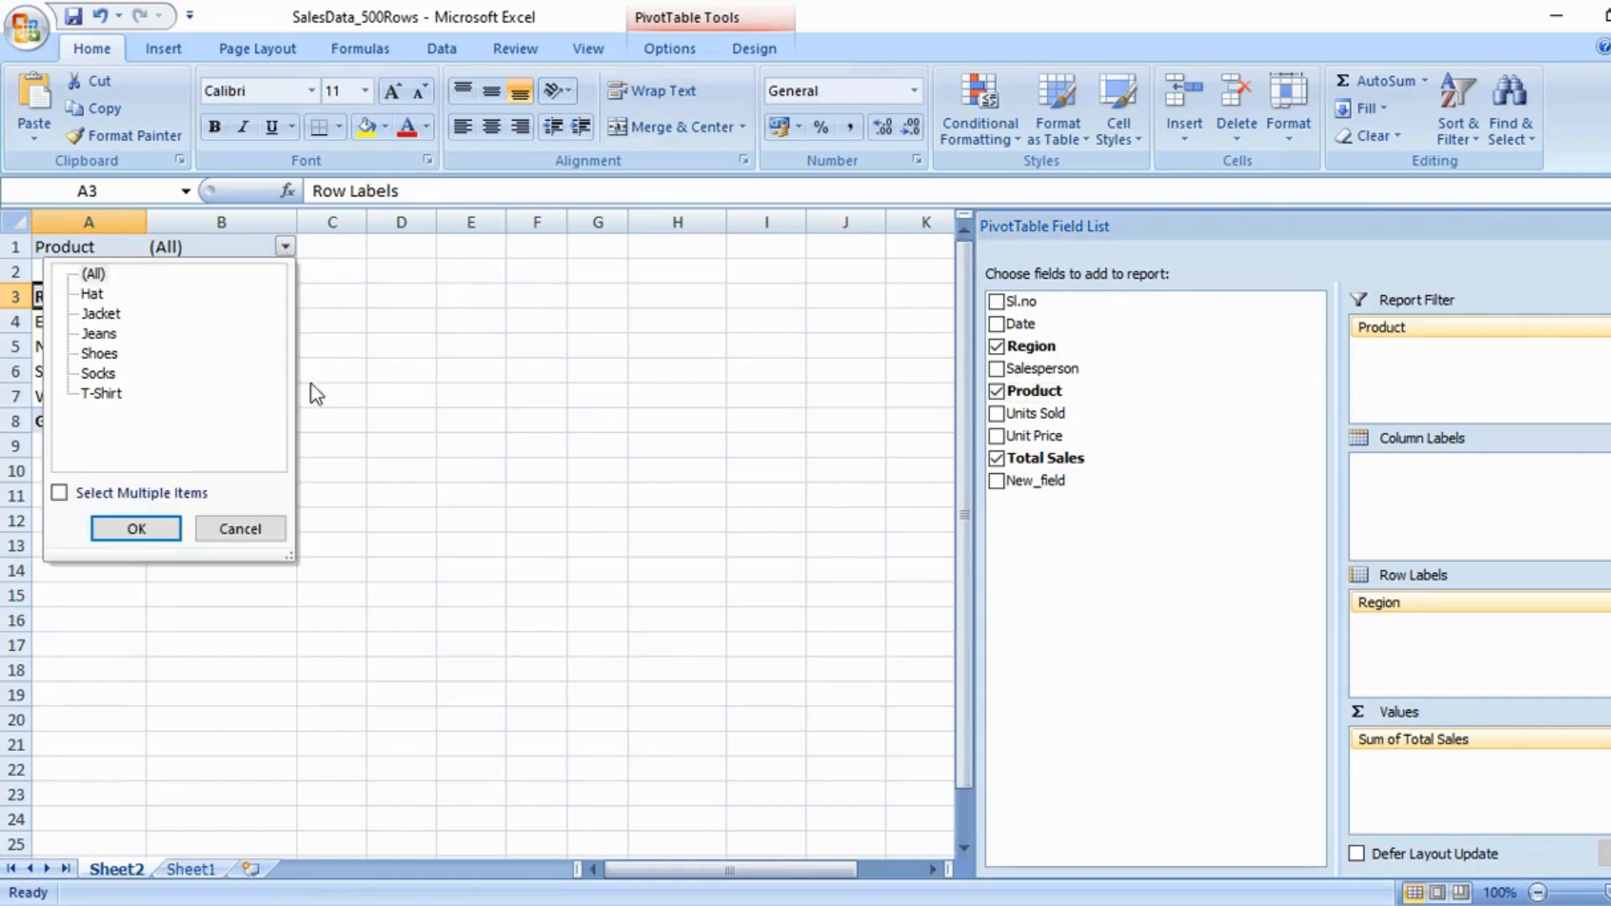
left_click(484, 368)
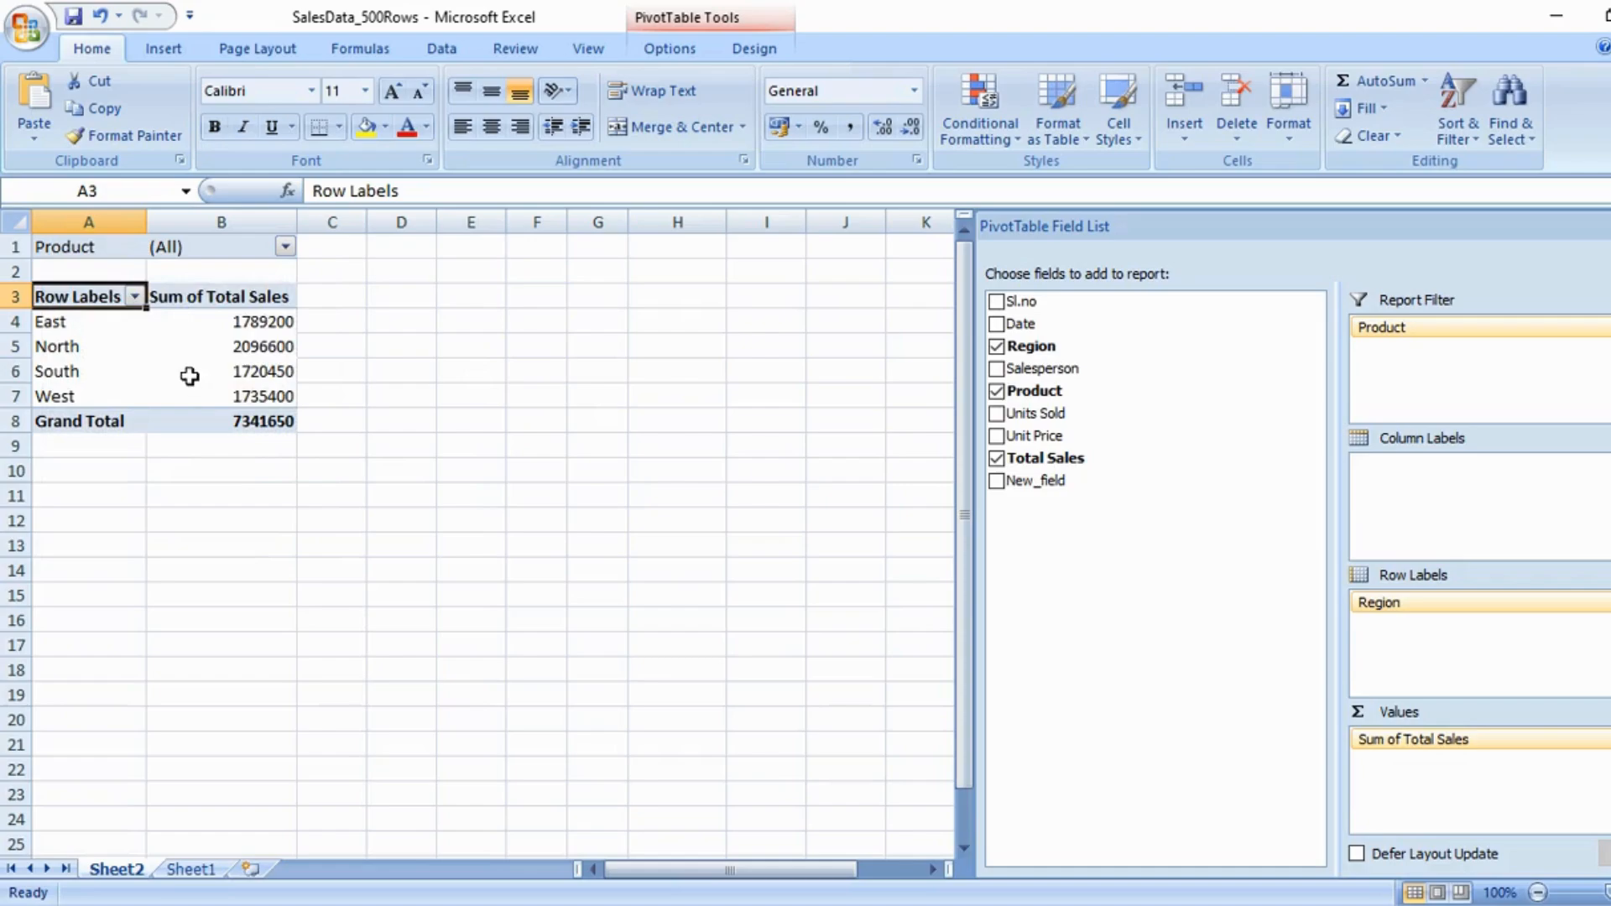
left_click(286, 247)
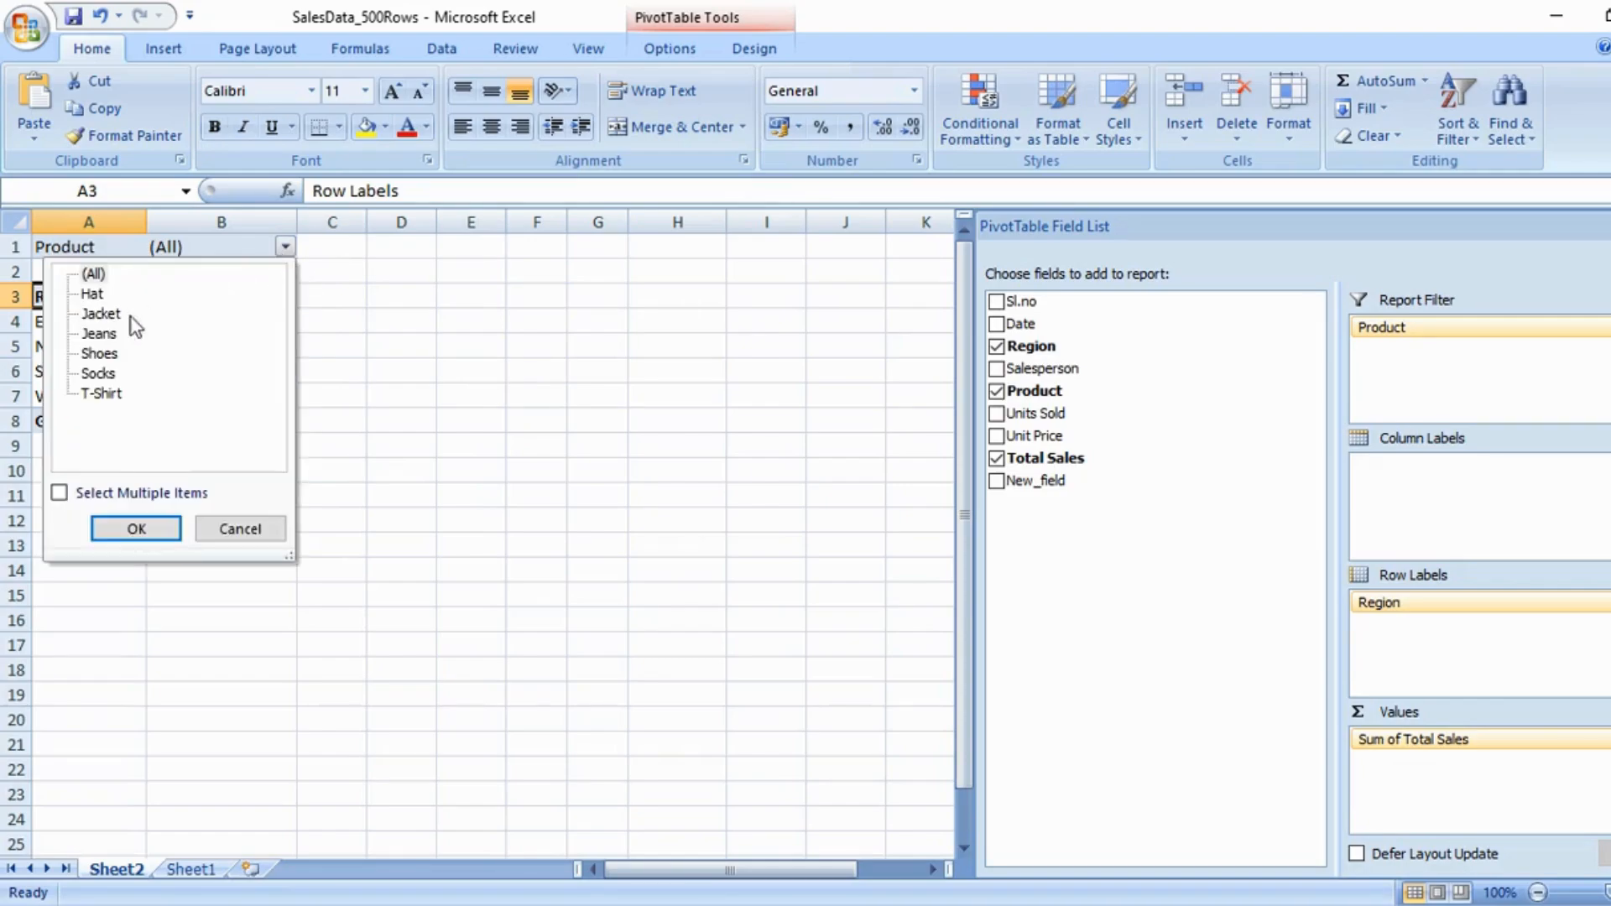
left_click(93, 294)
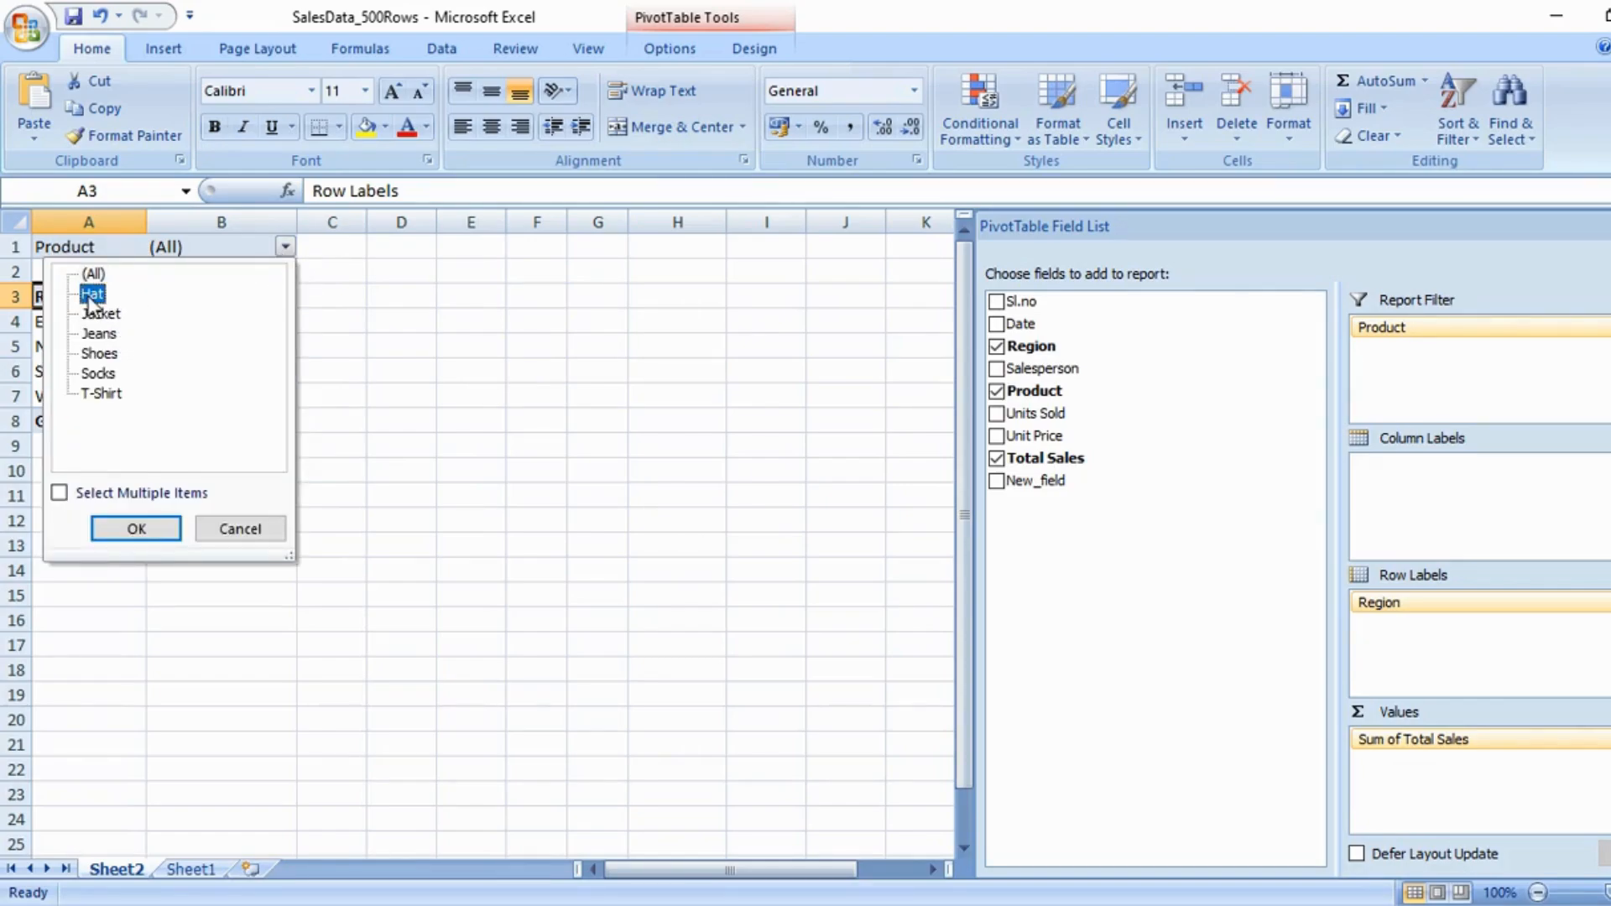
left_click(125, 527)
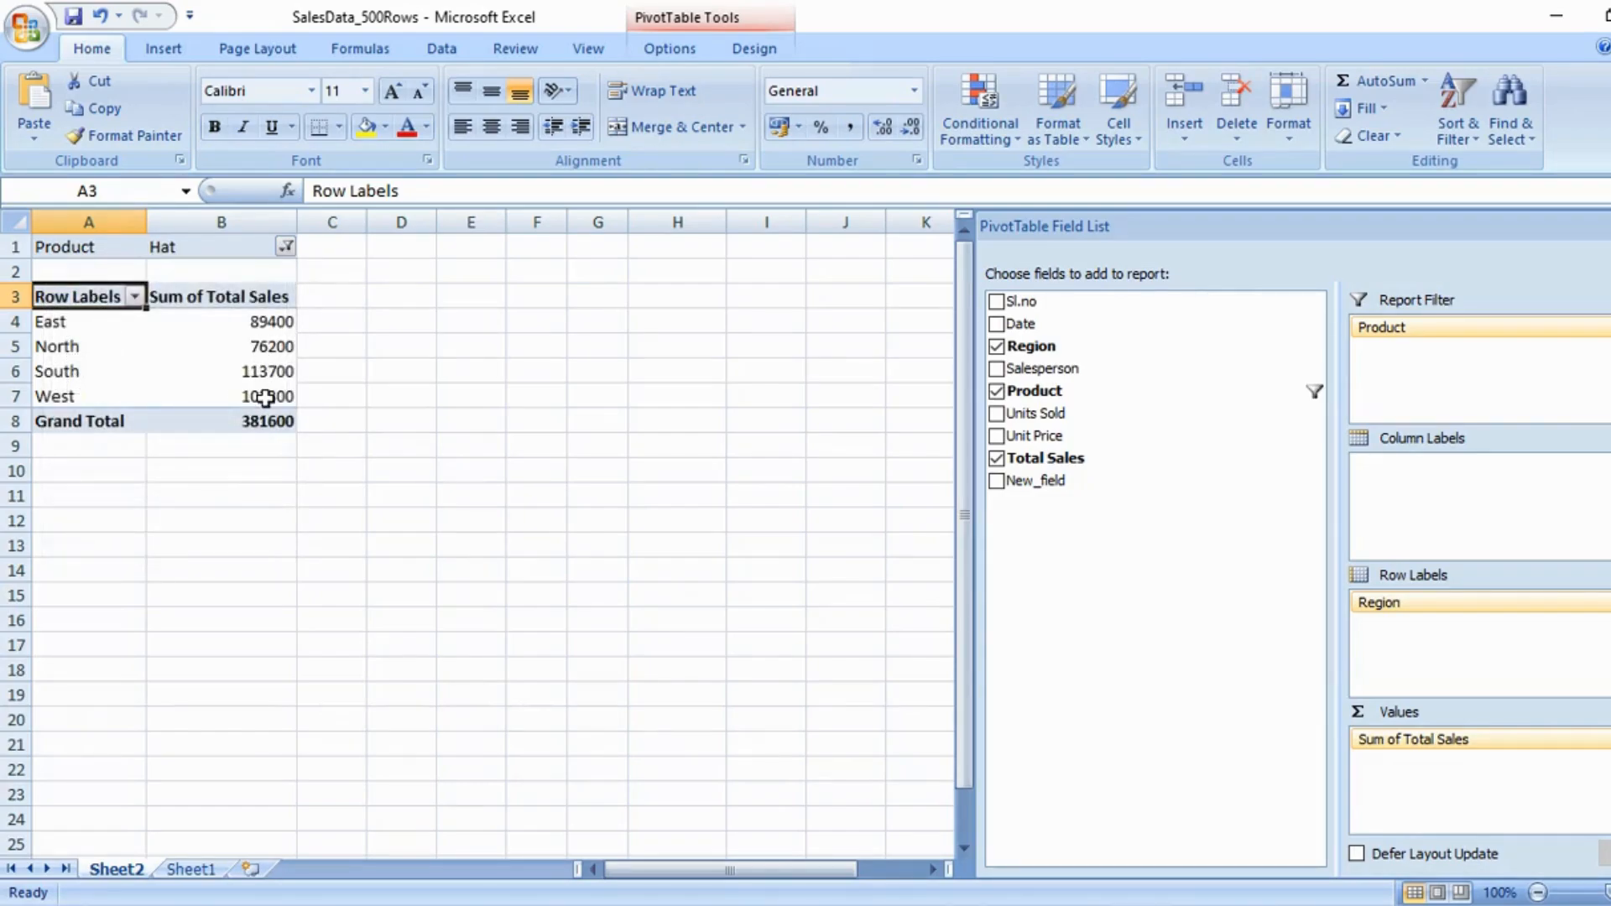
Examine the Hat Total Sales for each region and the grand total.
mouse_move(265, 394)
left_click(248, 425)
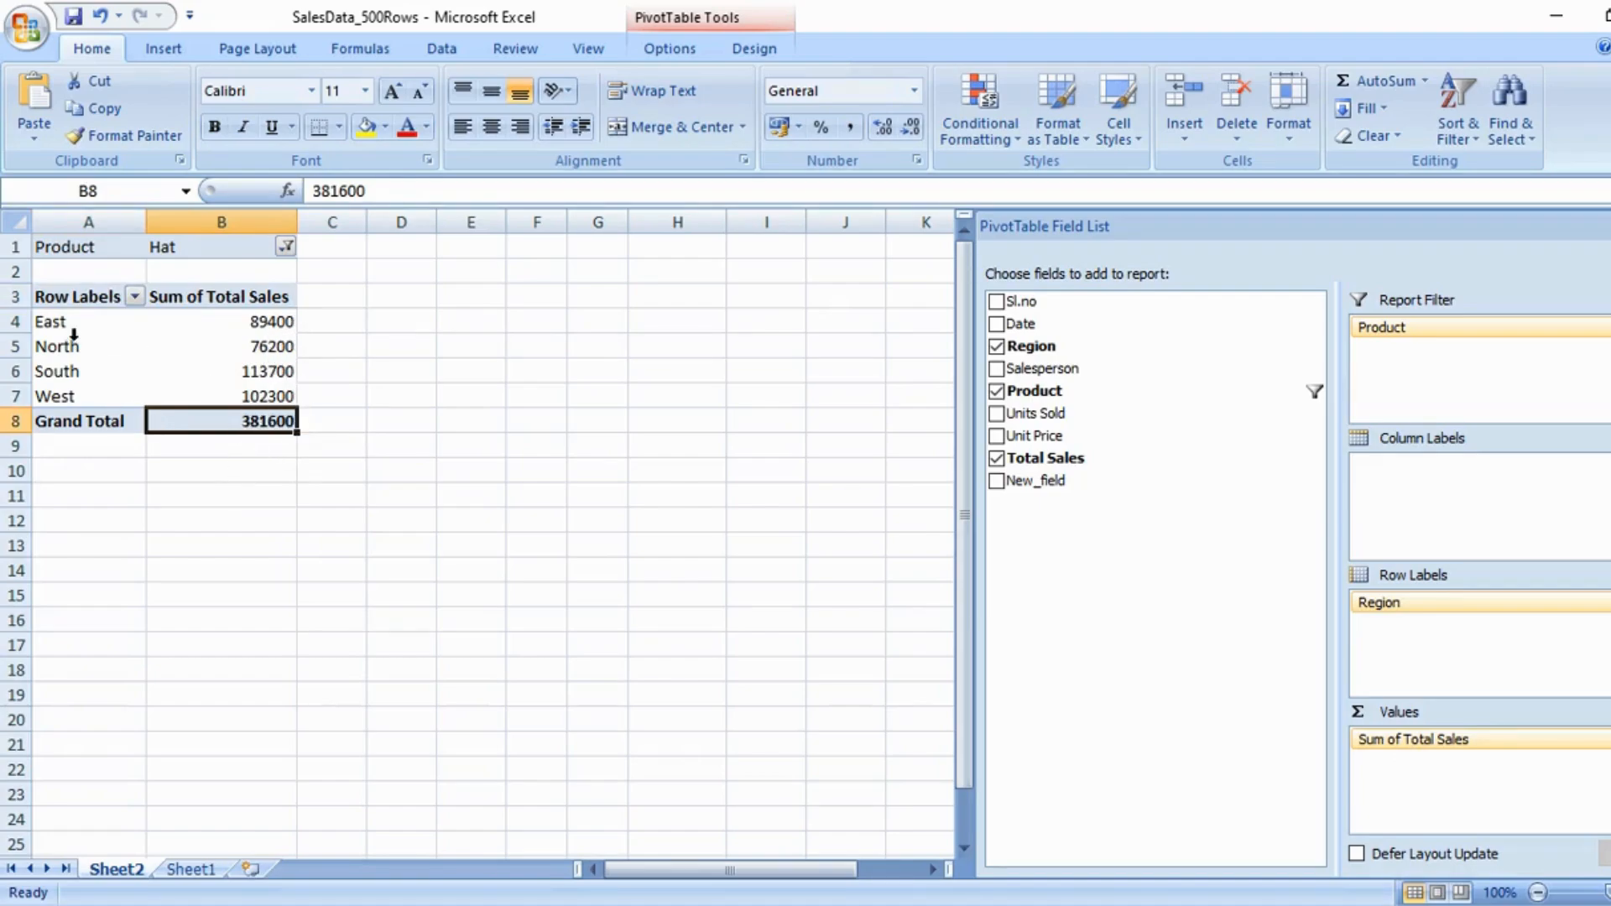
left_click(48, 327)
left_click(125, 346)
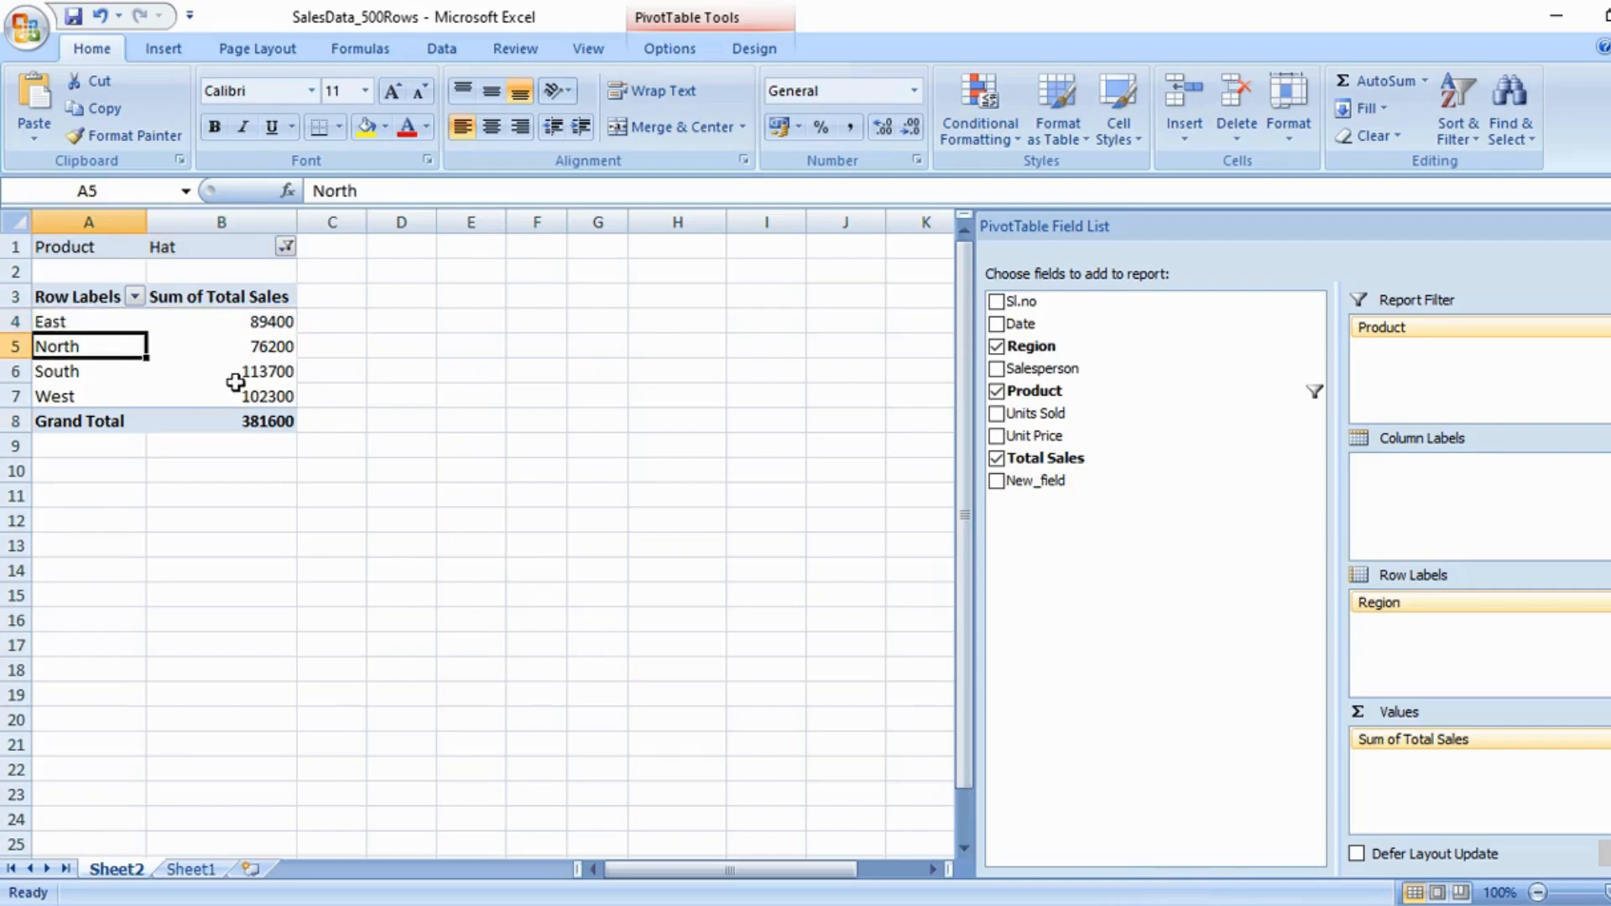
left_click(237, 391)
left_click(454, 370)
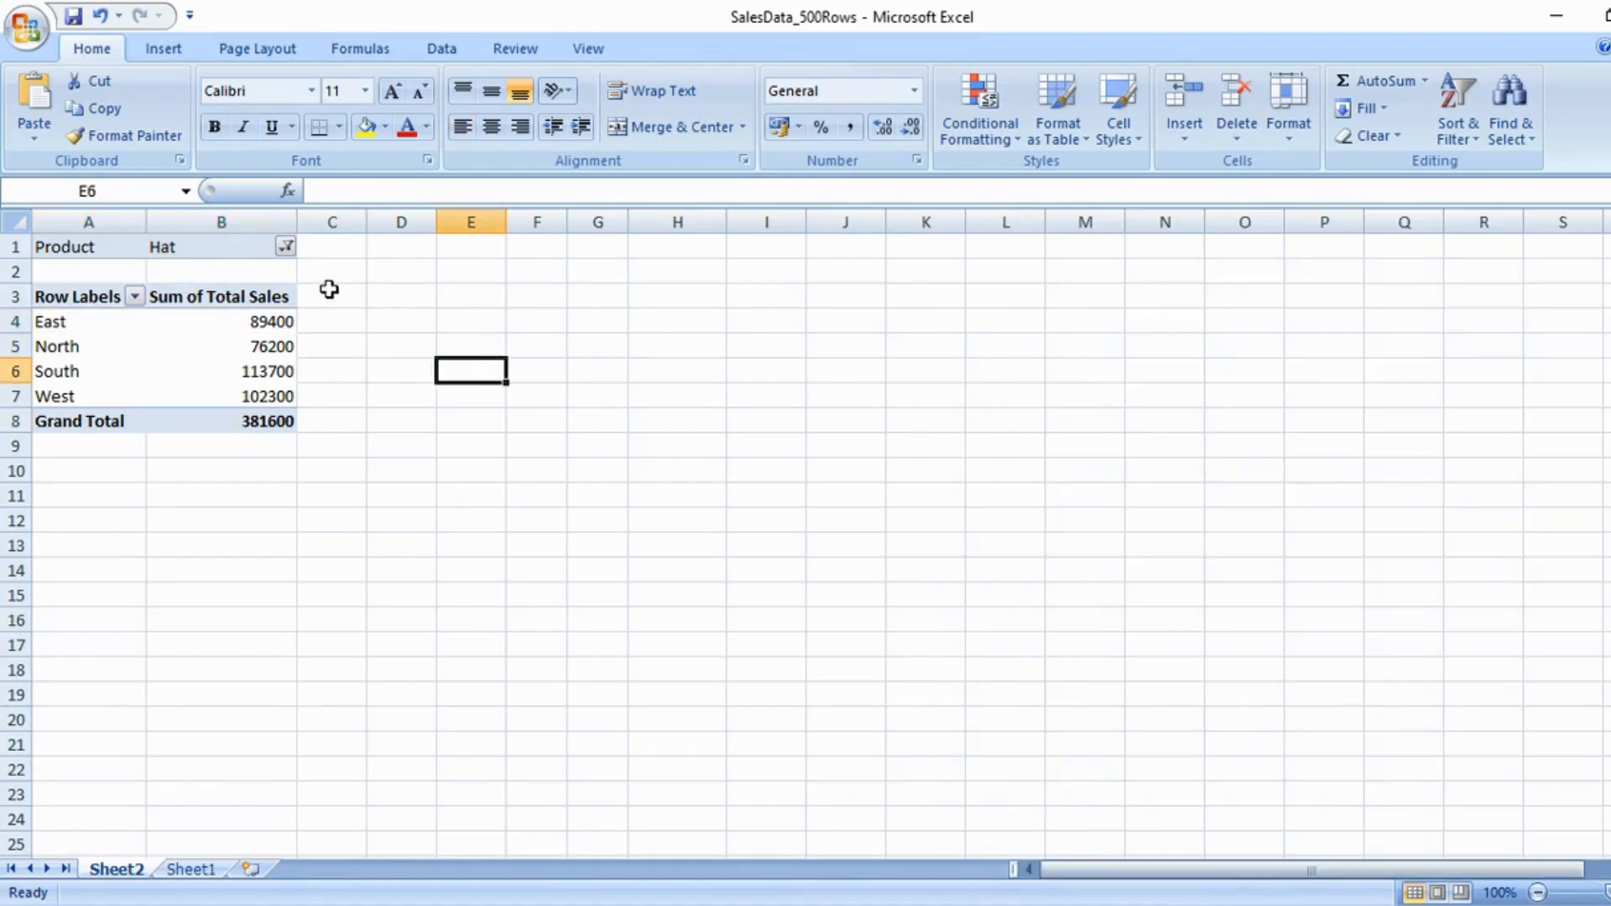
Add Salesperson as a second report filter and restrict it to the first salesperson in its list.
left_click(178, 245)
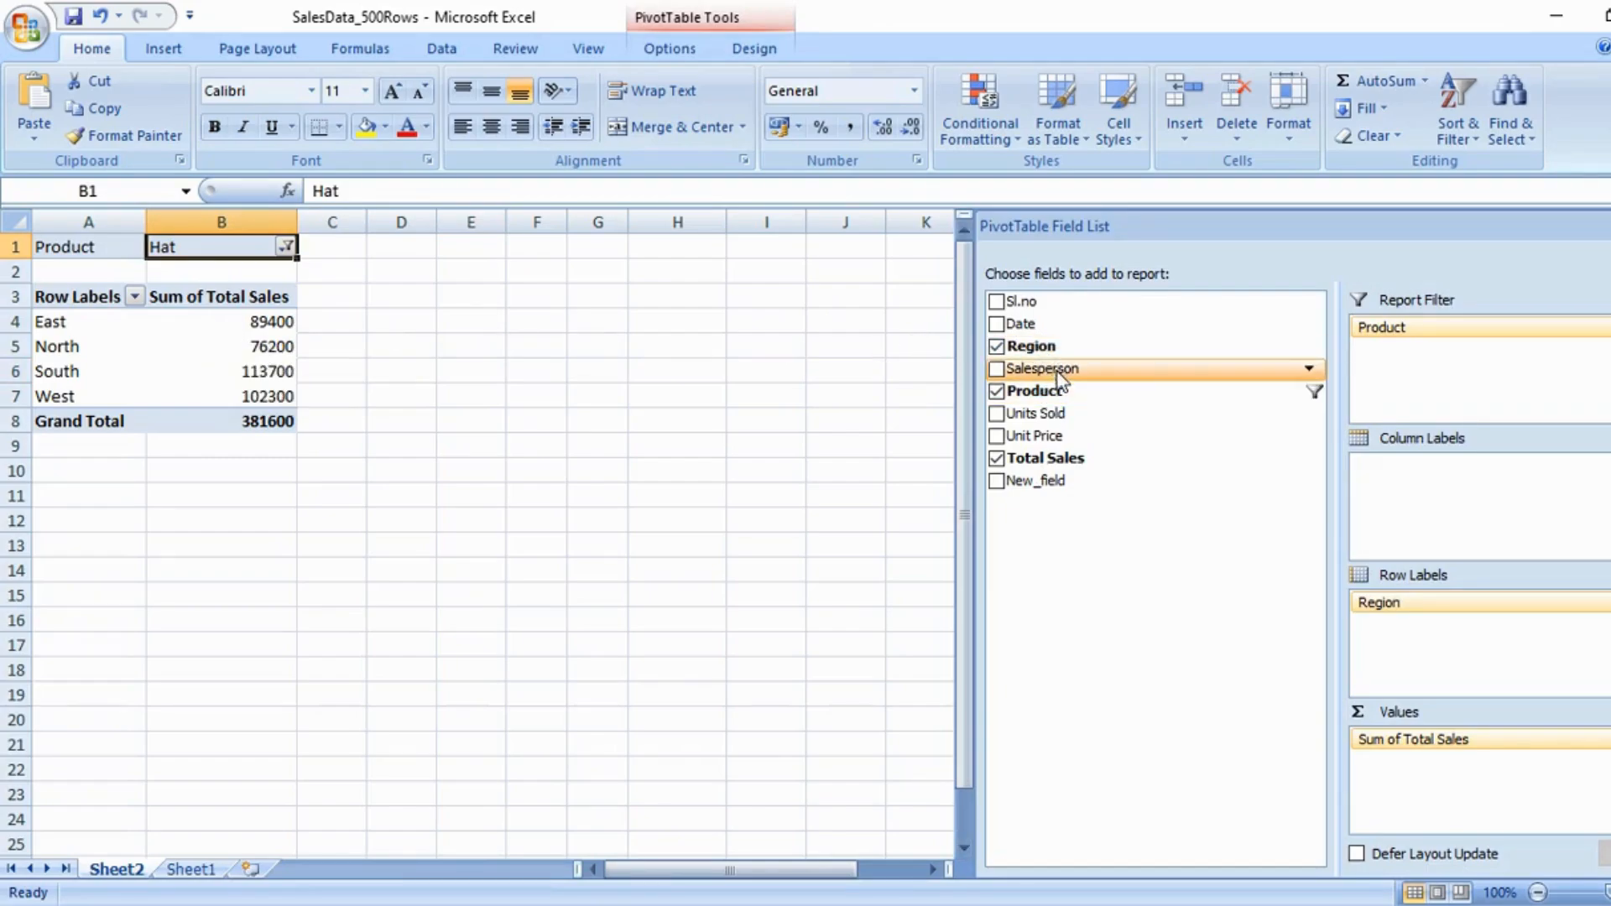
left_click_drag(1056, 371, 1378, 387)
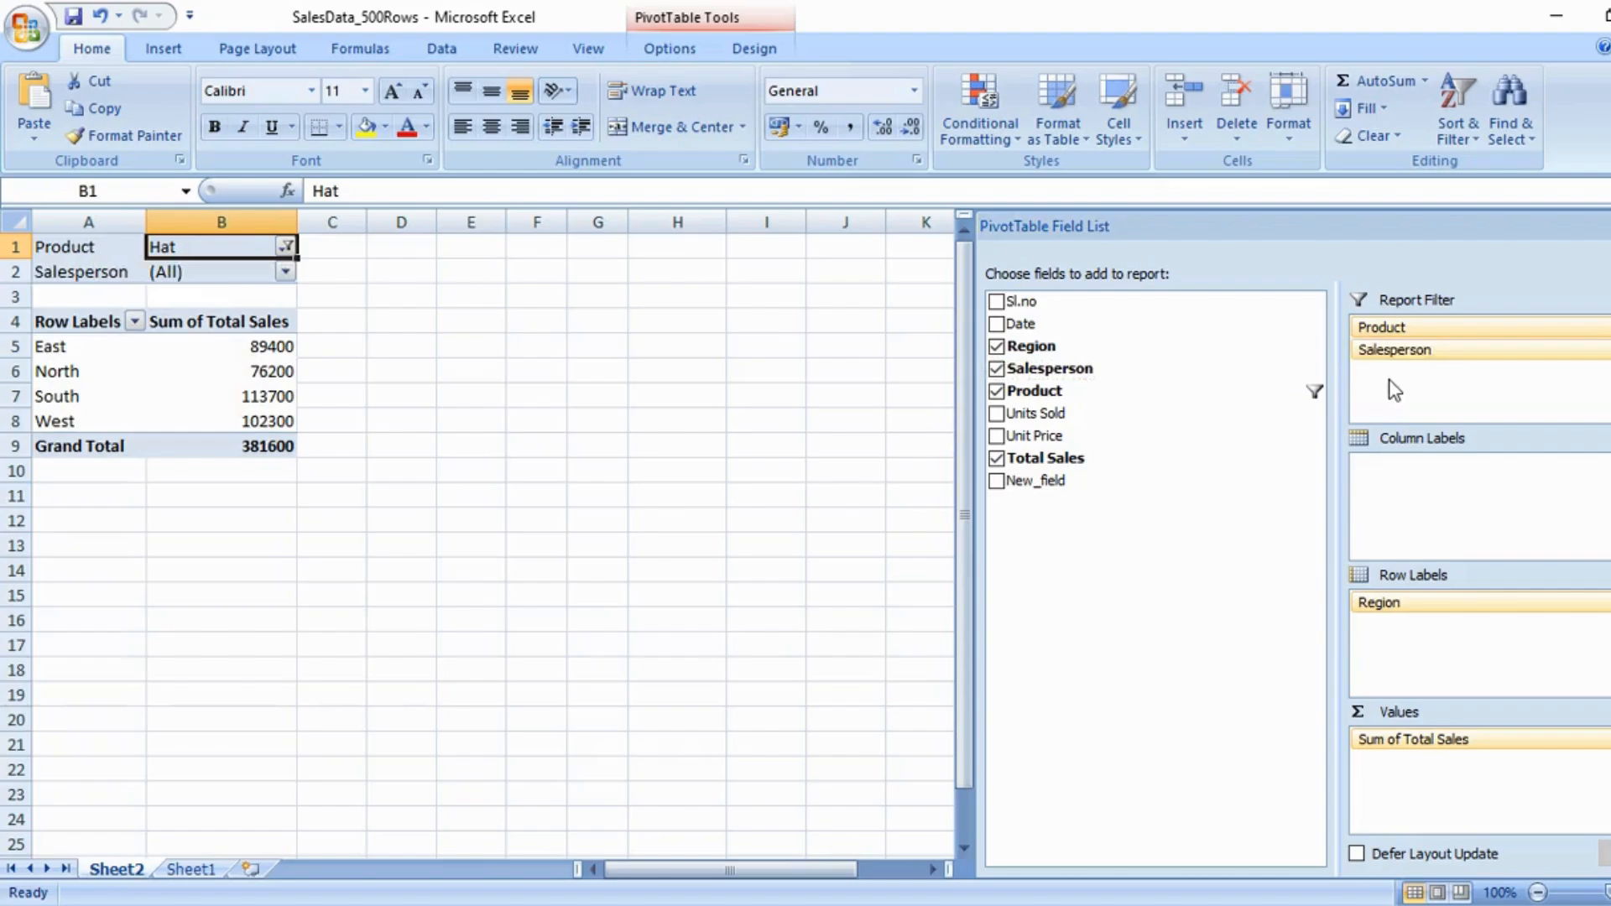
left_click(286, 271)
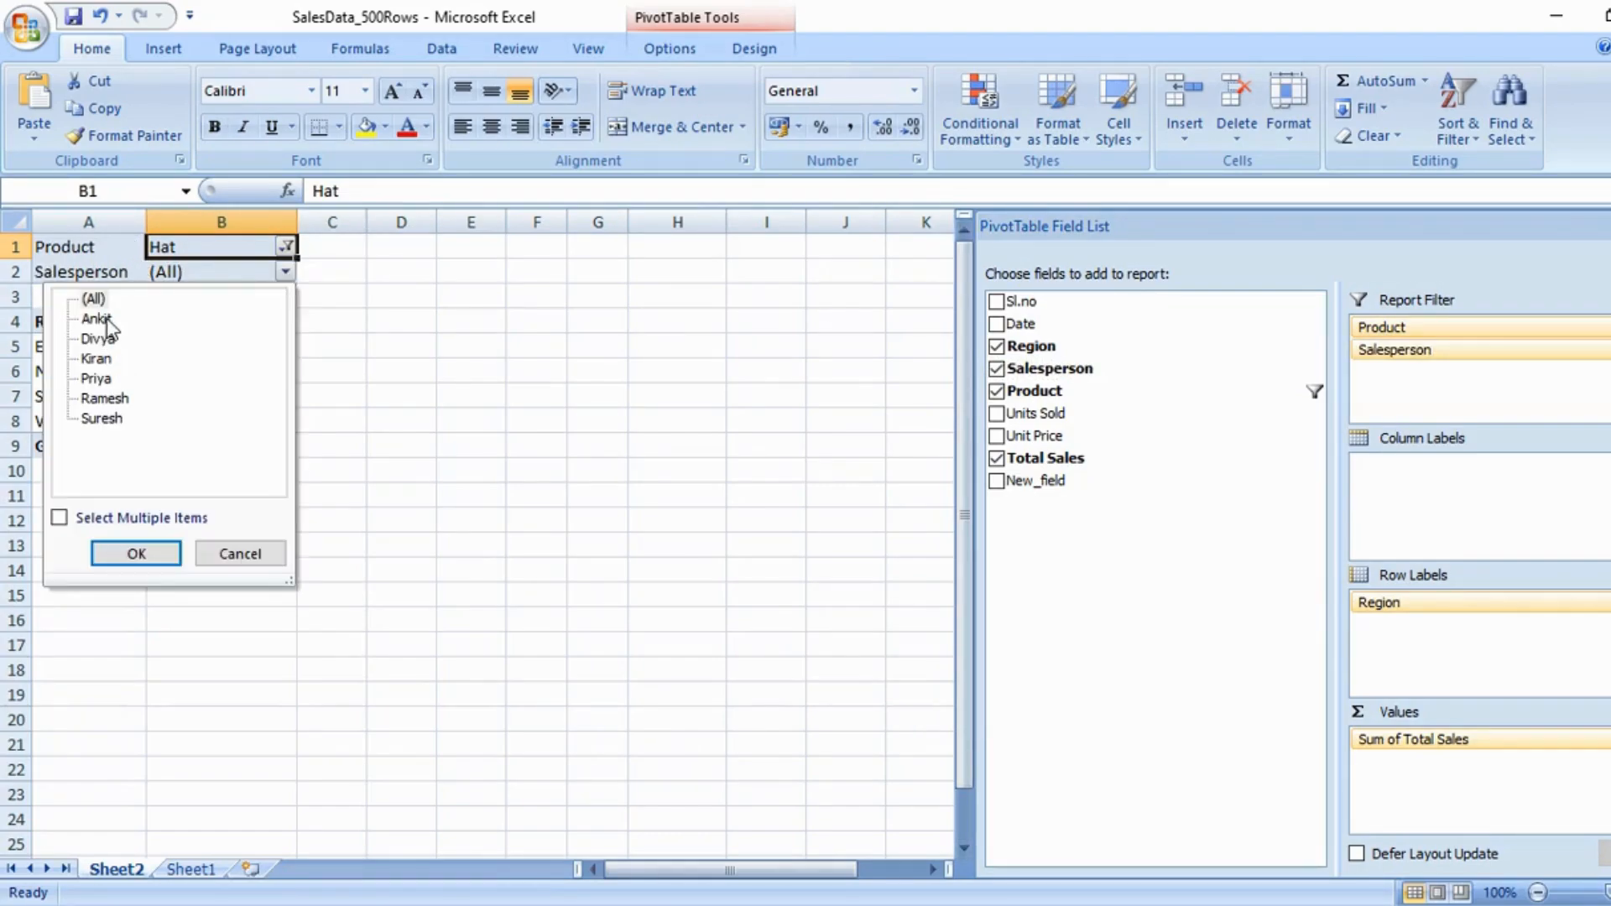
left_click(97, 318)
left_click(131, 558)
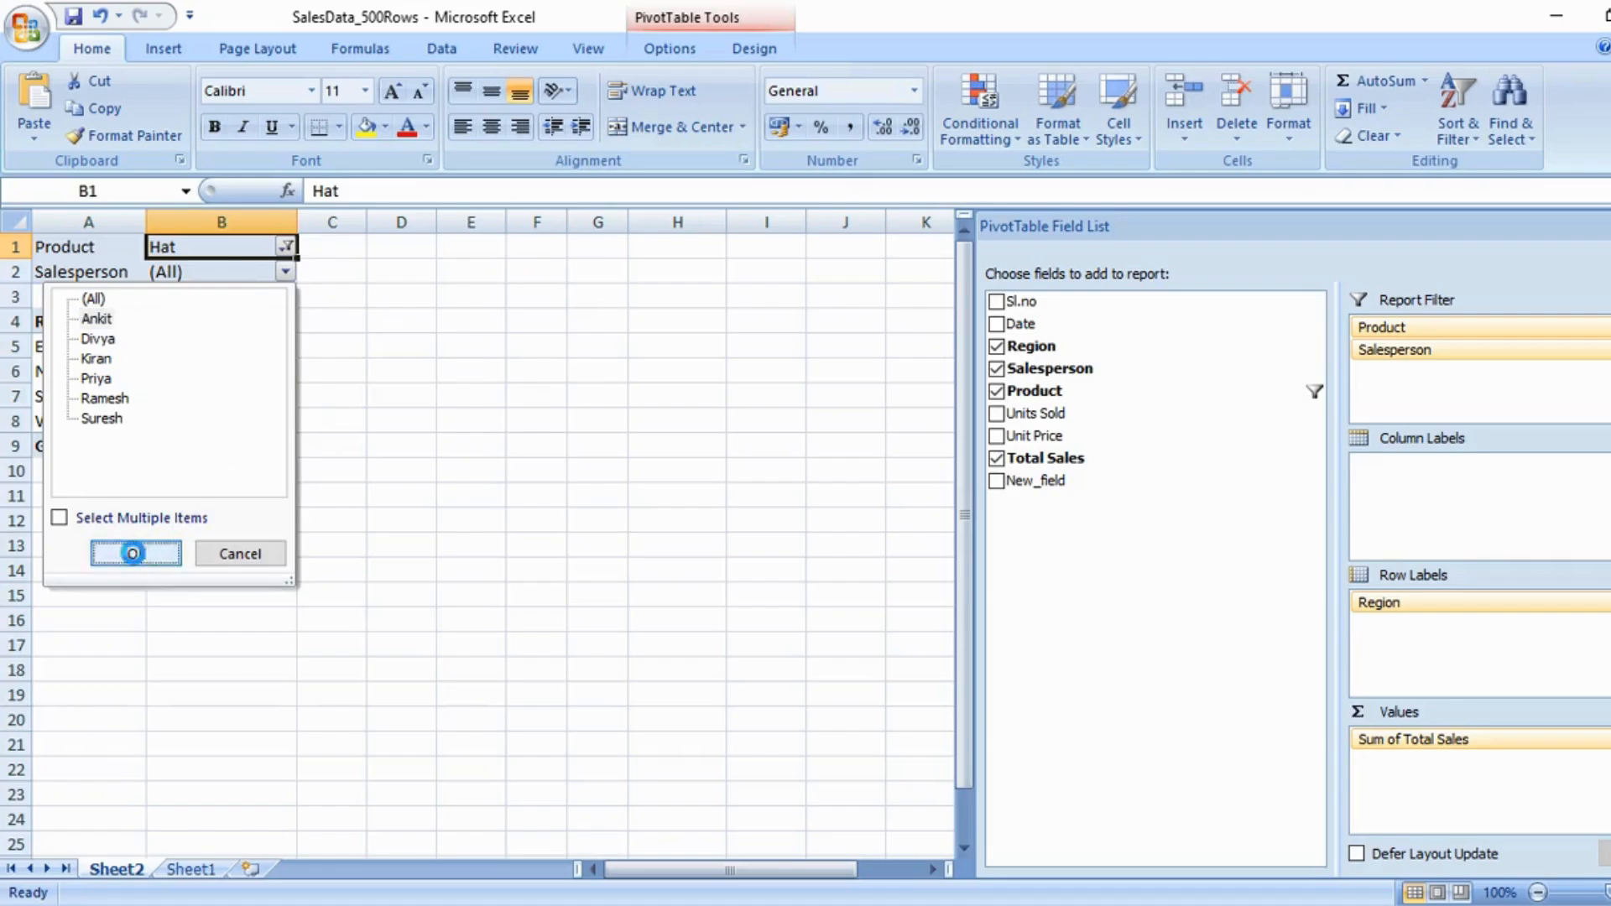
left_click(273, 447)
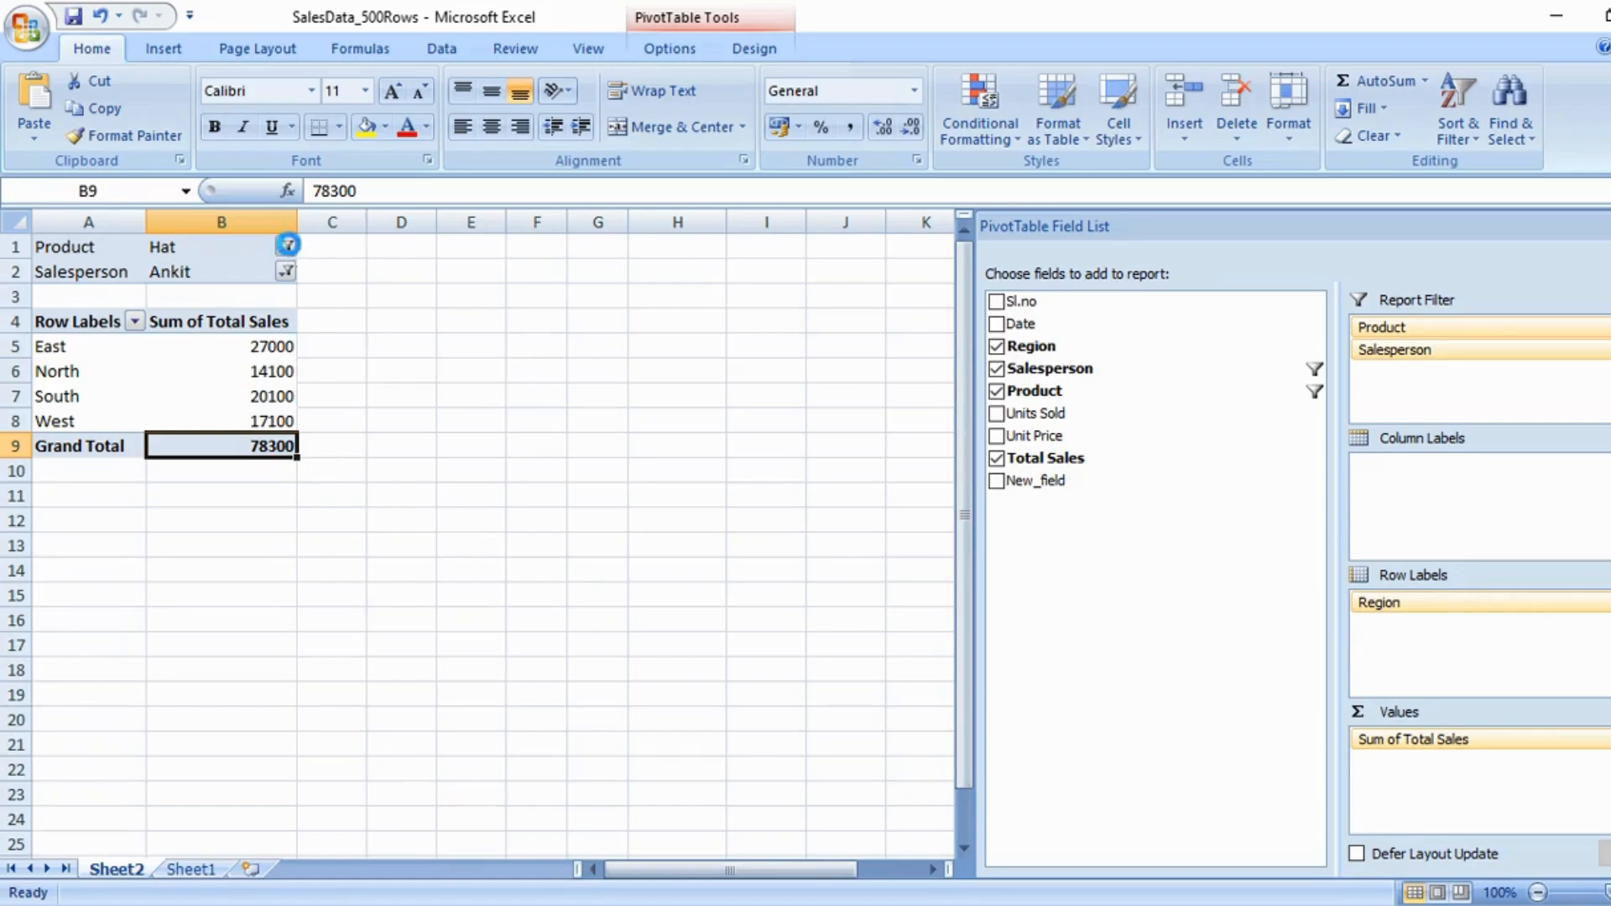
Set the Product report filter to Jacket.
left_click(285, 245)
left_click(102, 314)
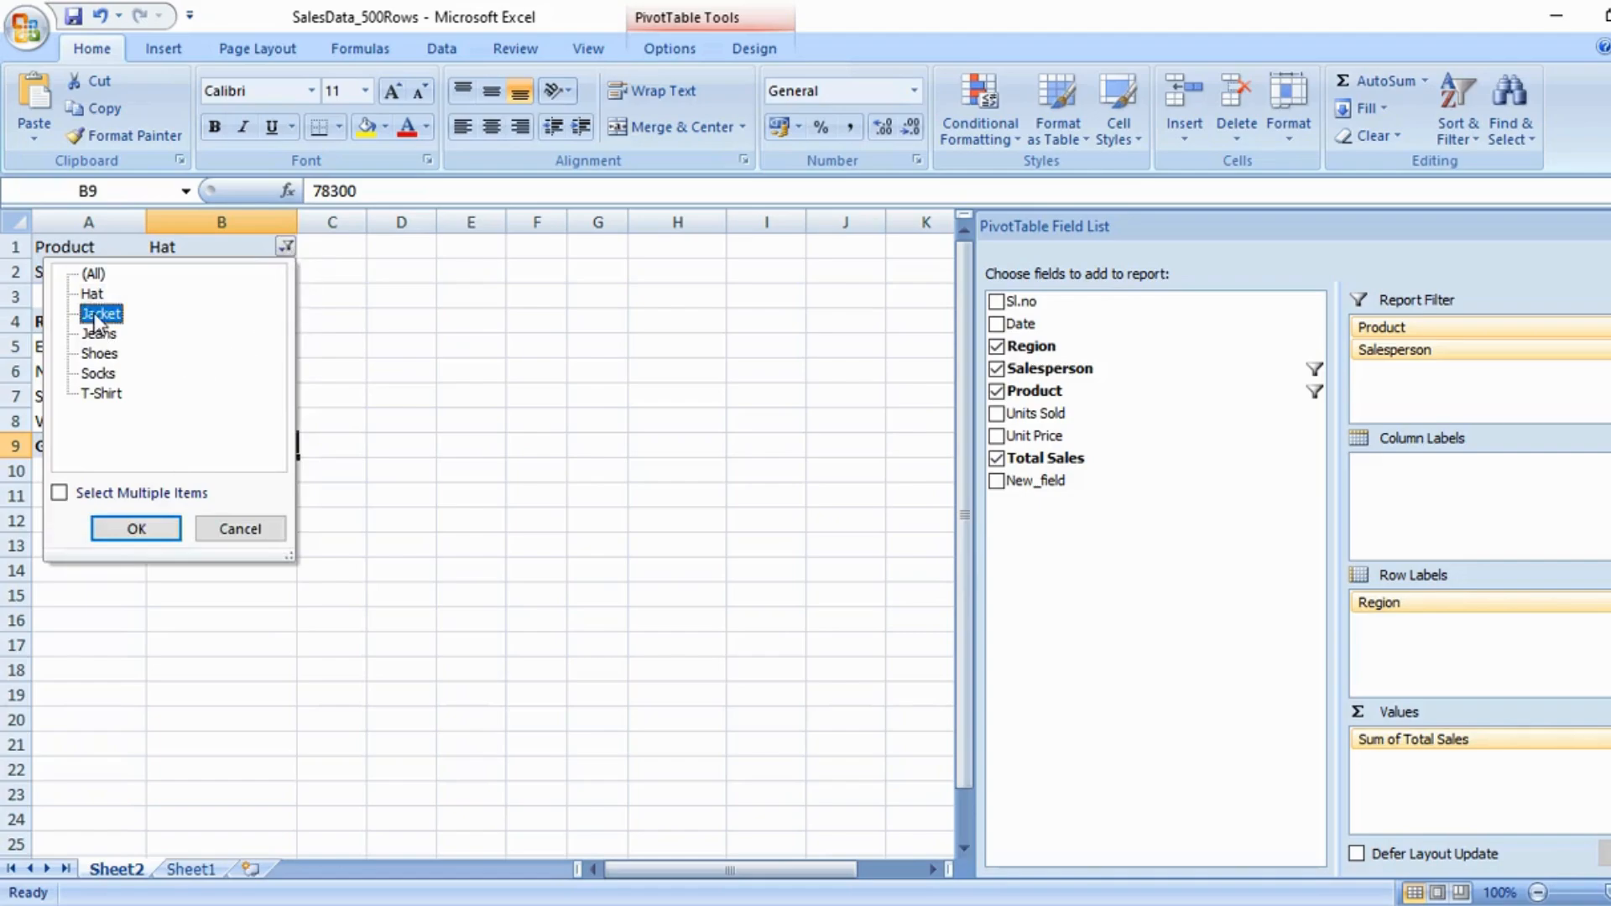
left_click(139, 528)
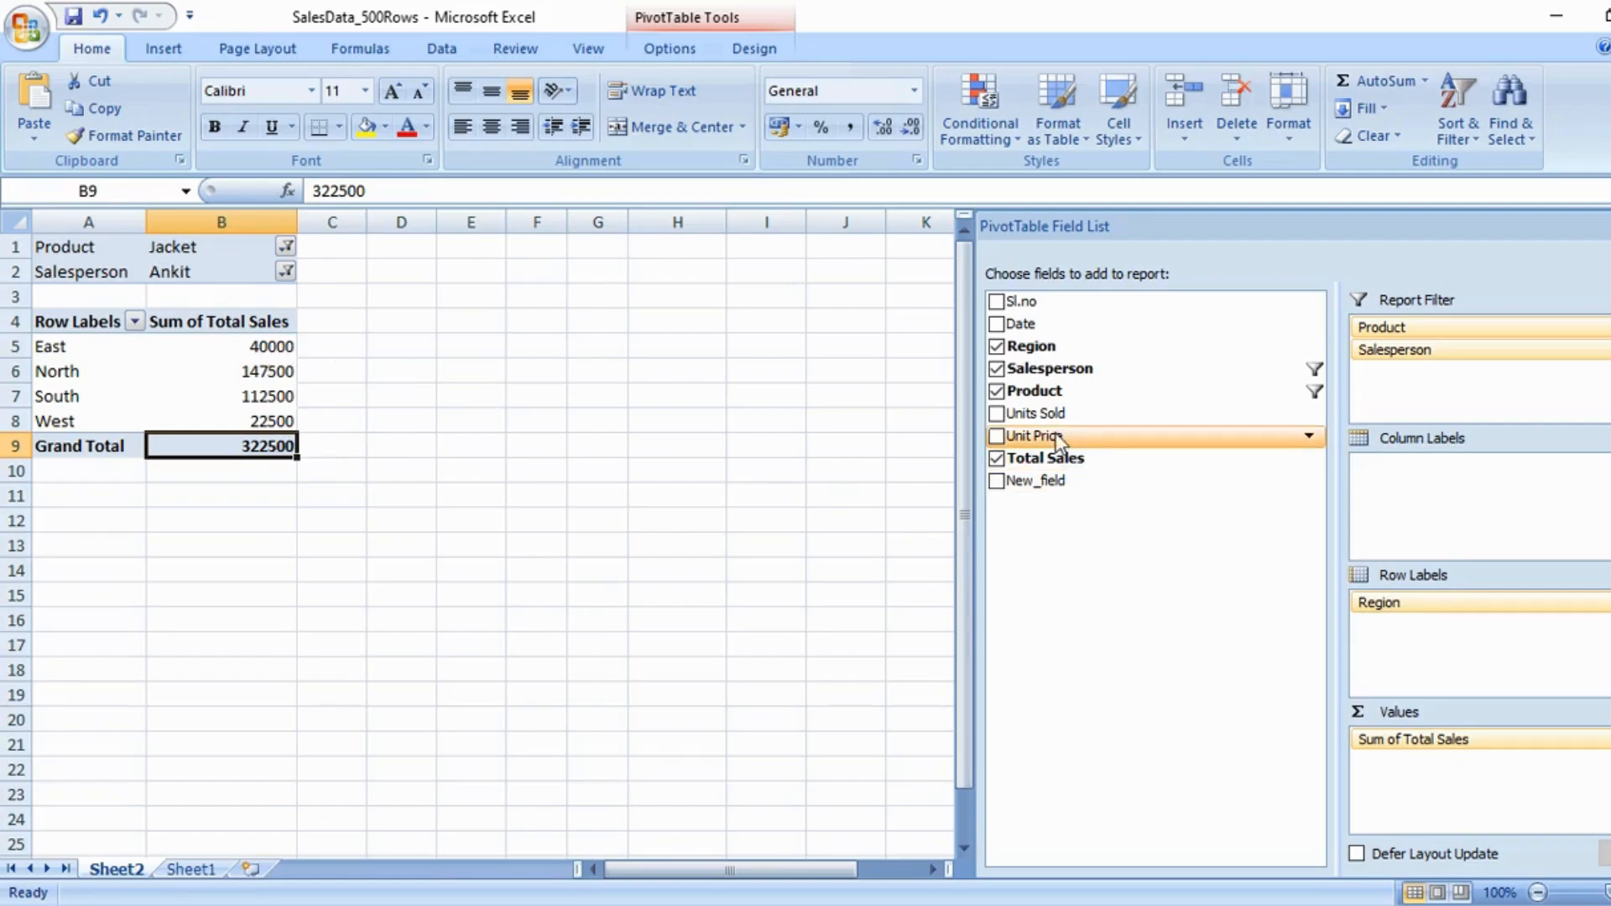
Add Units Sold to the PivotTable's values and review the units sold in each region.
left_click_drag(1046, 416, 1431, 773)
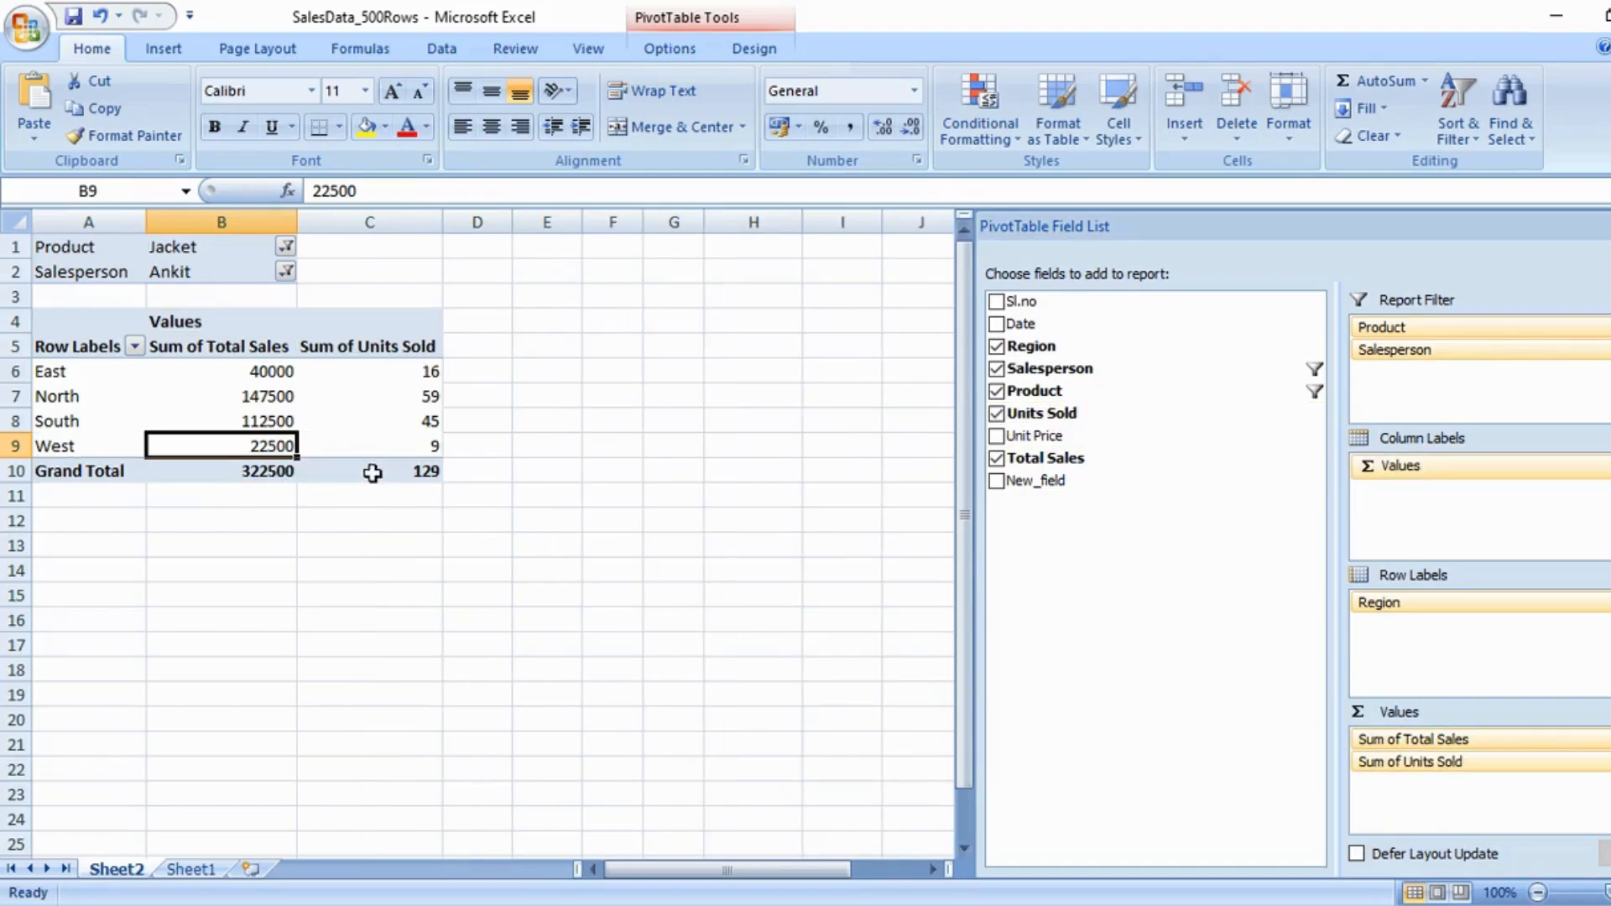
mouse_move(405, 467)
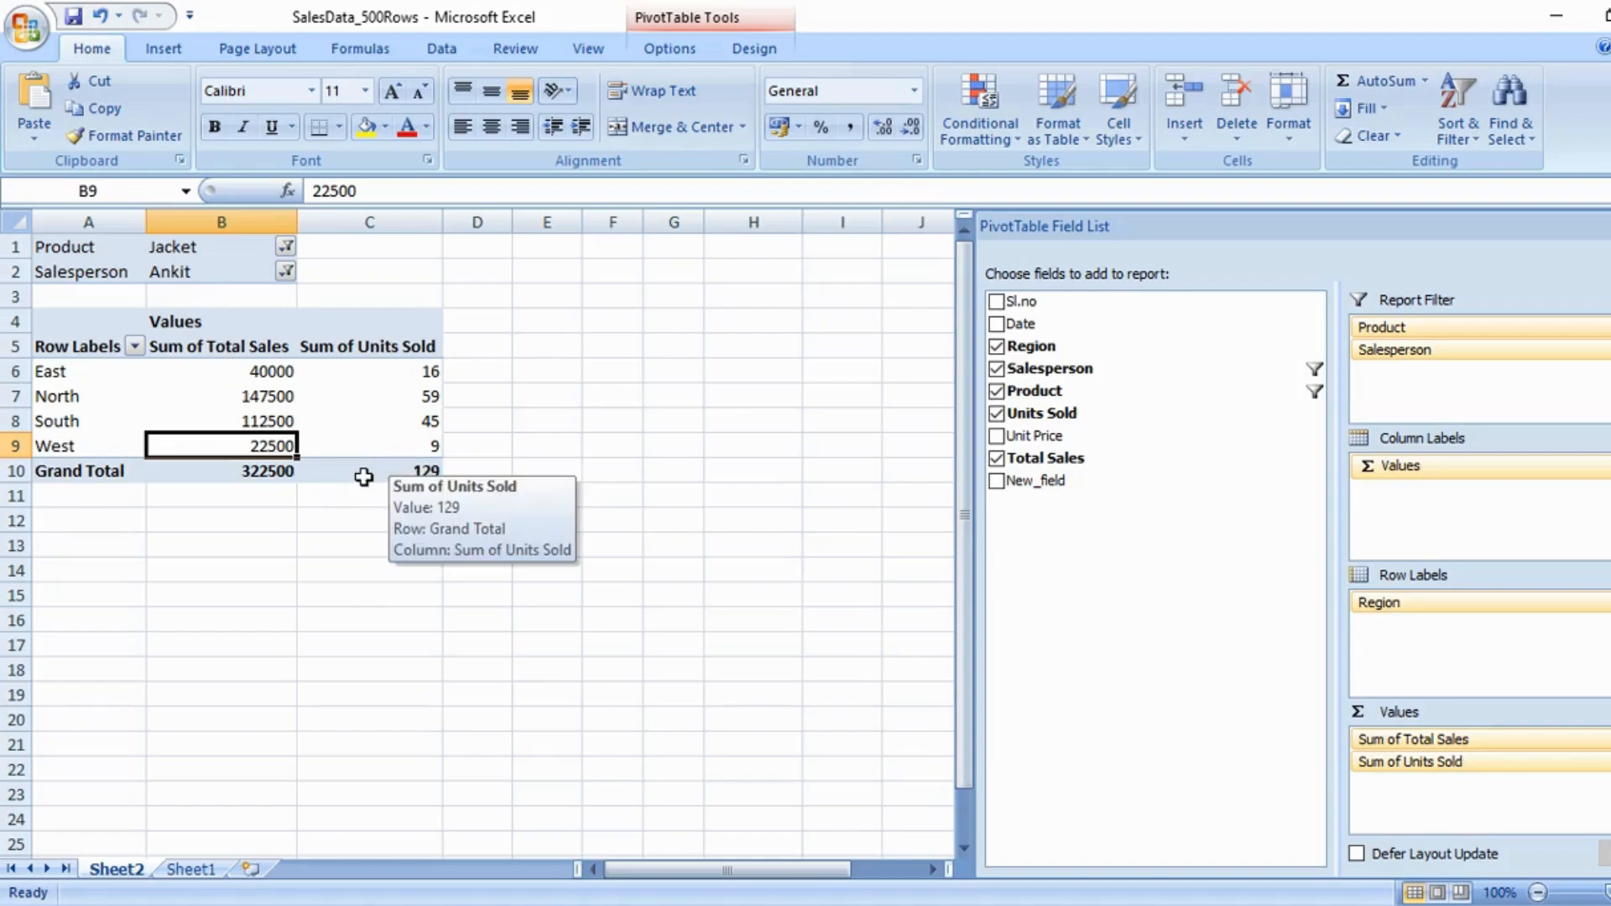
mouse_move(226, 478)
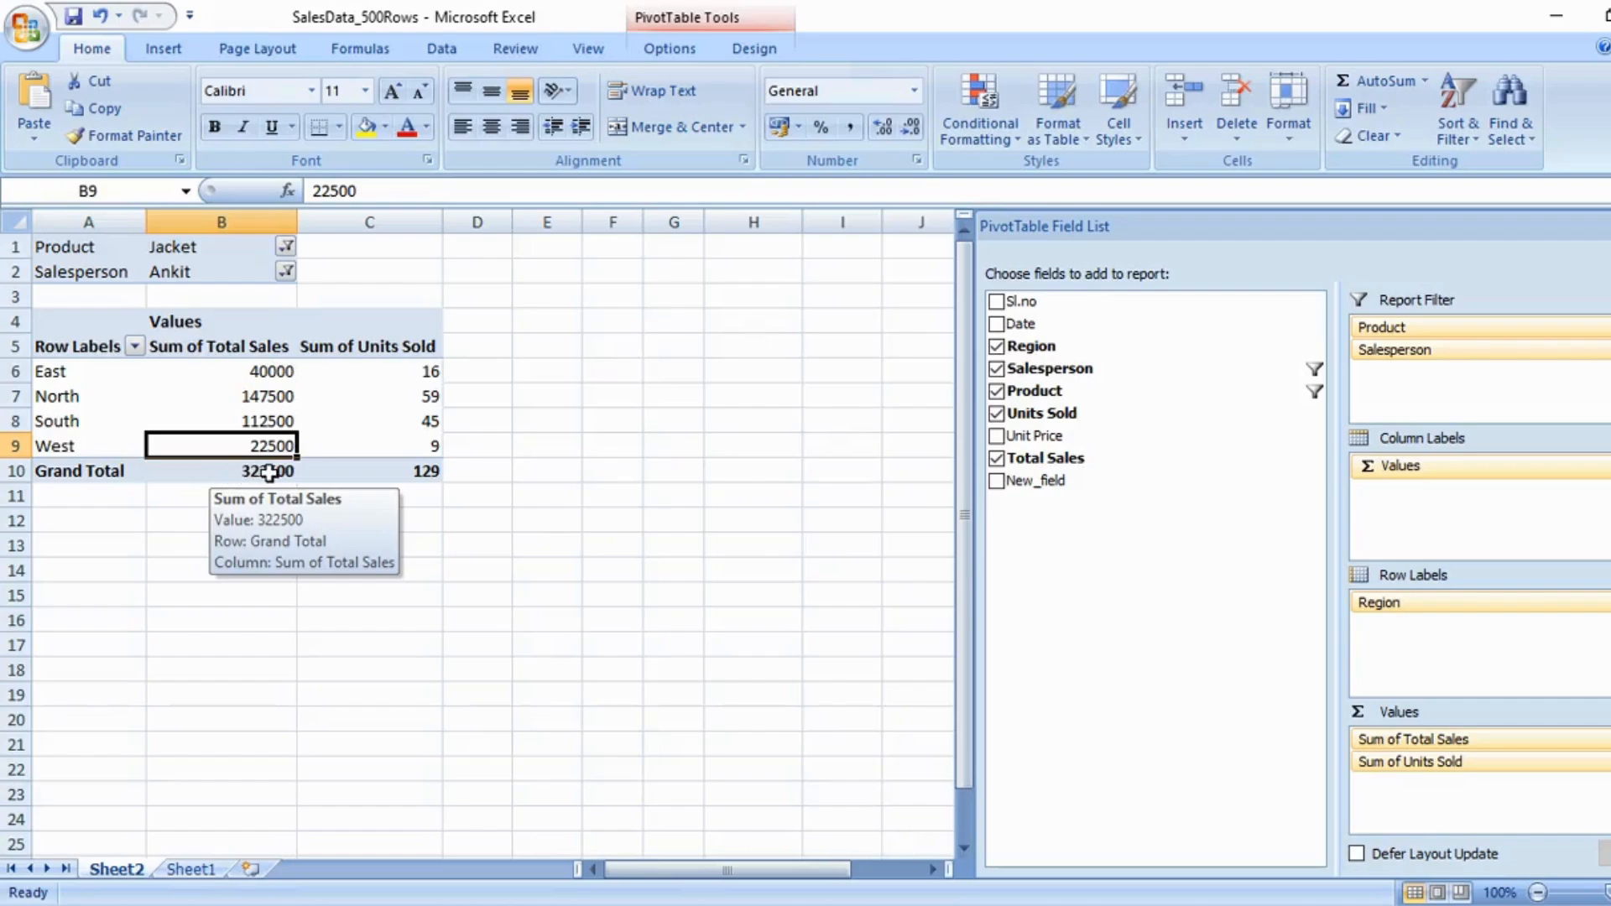
mouse_move(351, 478)
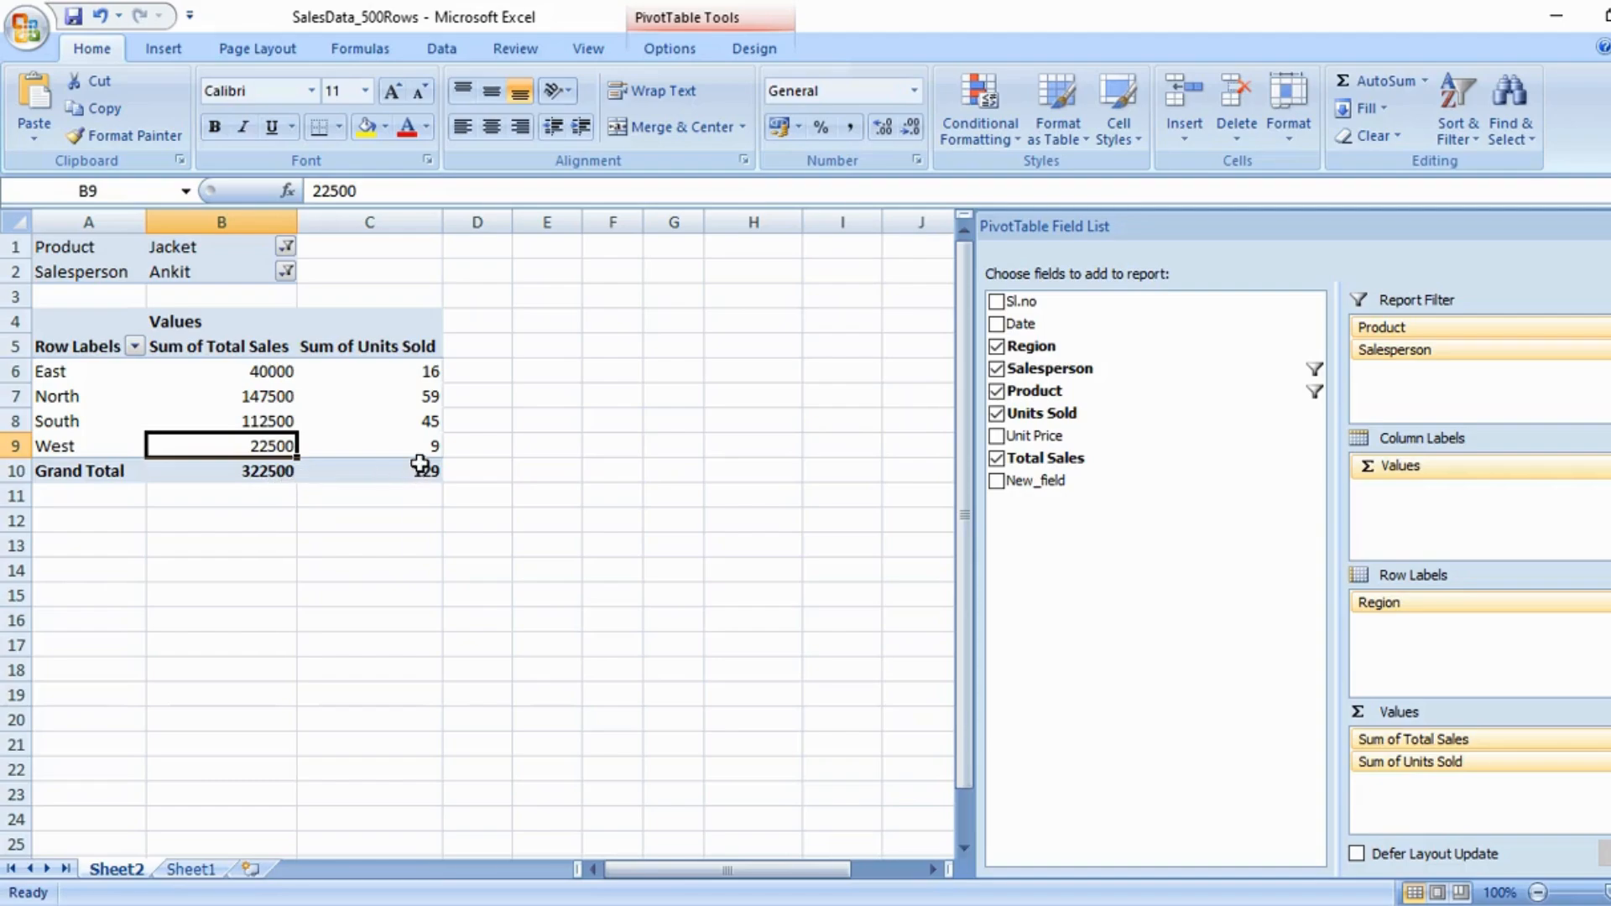
mouse_move(126, 421)
left_click_drag(407, 369, 405, 441)
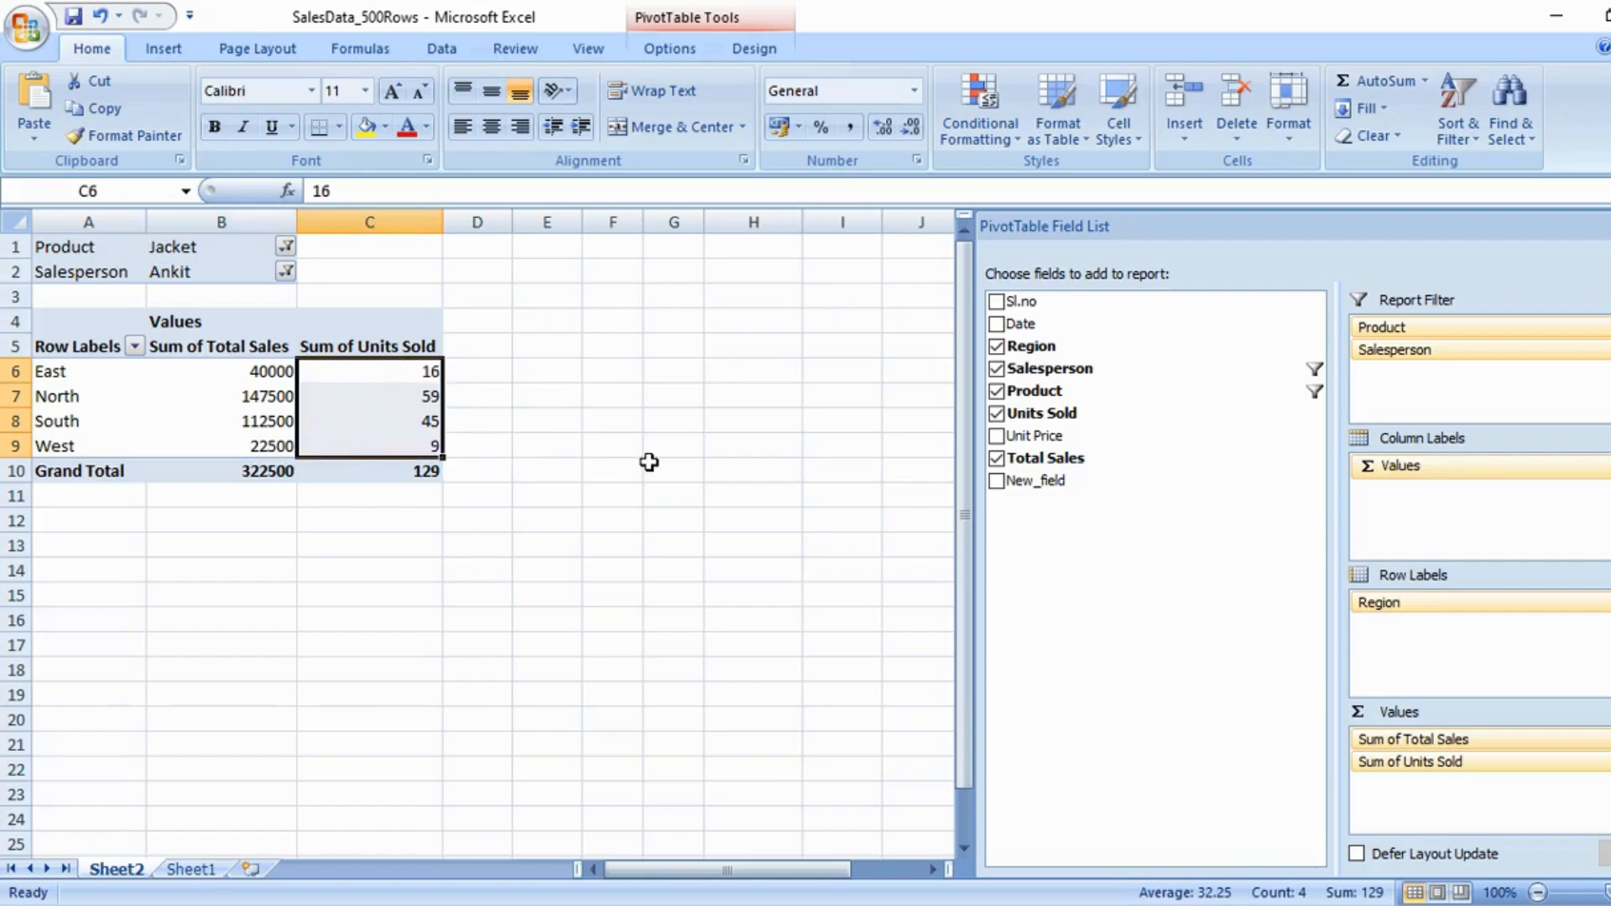
left_click(537, 518)
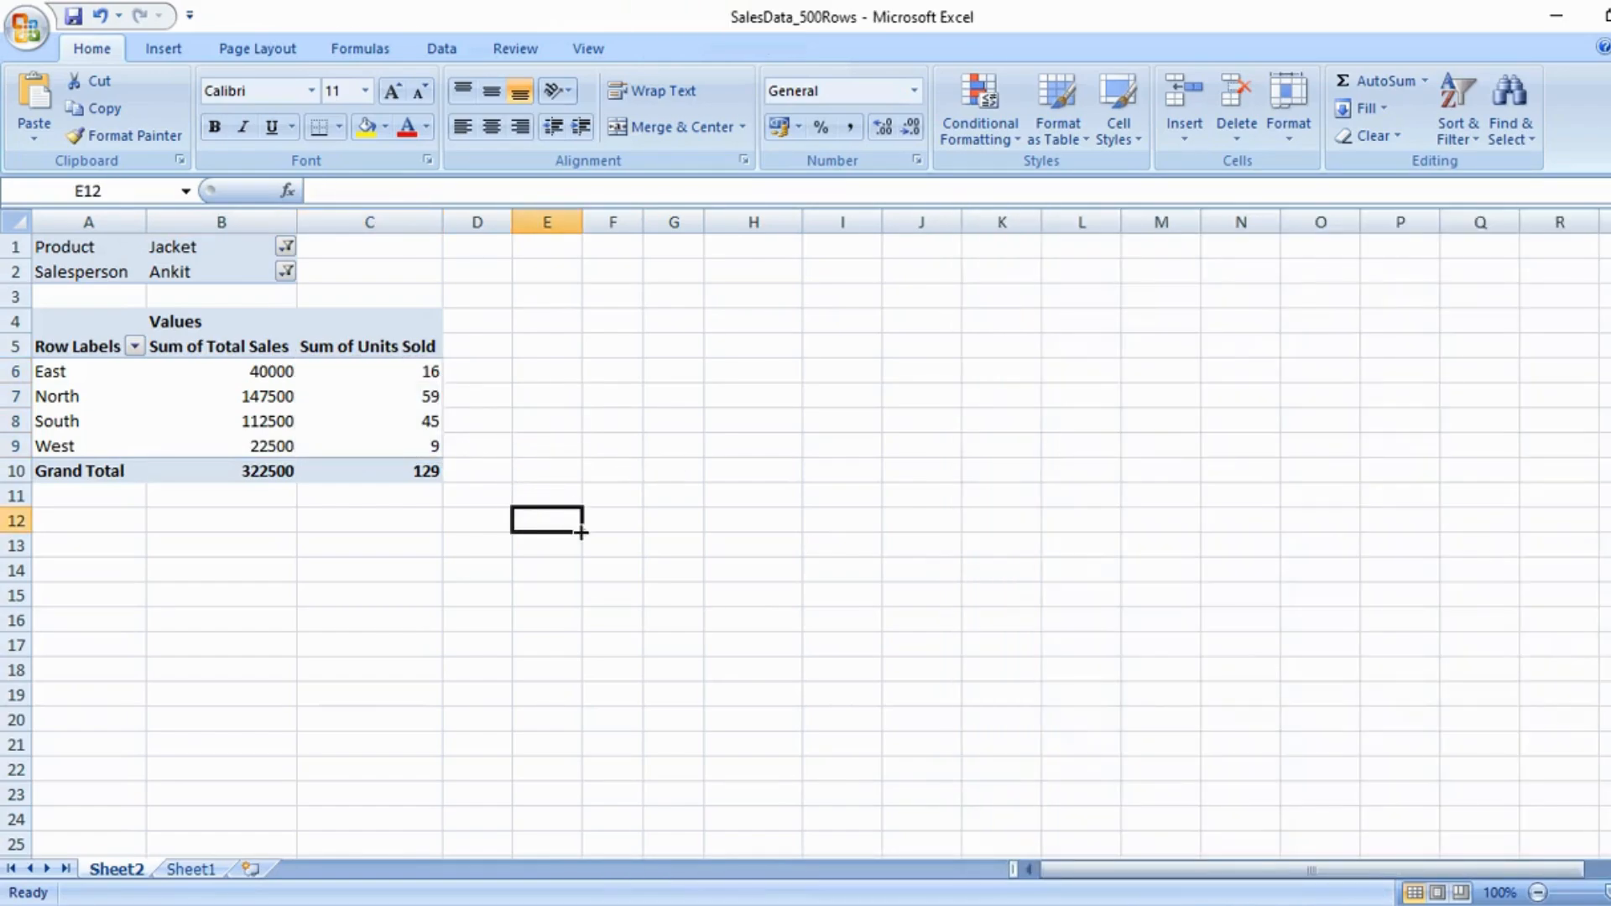
left_click(282, 424)
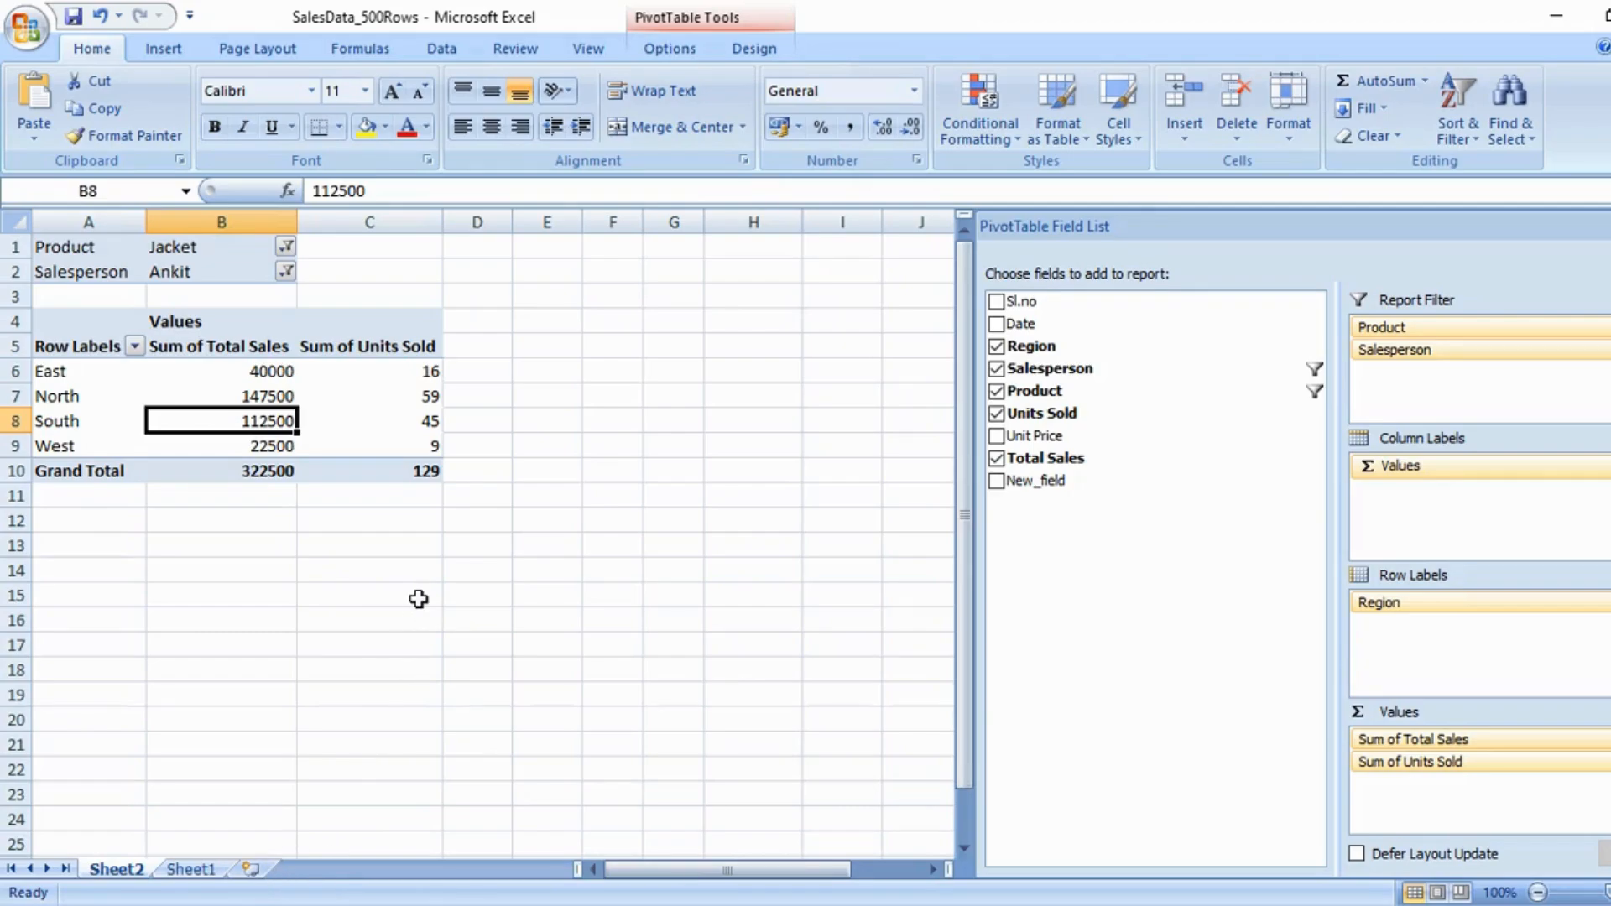
Delete the leftover division formula from cell I2 on Sheet1.
left_click(191, 868)
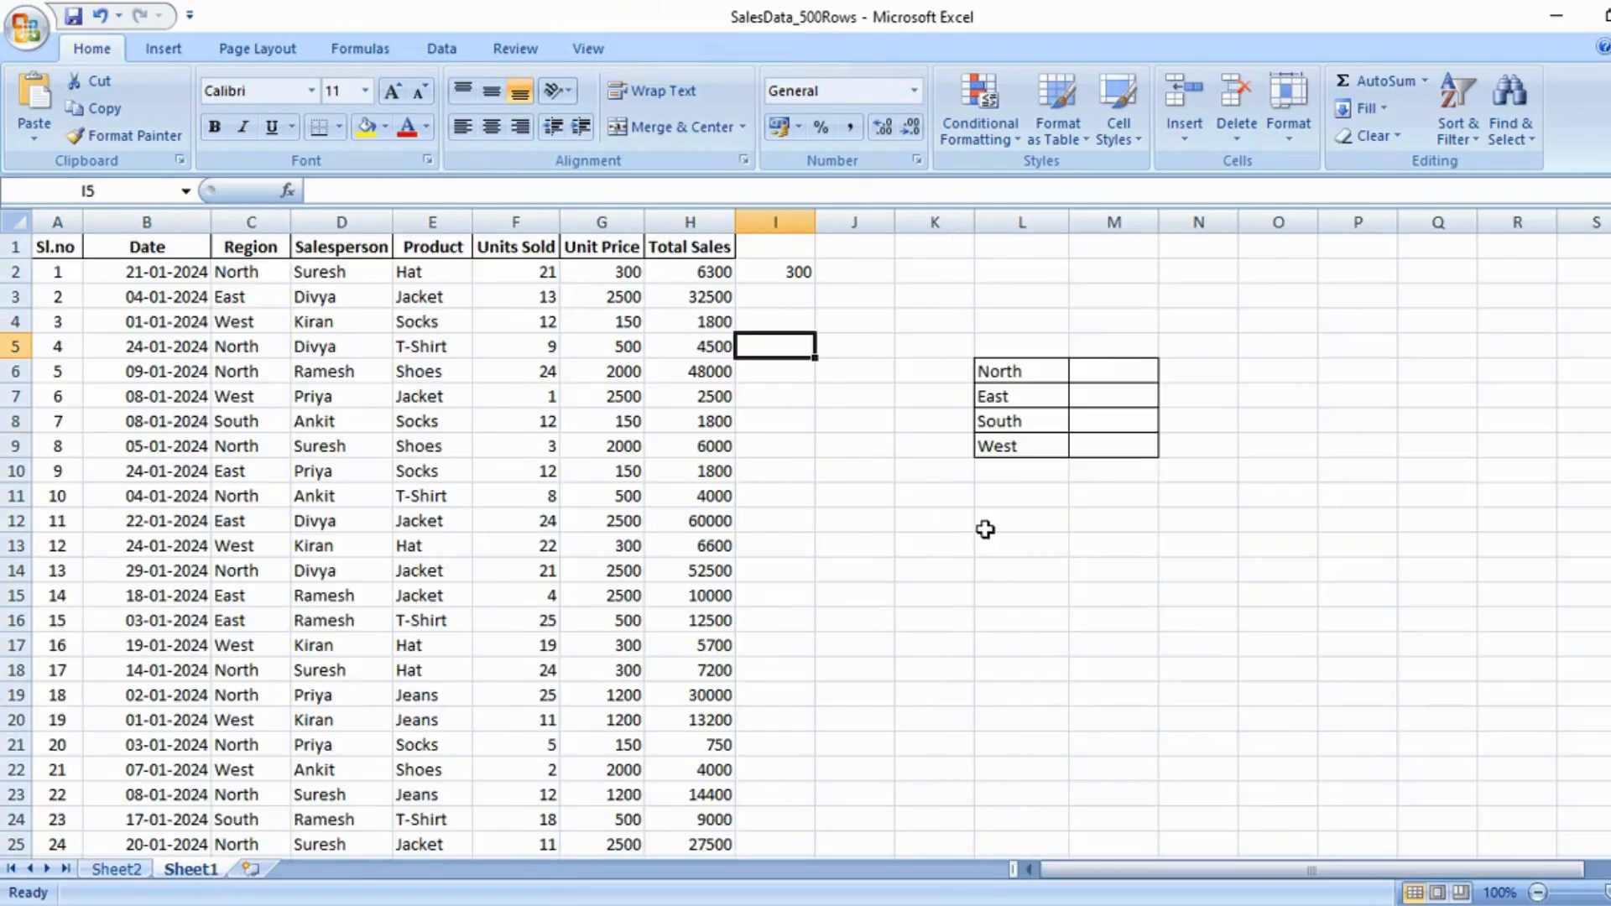
left_click(795, 269)
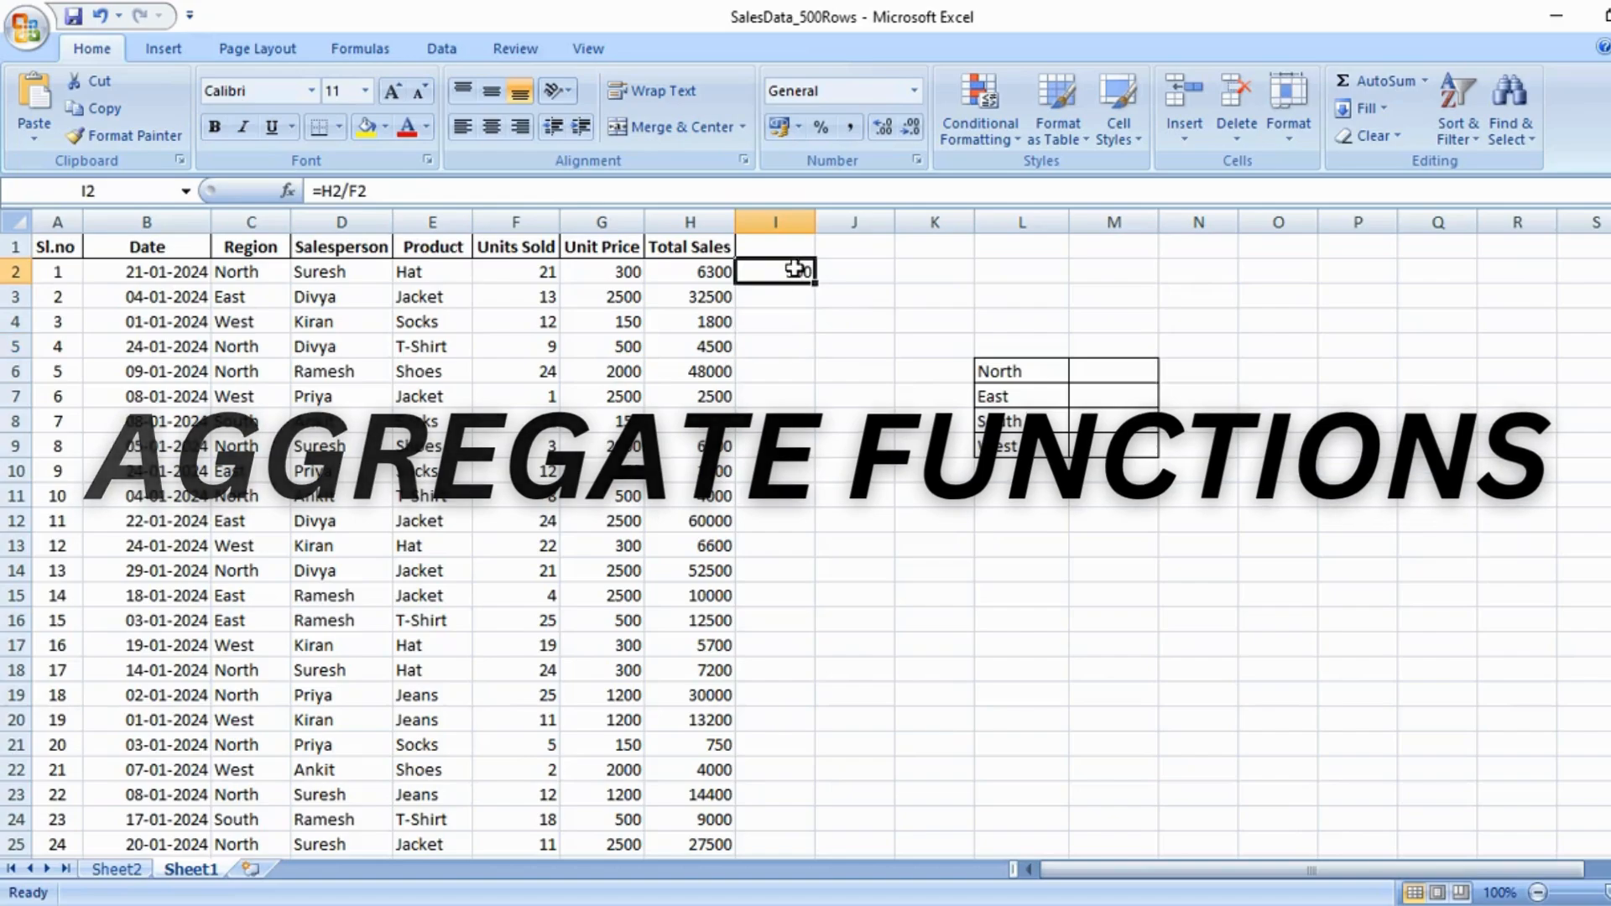
key("Delete")
left_click(921, 395)
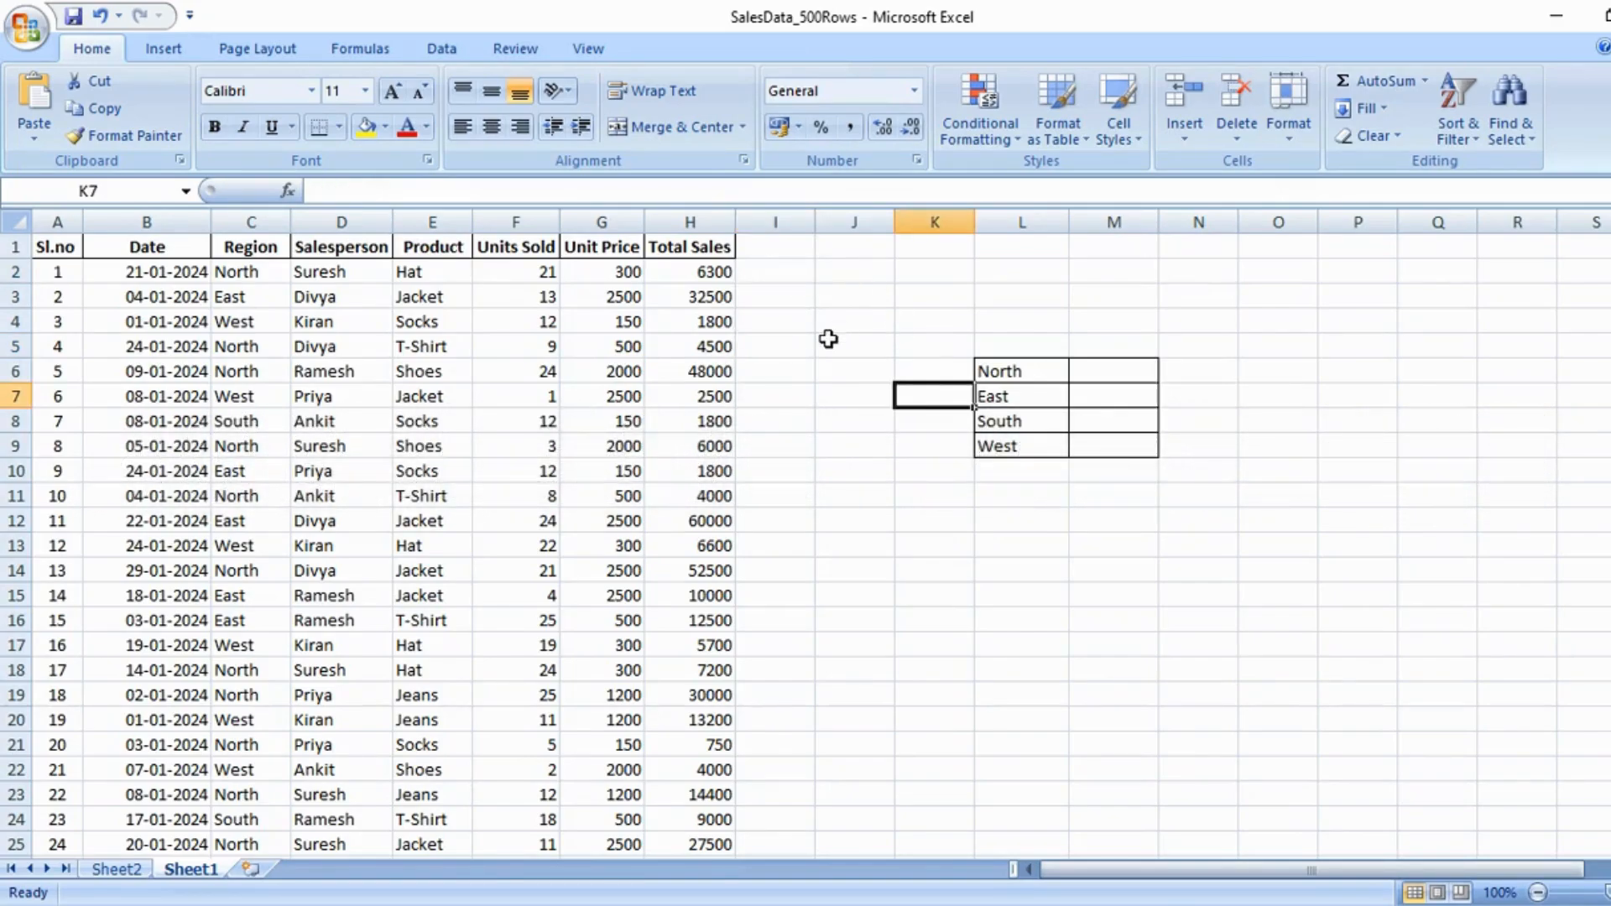
left_click(901, 445)
left_click(844, 482)
left_click(843, 541)
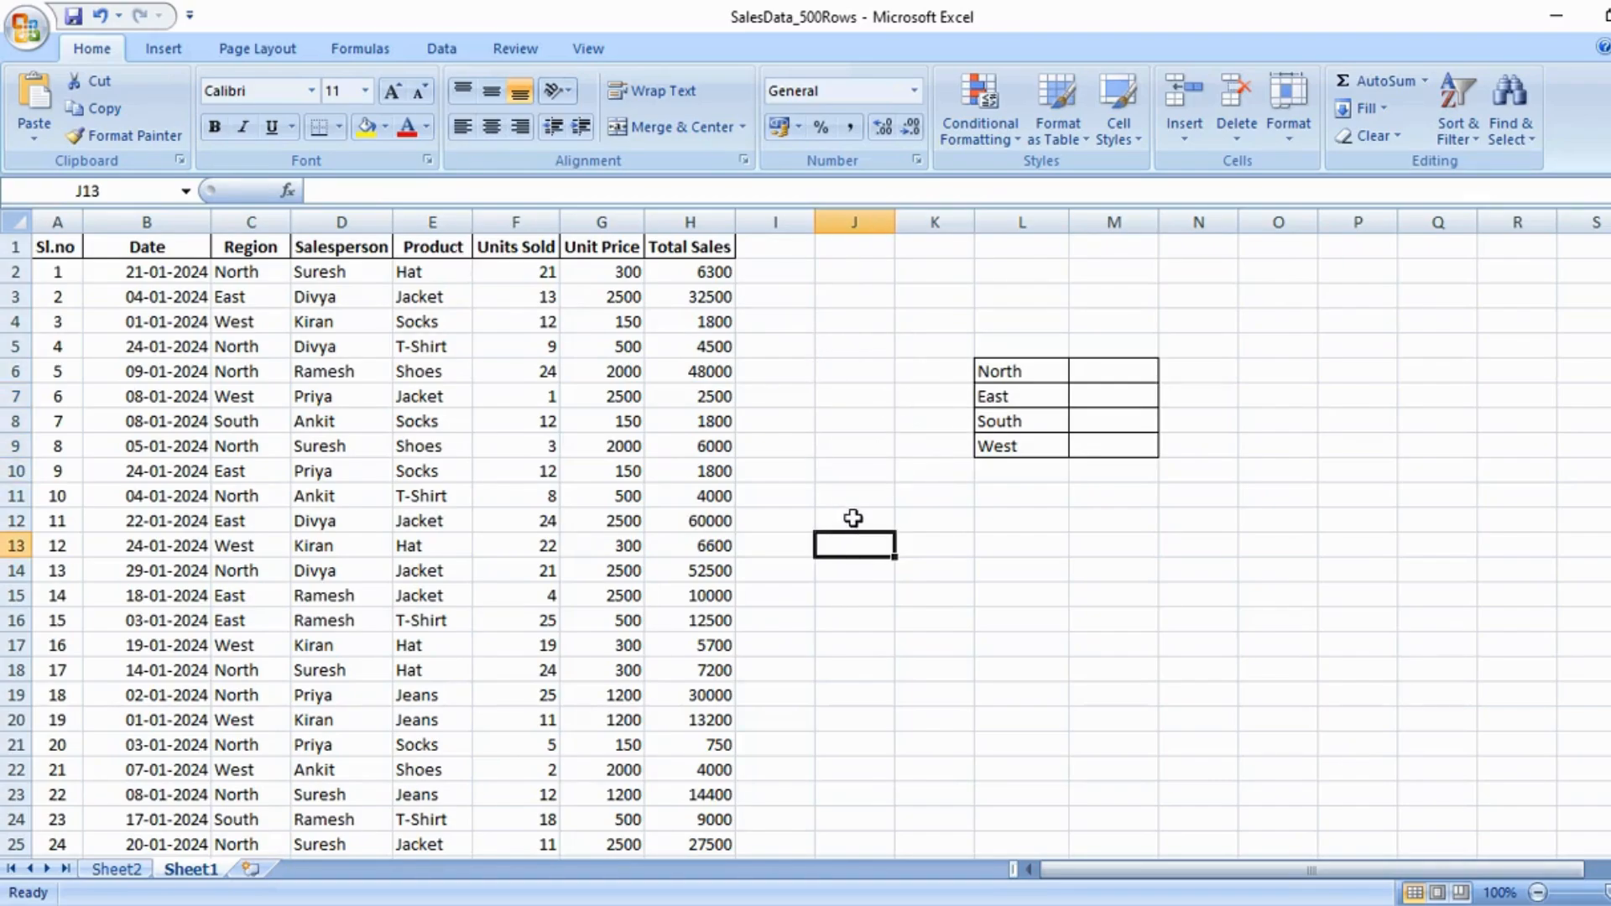
left_click(852, 519)
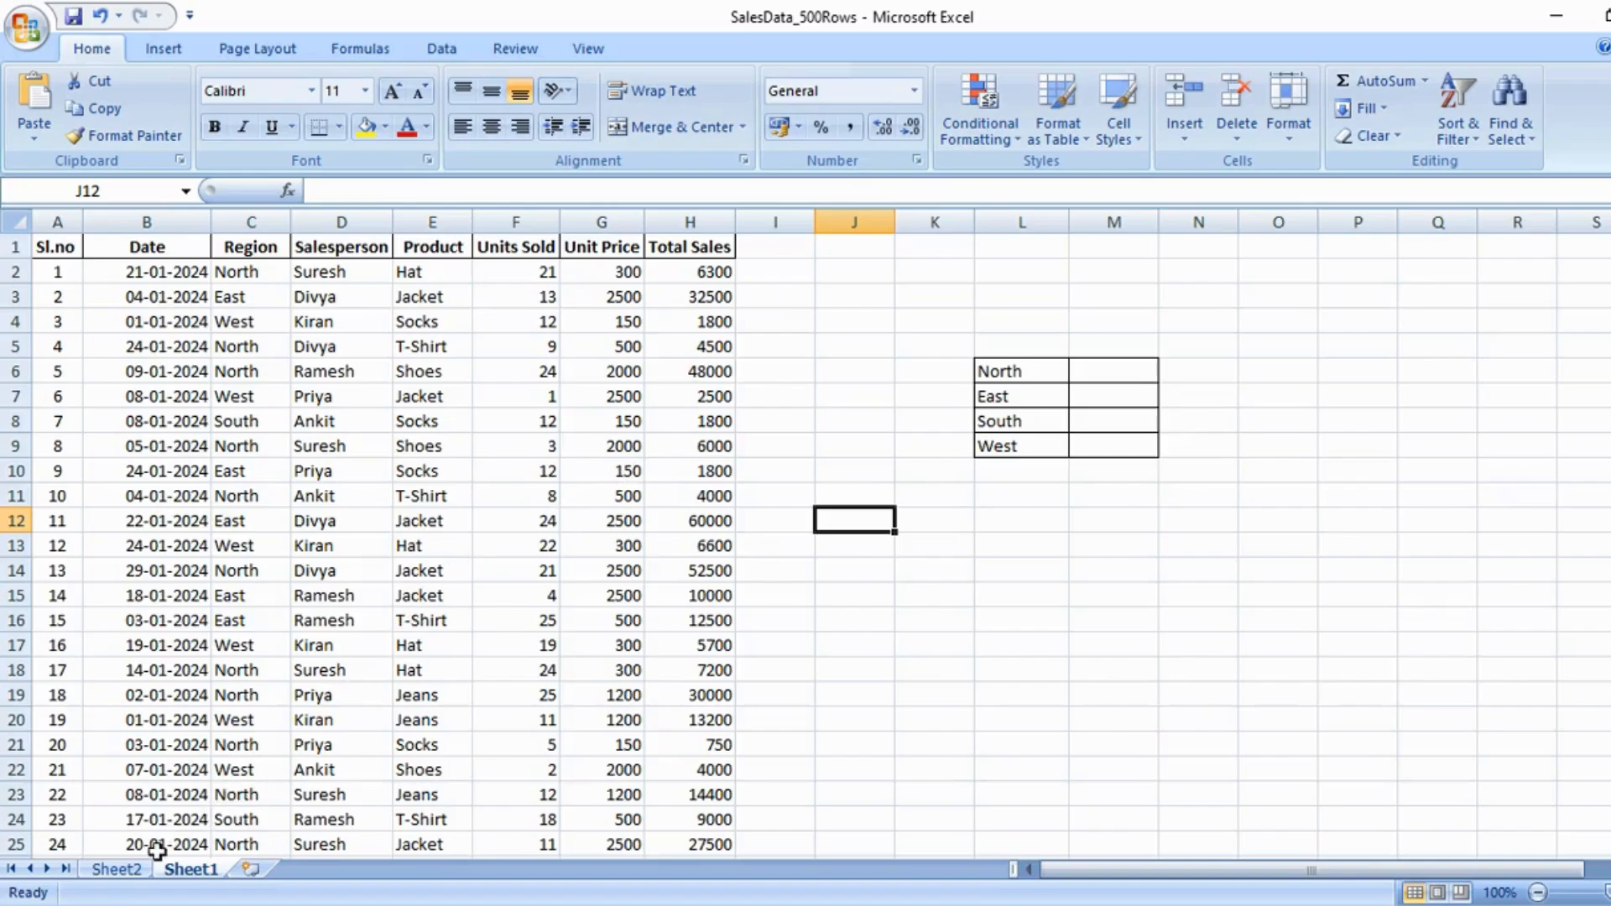
left_click(1124, 369)
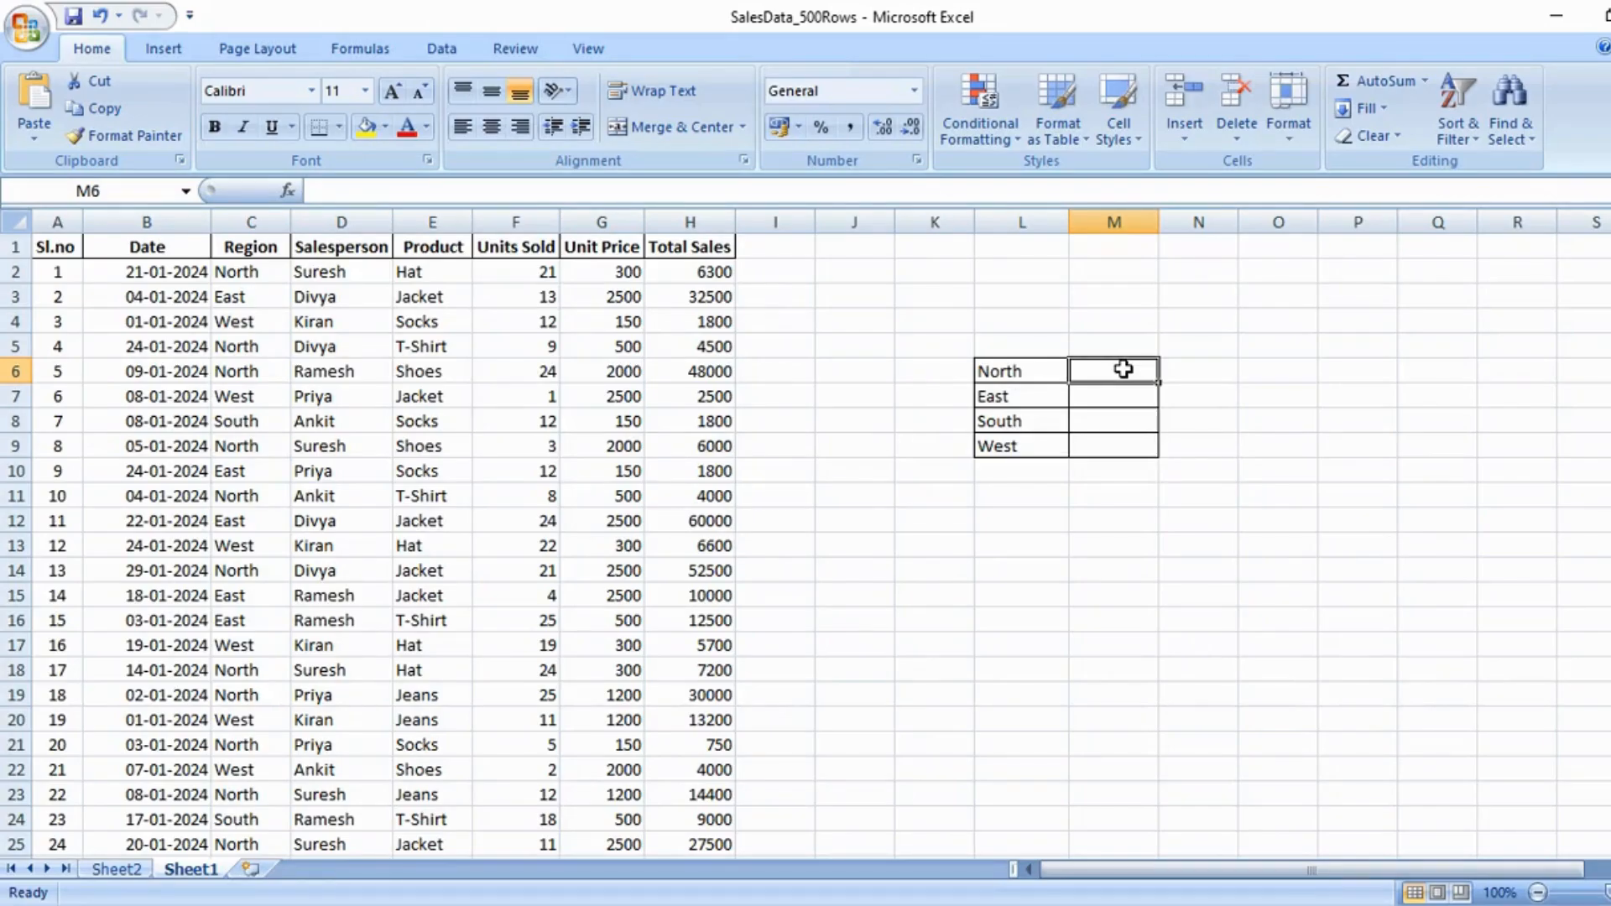
type("=")
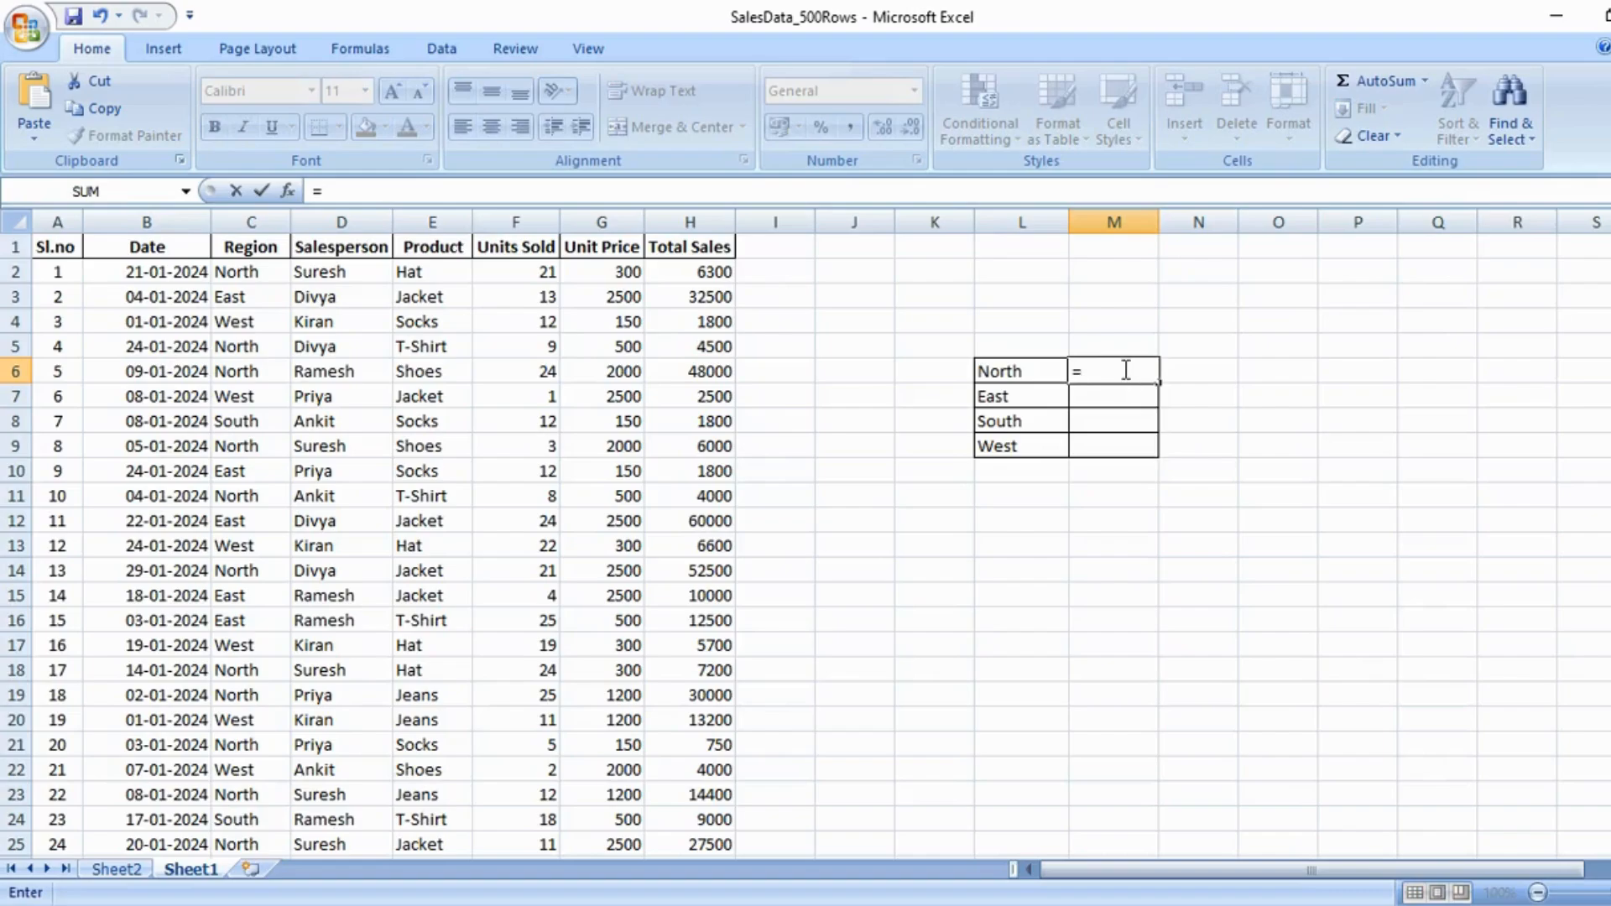
type("sumif")
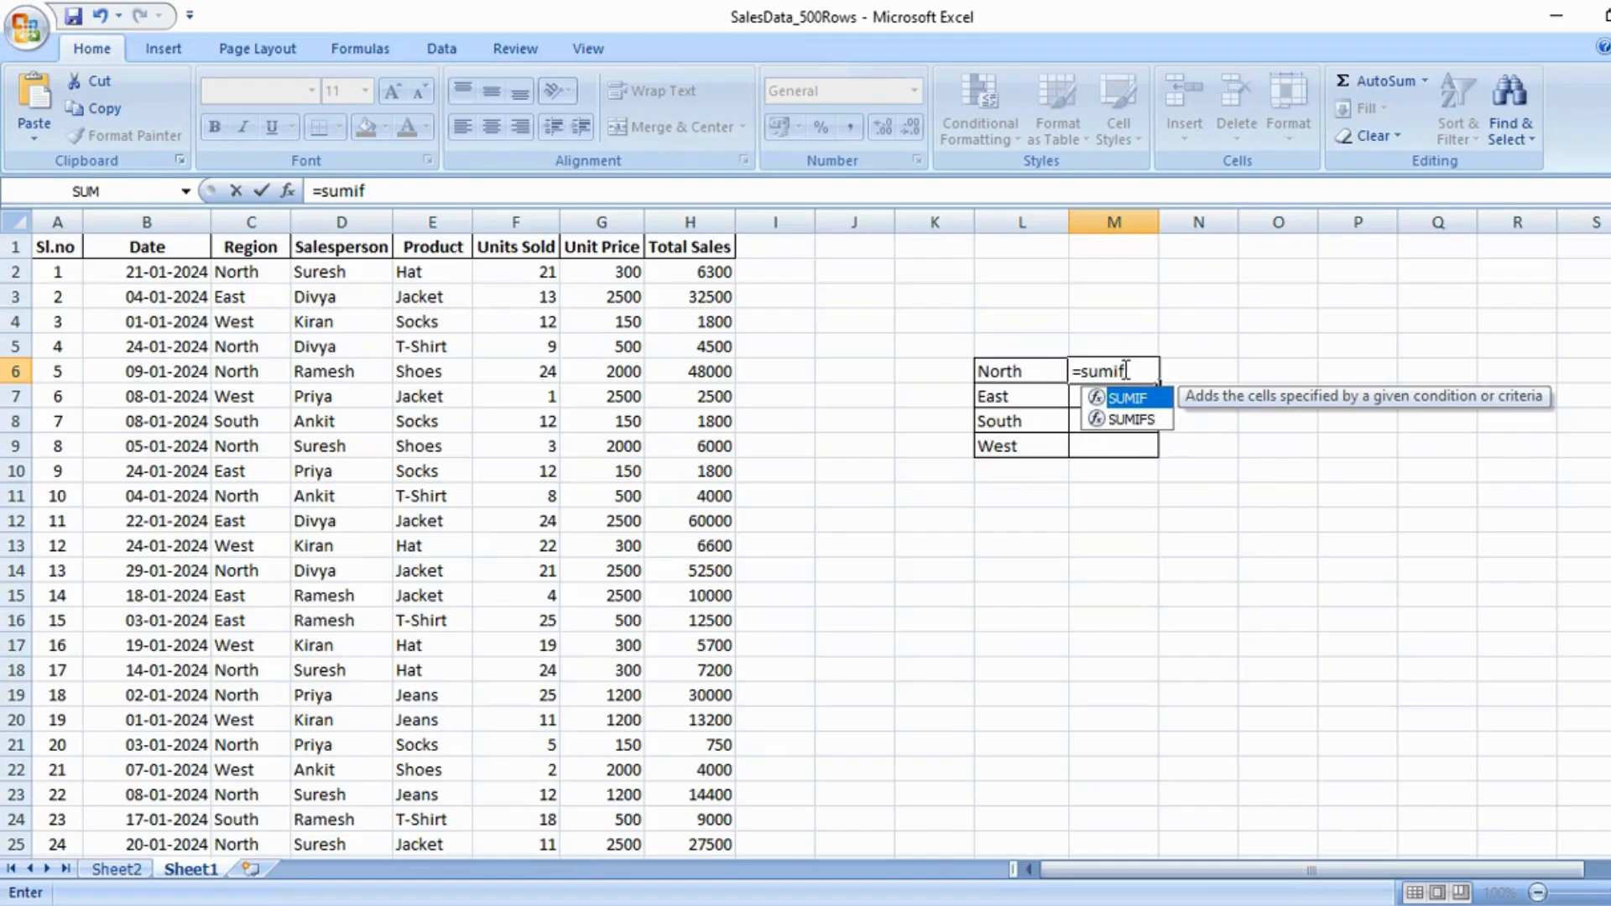
type("(")
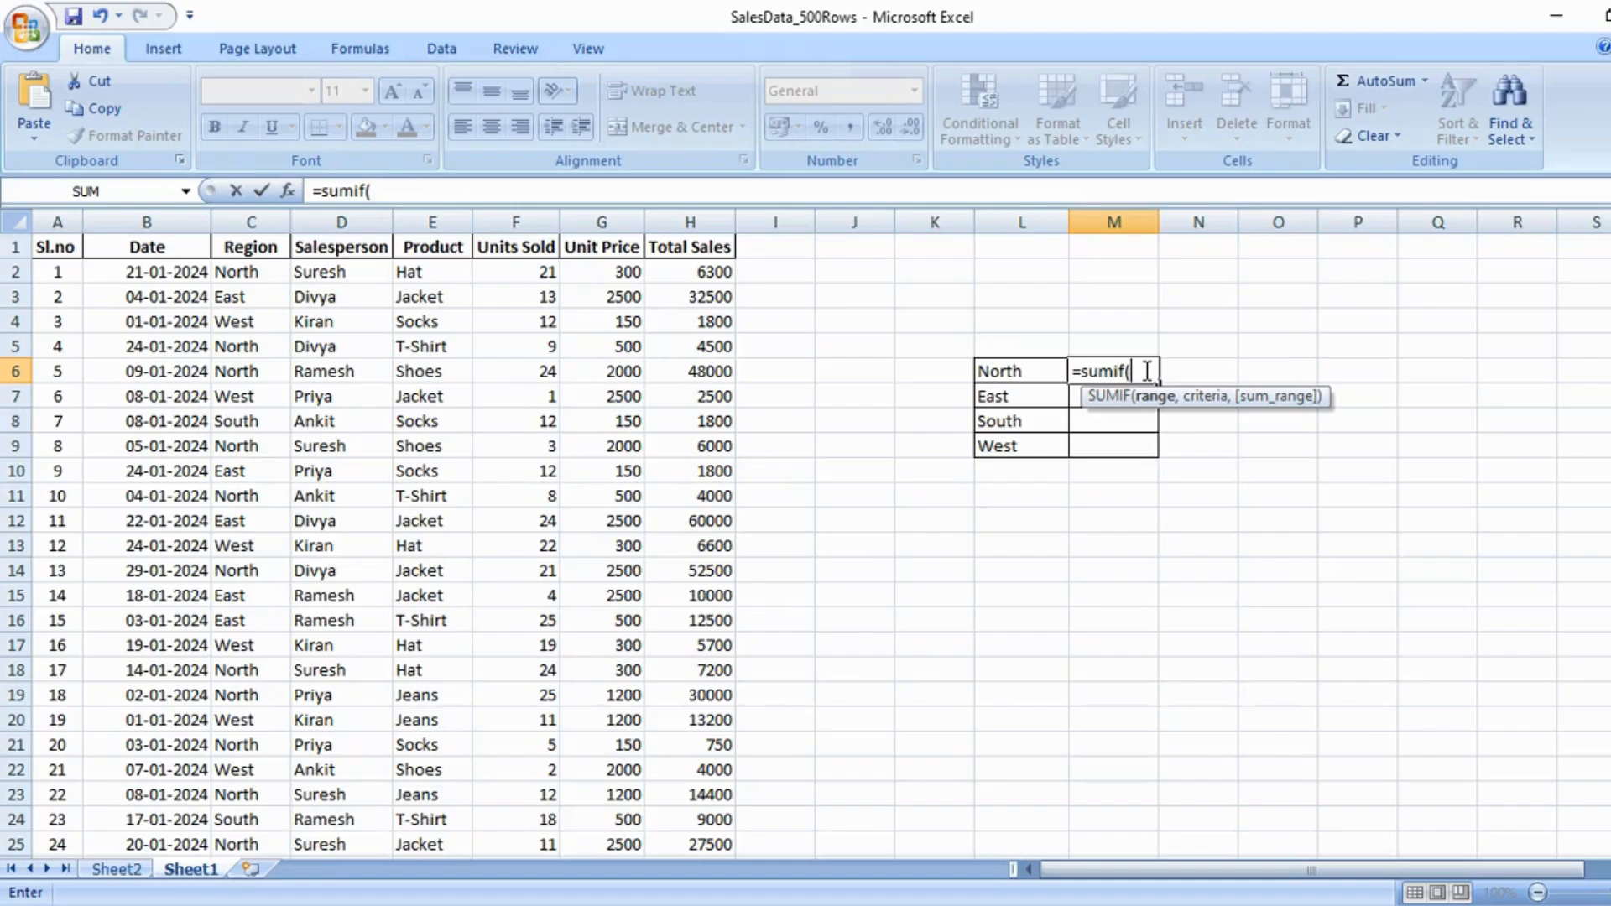
key("BackSpace")
key("BackSpace")
key("BackSpace")
key("BackSpace")
key("BackSpace")
key("BackSpace")
key("BackSpace")
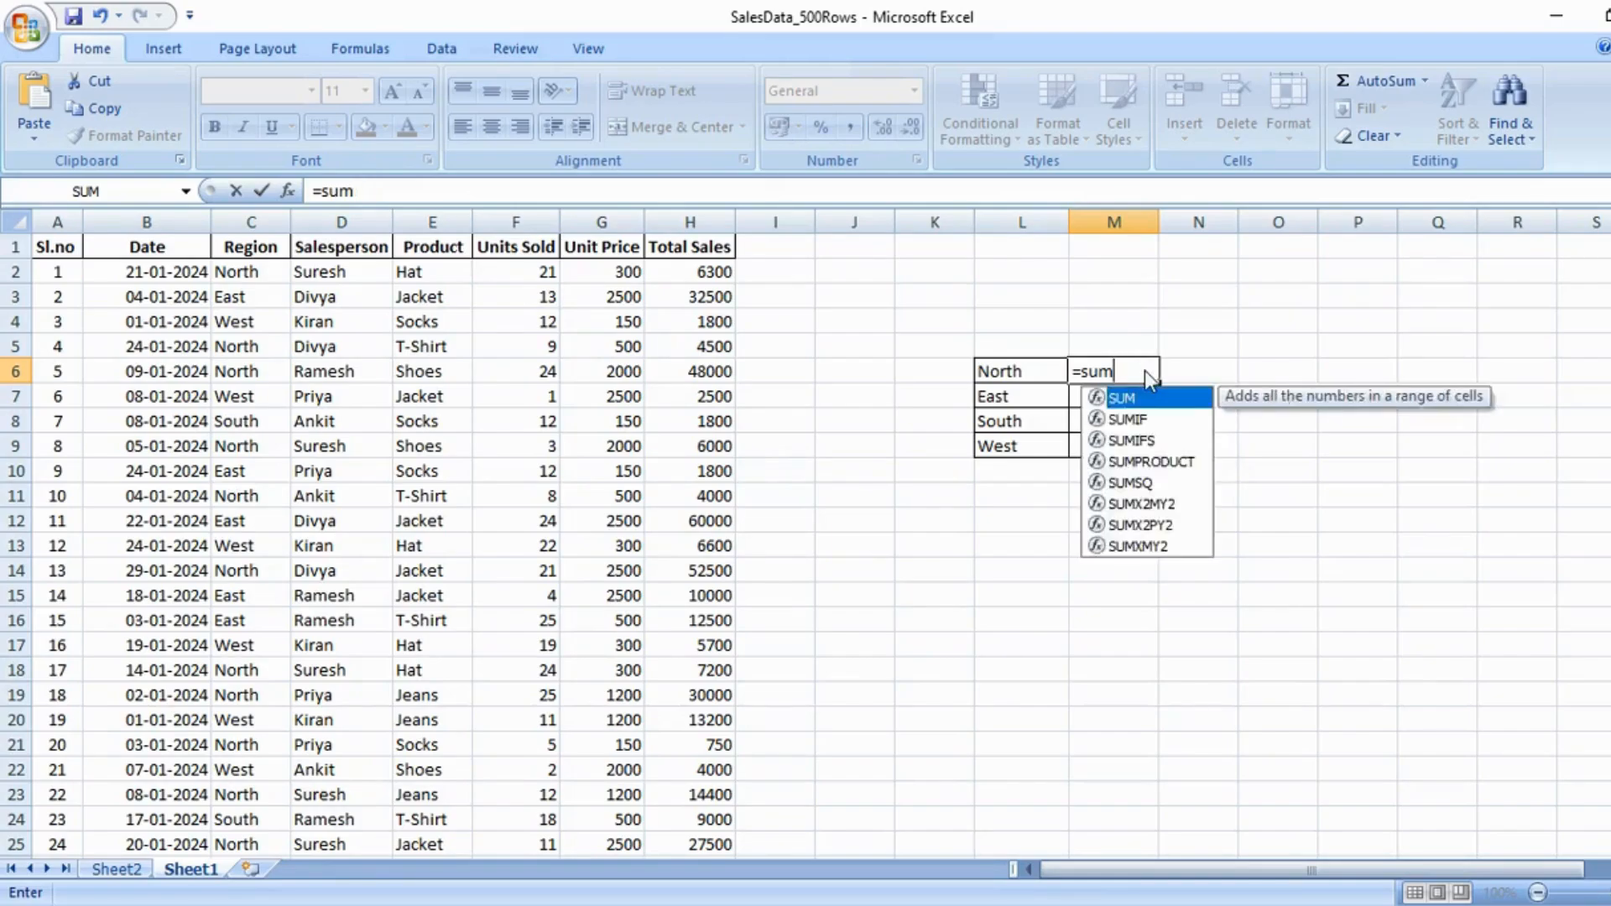
Total the Unit Price column below the data in G502 with a SUM formula over G2:G501.
scroll(520, 789, "down", 20)
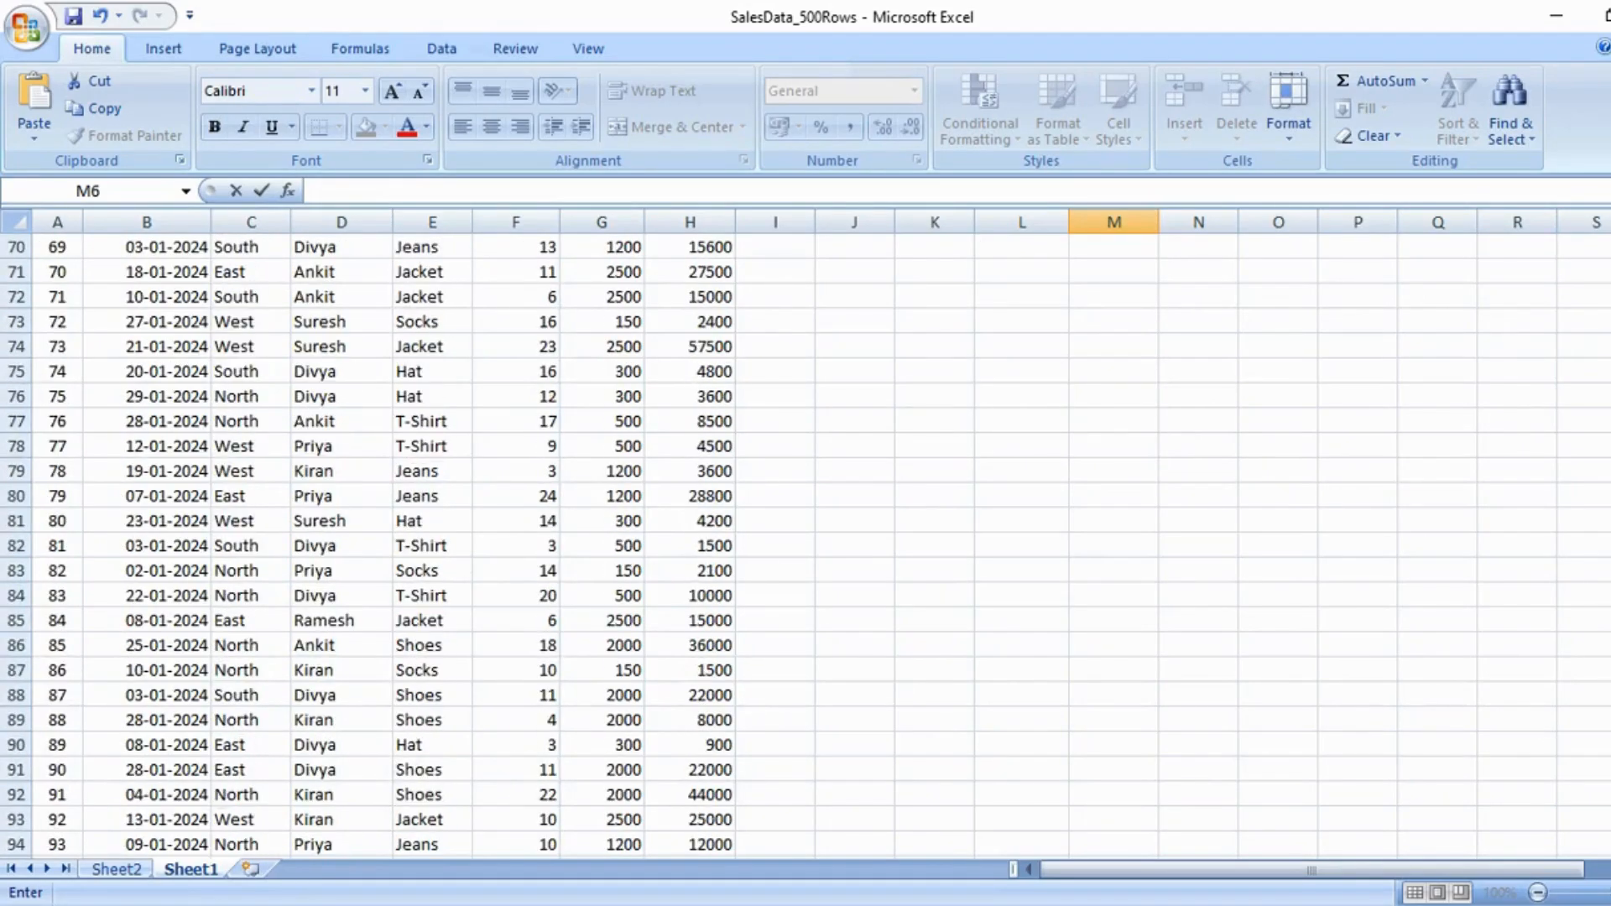
left_click_drag(1610, 337, 1609, 799)
scroll(1169, 834, "down", 4)
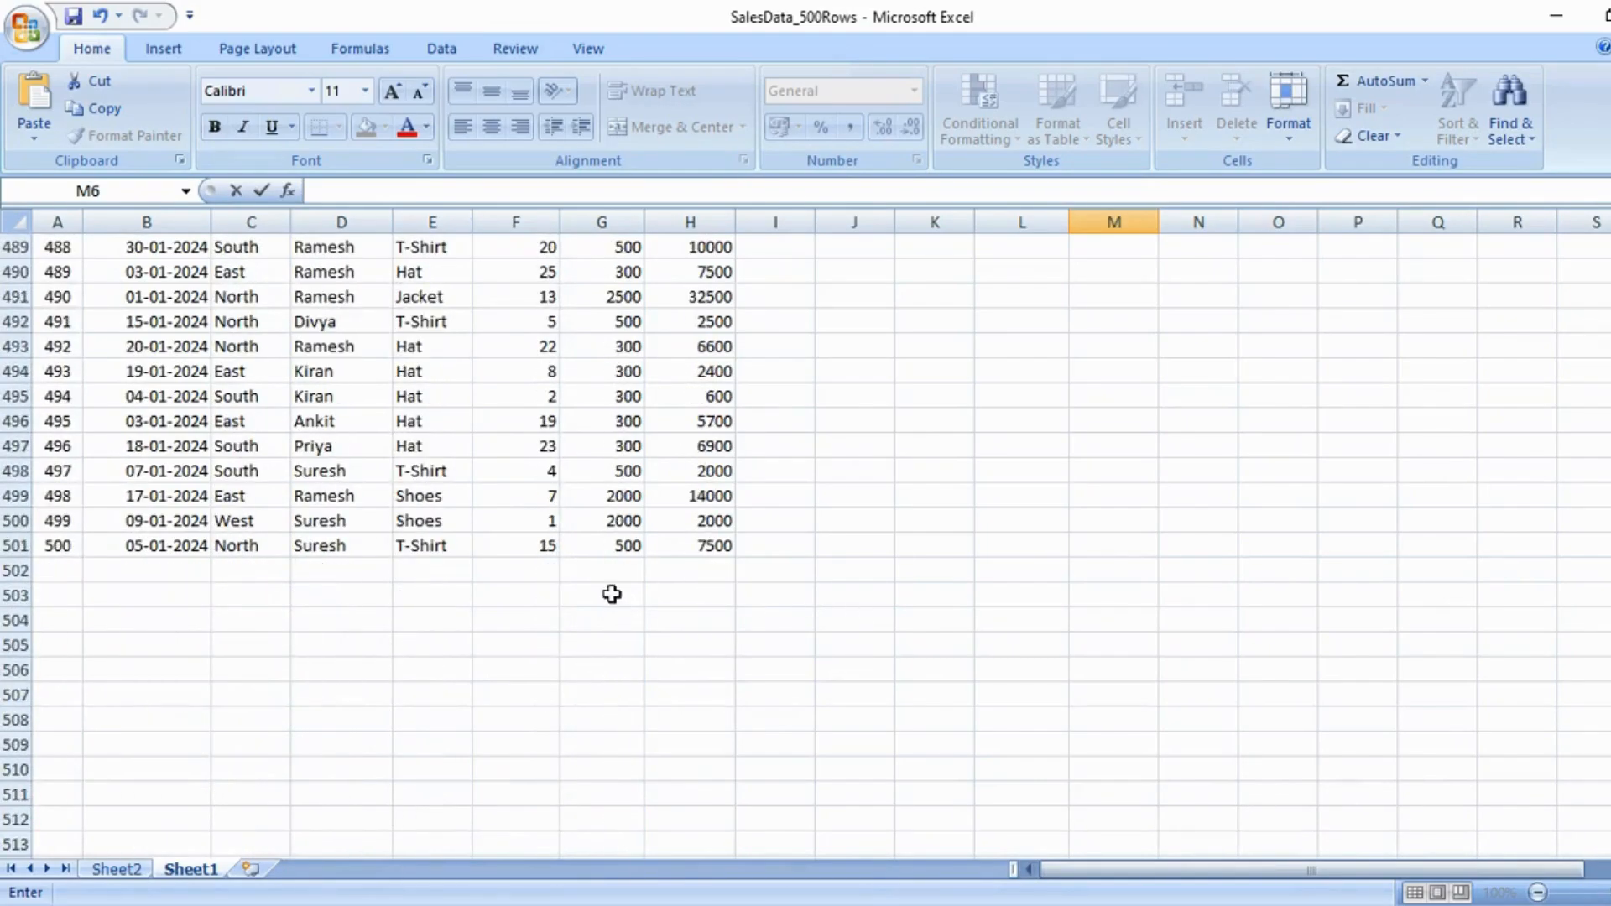
left_click(607, 575)
type("=sum")
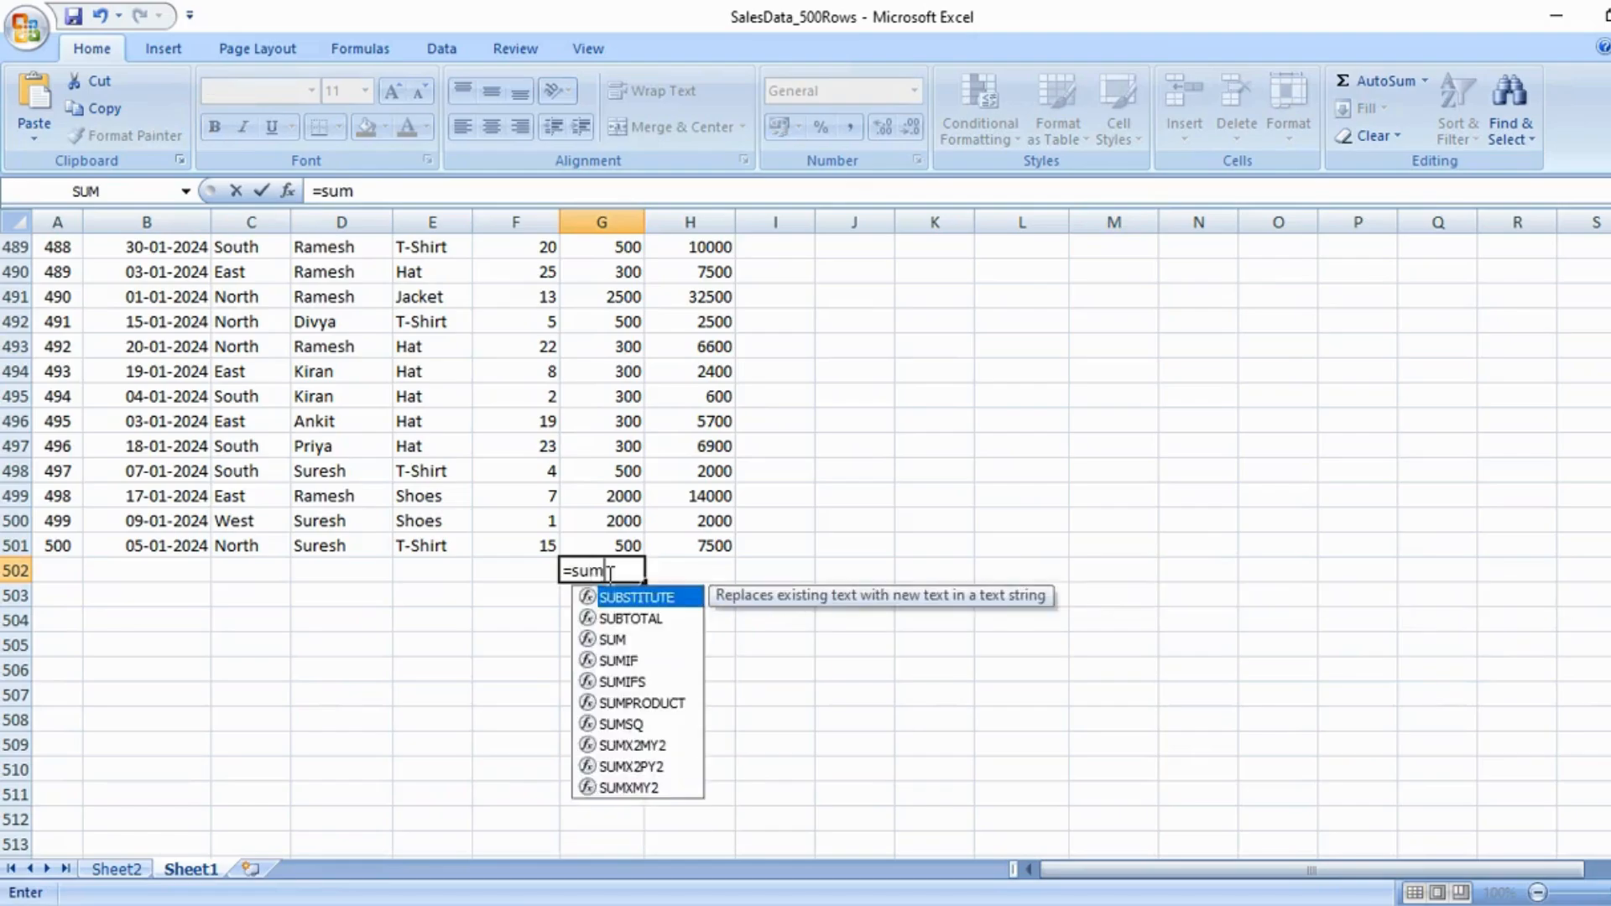
type("(")
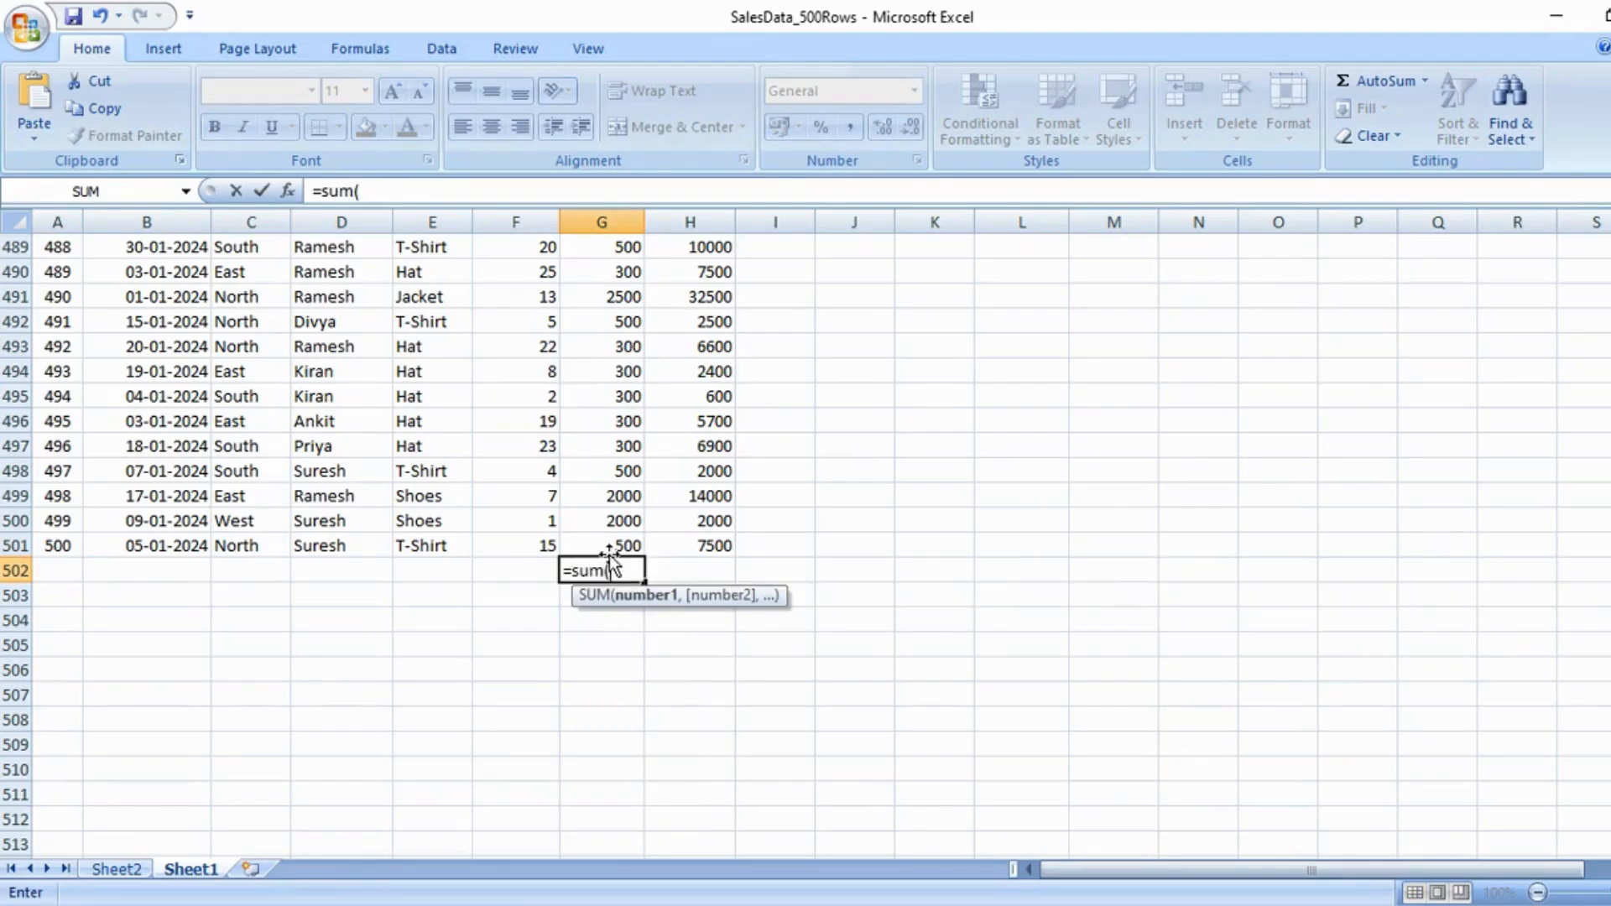
left_click_drag(609, 555, 590, 268)
type(")")
key("Return")
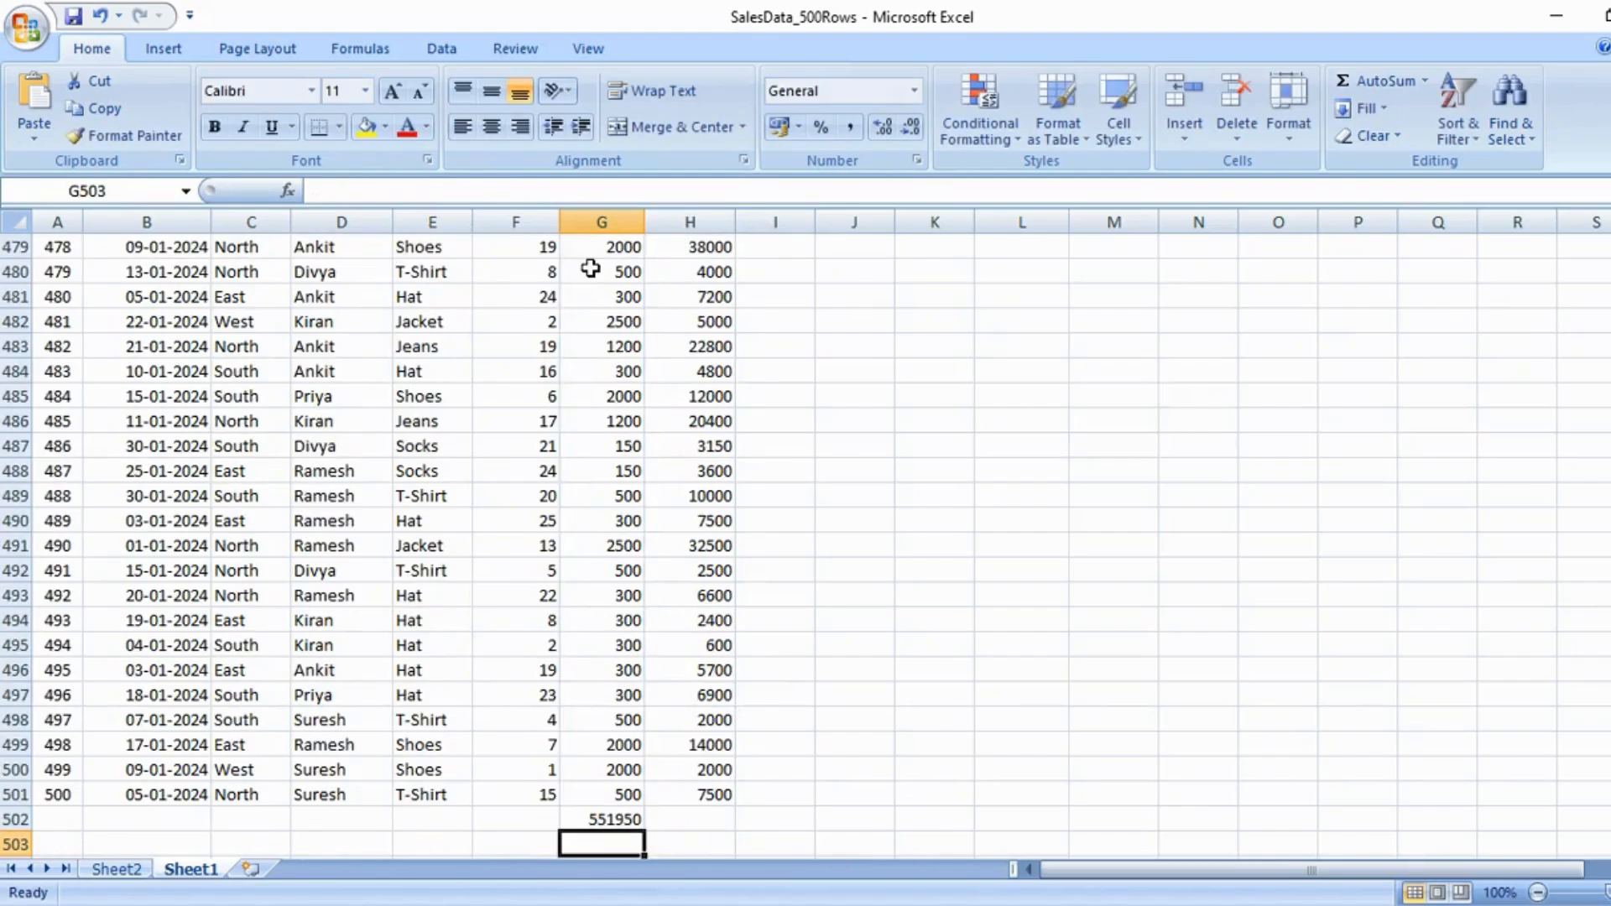
left_click(618, 814)
Begin a SUMIF formula in M6 beside North, using the whole Region column C:C as the range.
scroll(897, 704, "up", 9)
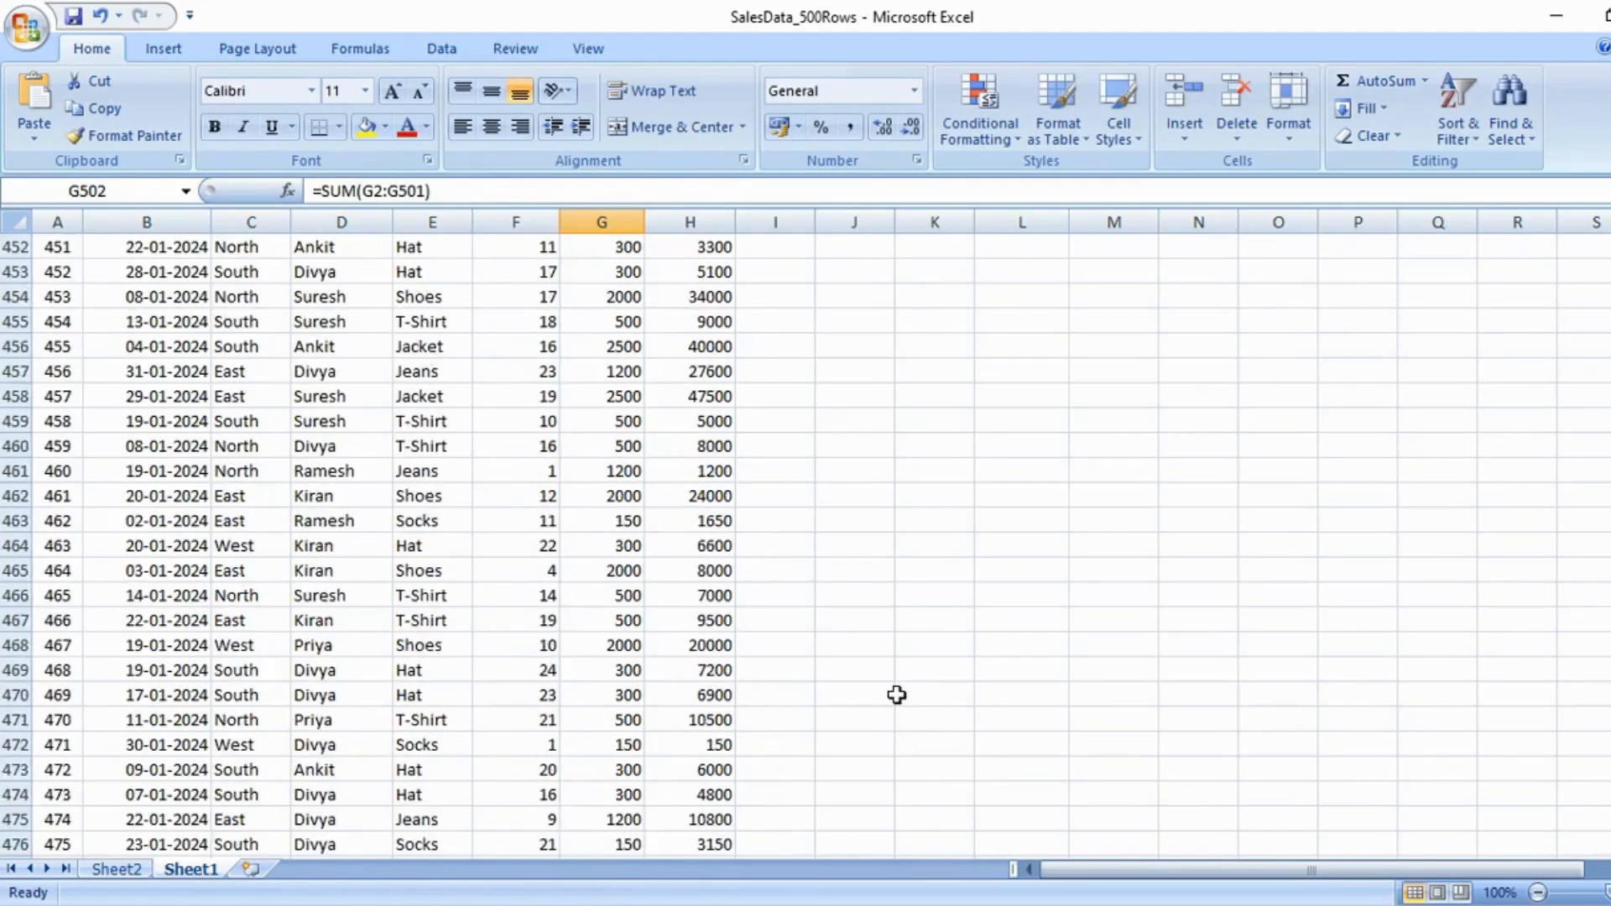
scroll(897, 695, "up", 20)
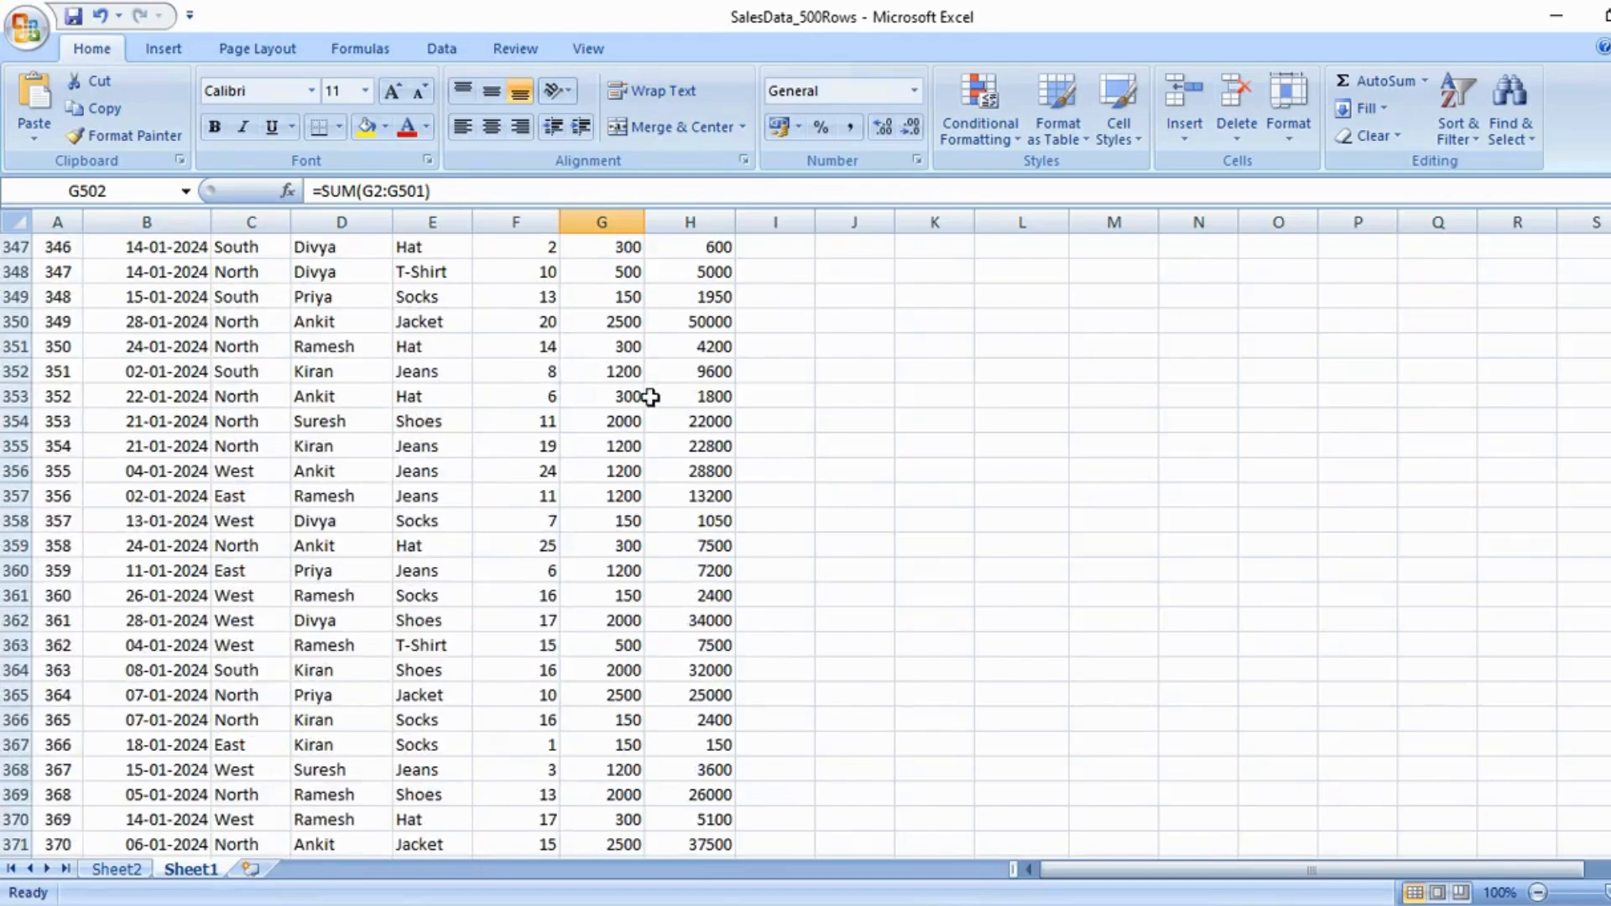
scroll(651, 397, "down", 17)
scroll(645, 419, "up", 14)
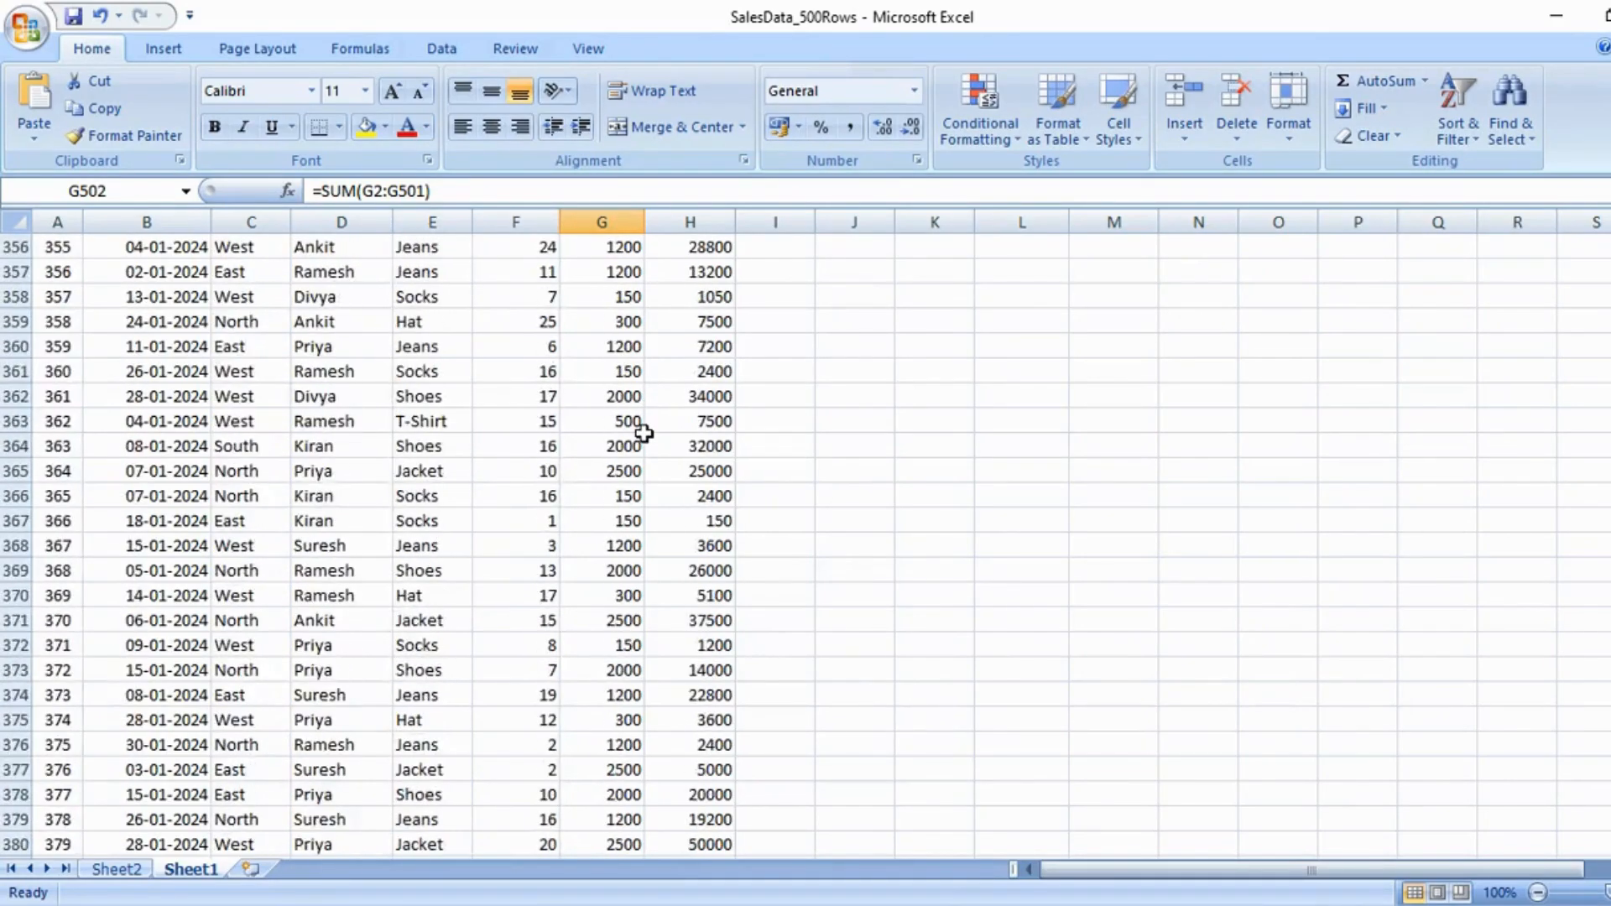
scroll(643, 432, "up", 20)
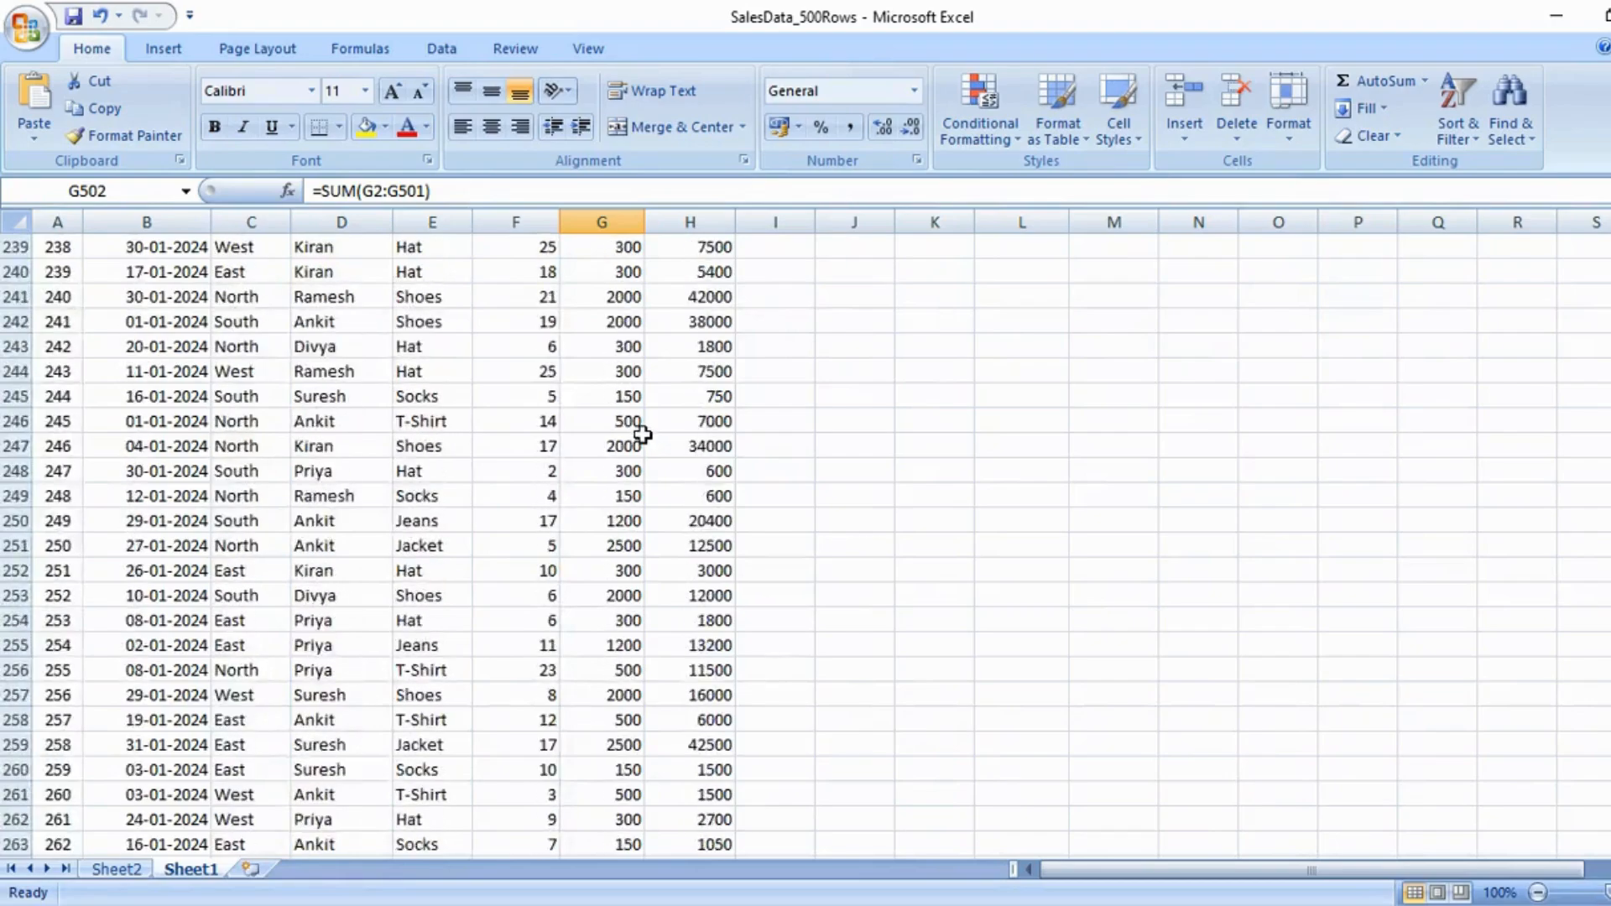
scroll(642, 434, "up", 8)
scroll(1592, 518, "up", 20)
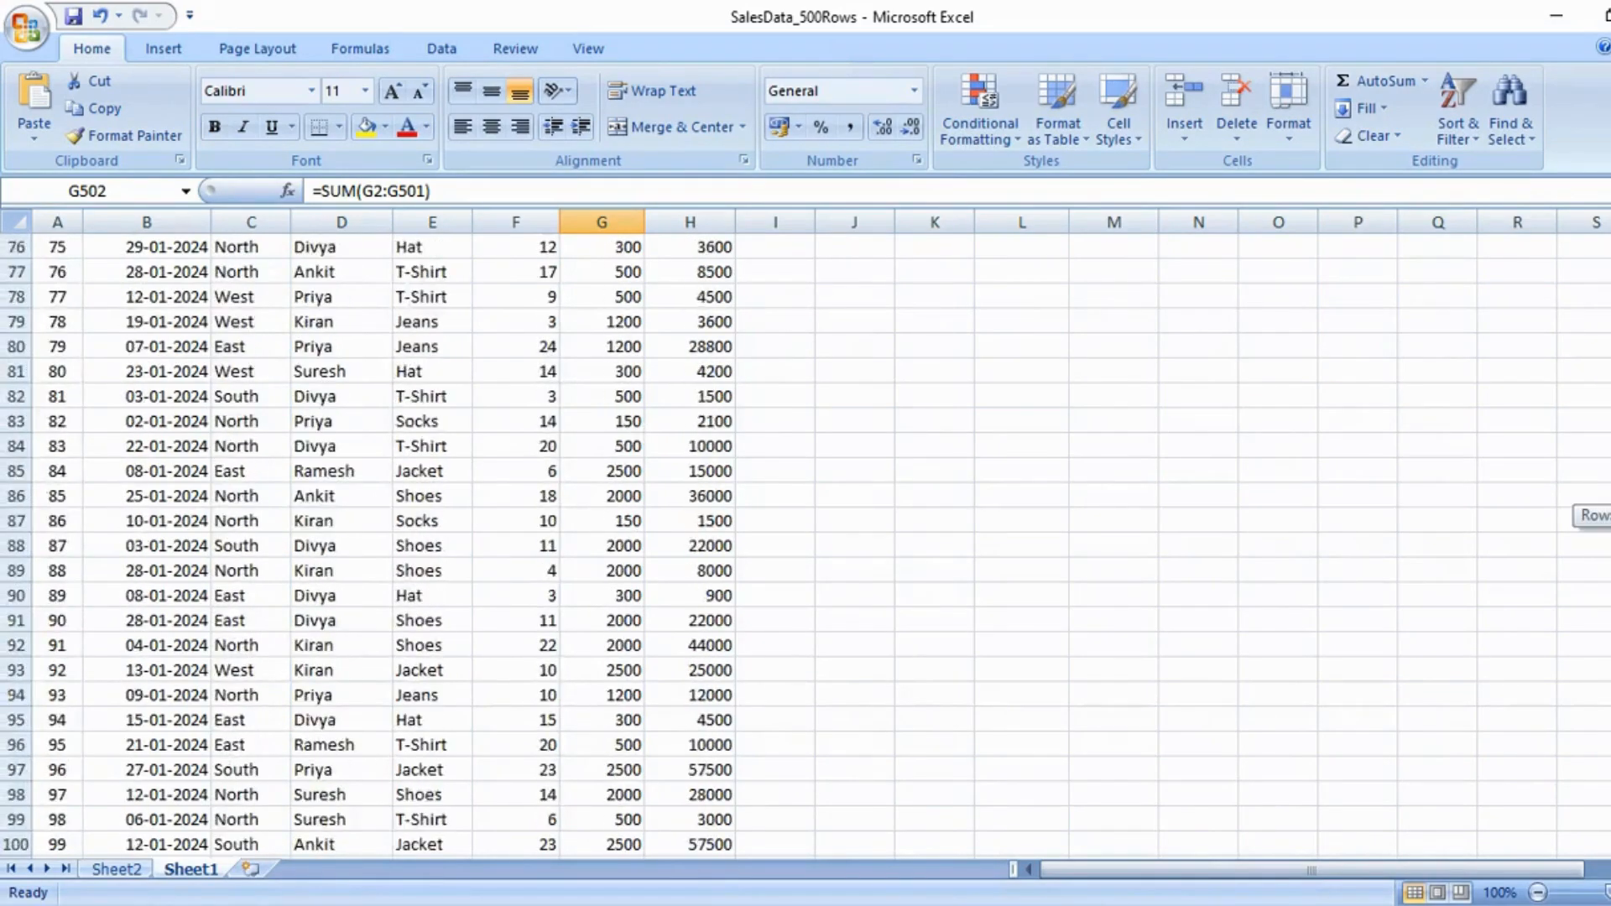
left_click(1141, 374)
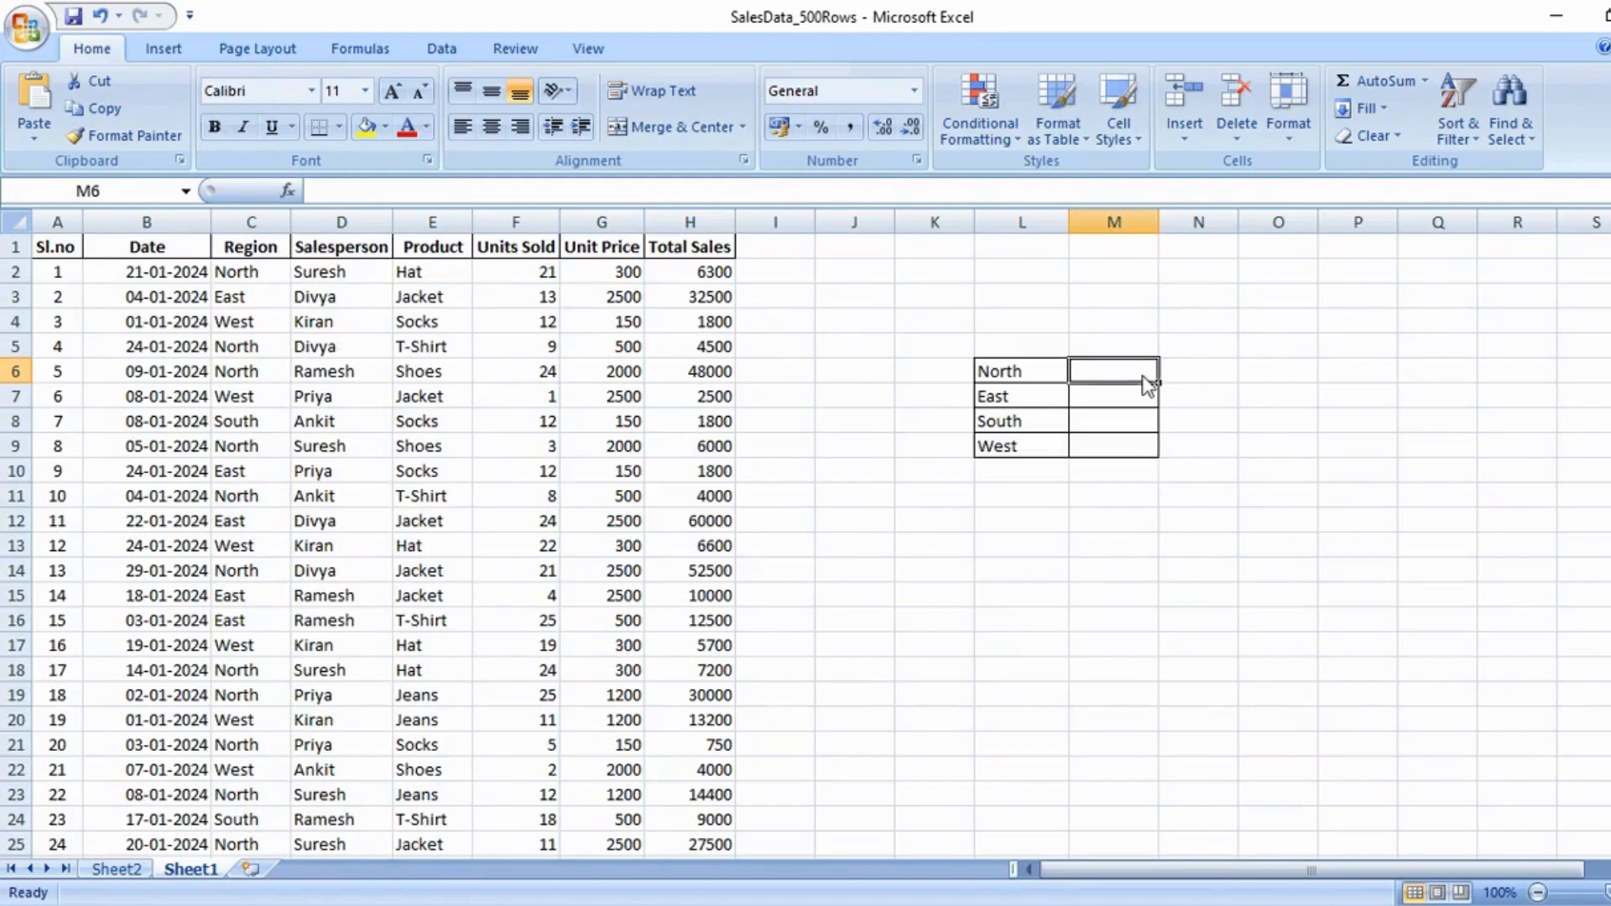
type("=sum")
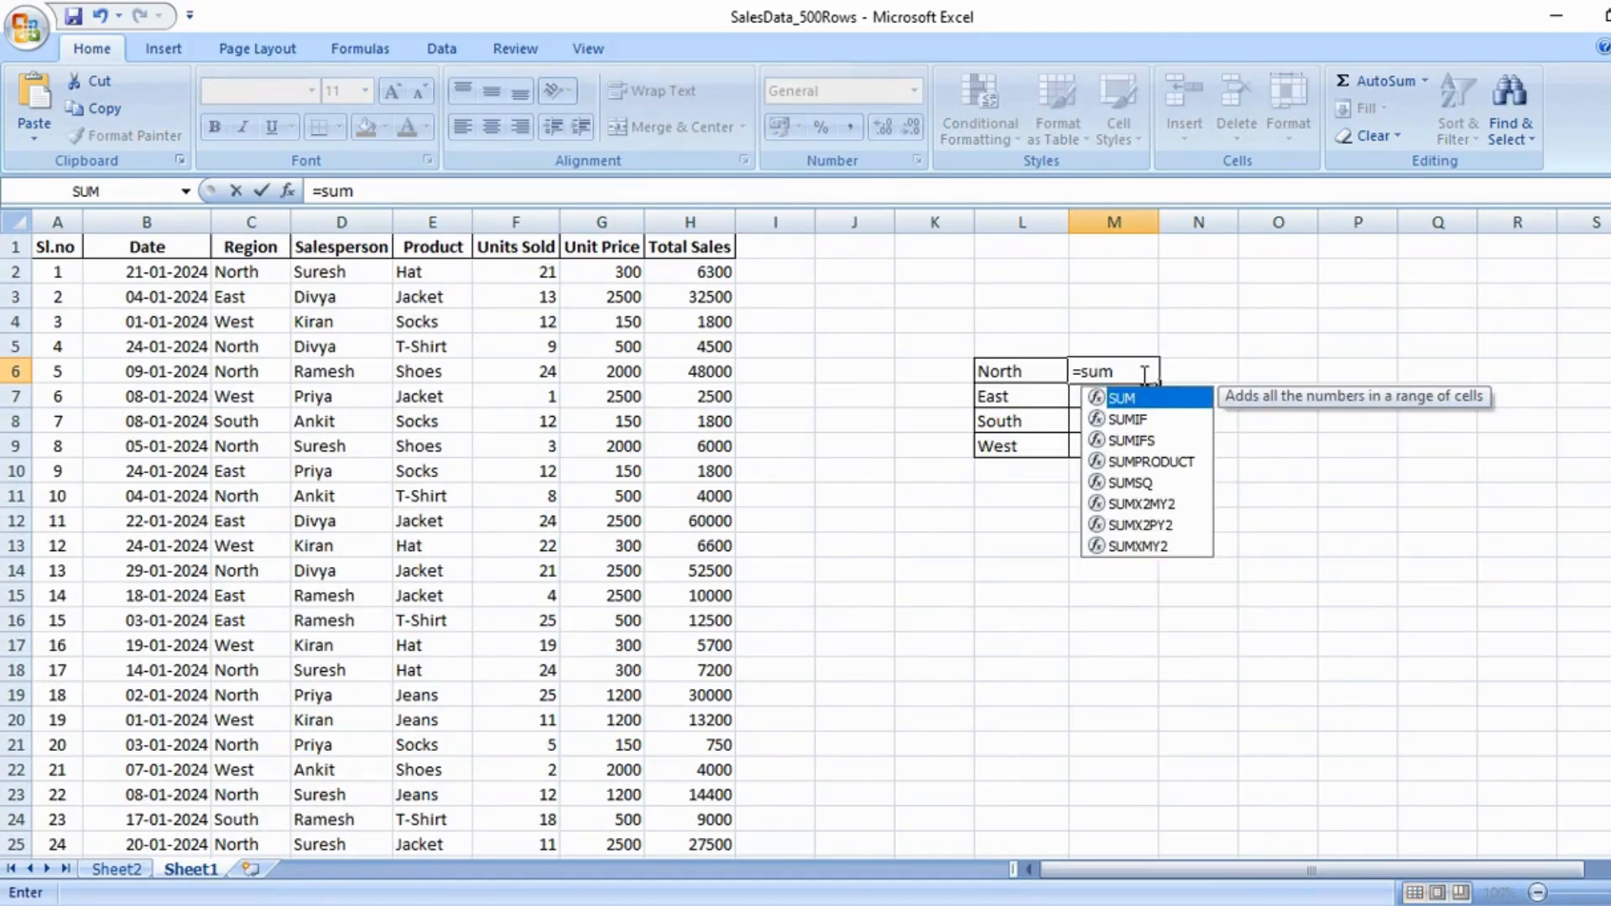
type("if")
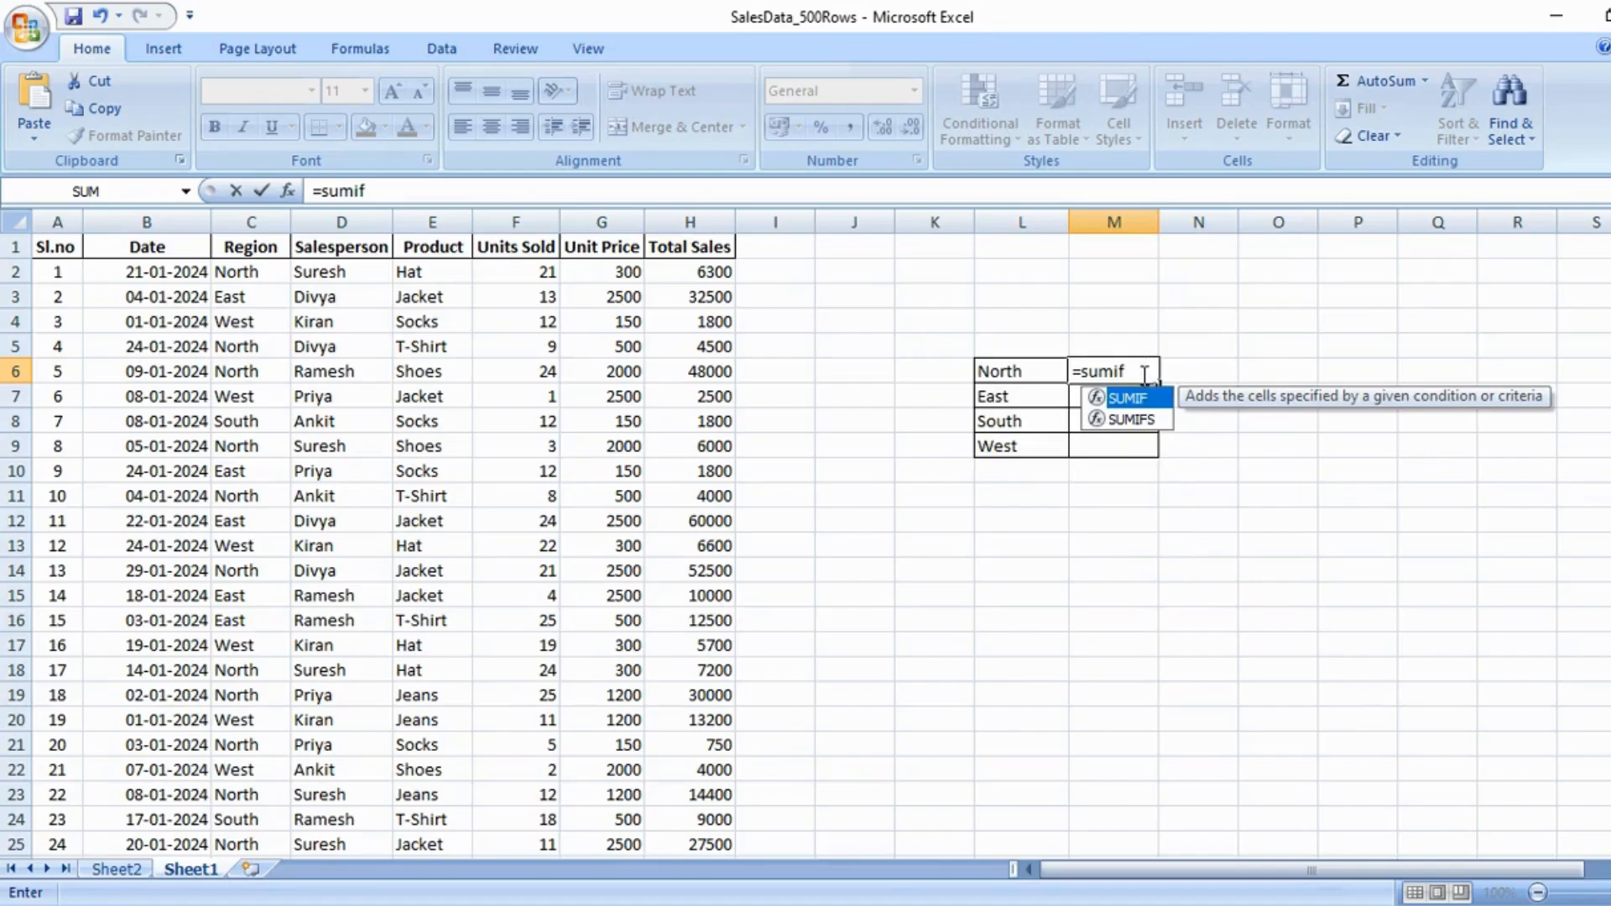
type("(")
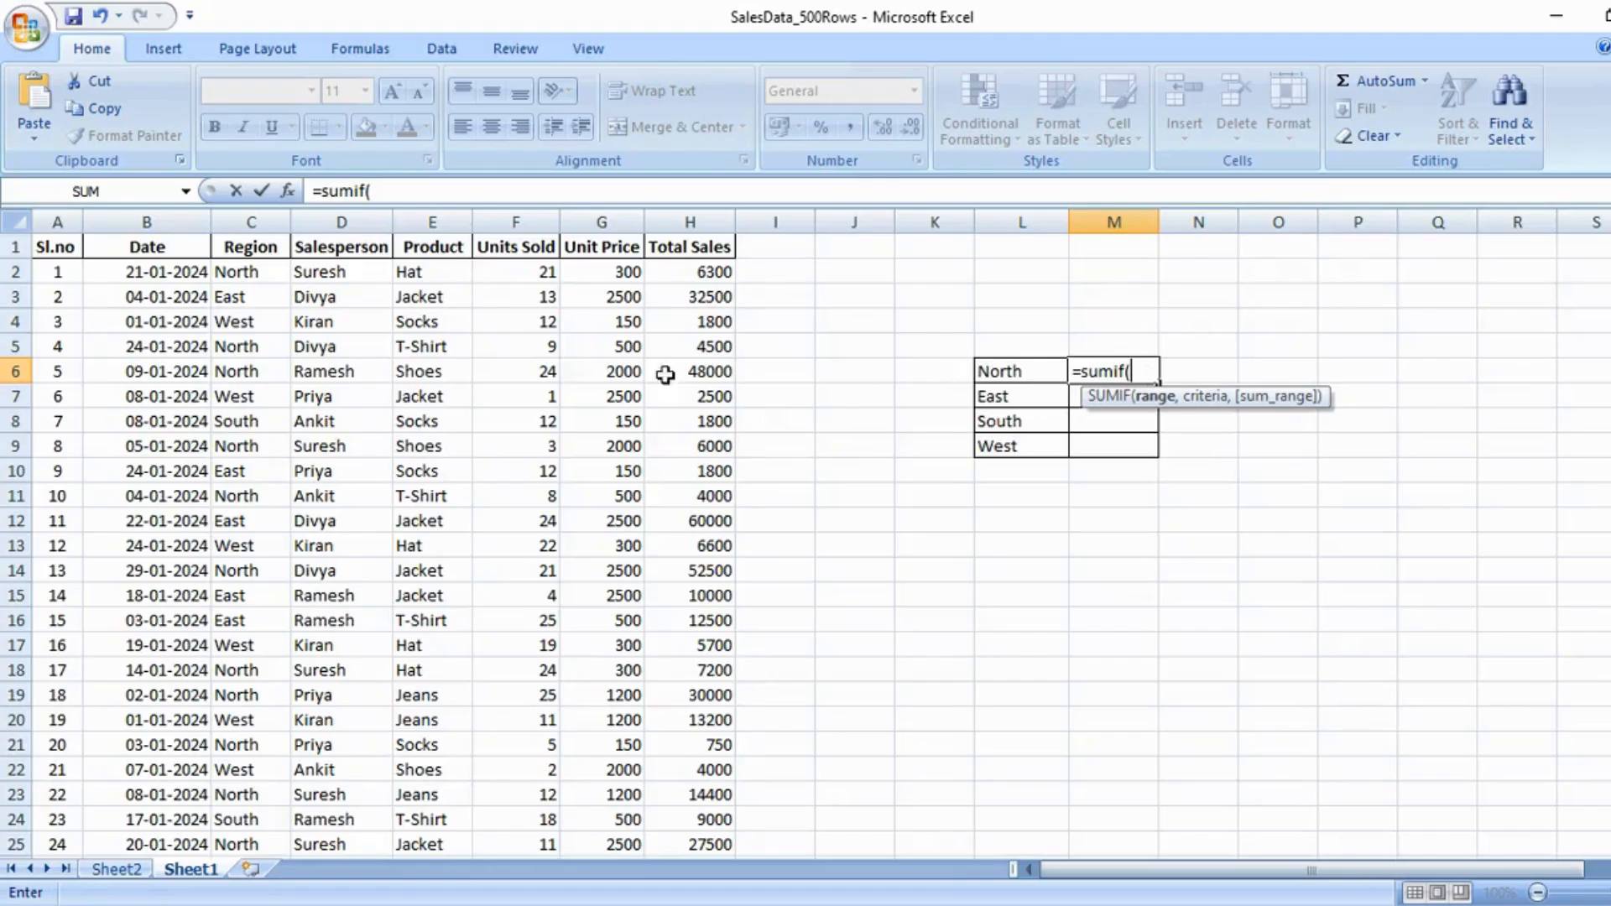
left_click(242, 219)
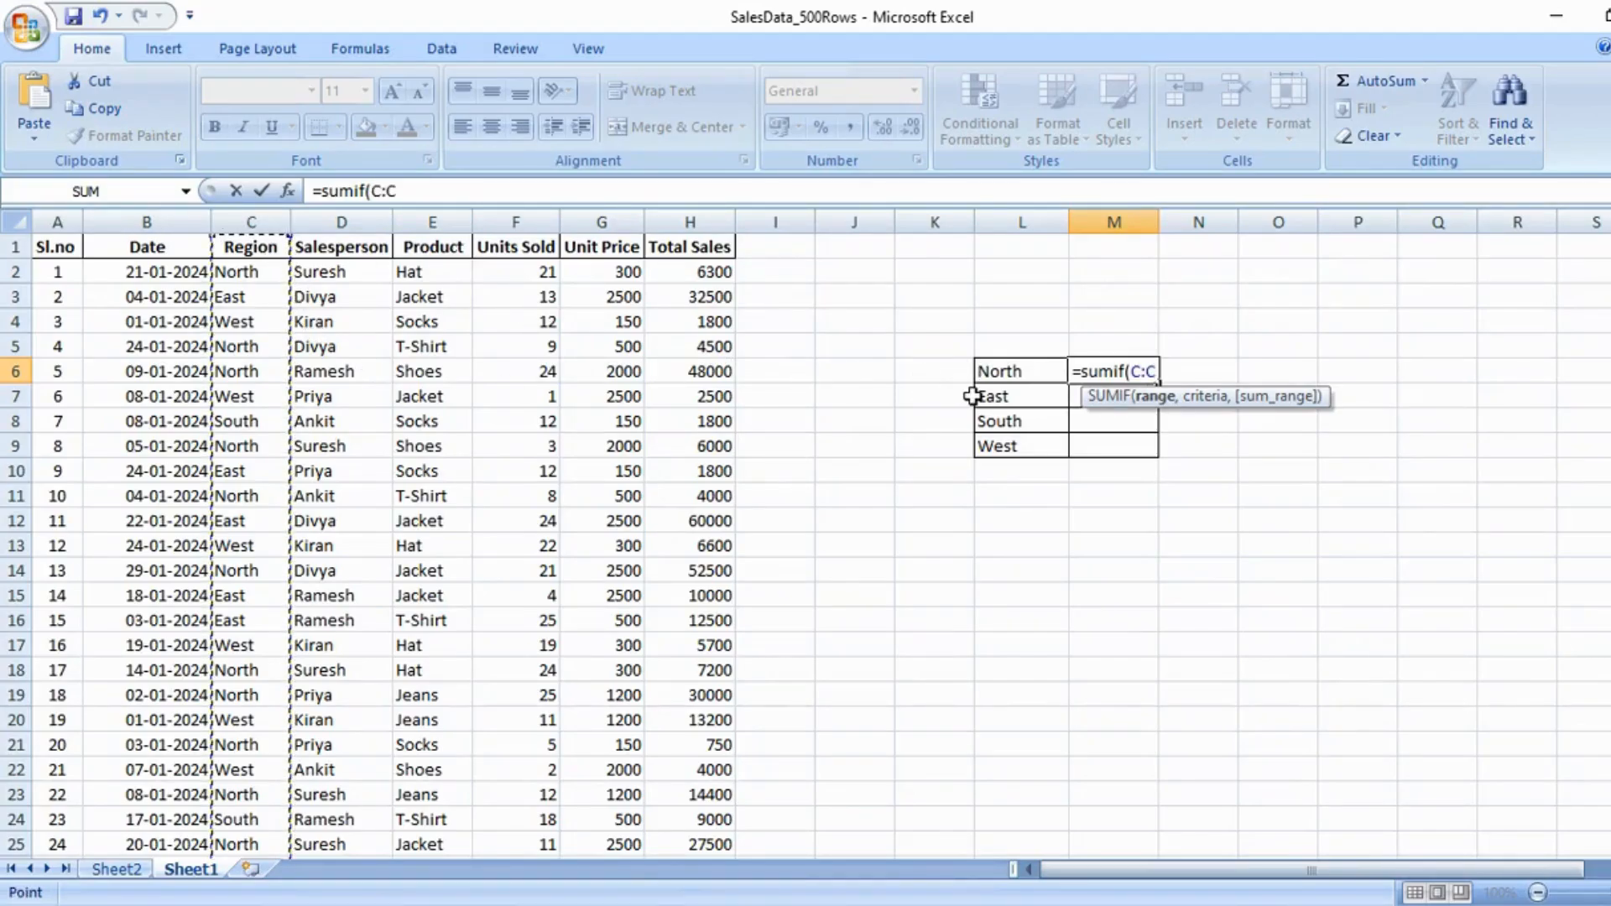
type(",")
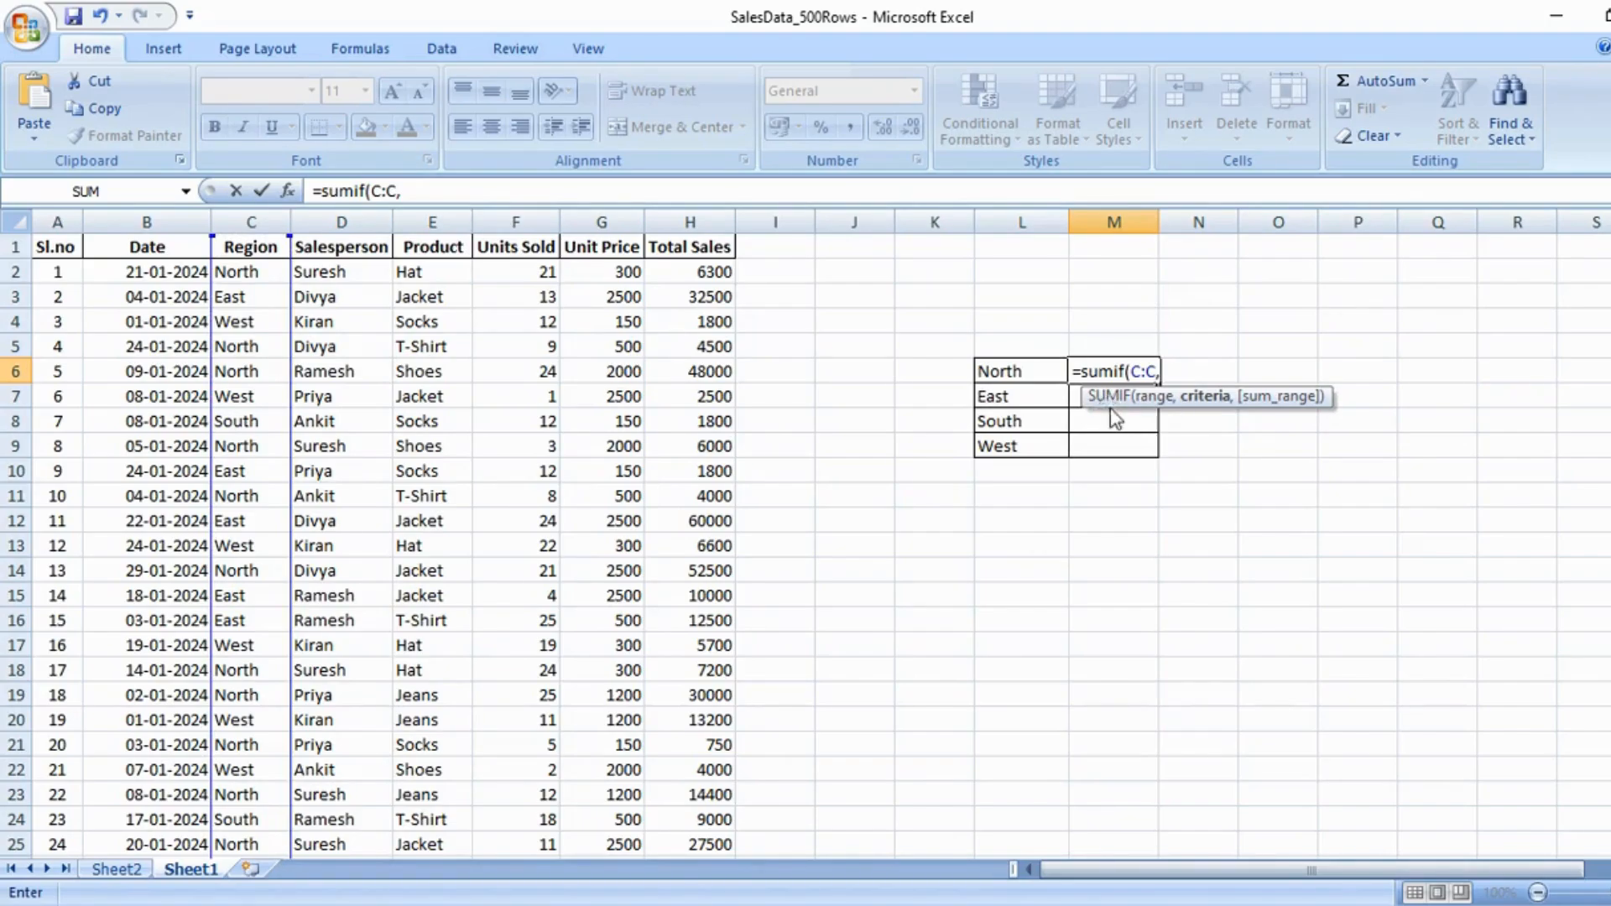
Complete the SUMIF formula in M6 with the criteria "North" and the Total Sales cells H2:H501 as sum range.
type("\"\"")
left_click(1170, 370)
type("North\"")
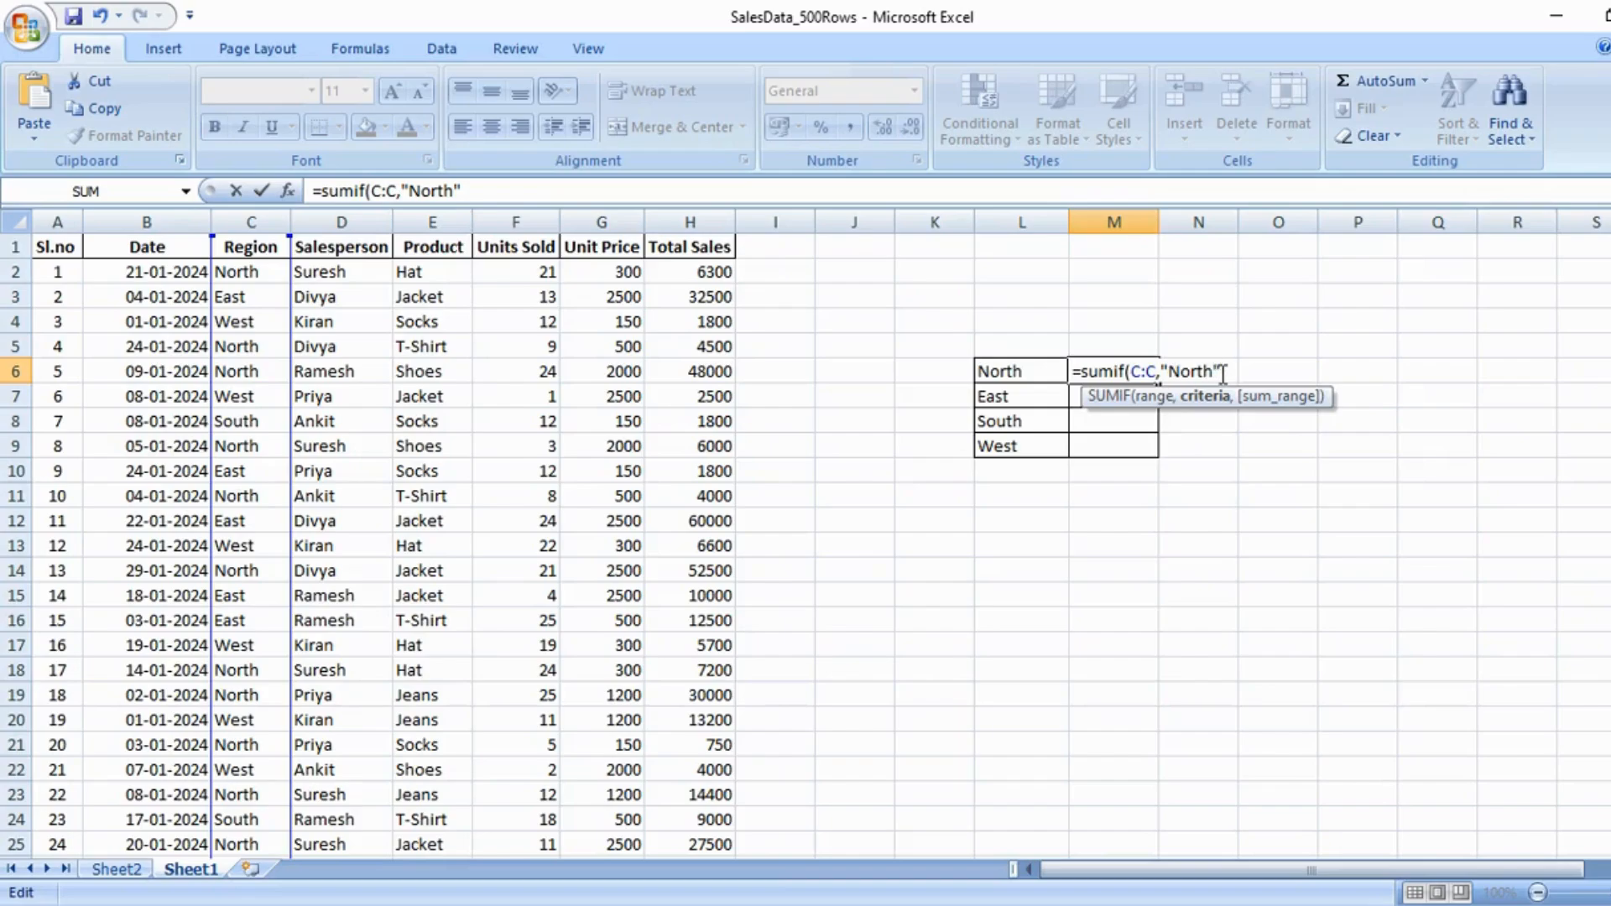
type(",")
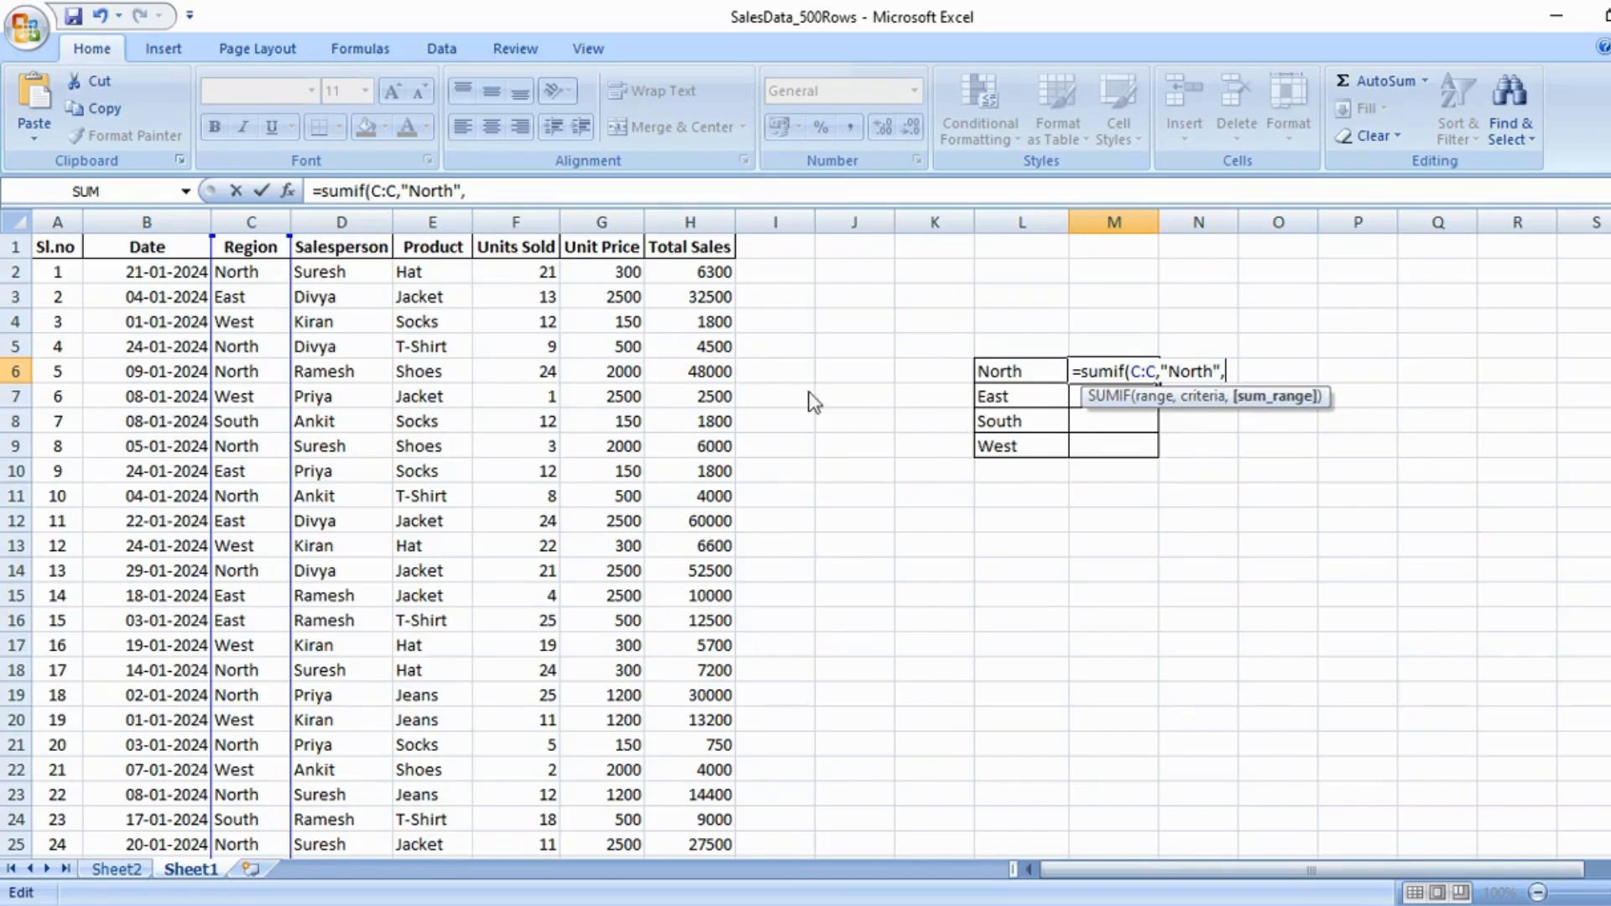
left_click_drag(699, 267, 690, 794)
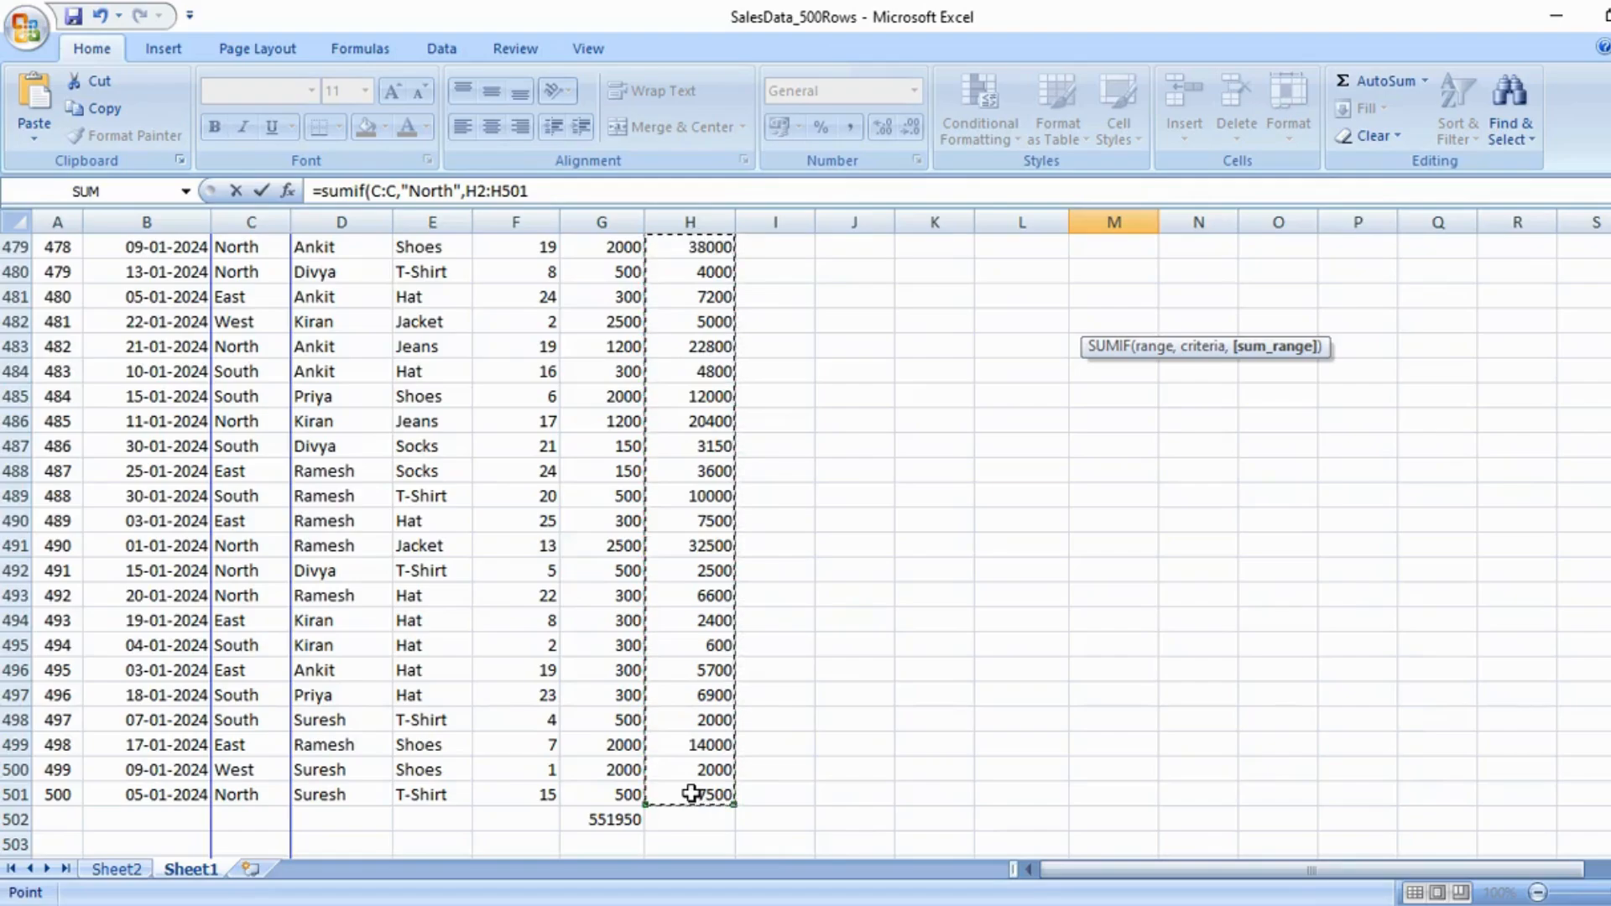
type(")")
key("Return")
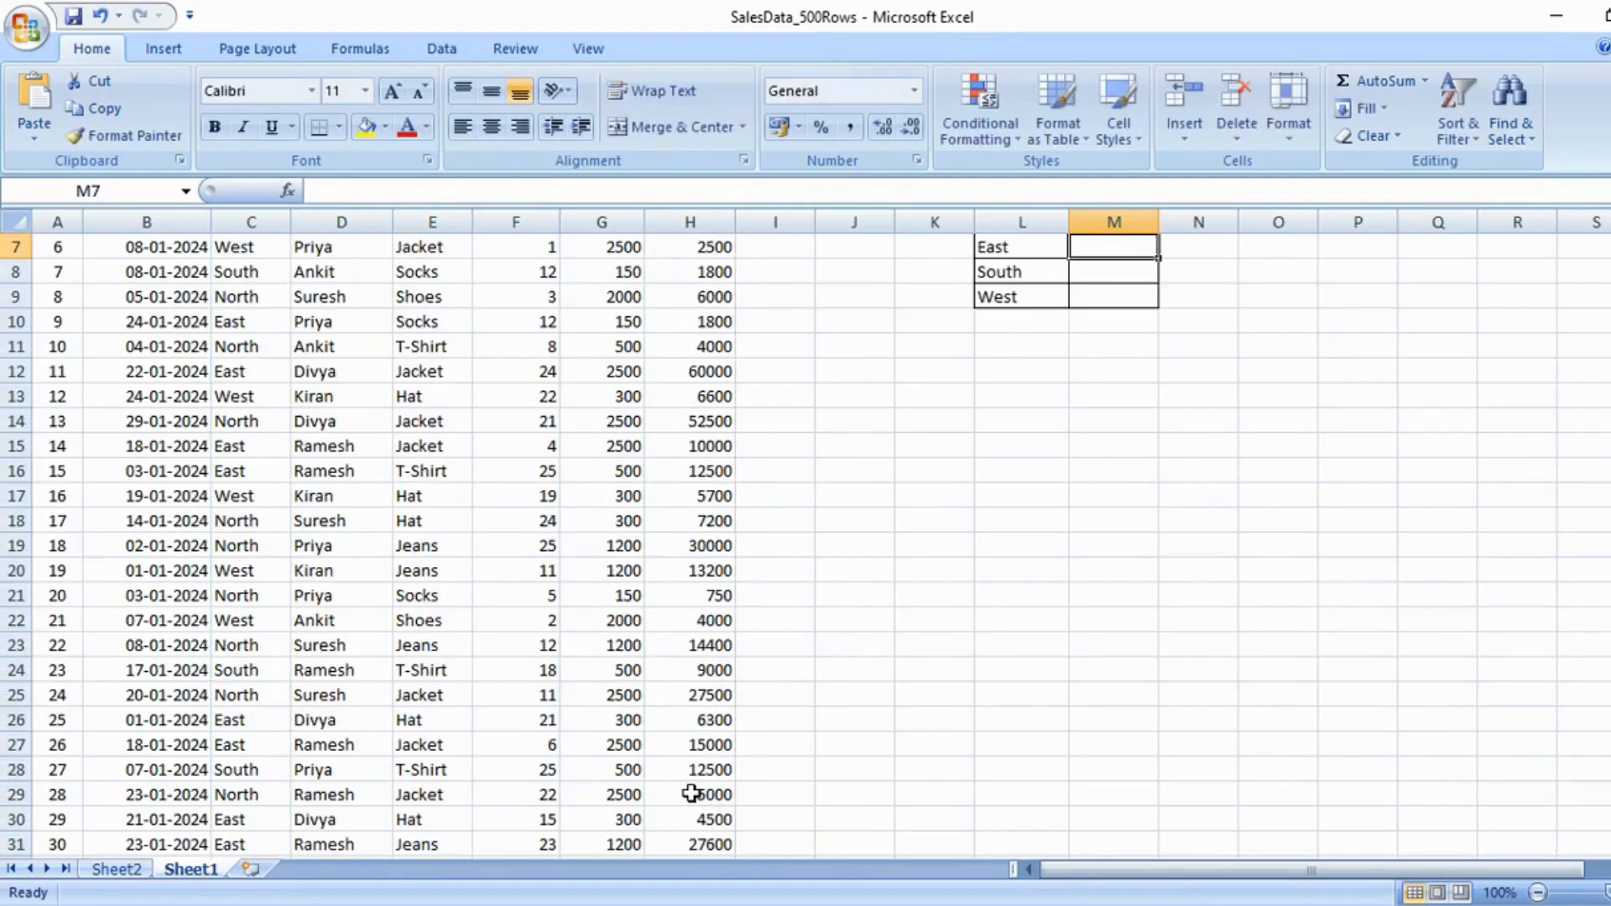
Examine the SUMIF formula in M6 and its range, criteria and sum range arguments, keeping the formula as entered.
left_click(1129, 371)
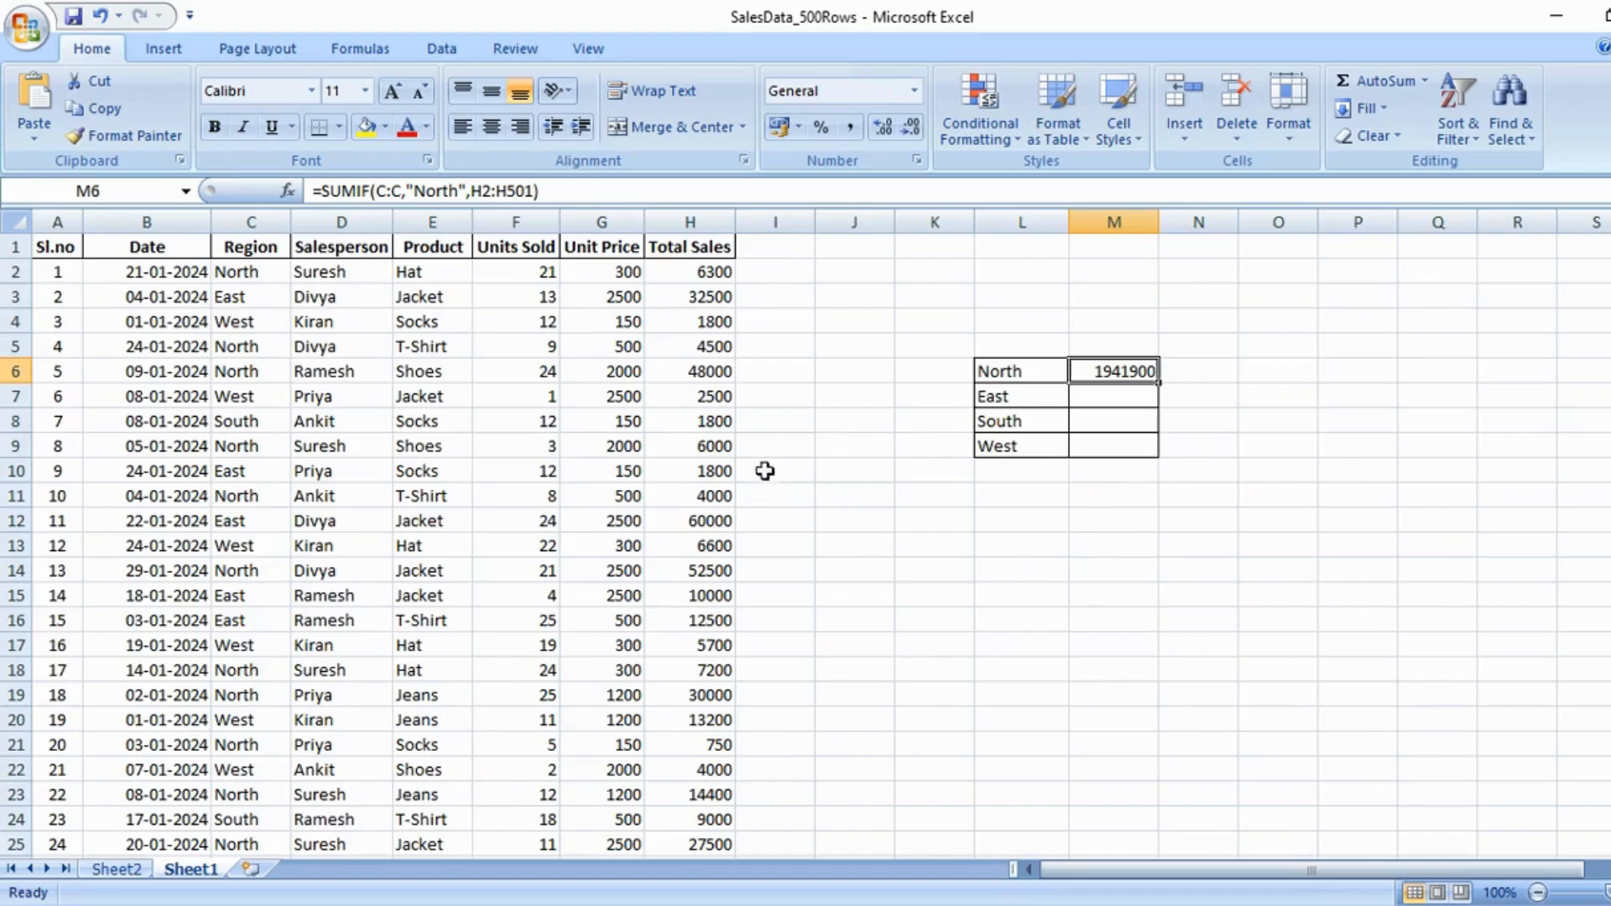
left_click(270, 221)
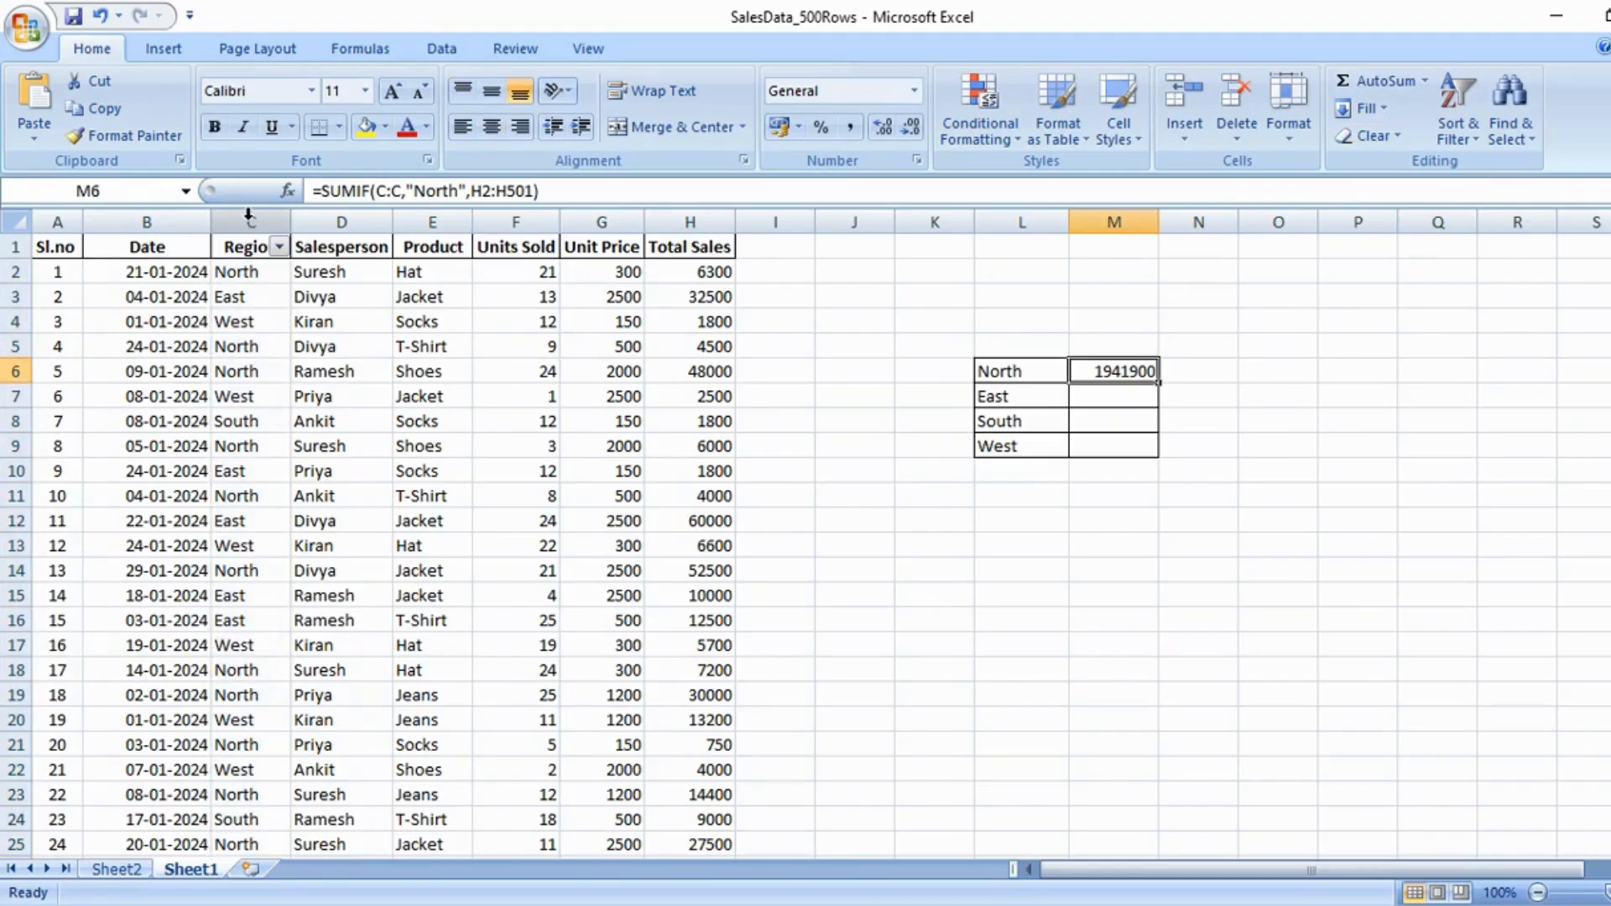
left_click(250, 220)
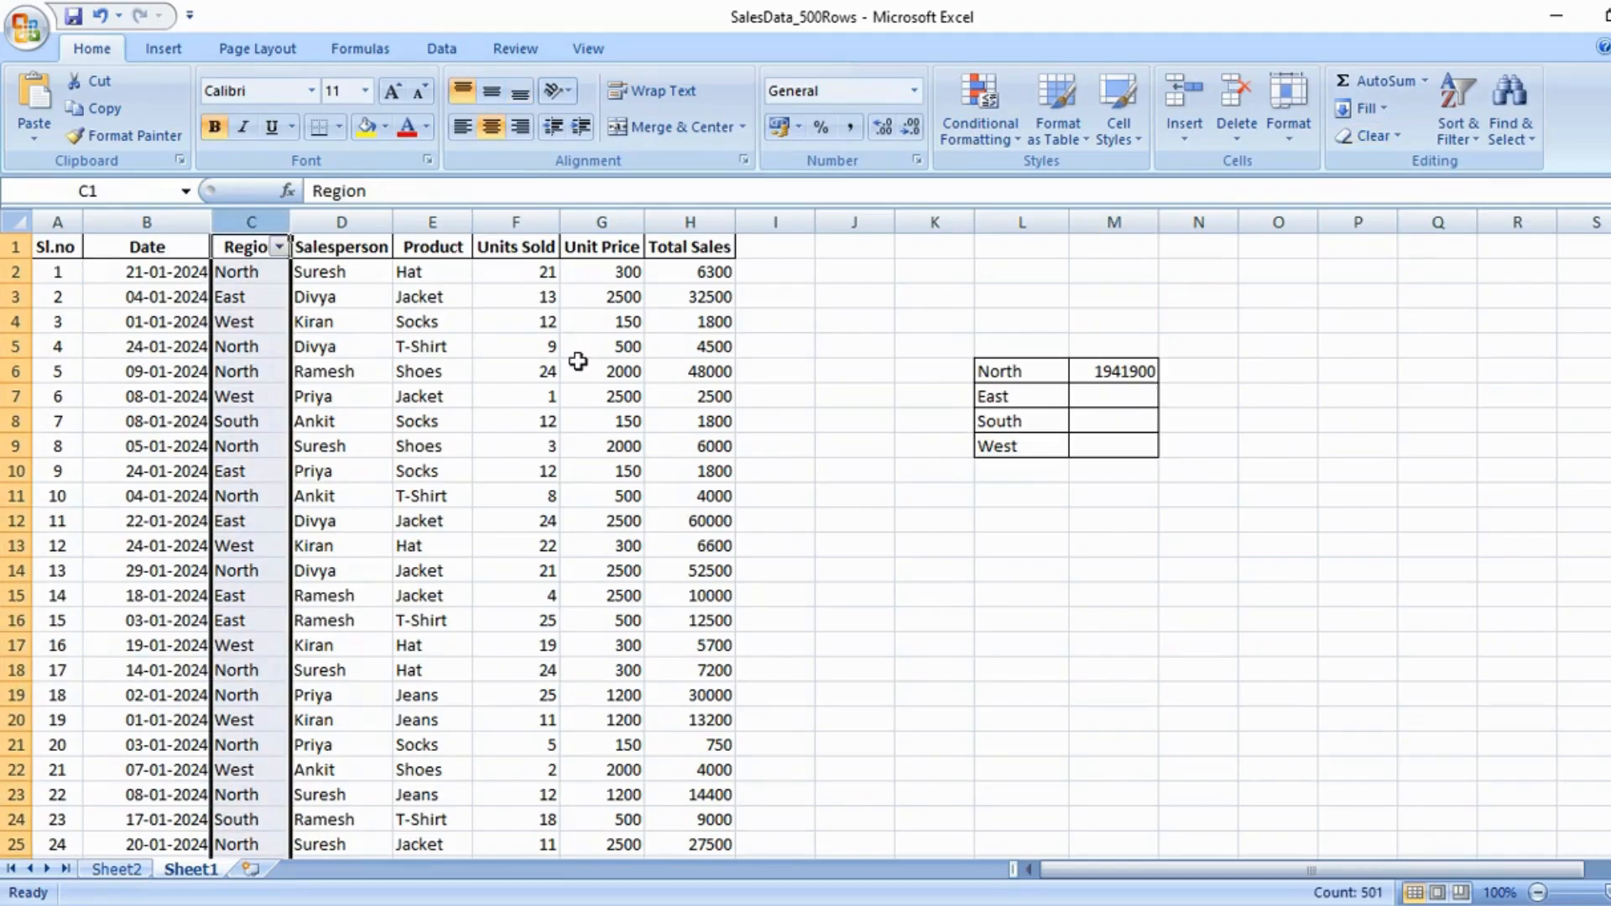
left_click(1107, 374)
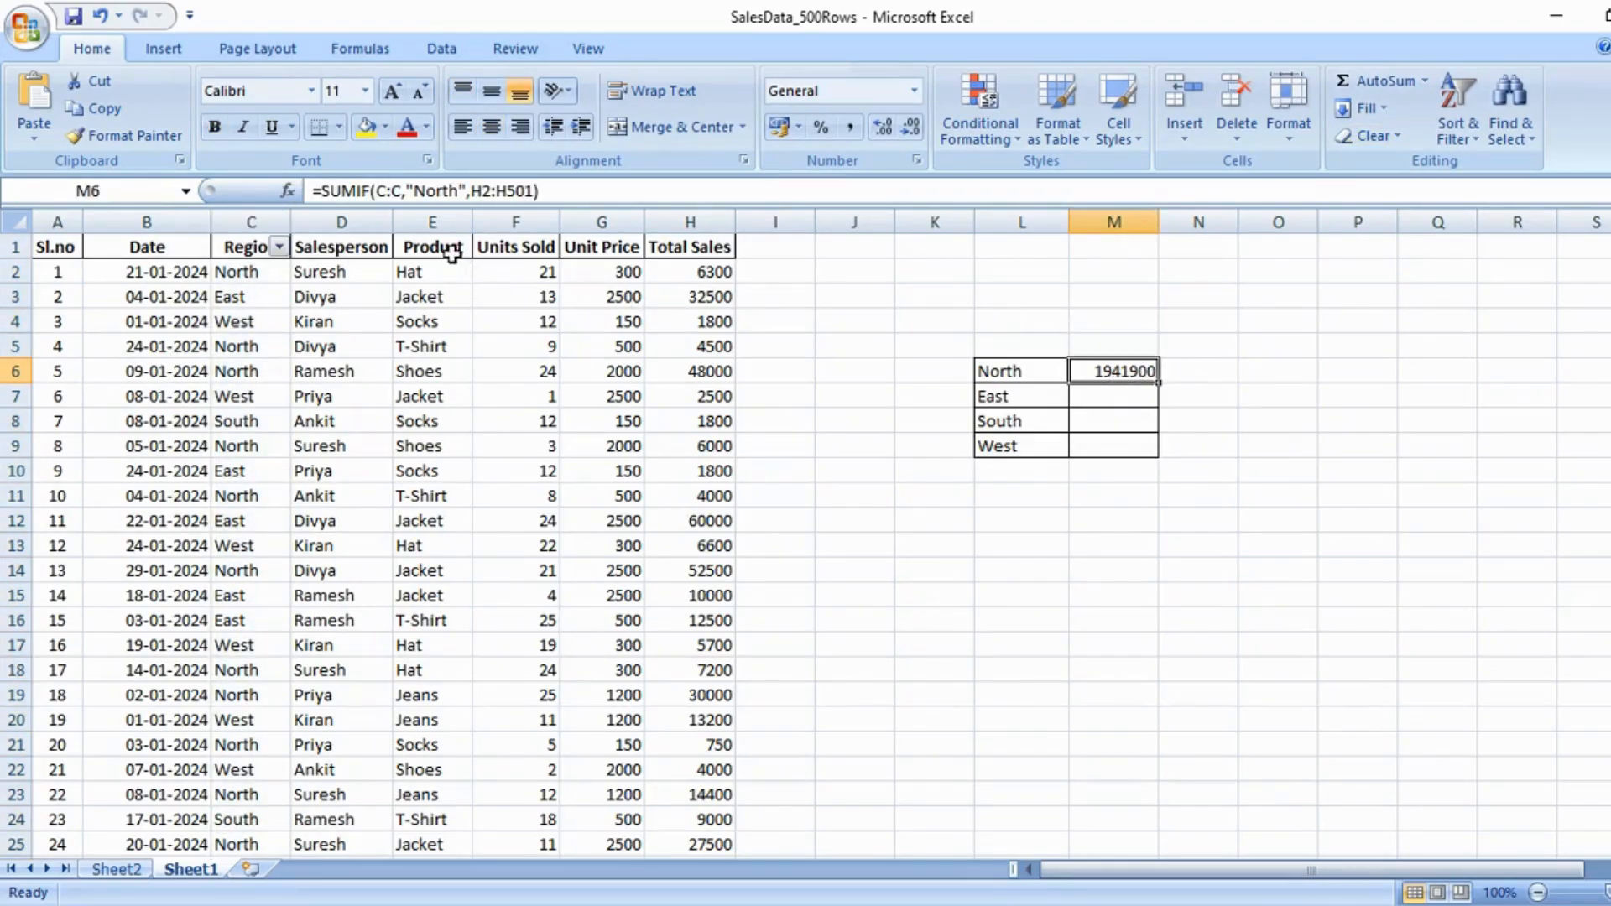
double_click(1123, 372)
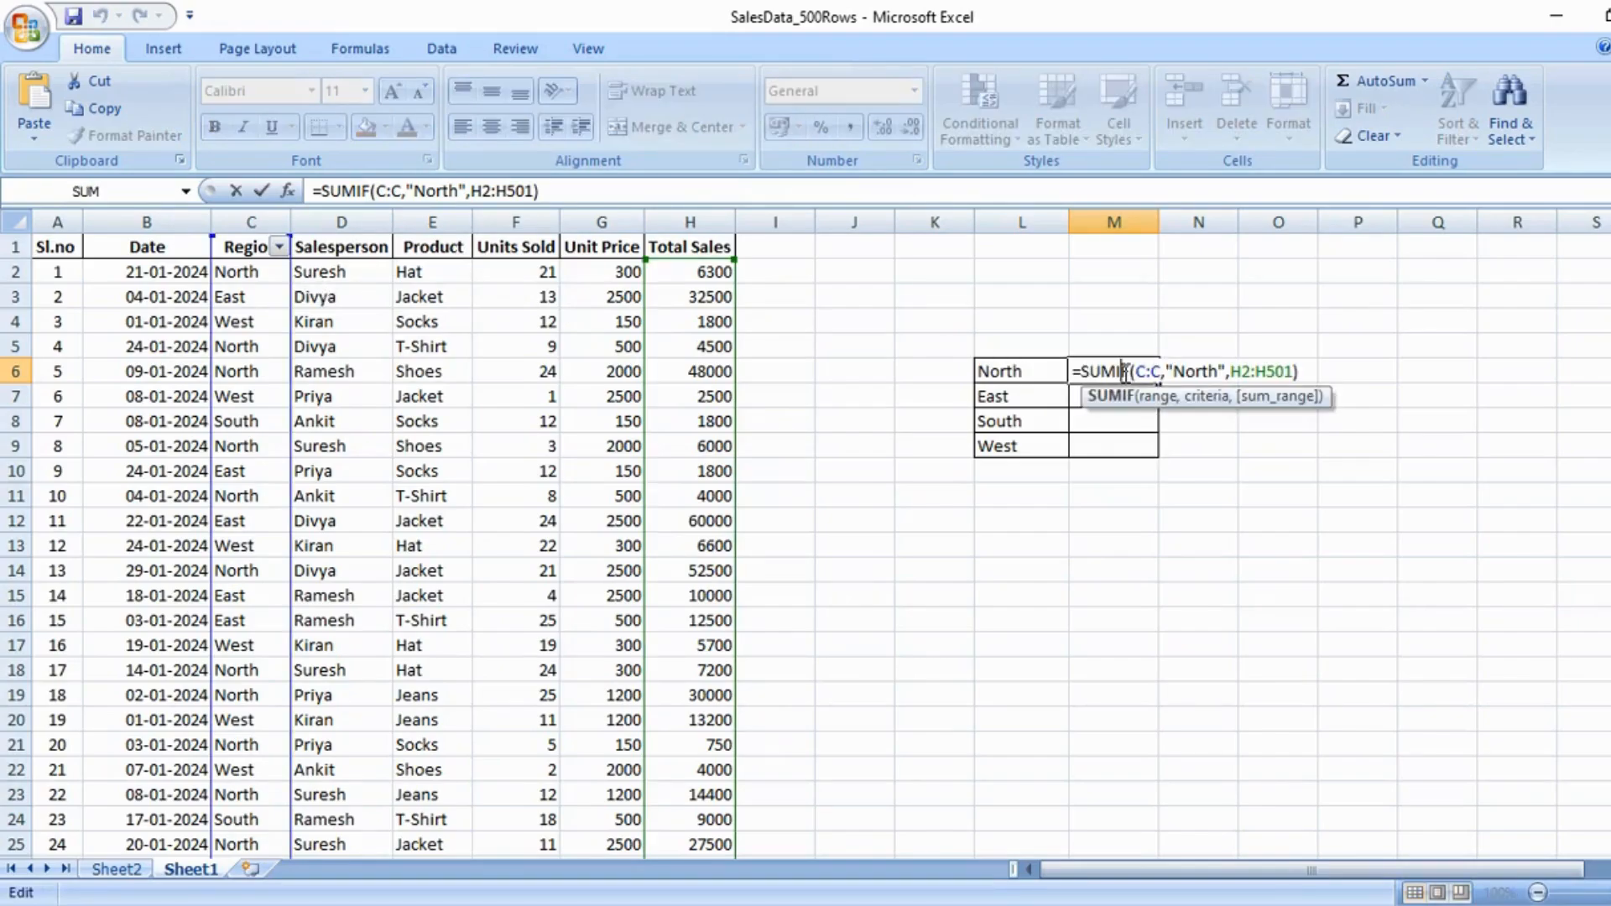
left_click(1200, 371)
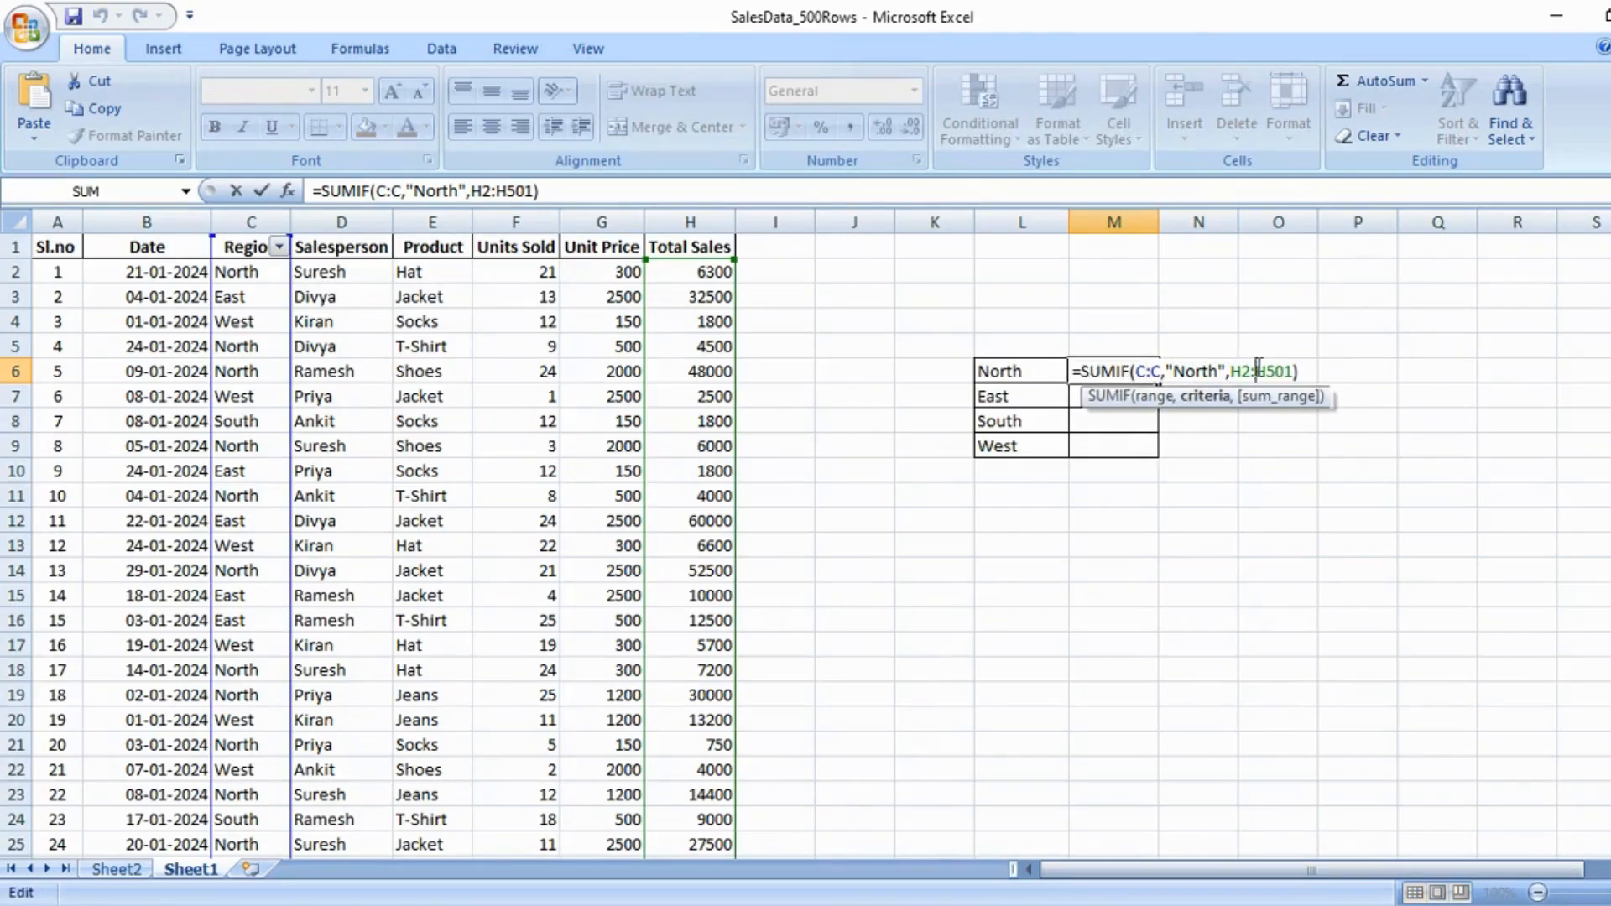
left_click(1255, 371)
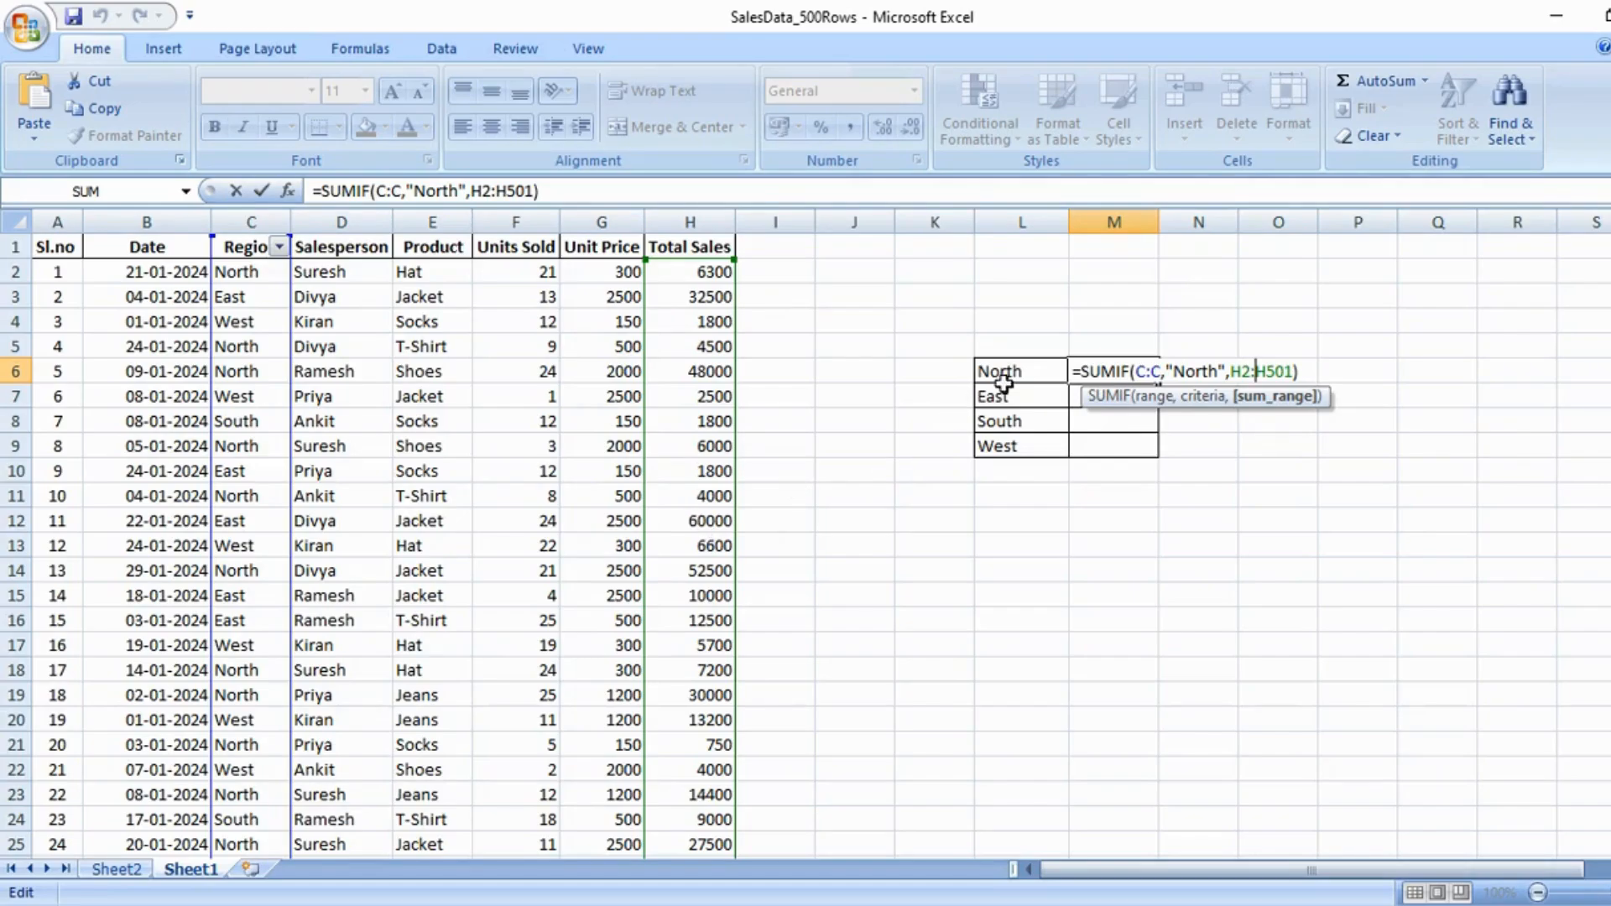
left_click(1240, 497)
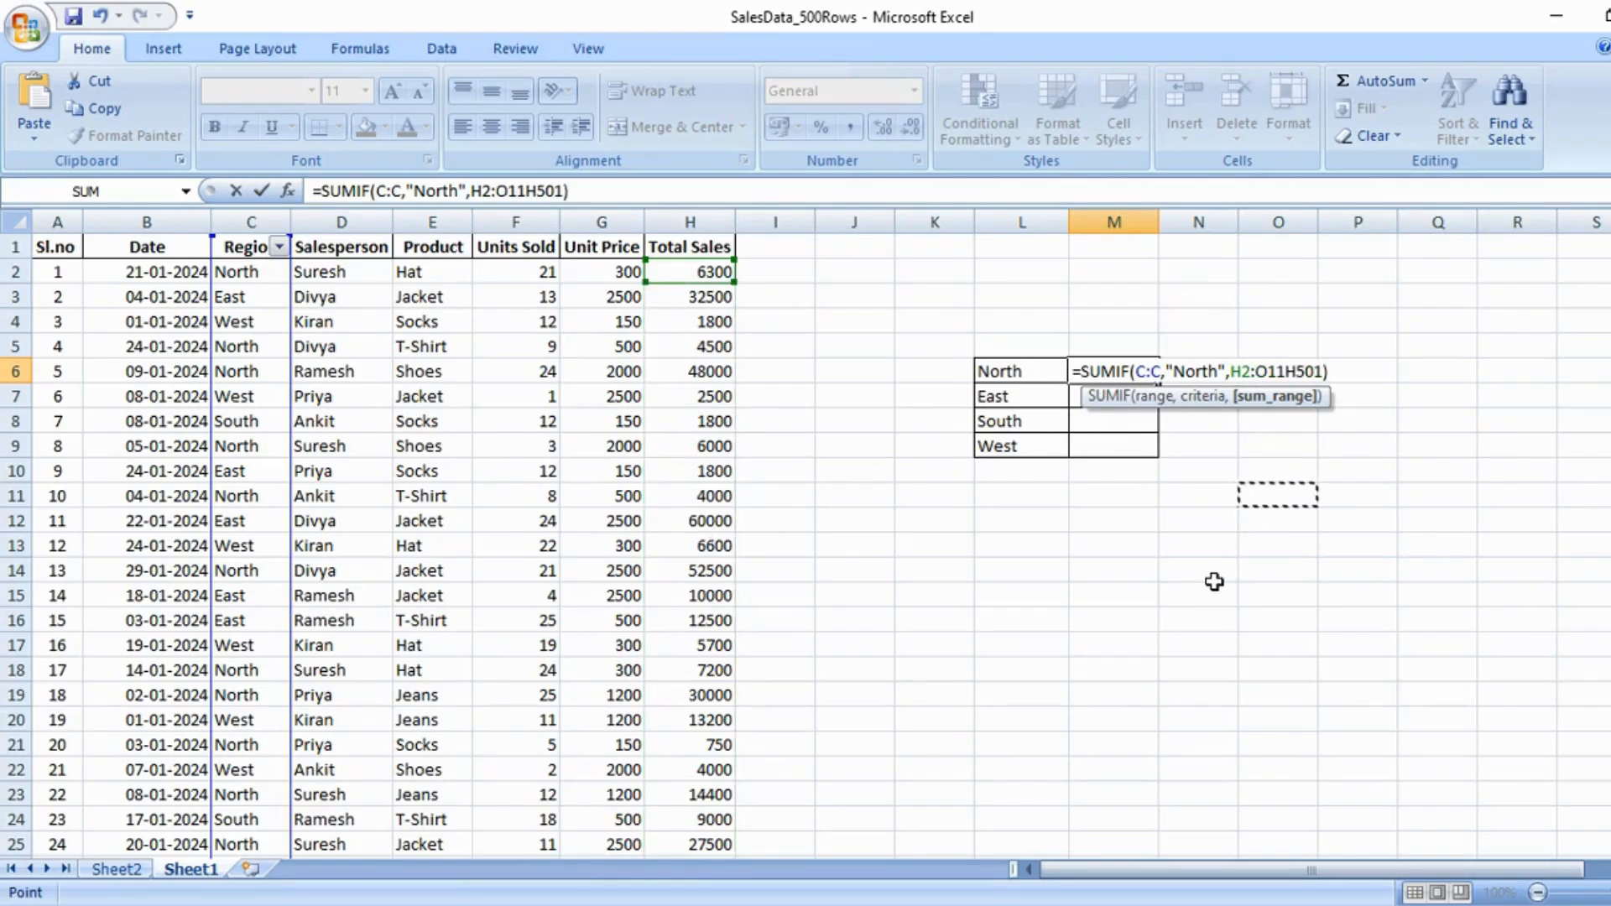
key("BackSpace")
key("BackSpace")
key("BackSpace")
key("Return")
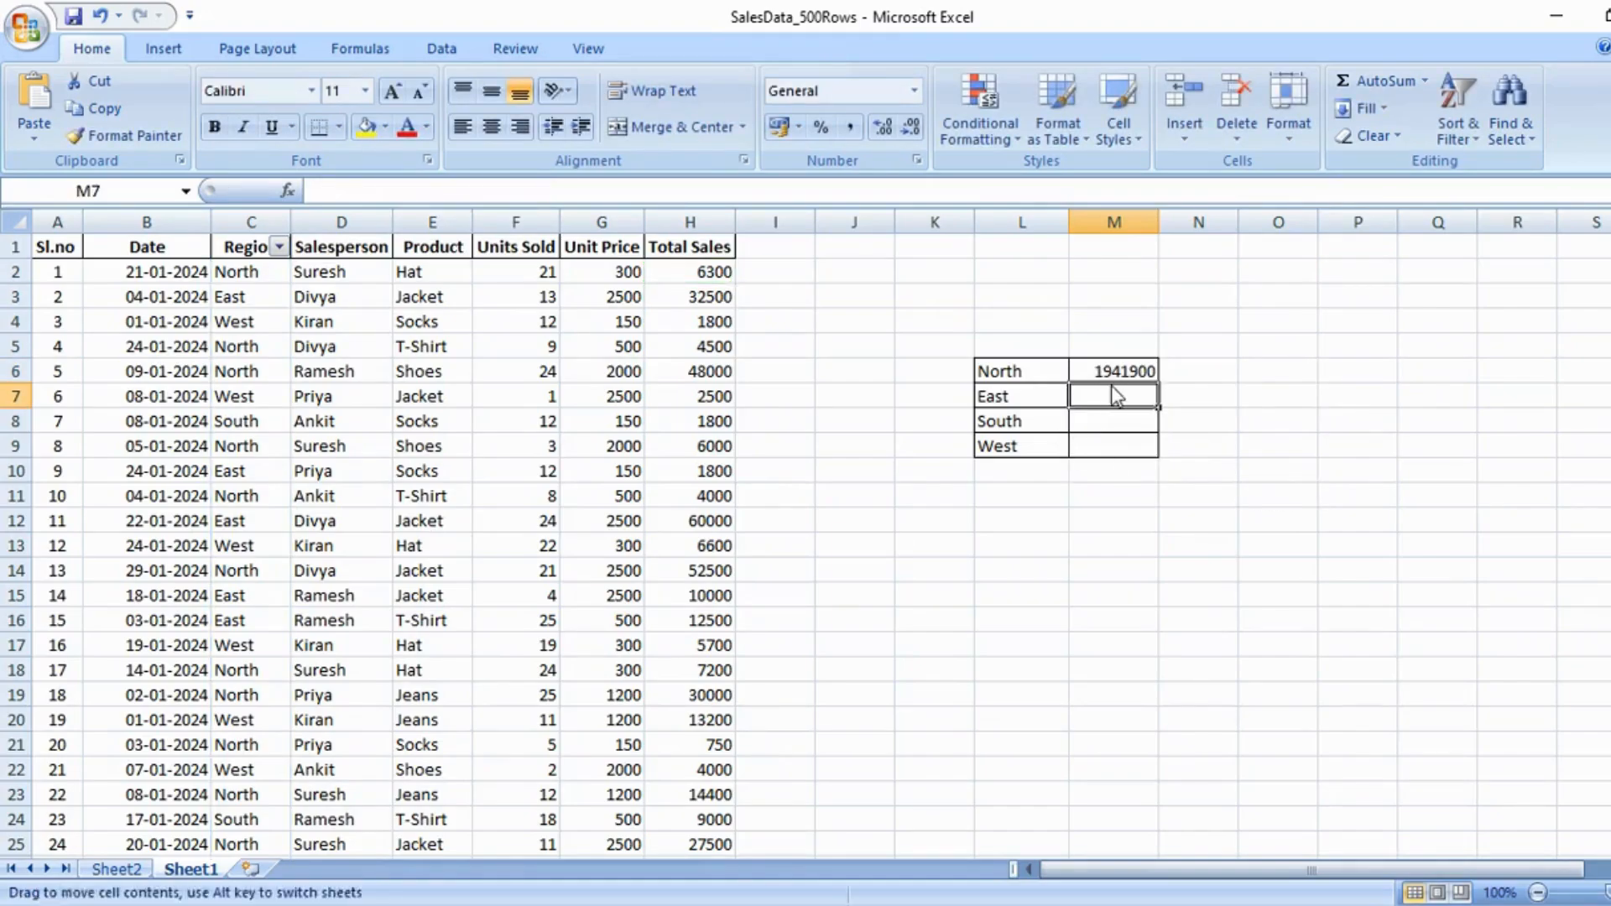
Begin a SUMIFS formula in M7 beside East, using the Total Sales cells H2:H501 as the sum range.
left_click(1110, 384)
double_click(1106, 401)
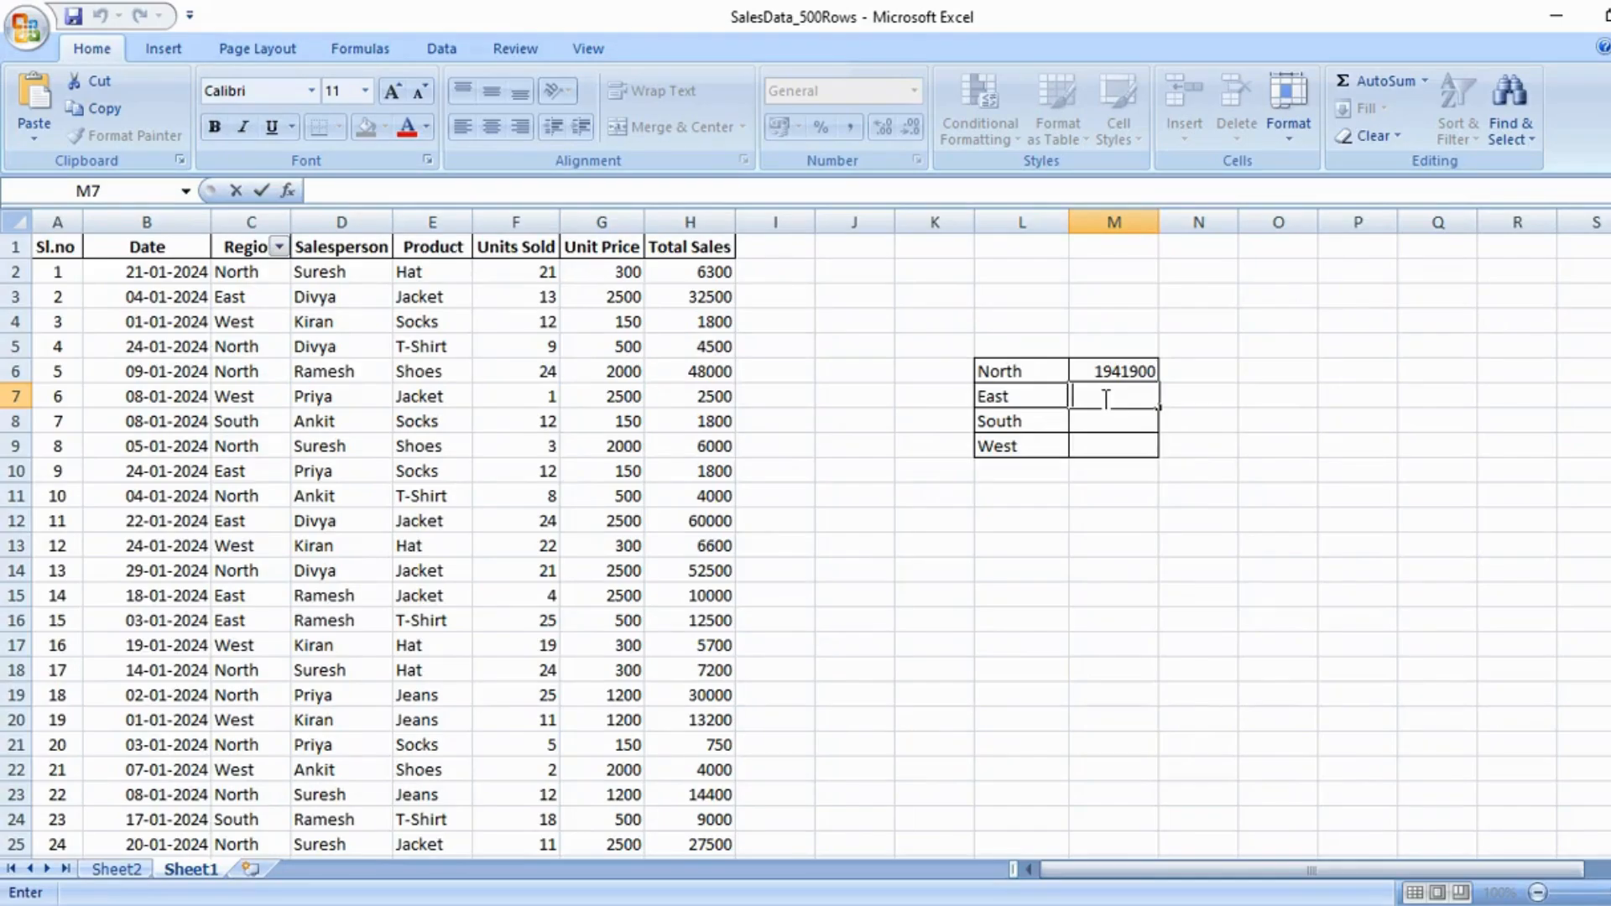
type("=sumis")
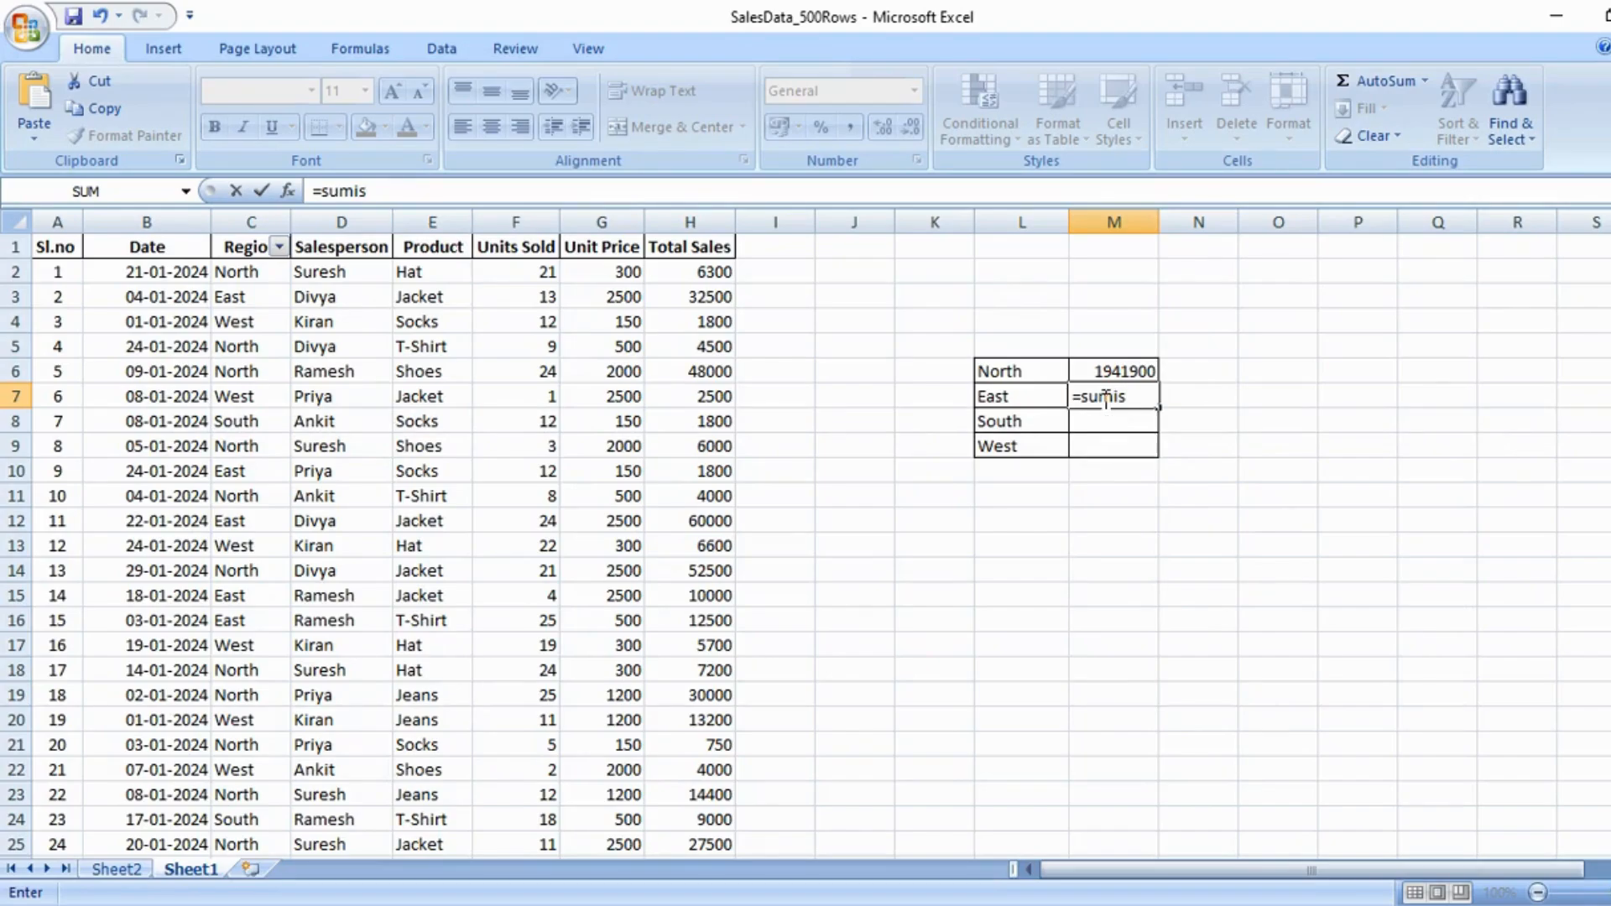
type("(")
left_click(1120, 396)
type("f")
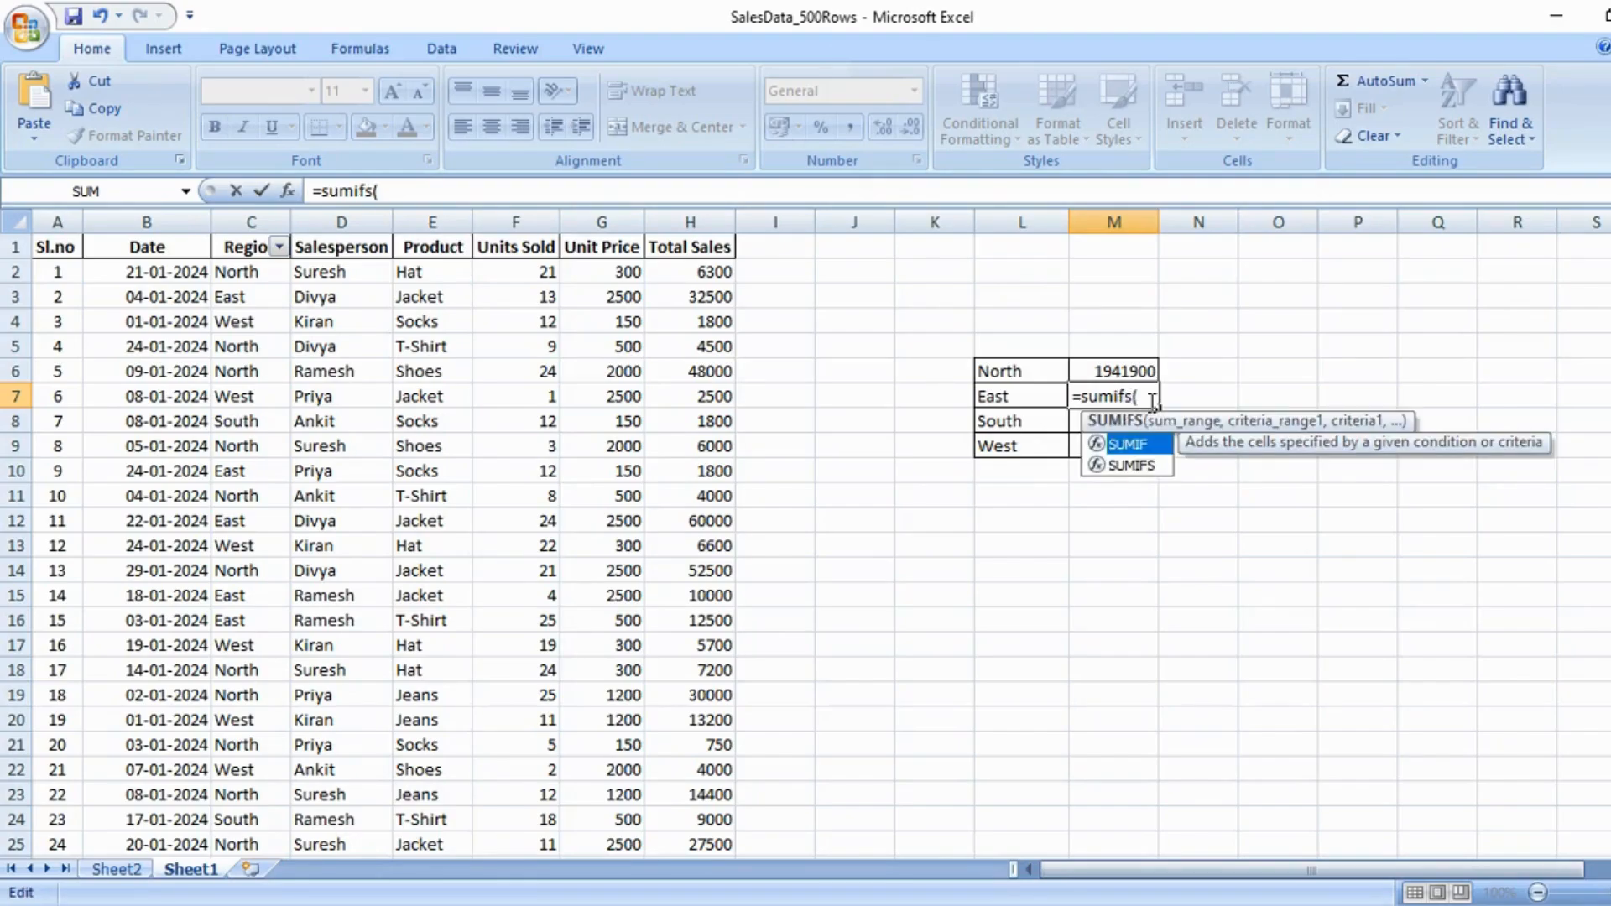
left_click(1157, 396)
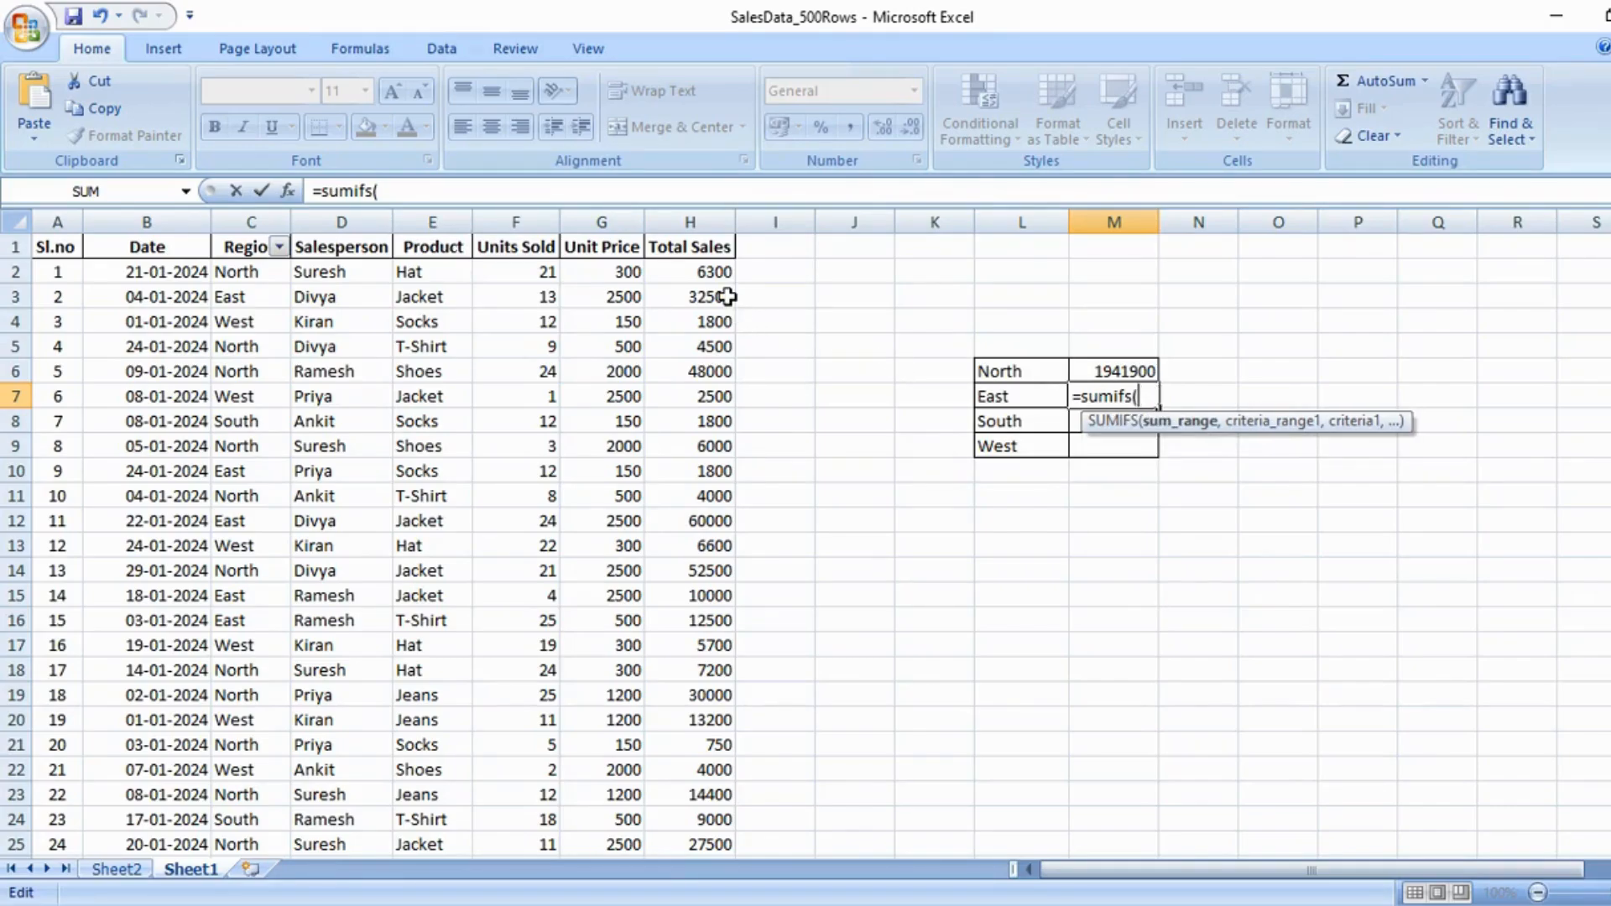
left_click_drag(715, 271, 680, 789)
scroll(1114, 434, "up", 17)
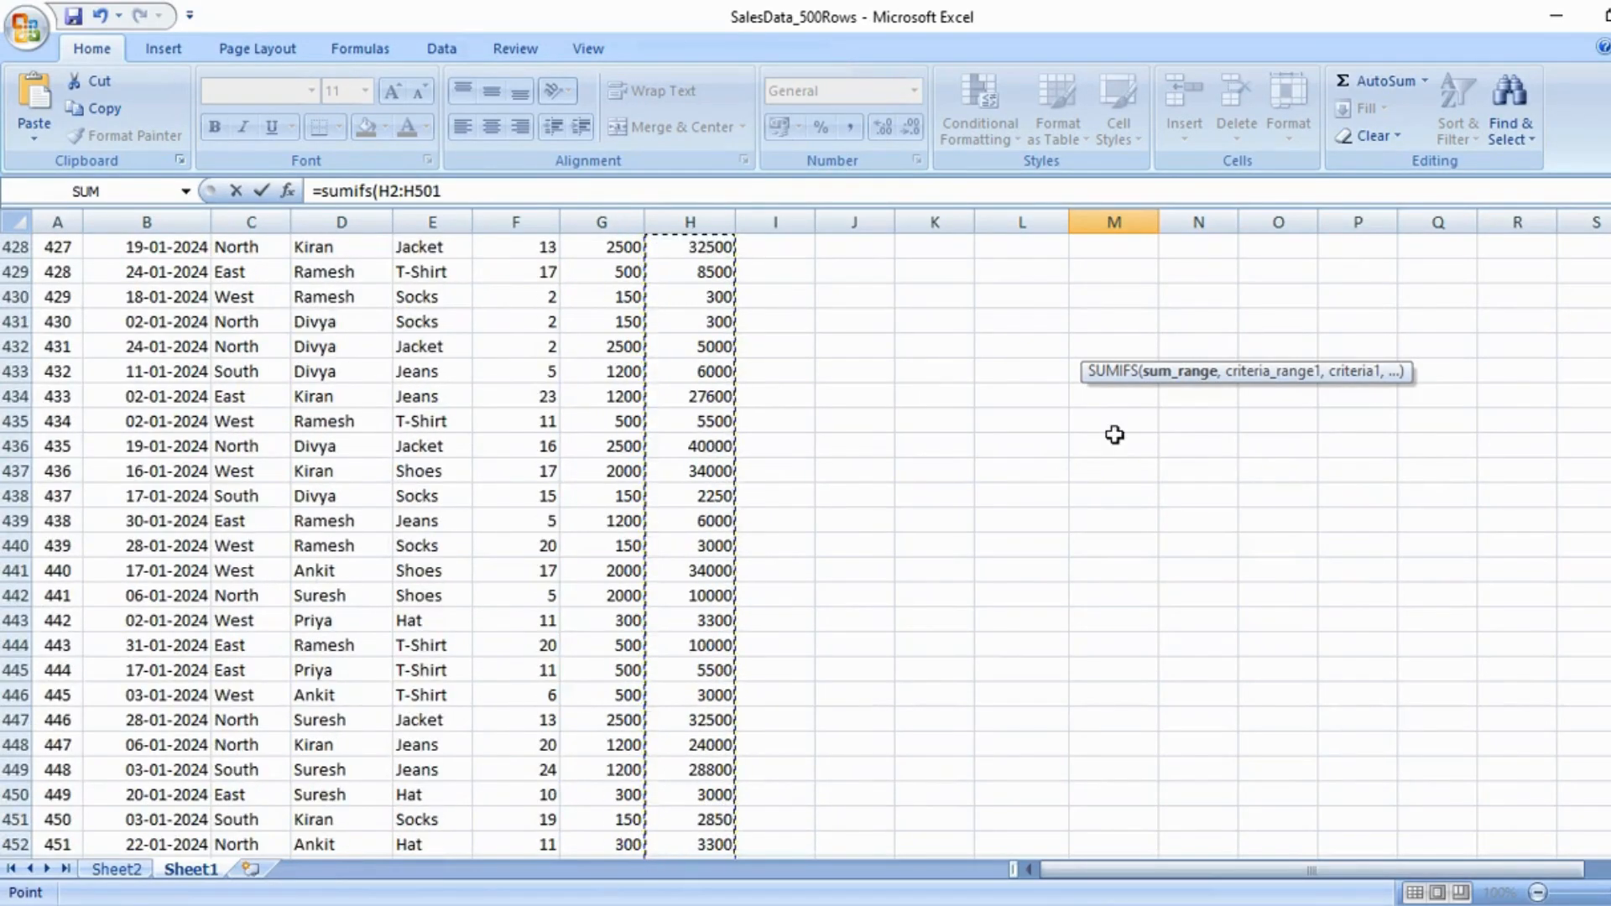
left_click_drag(1610, 765, 1610, 243)
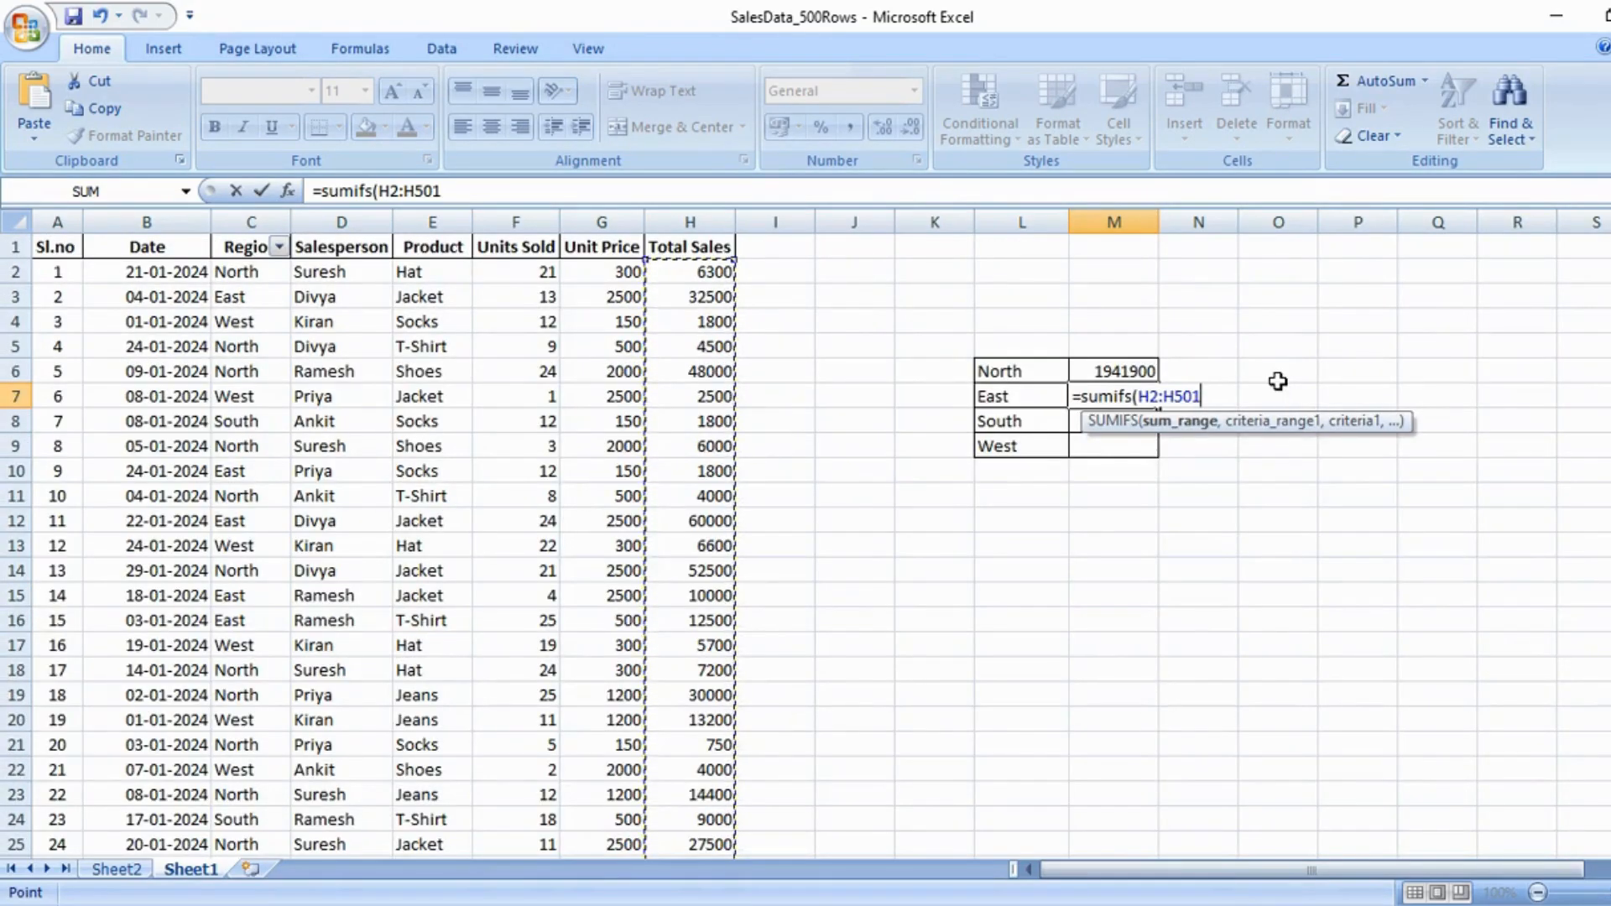
type(",")
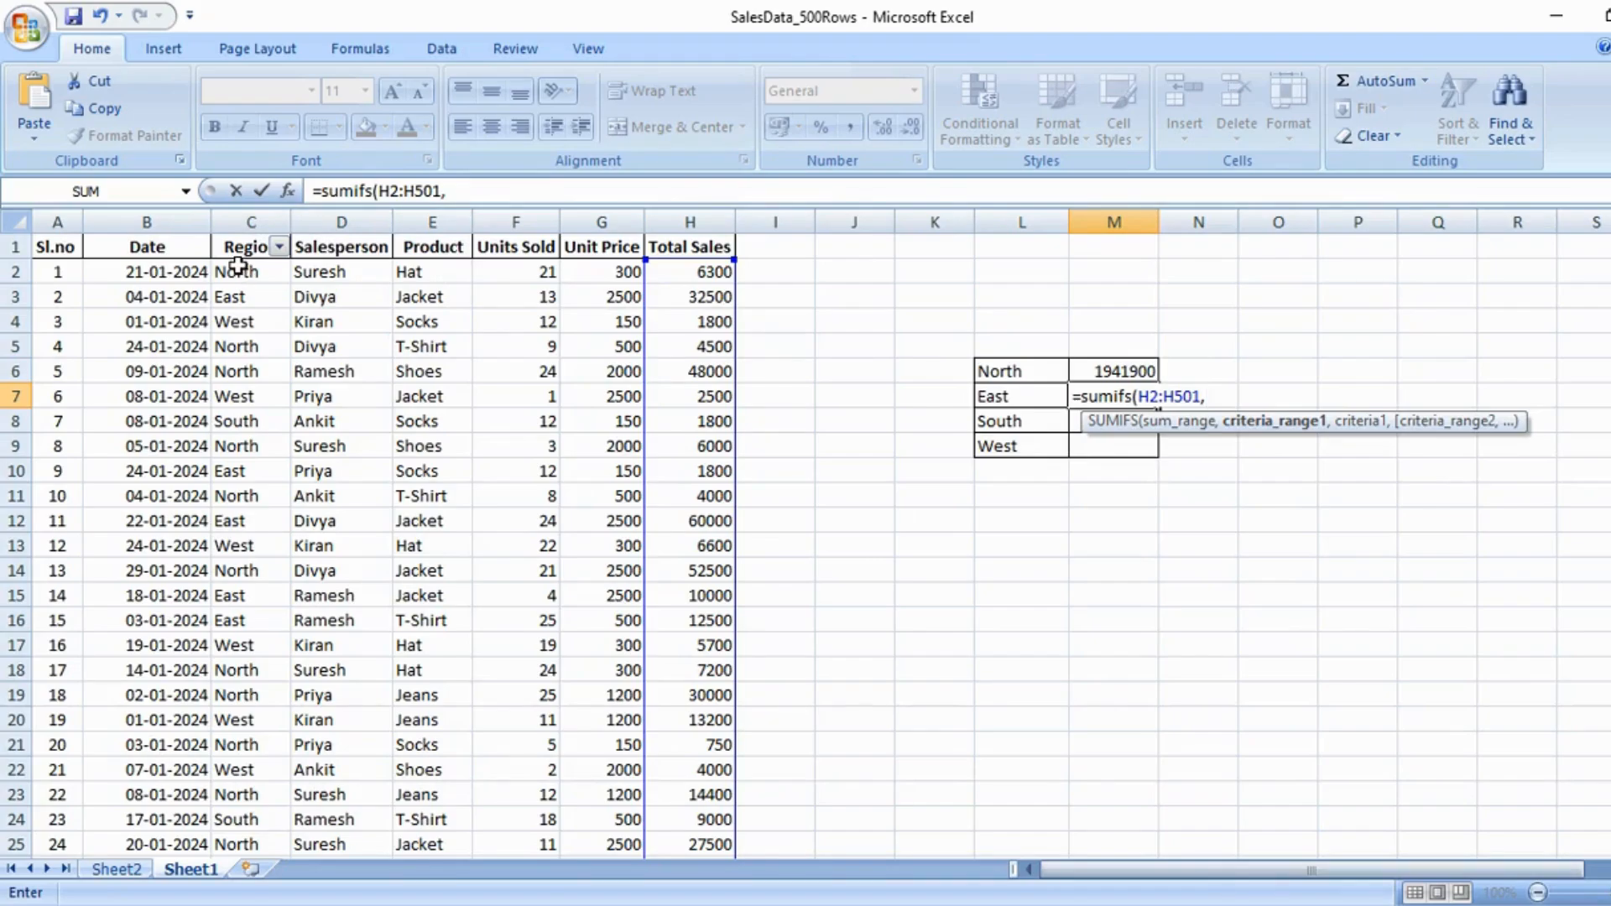
Add the Region cells C2:C501 as the first criteria range of the M7 formula, with the criteria "North".
left_click_drag(239, 270, 232, 793)
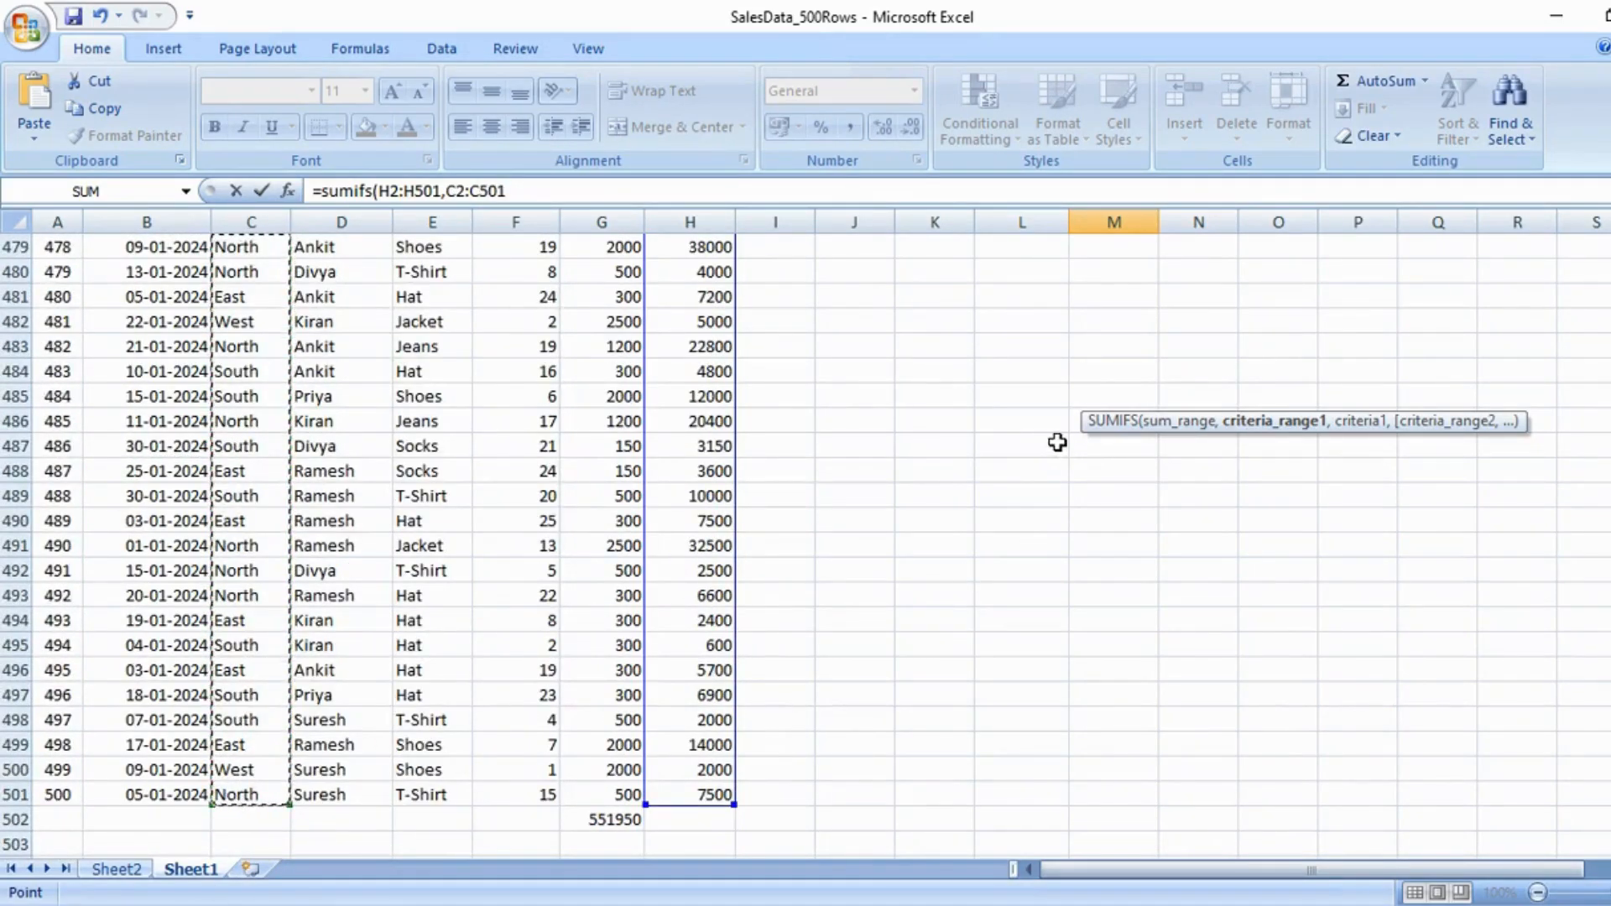
scroll(1054, 442, "up", 12)
key("ctrl+BackSpace")
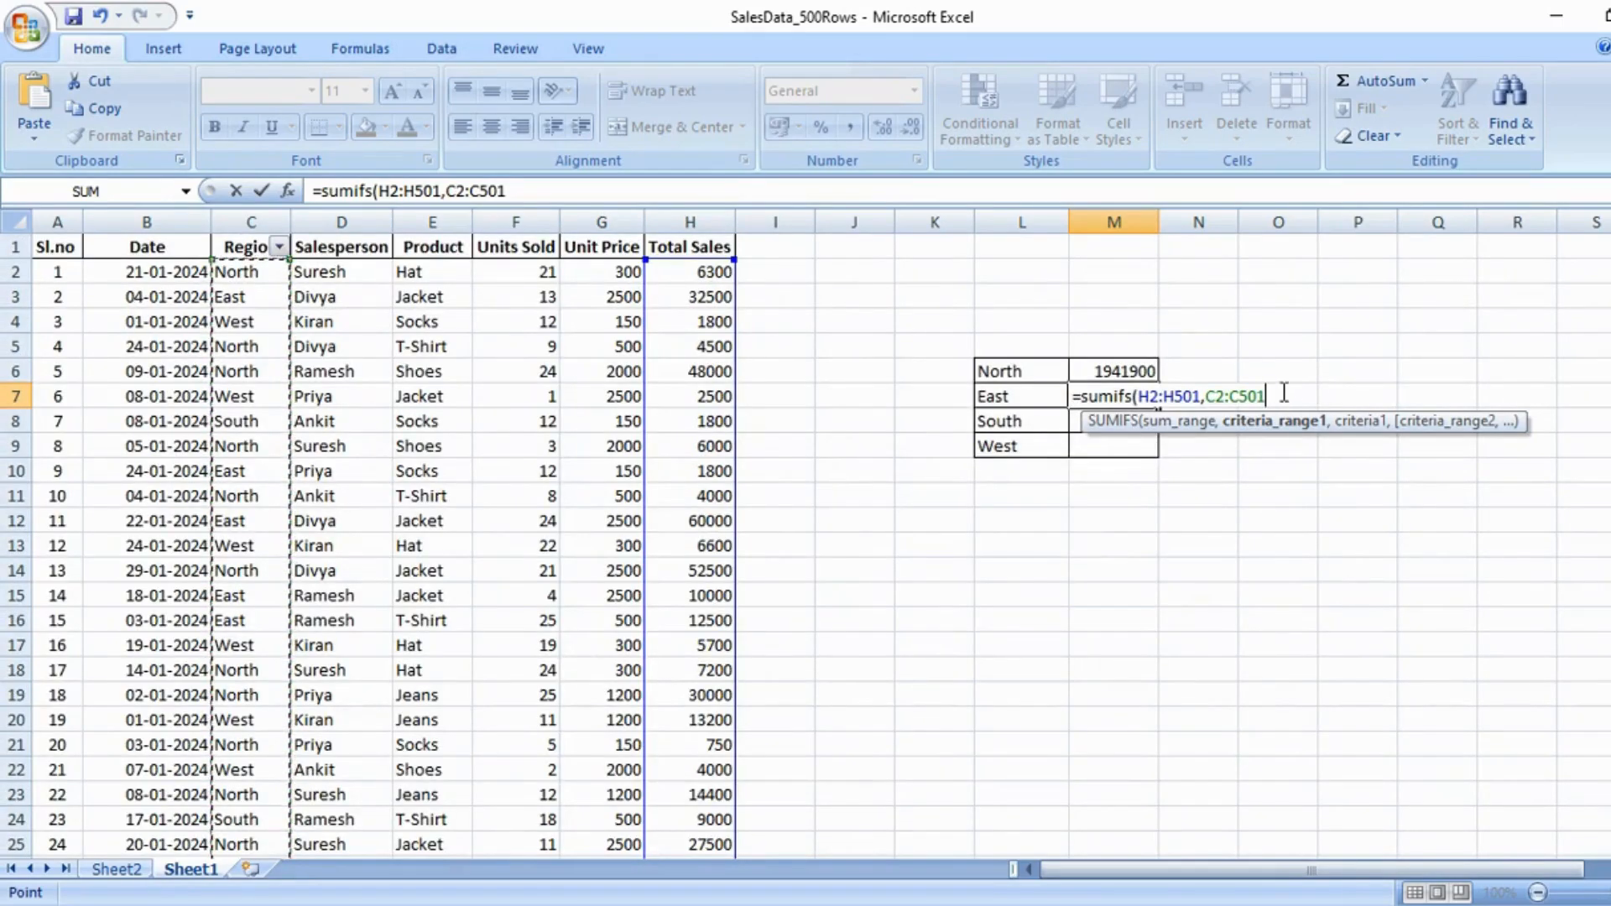
type(",")
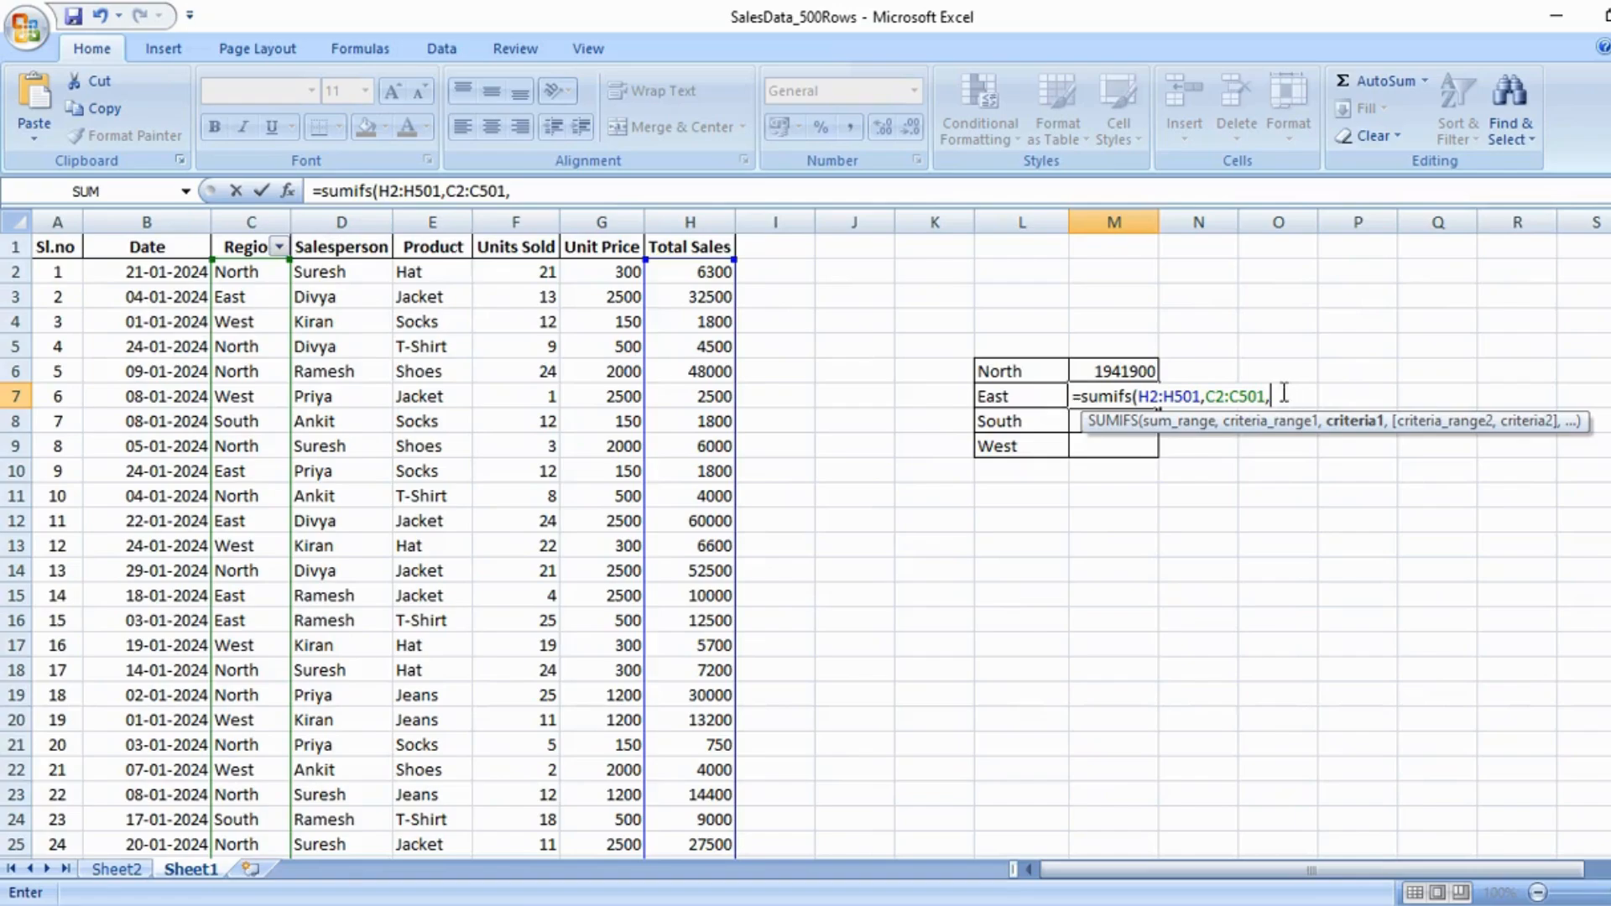
type("\"\"")
left_click(1277, 394)
type("North\"")
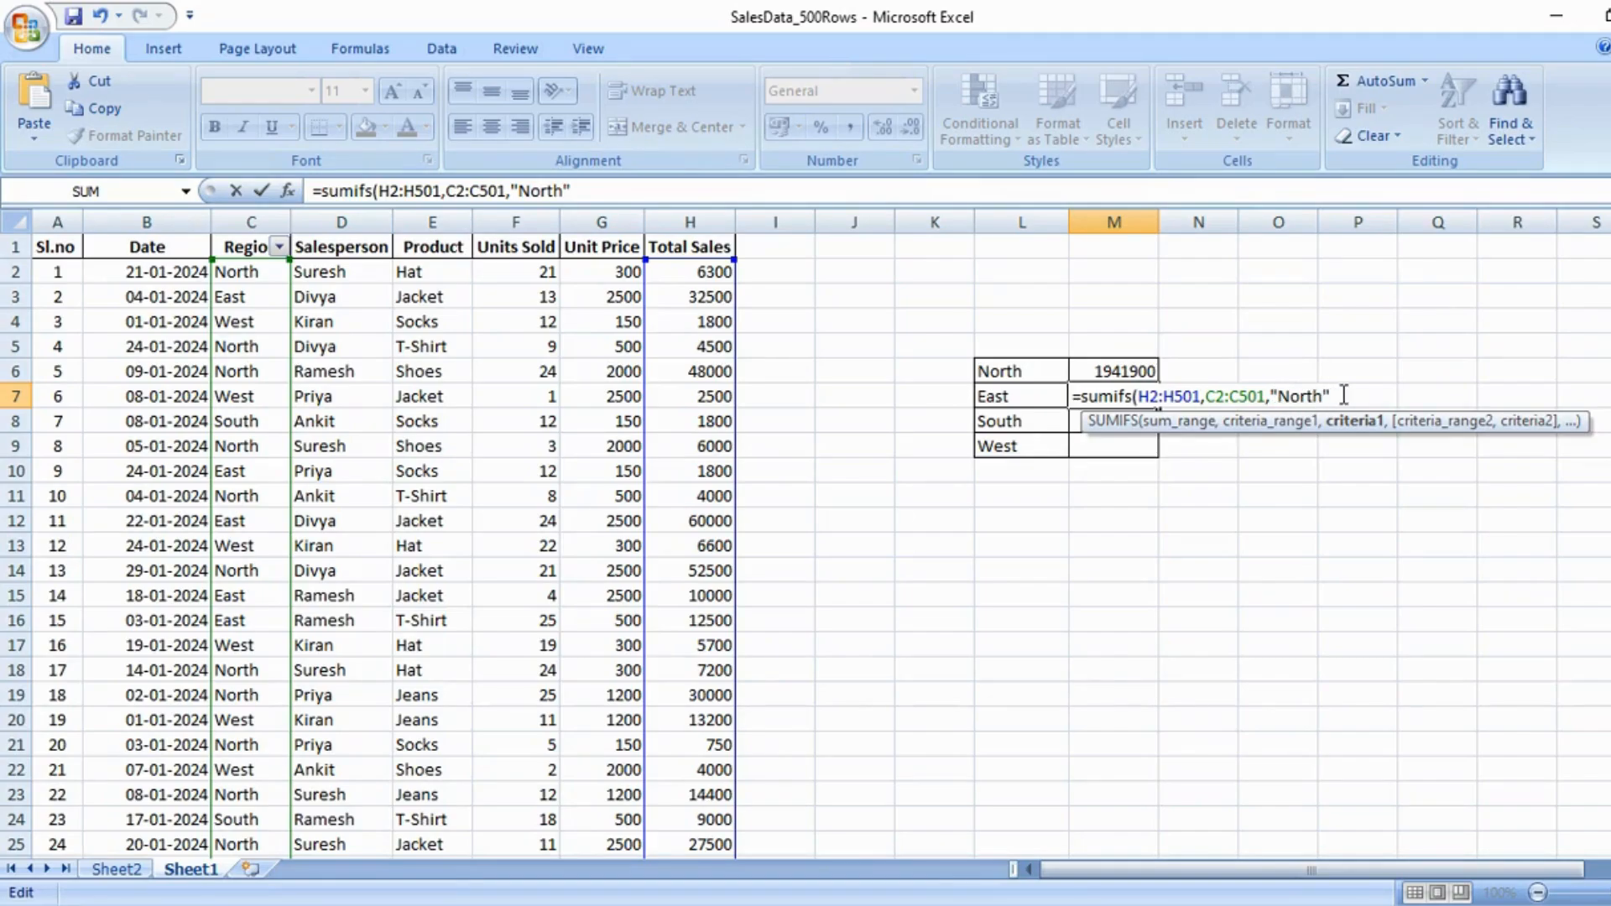
type(",")
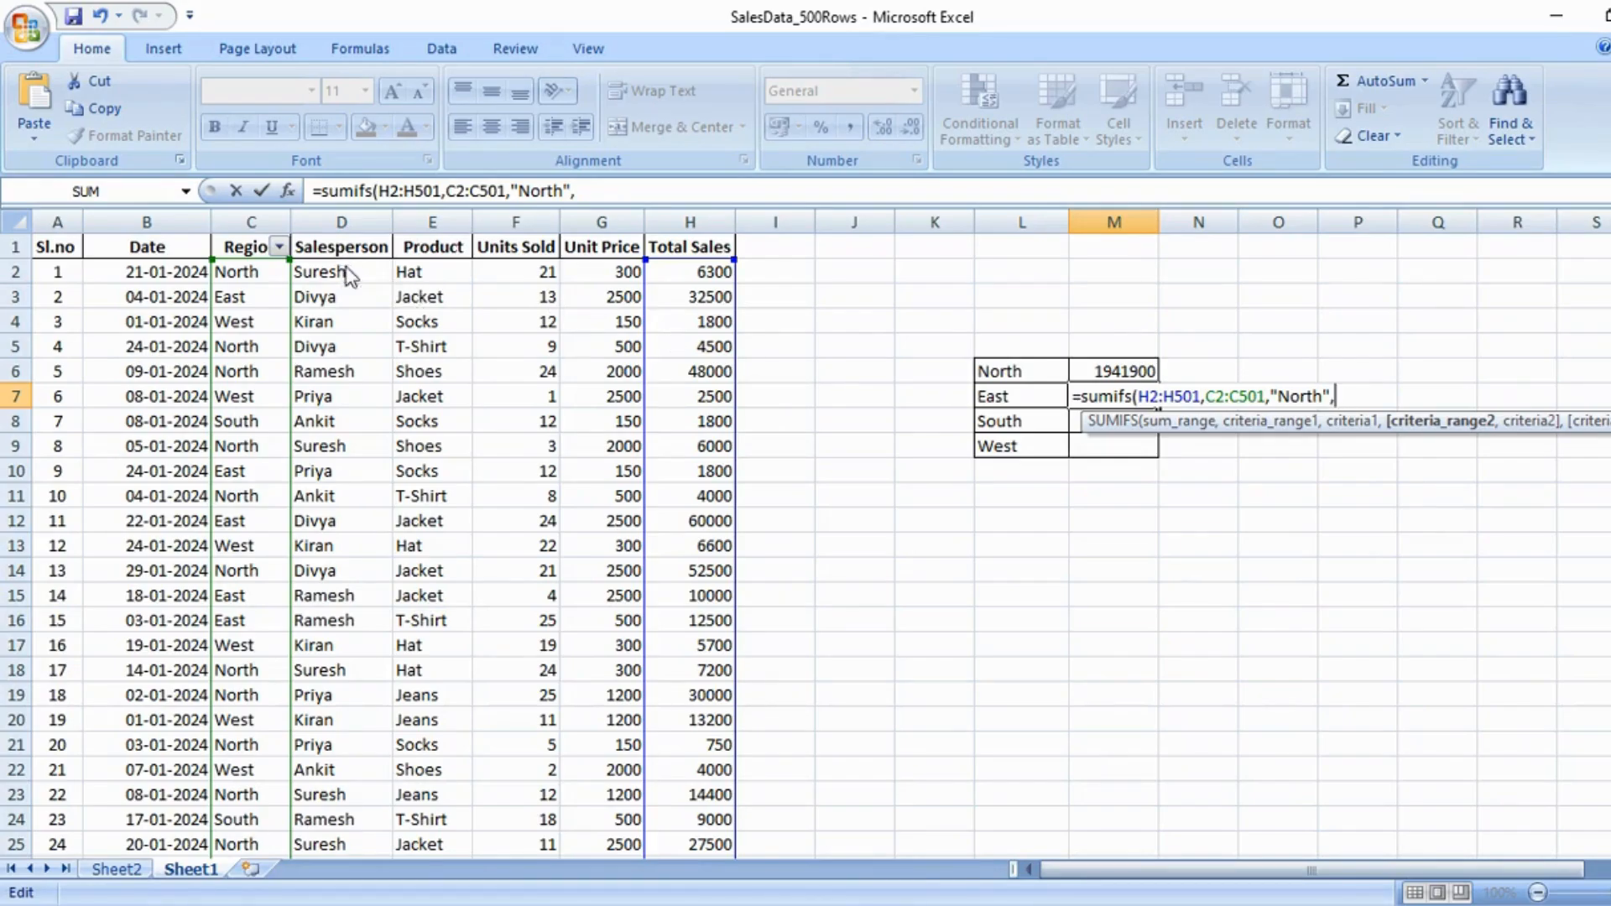
Complete the M7 SUMIFS formula with the Salesperson cells D2:D501 as second criteria range and the salesperson name from D2 as criteria.
left_click_drag(353, 271, 322, 797)
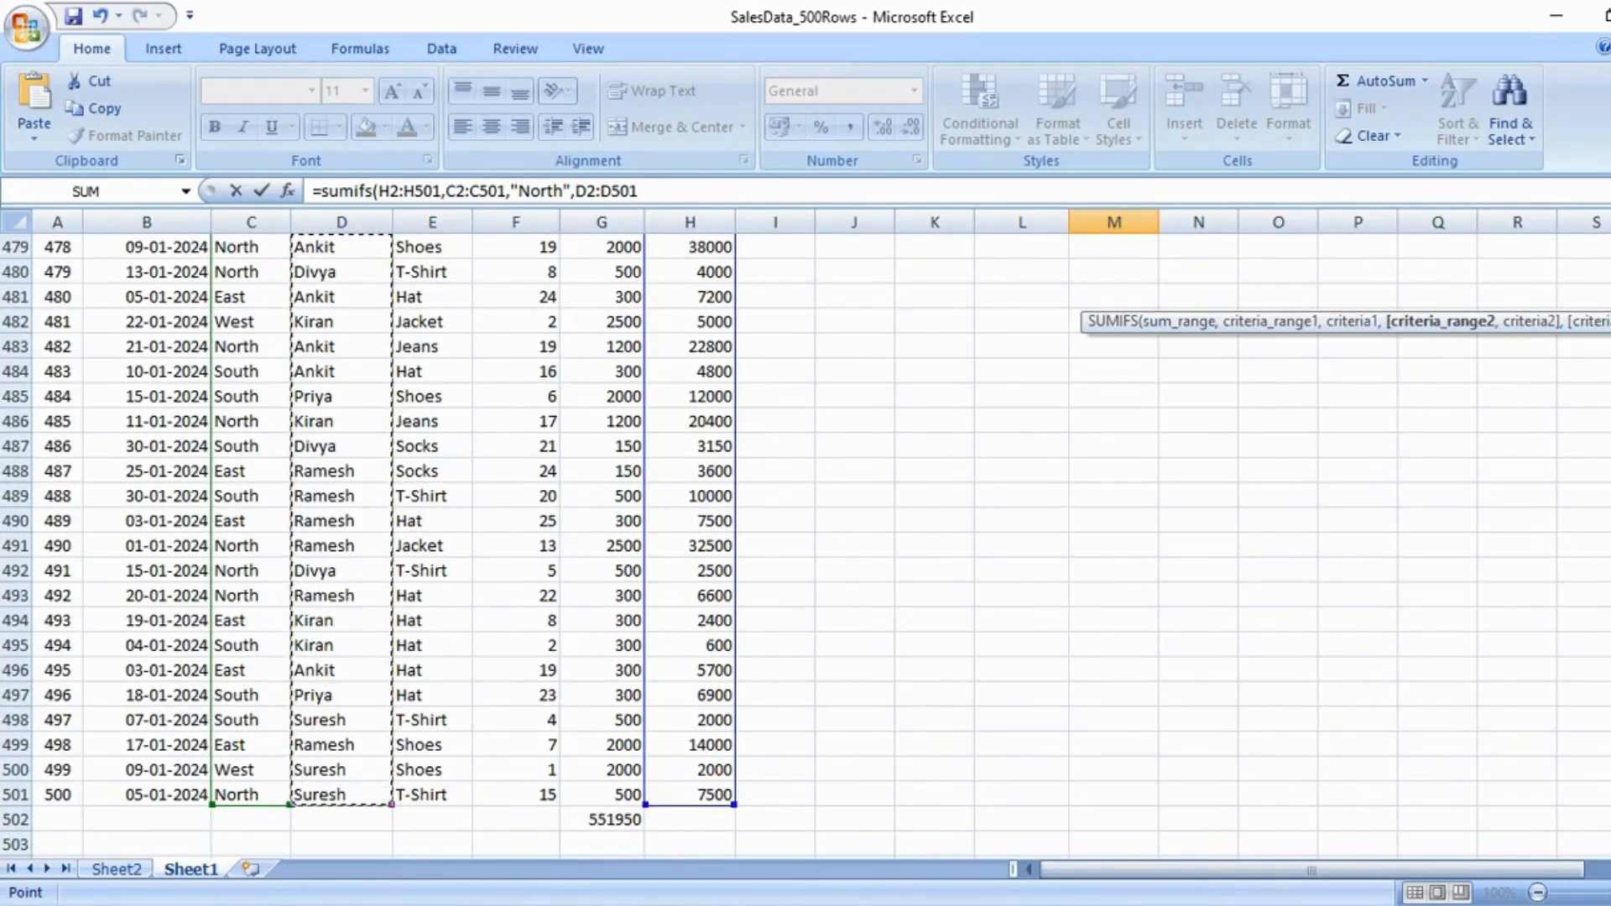
left_click_drag(1610, 824, 1610, 243)
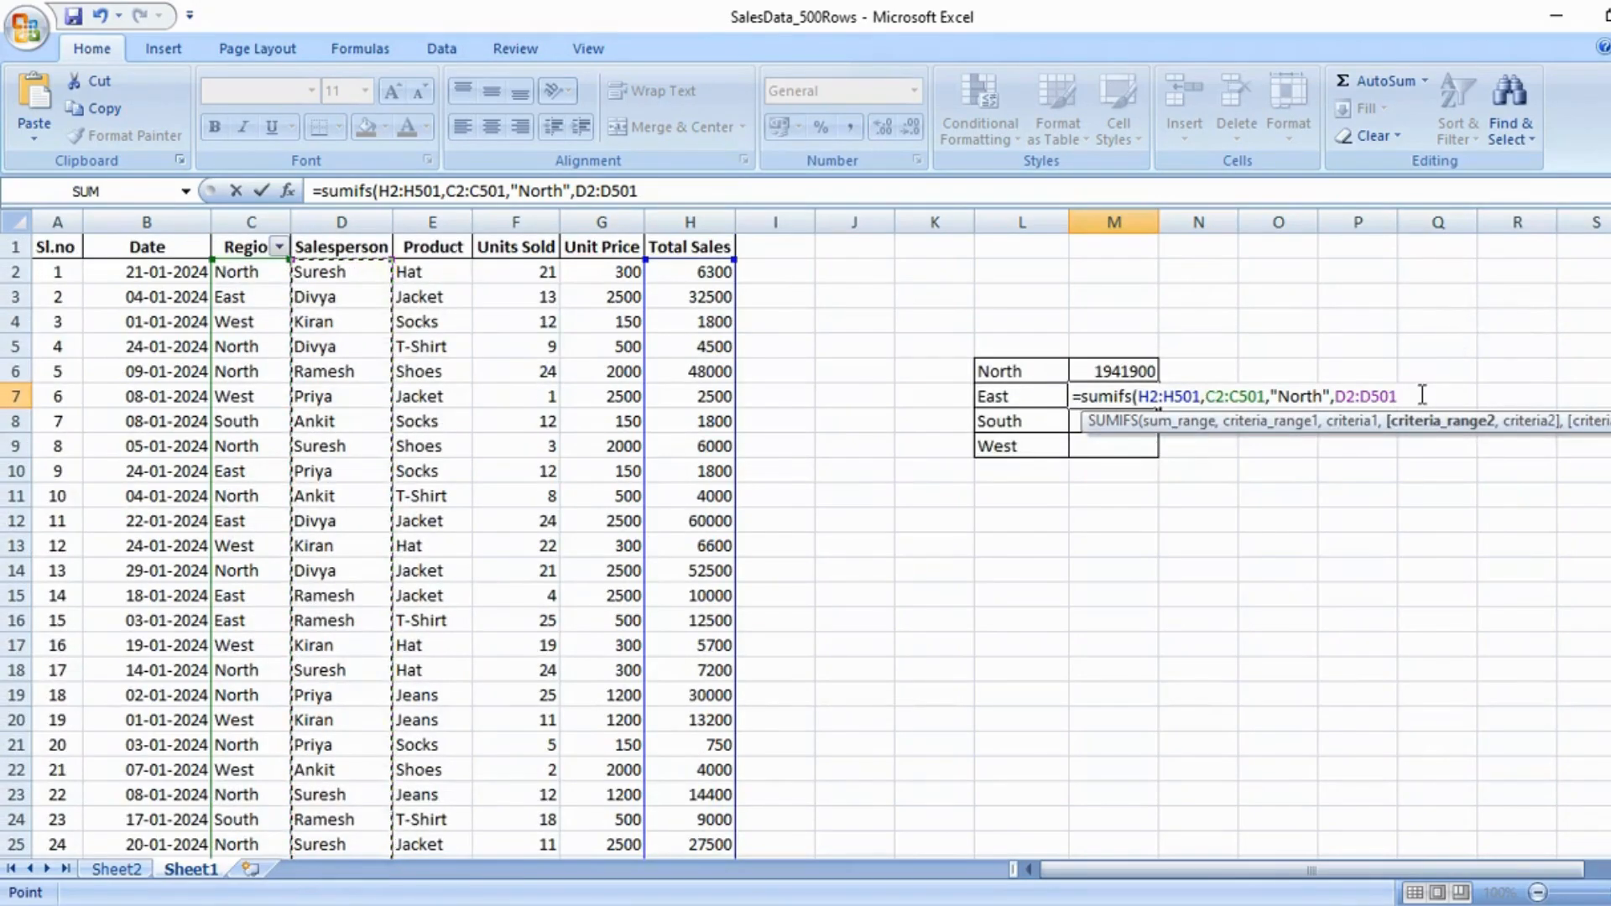
type(",\"\"")
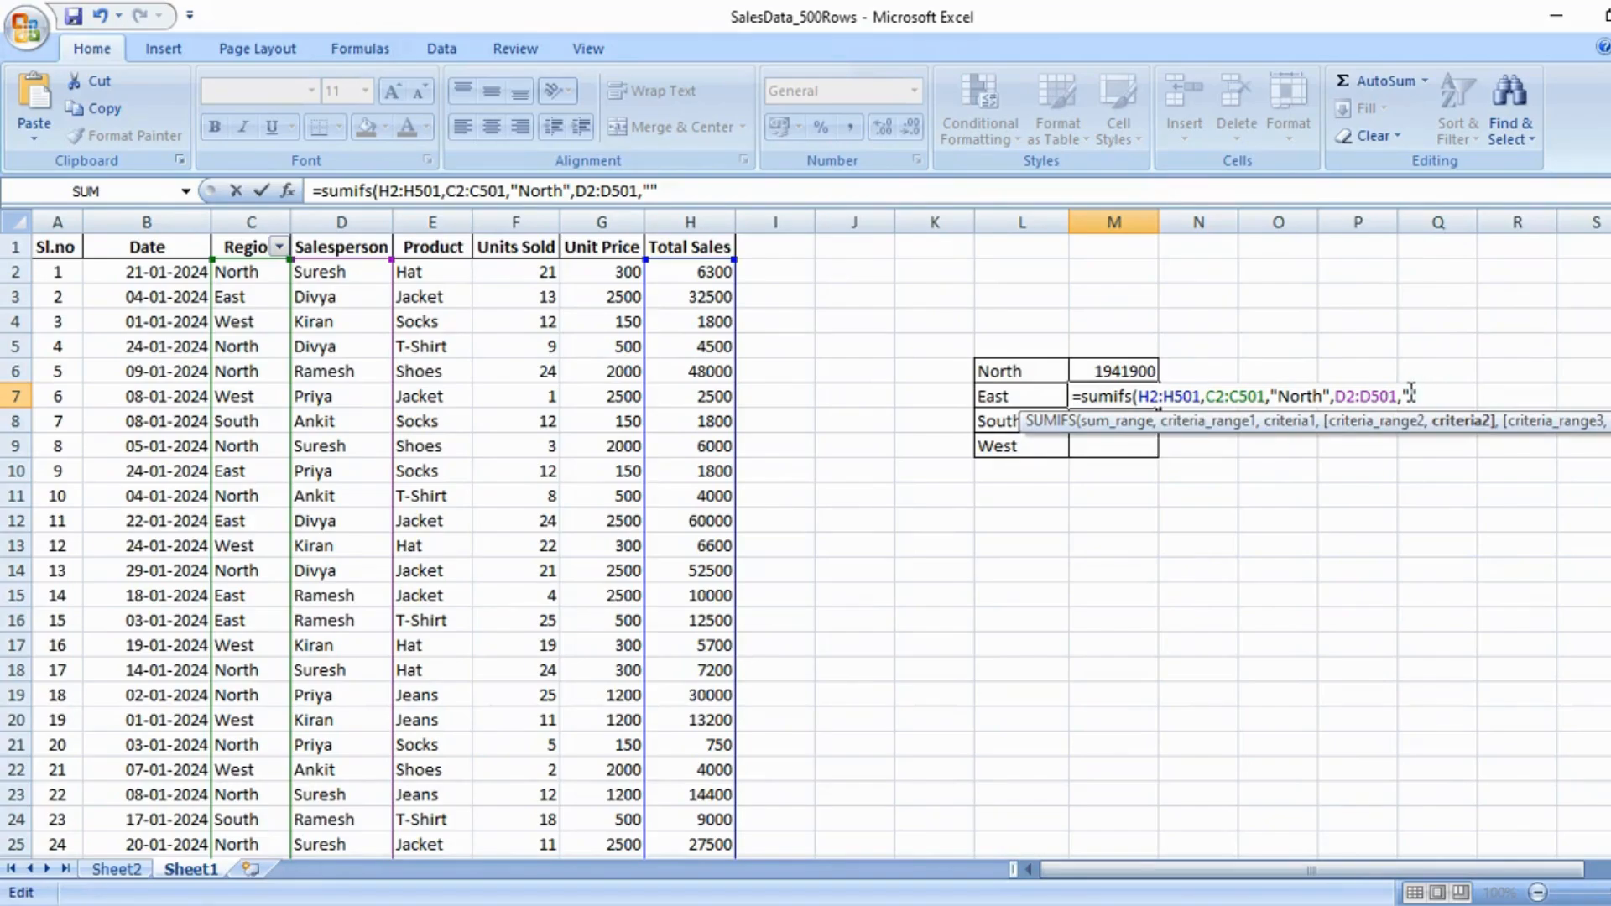
type("Suresh")
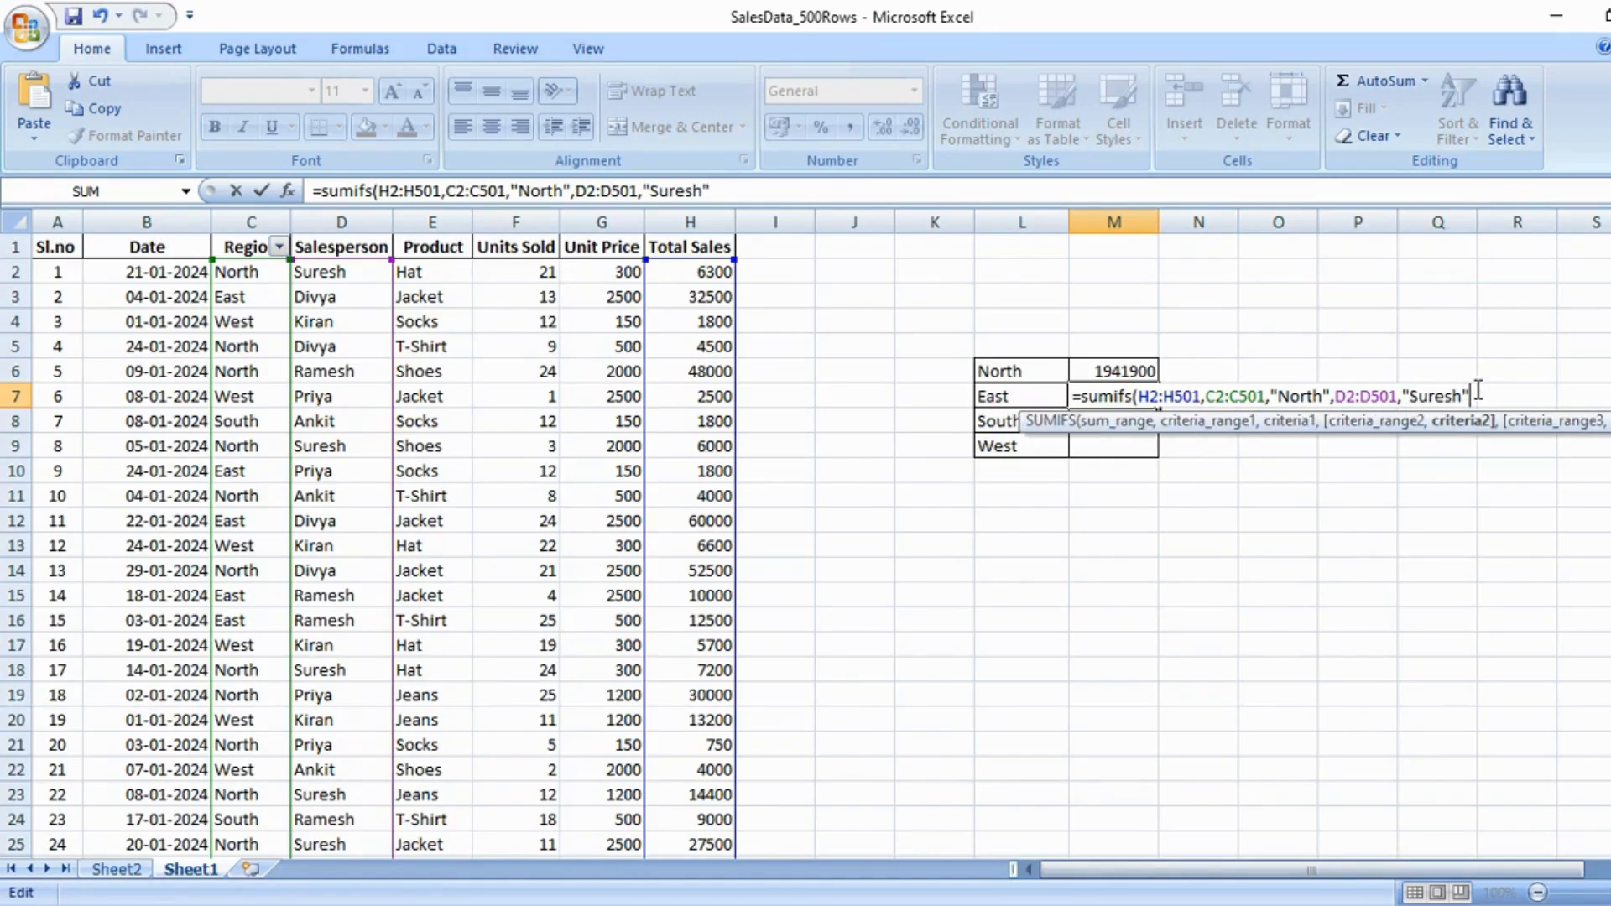
type(")")
key("Return")
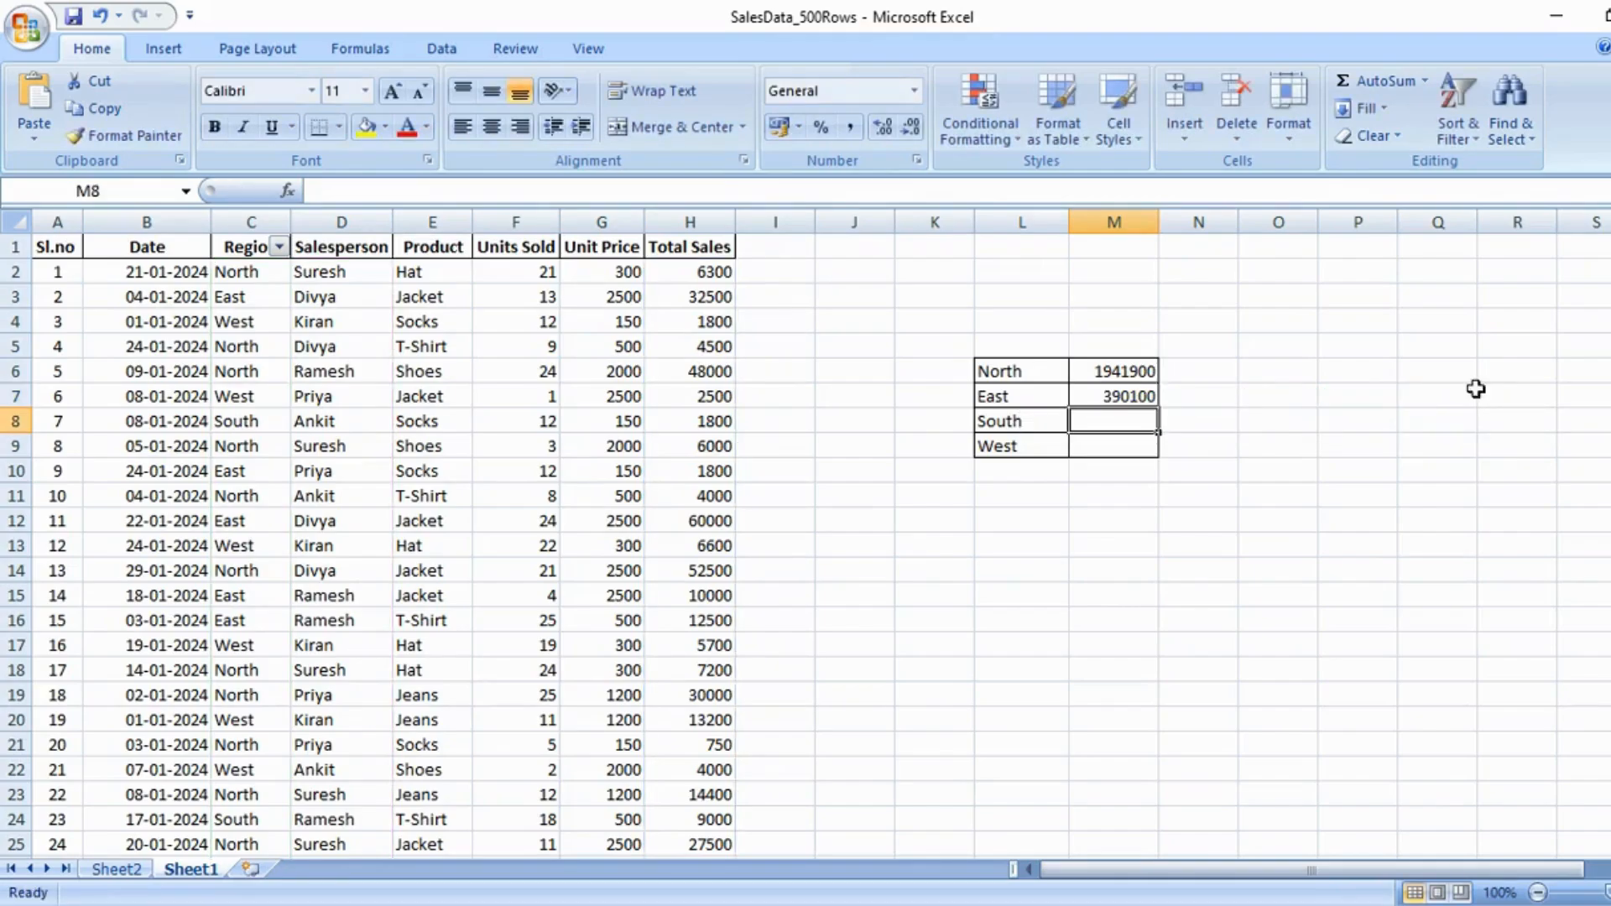
Change the region criteria in the M7 SUMIFS formula to "East".
left_click(1146, 396)
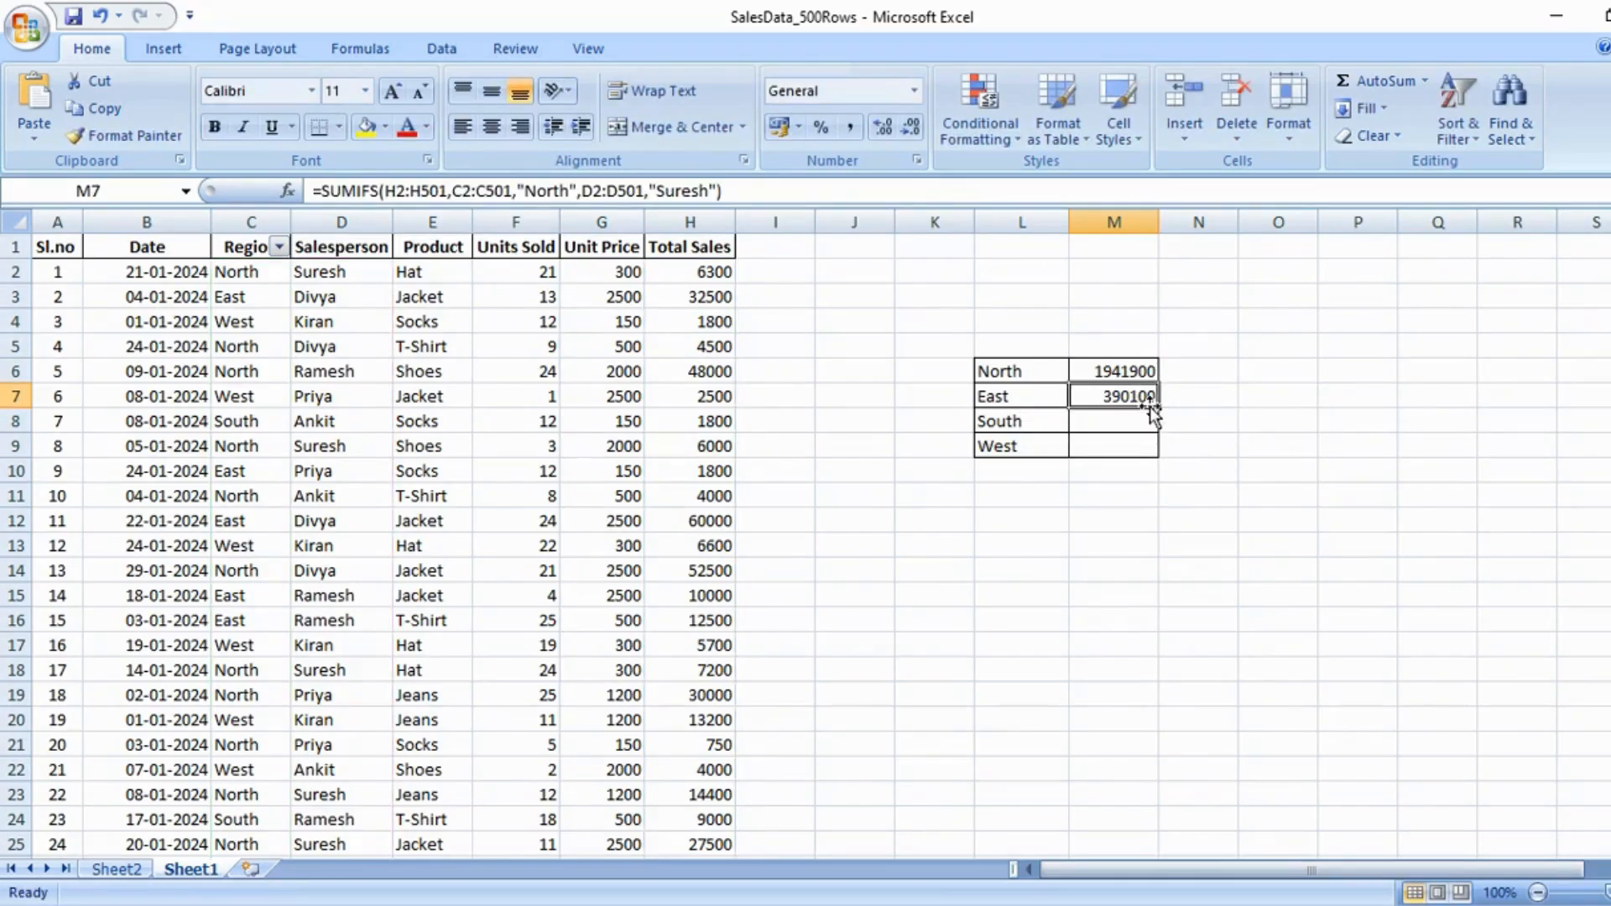
double_click(1092, 396)
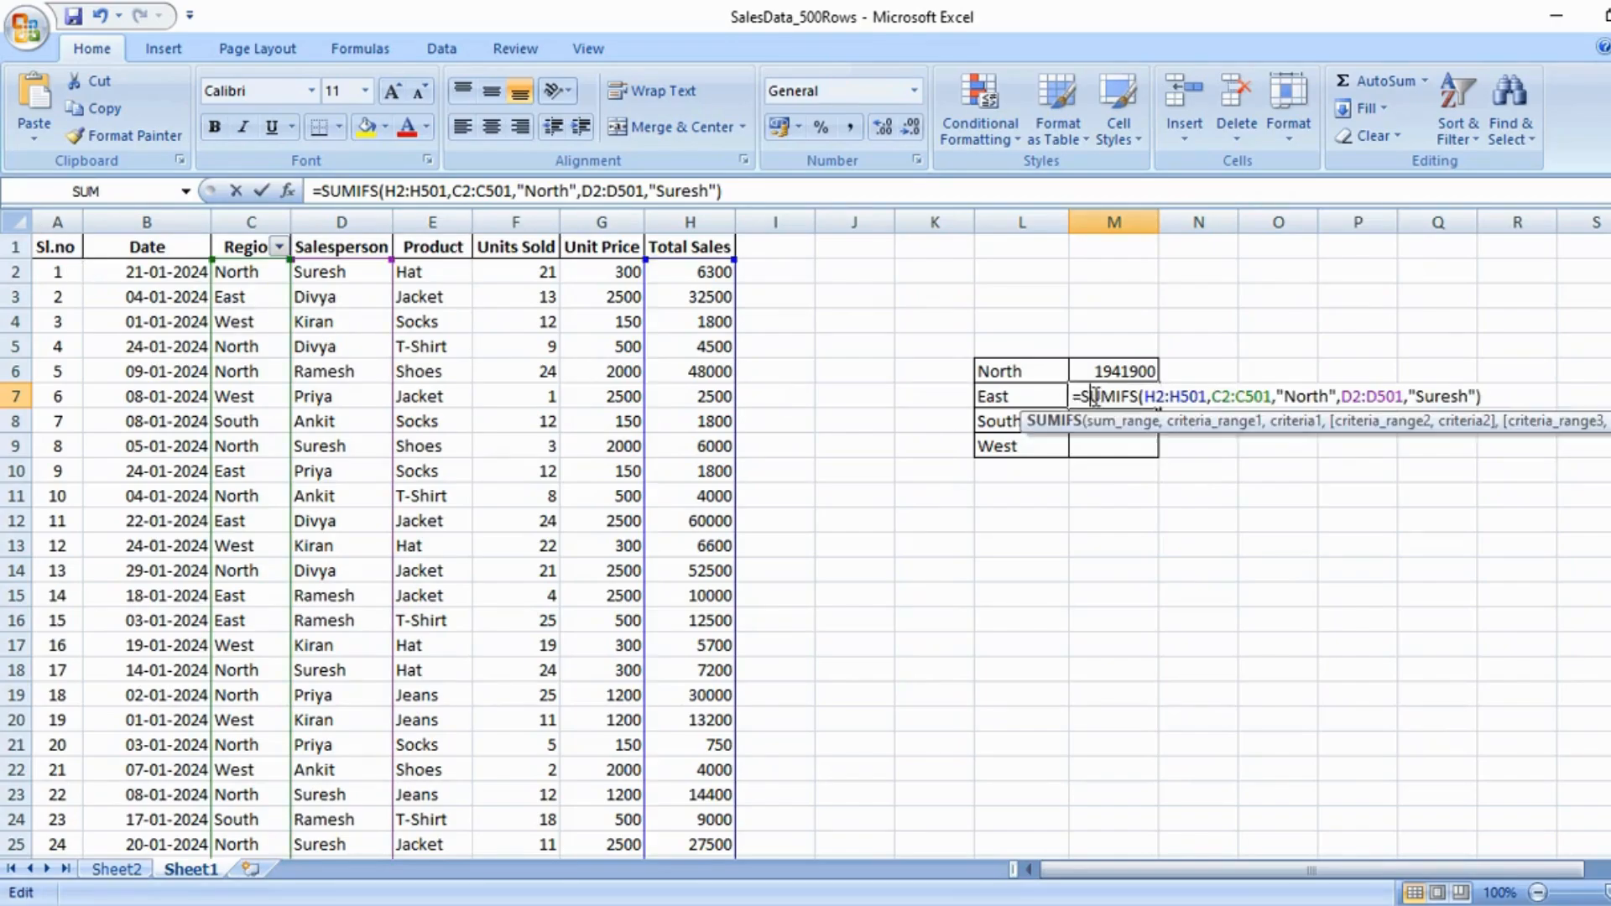
double_click(1299, 396)
left_click(1296, 396)
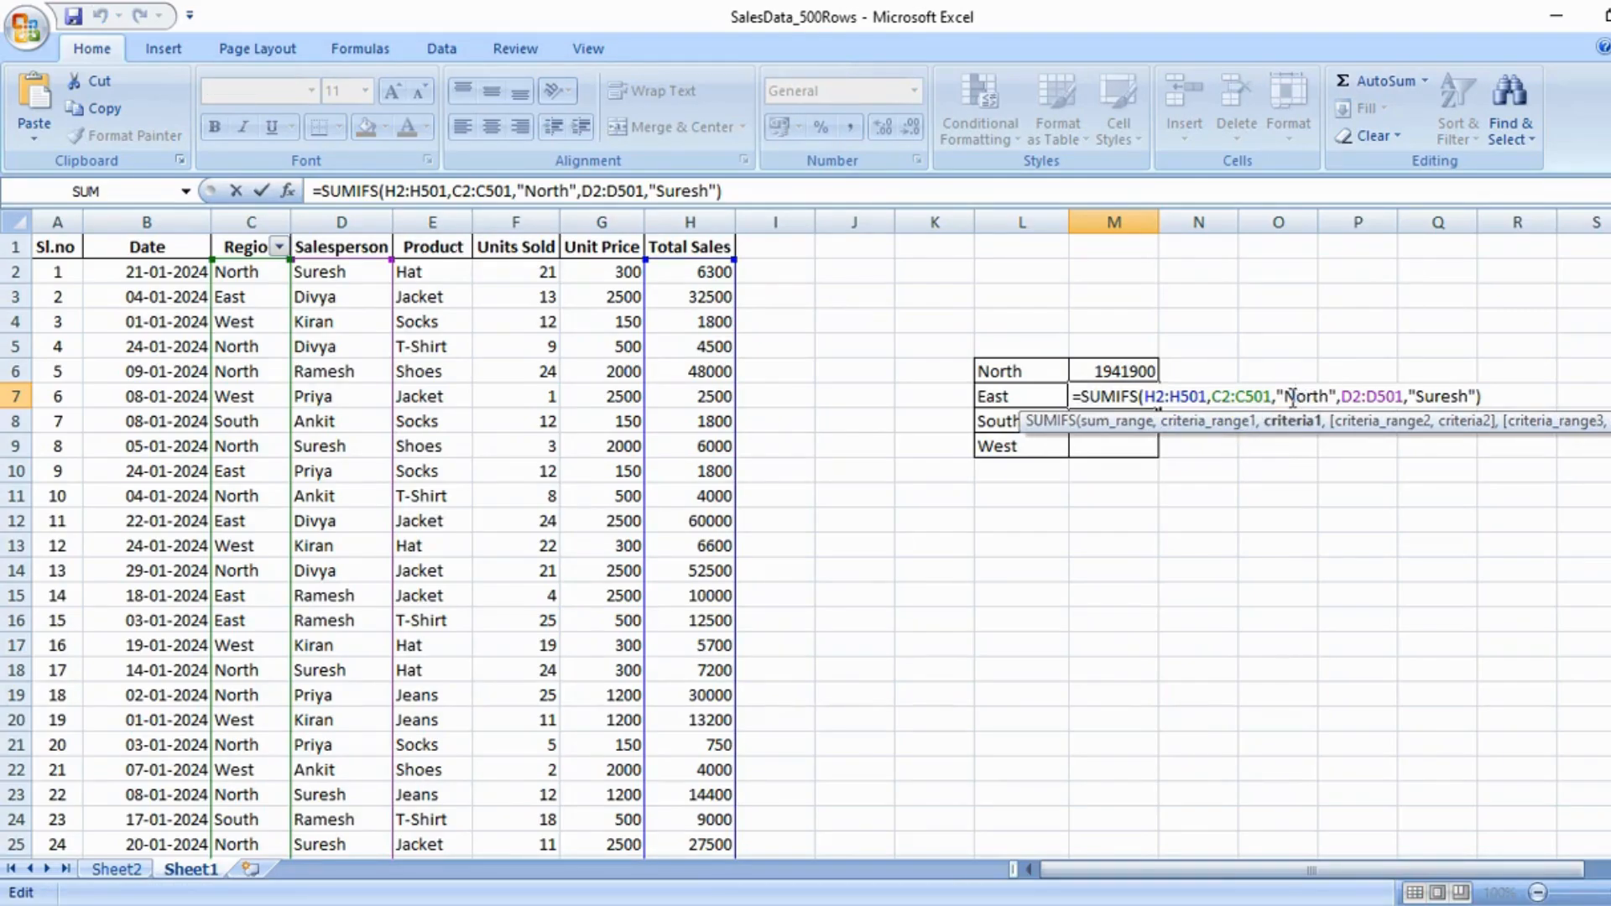
left_click_drag(1329, 395, 1292, 393)
type("East")
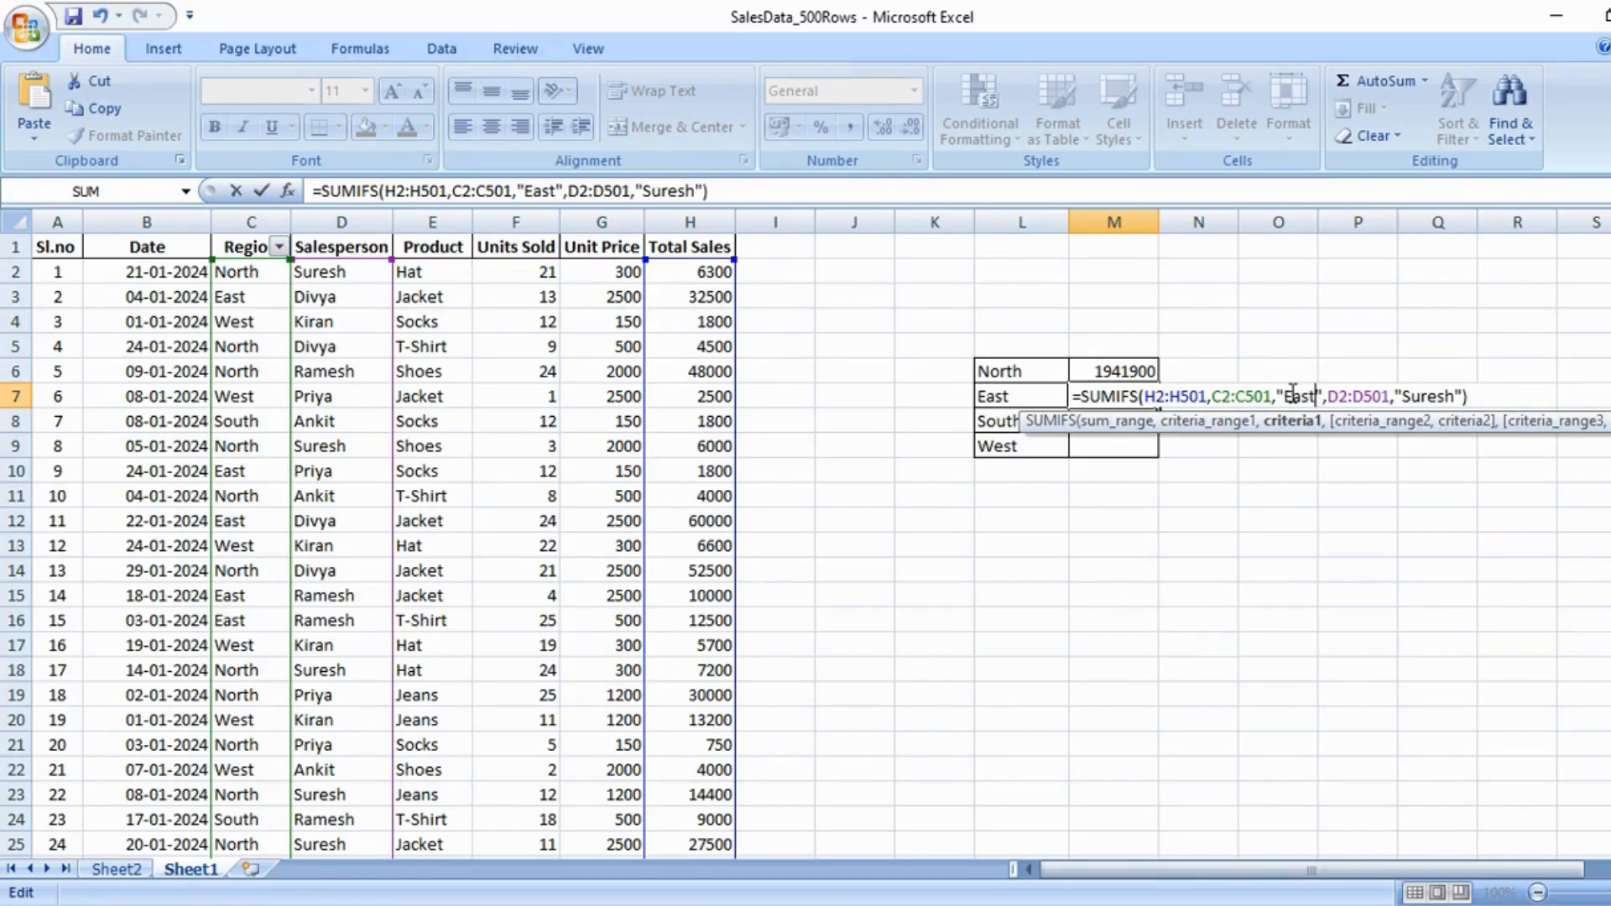
key("Return")
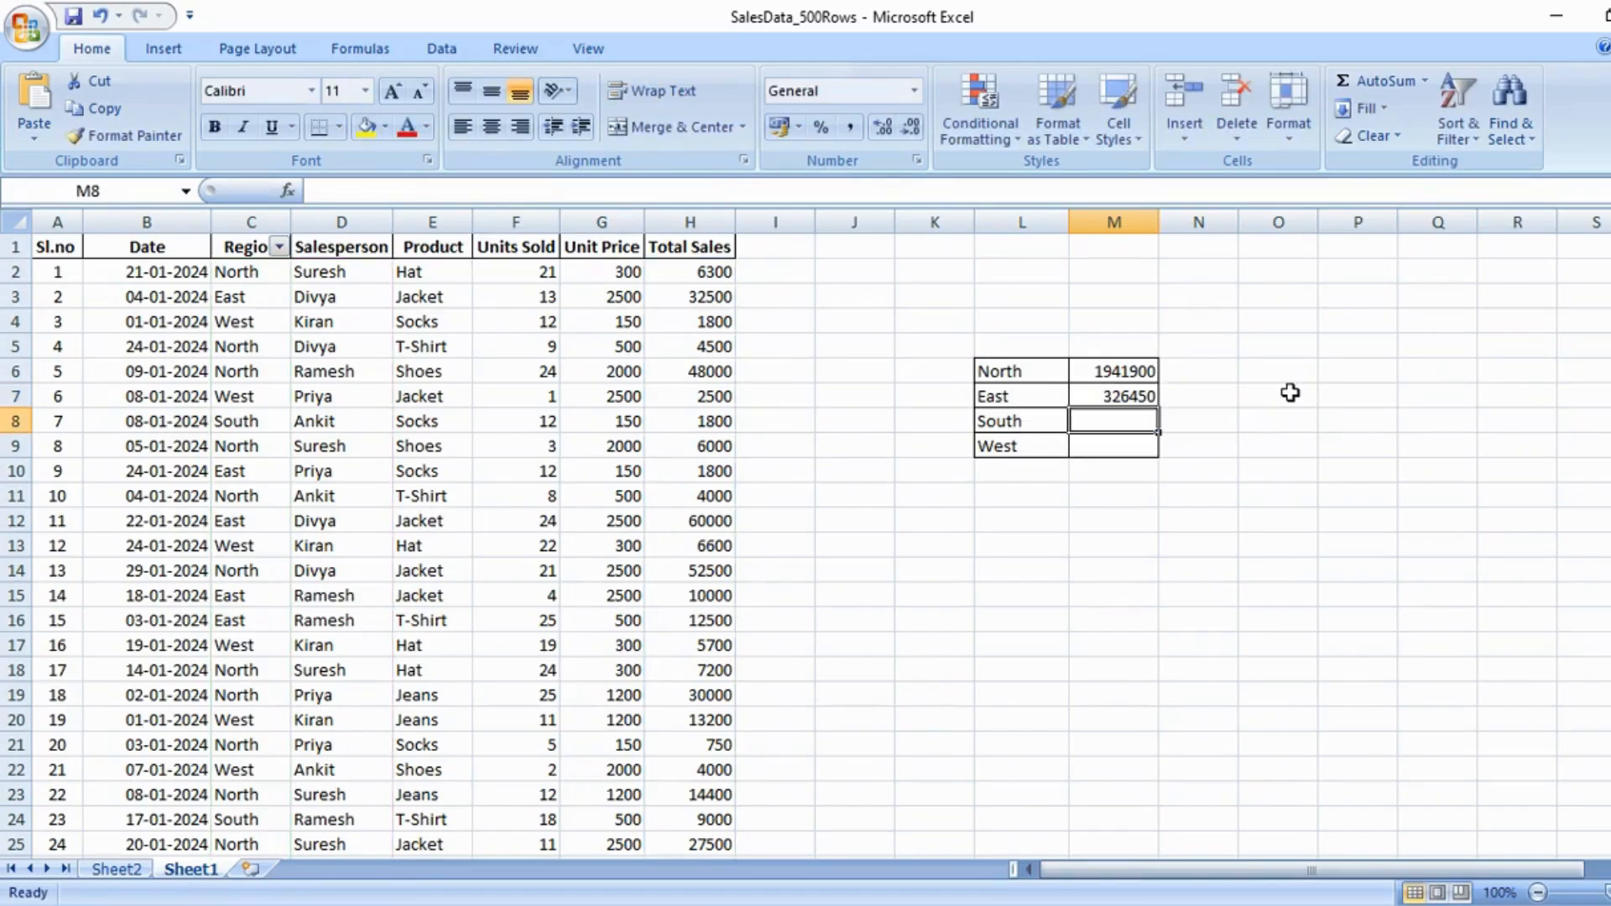
Examine the SUMIFS formula in M7 and compare it with the SUMIF formula in M6, keeping both as entered.
left_click(1137, 401)
double_click(1124, 398)
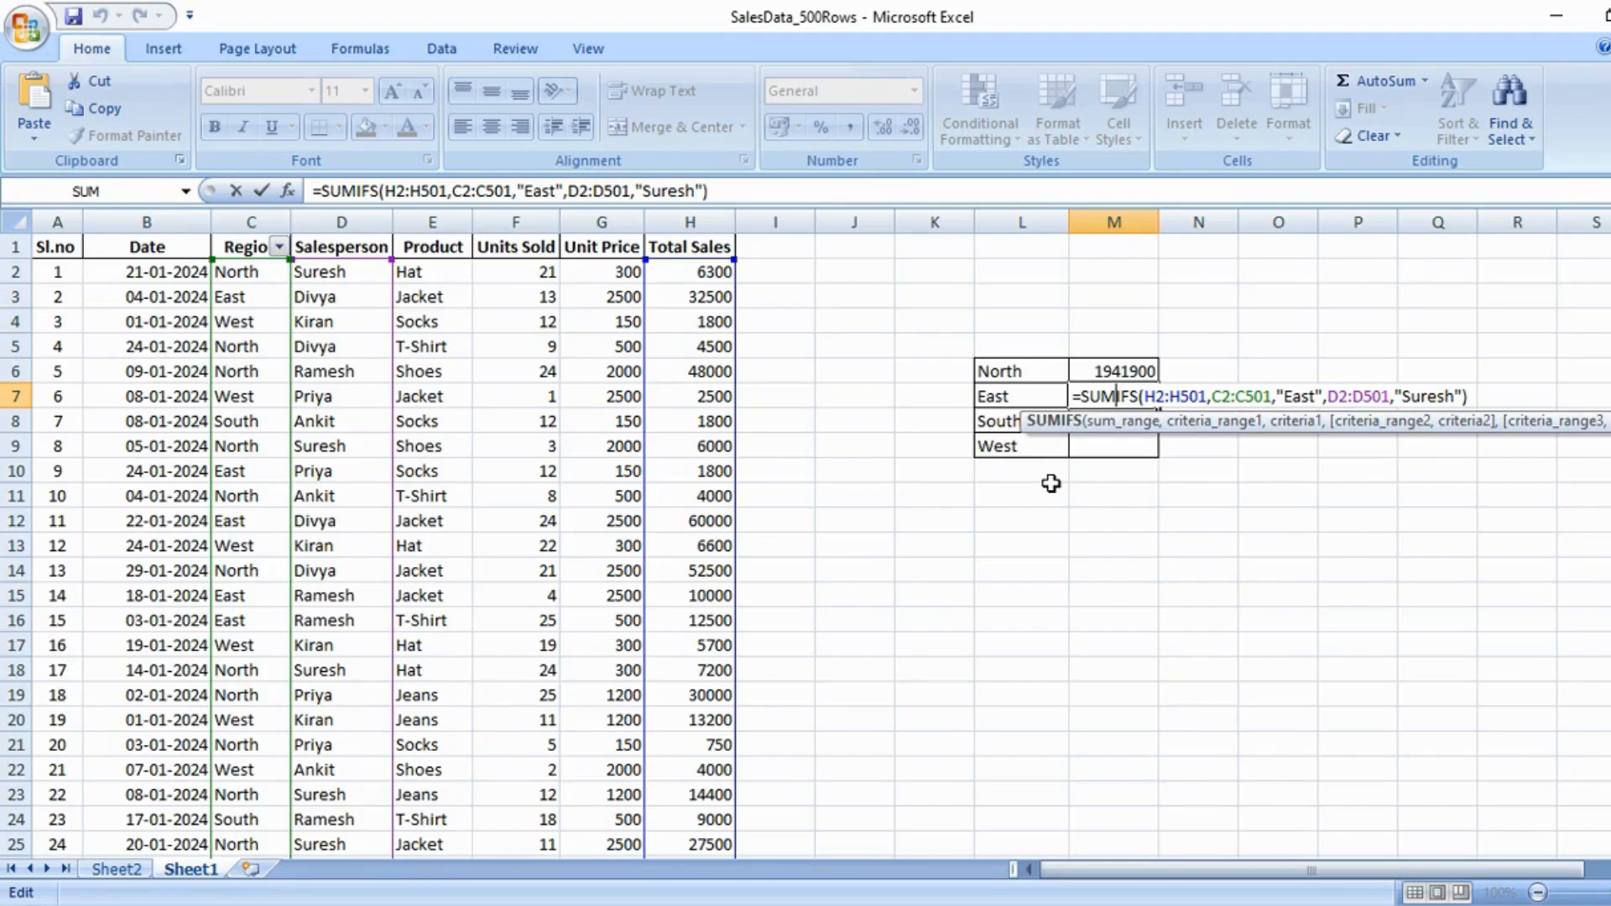
left_click(1112, 446)
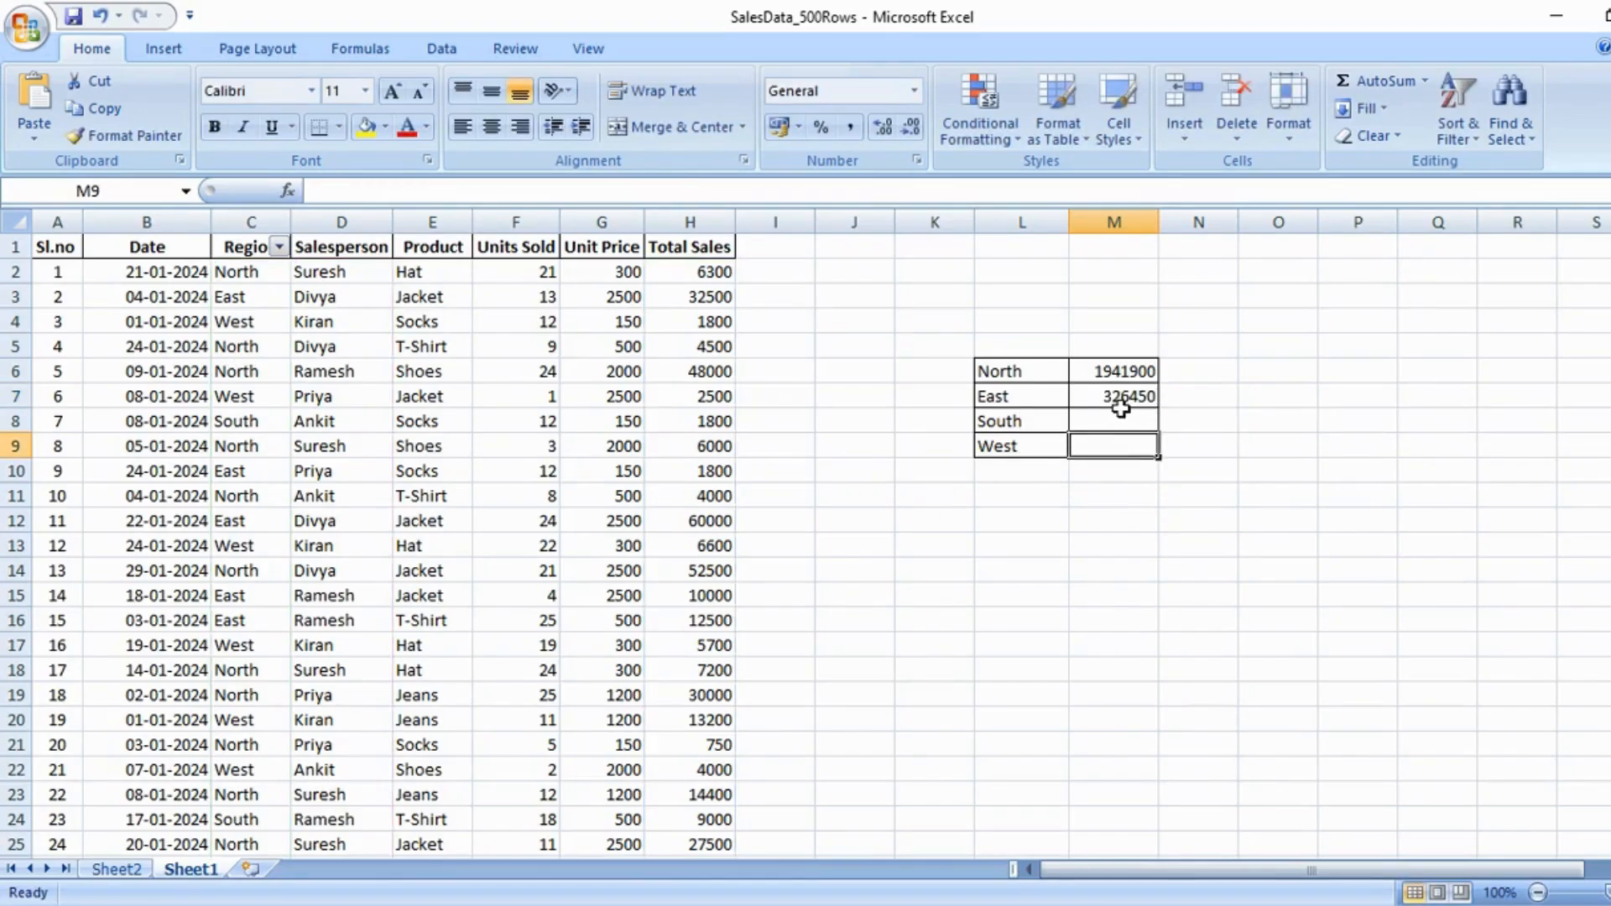
left_click(1130, 365)
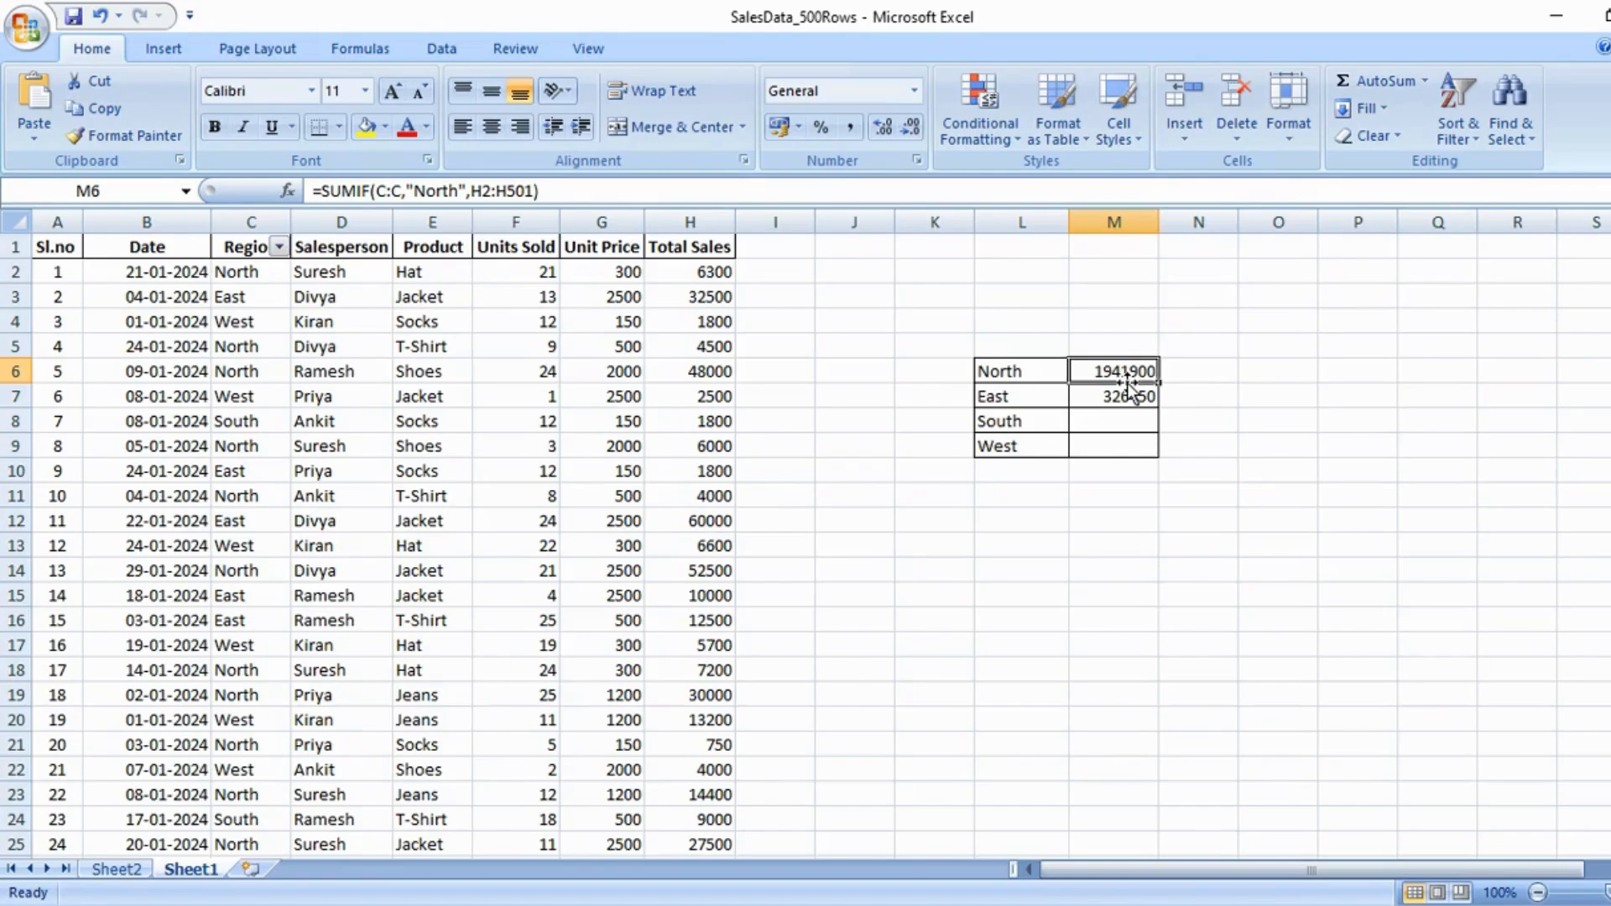
left_click(1126, 400)
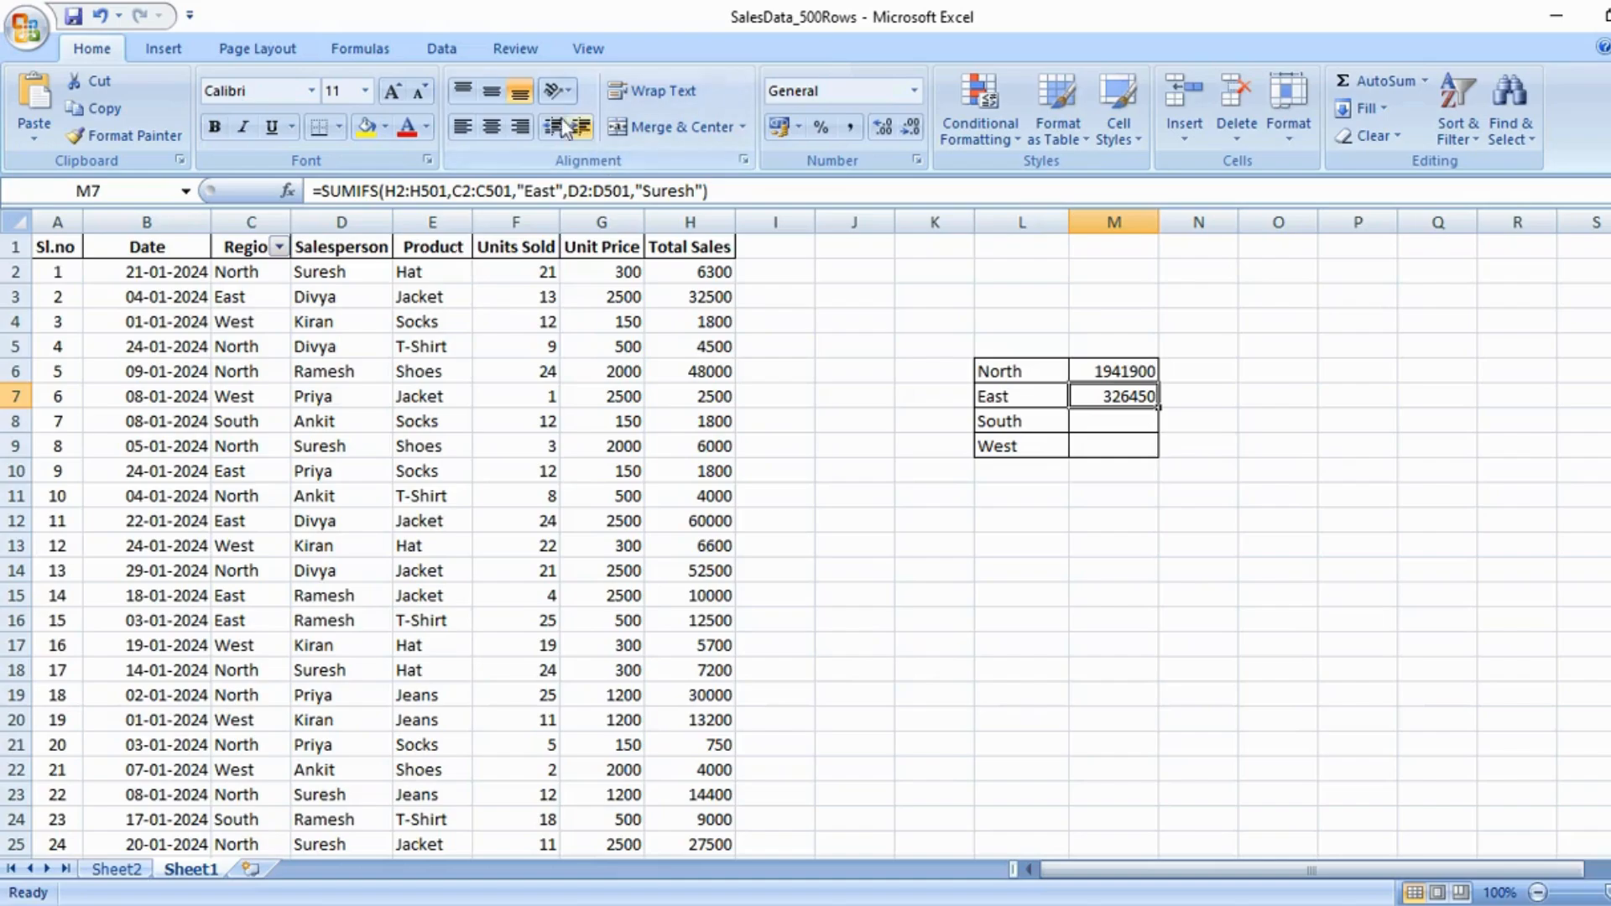
left_click(379, 191)
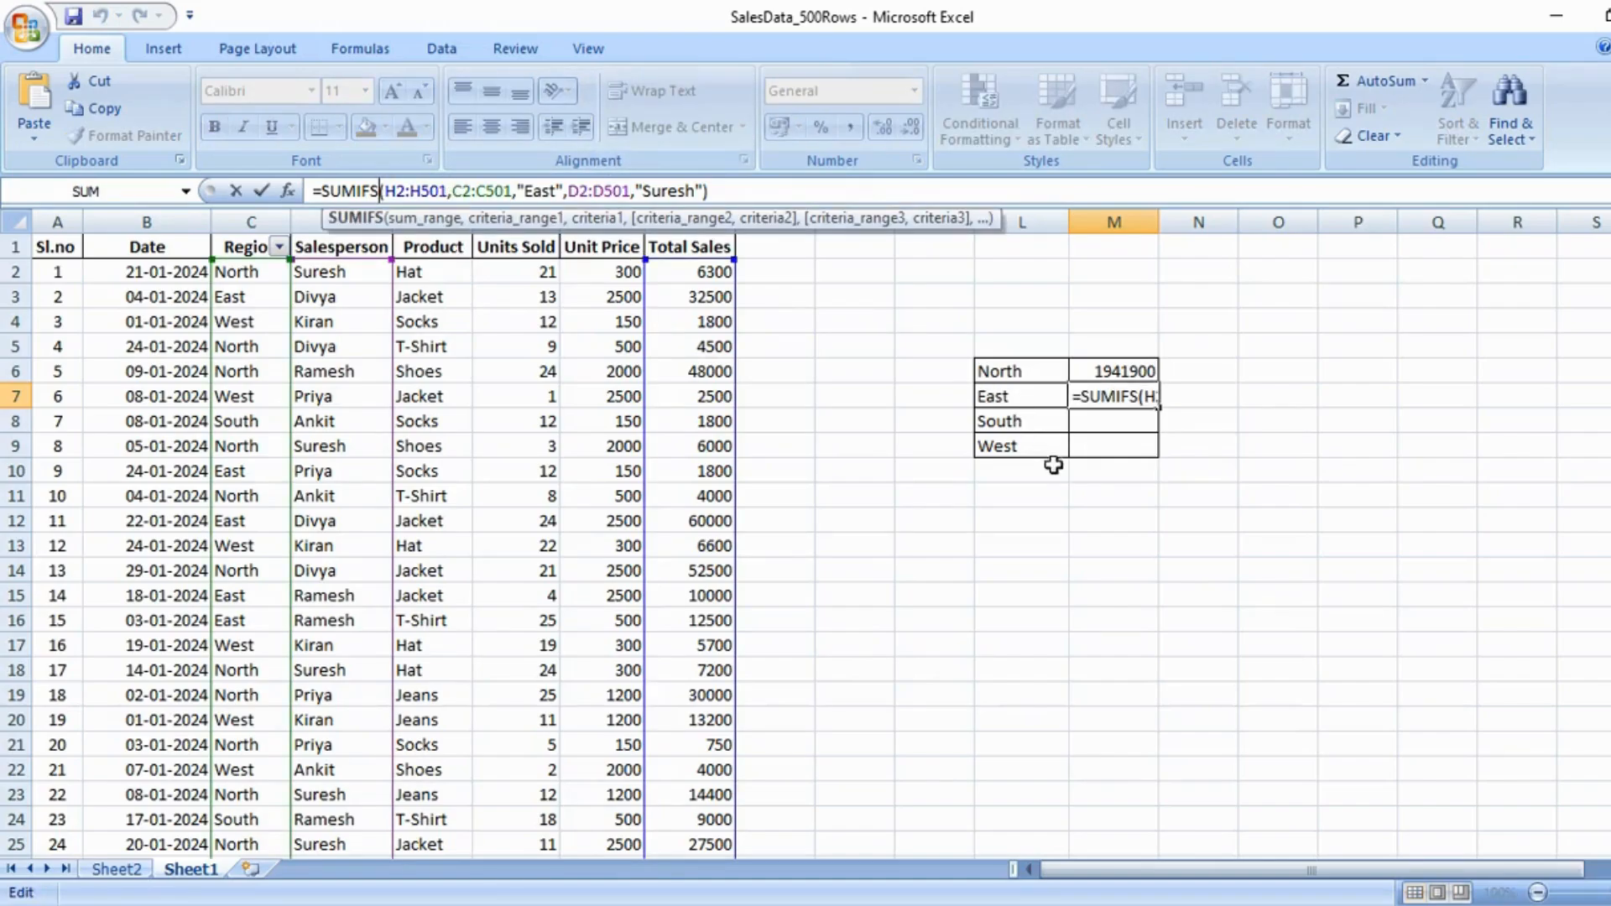
left_click(1131, 466)
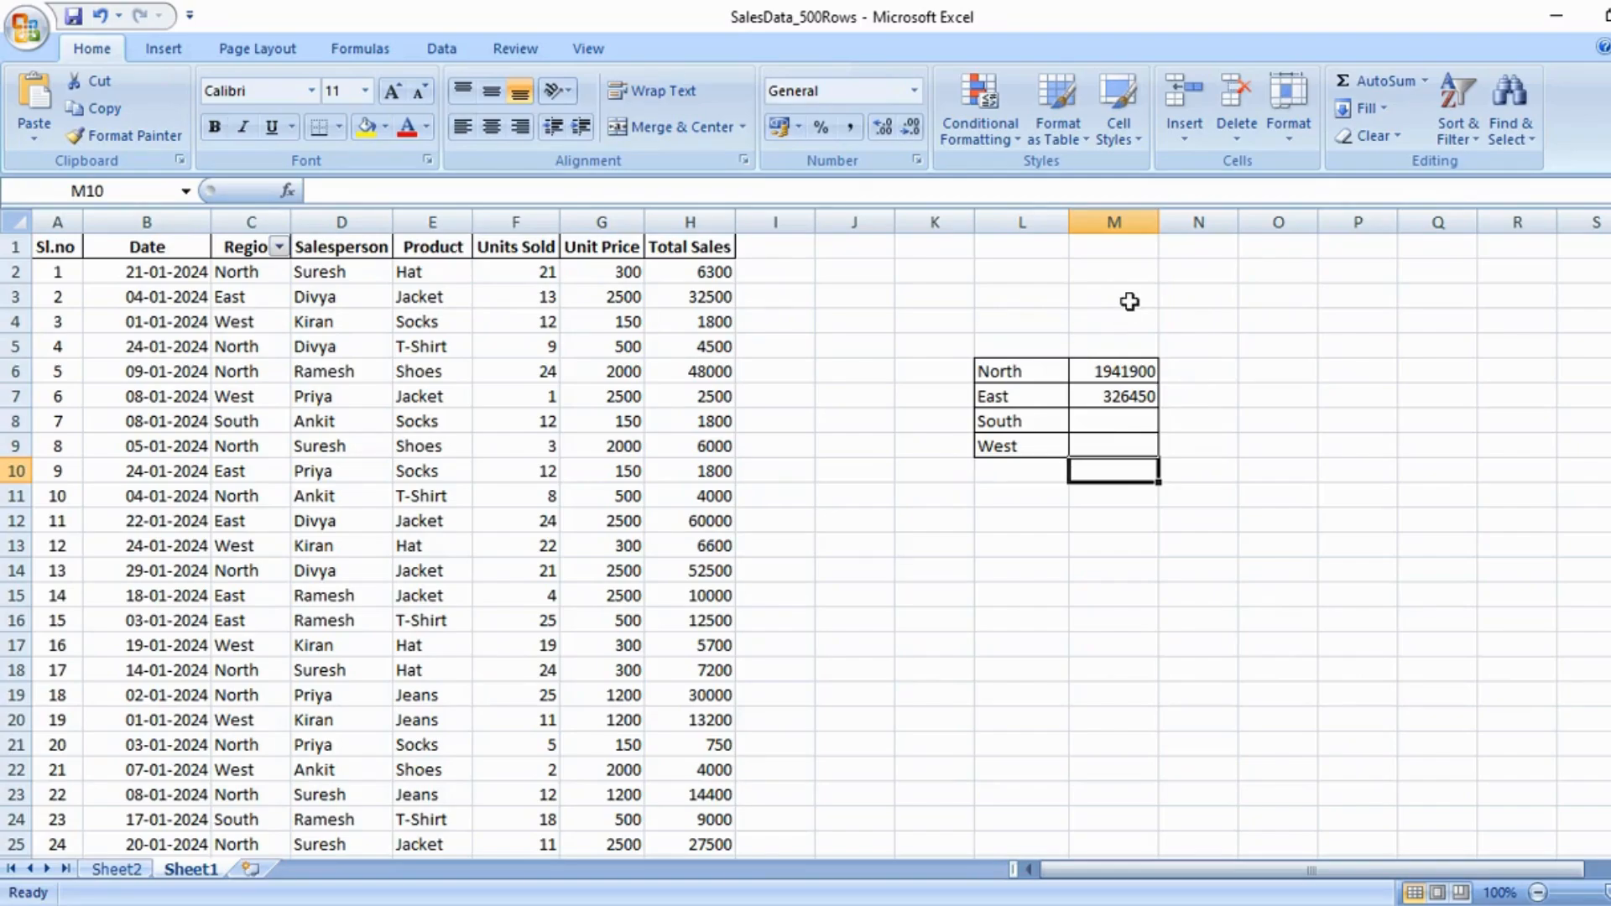
left_click_drag(956, 298, 1222, 587)
left_click(1263, 495)
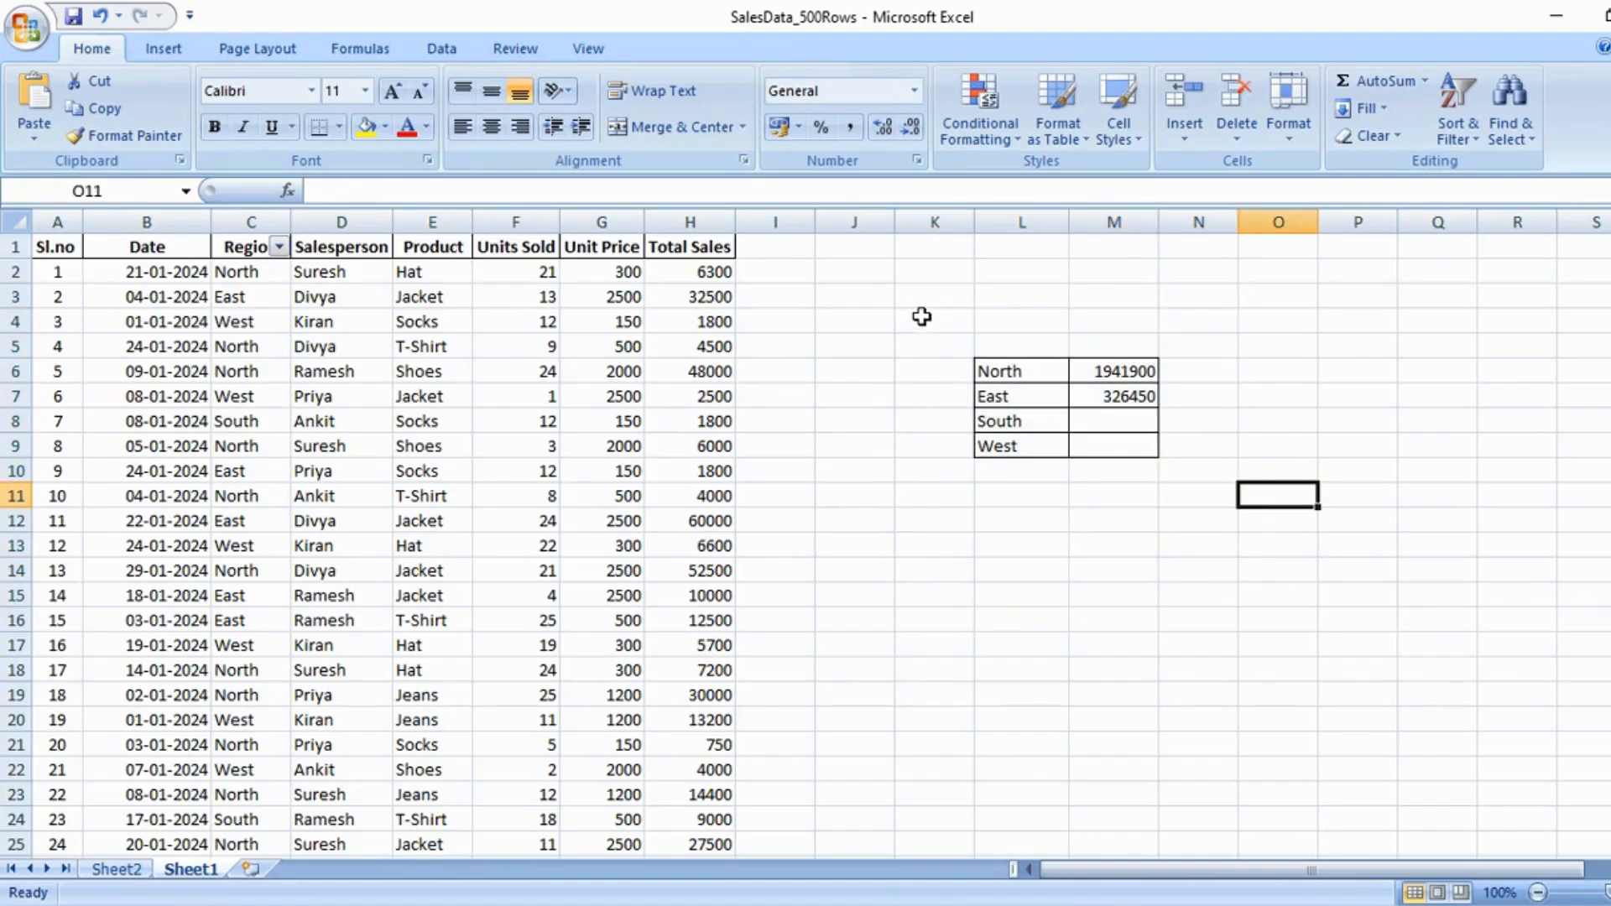
left_click_drag(920, 317, 1225, 571)
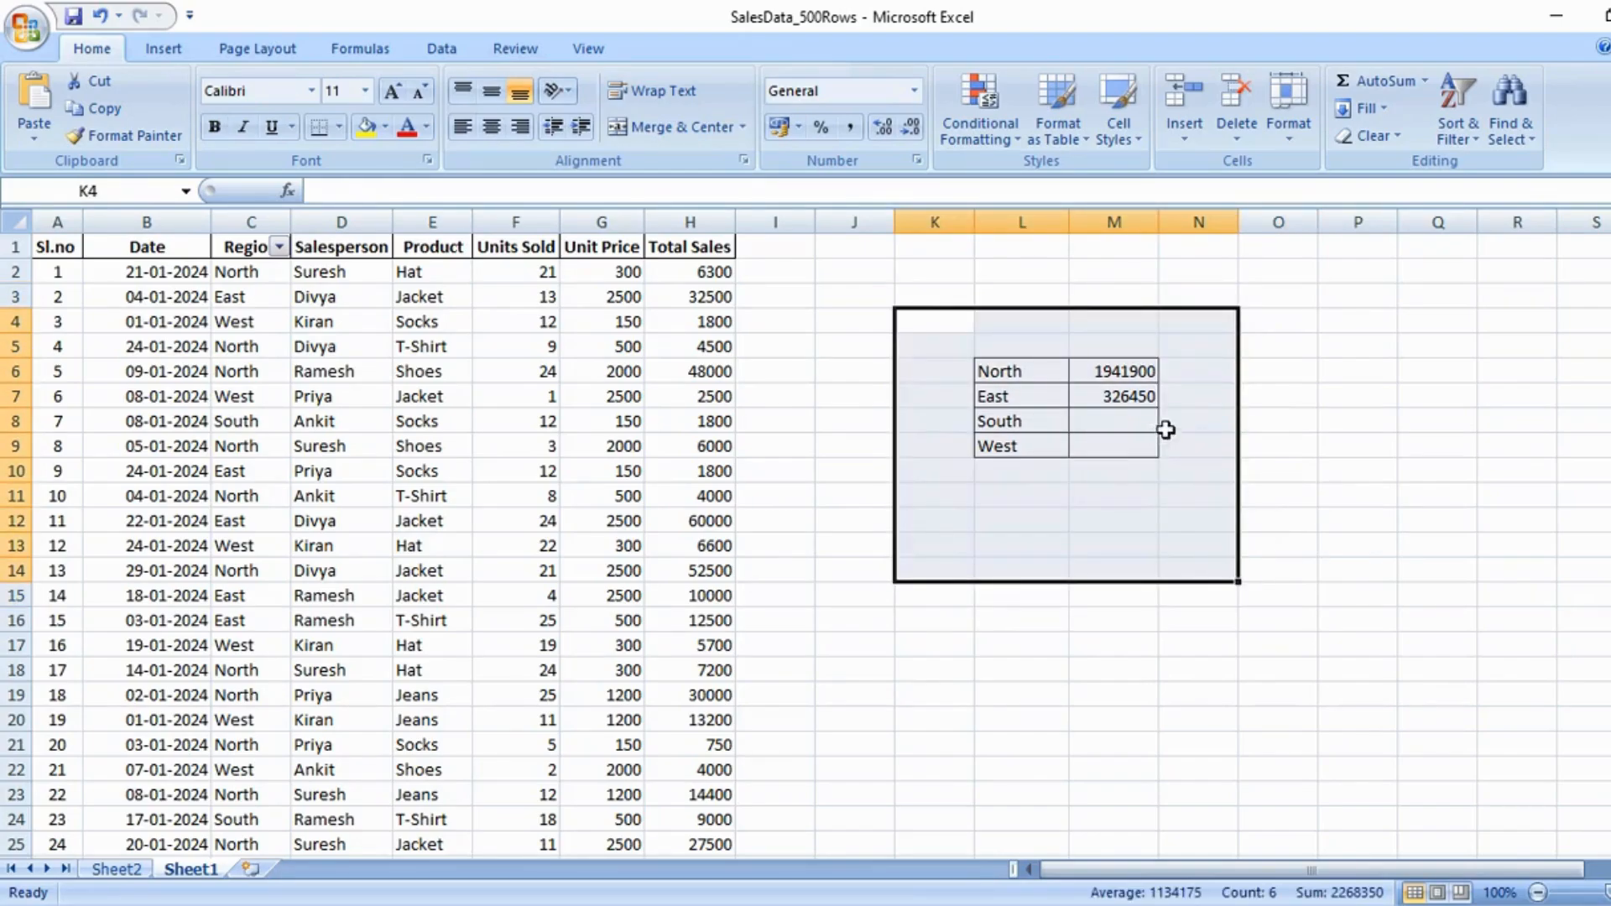
left_click(1278, 545)
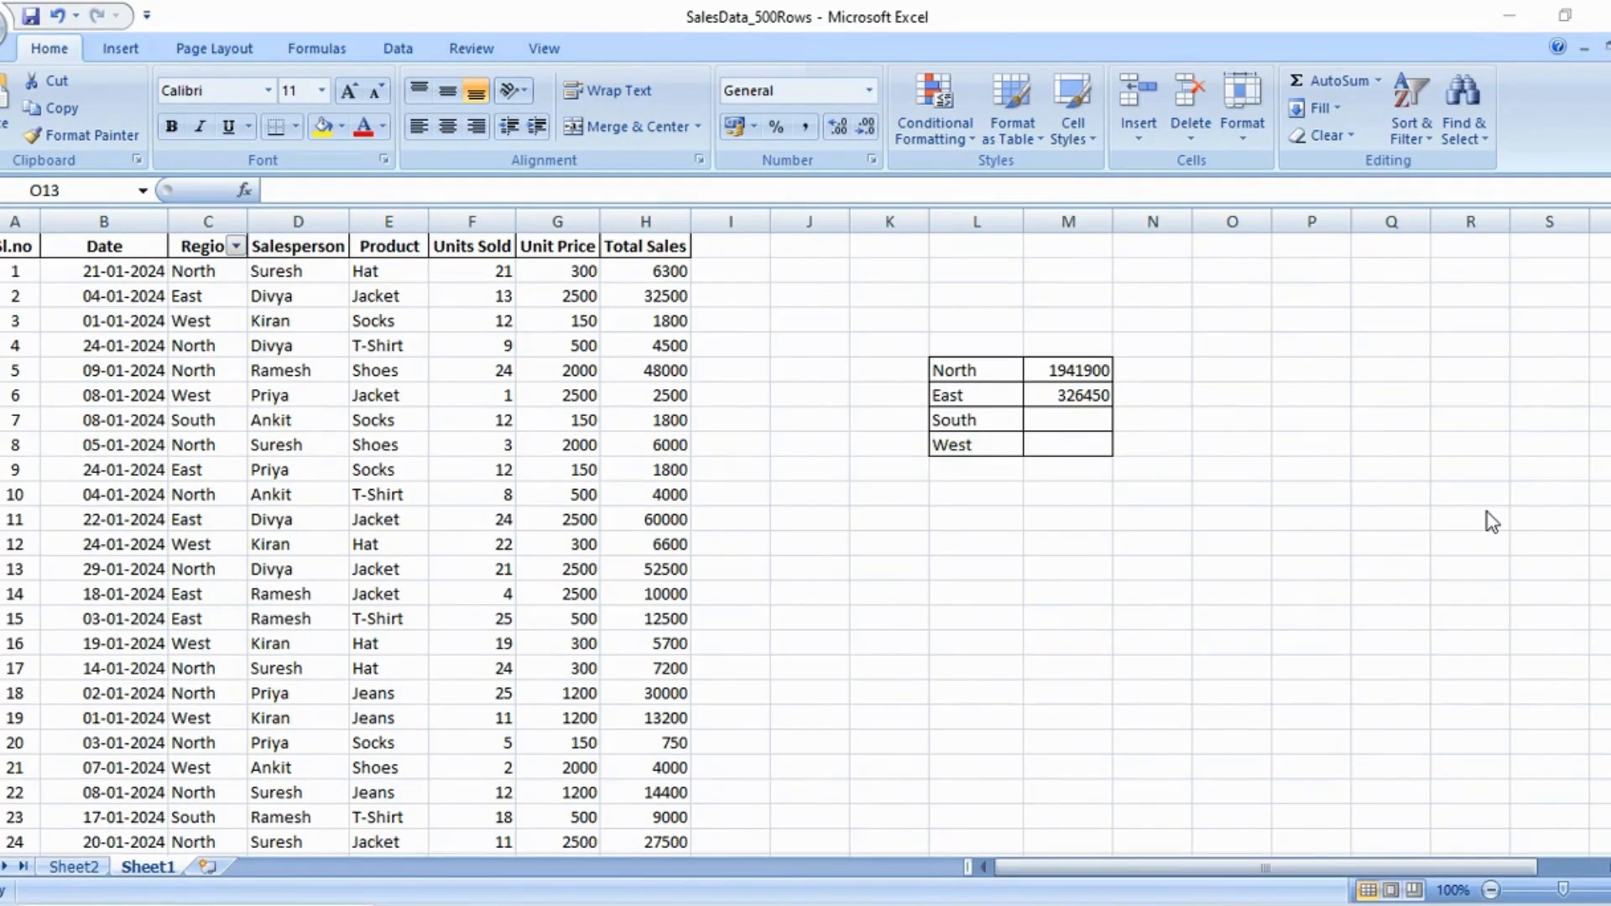